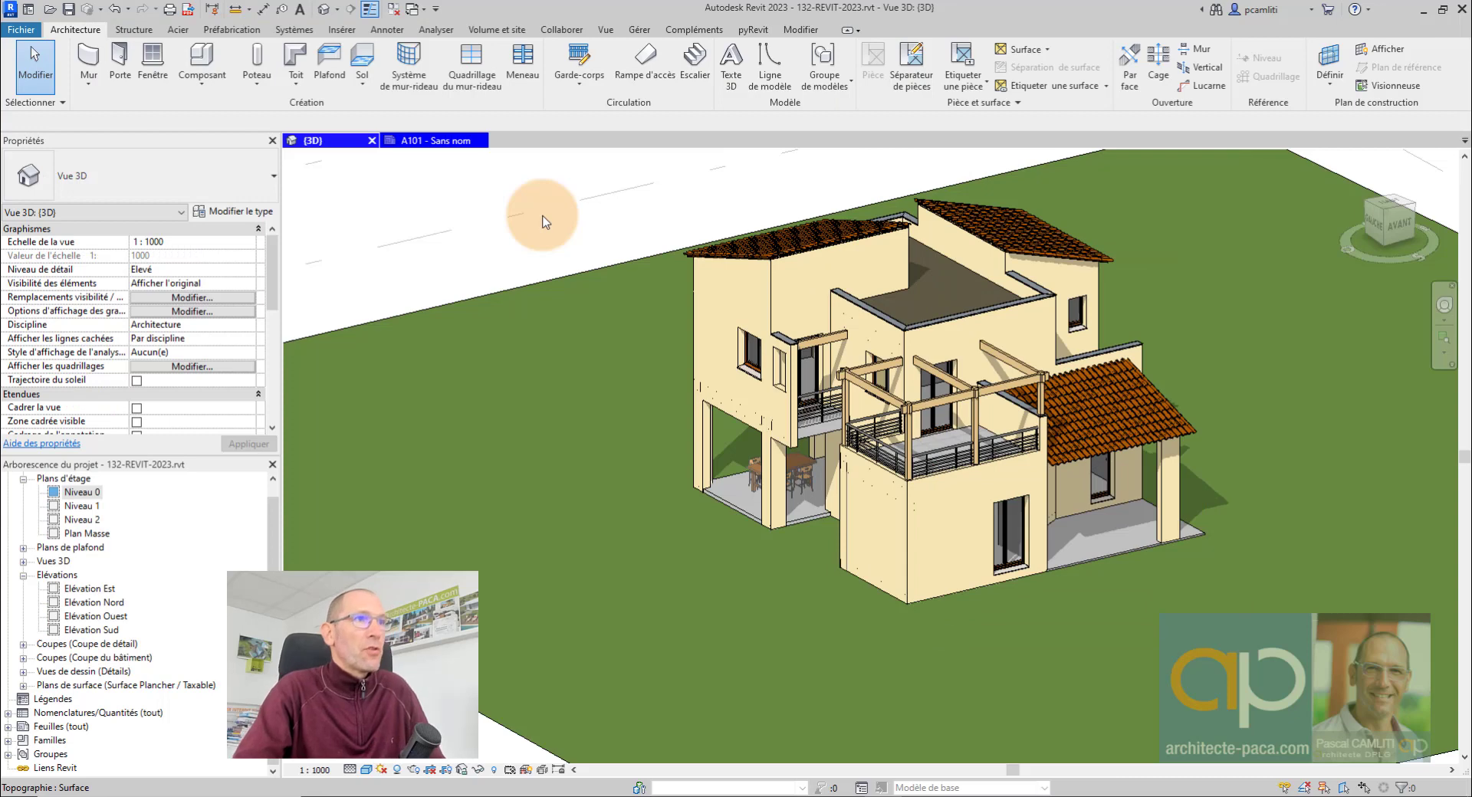
Dismiss the save reminder and measure the height of the tiled-roof volume's front wall corner from the roof down to the ground
click(540, 215)
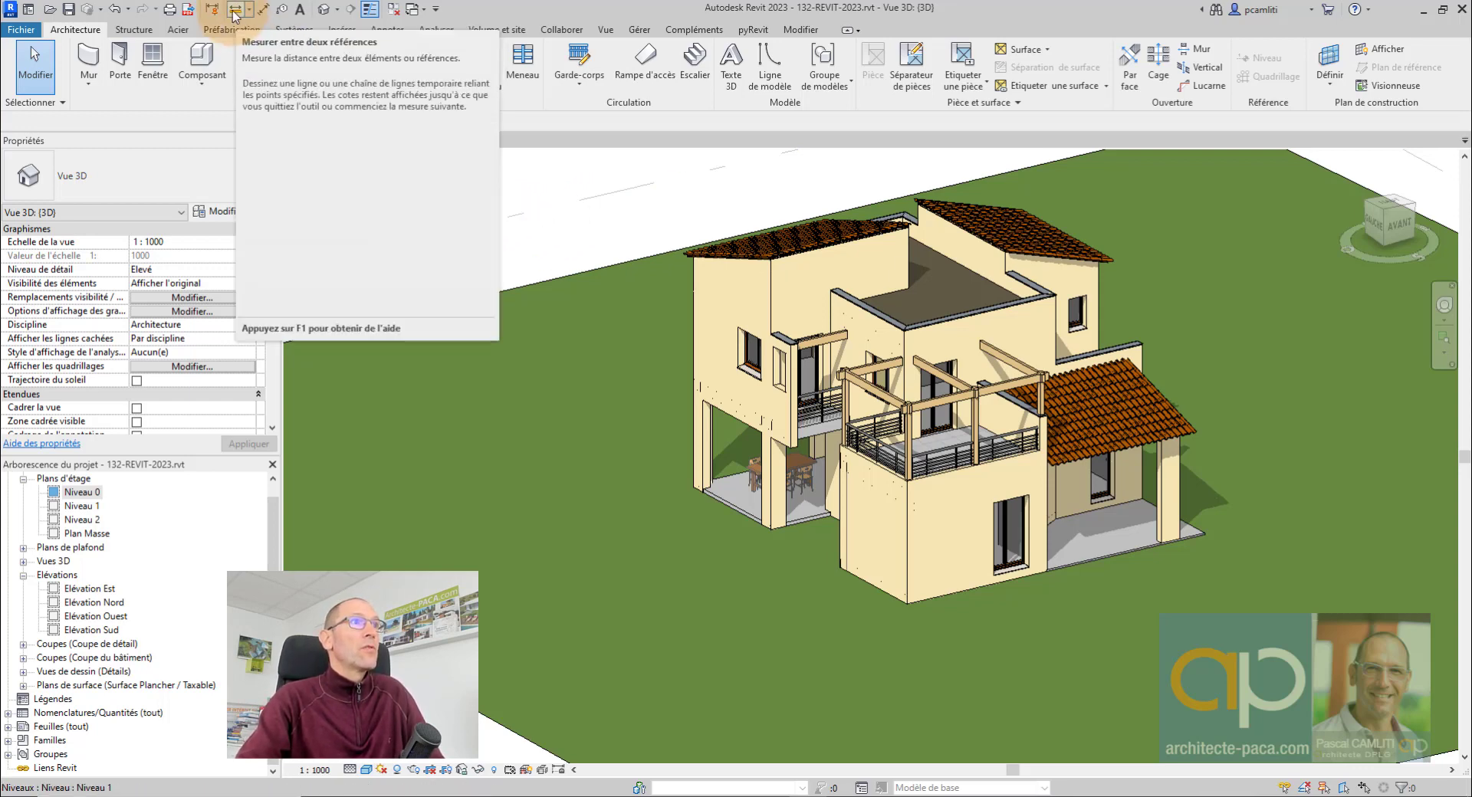
click(852, 478)
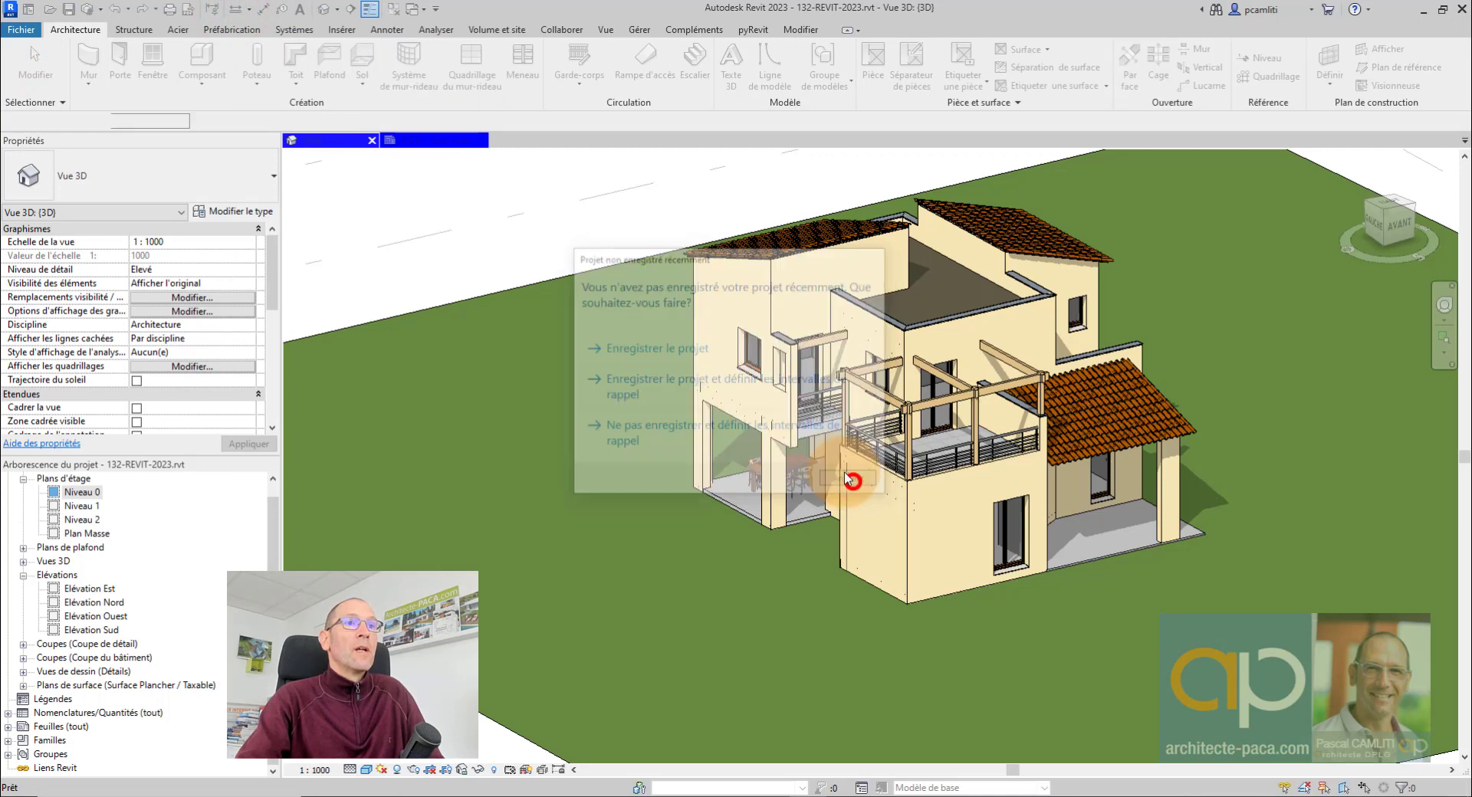
click(235, 9)
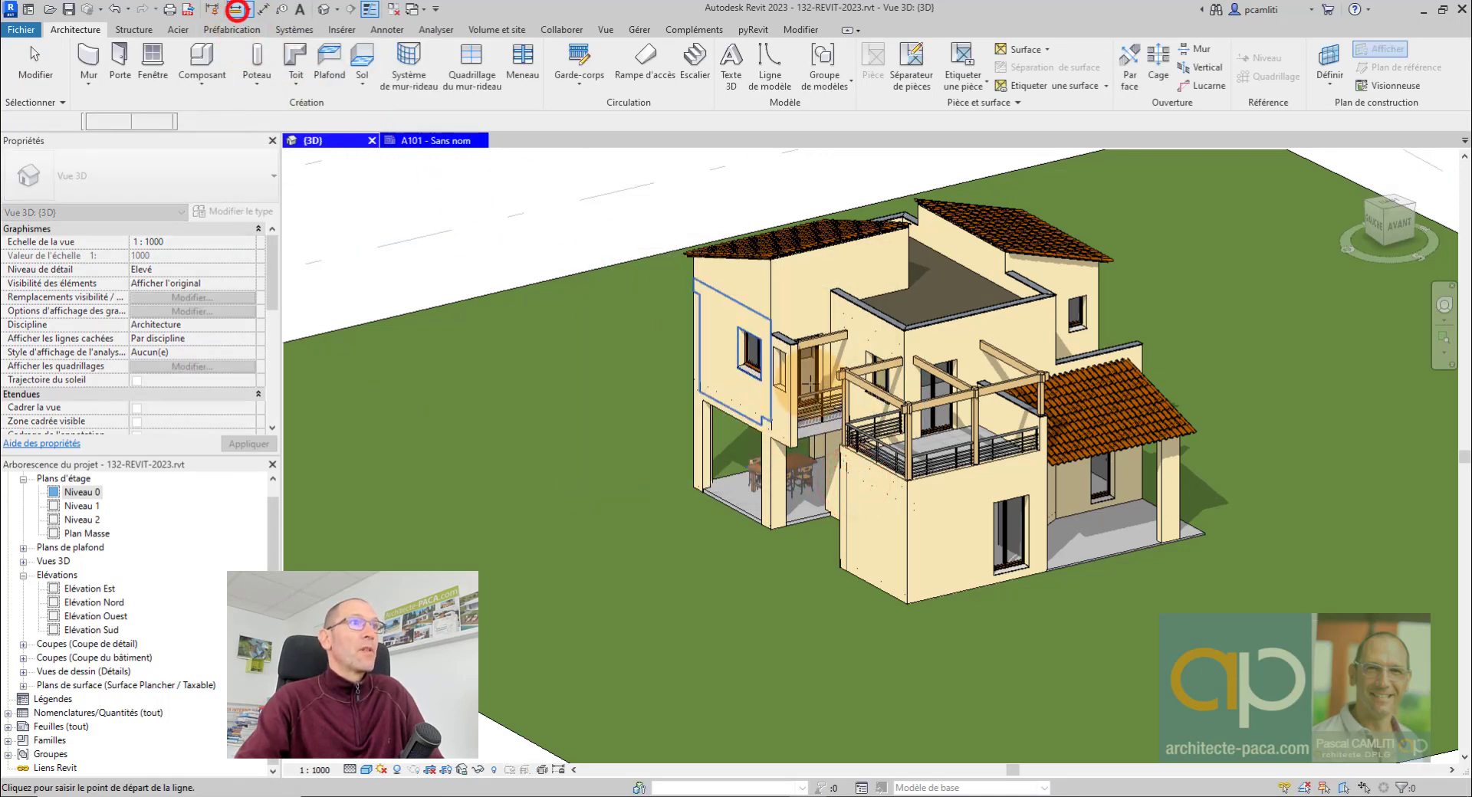
click(770, 260)
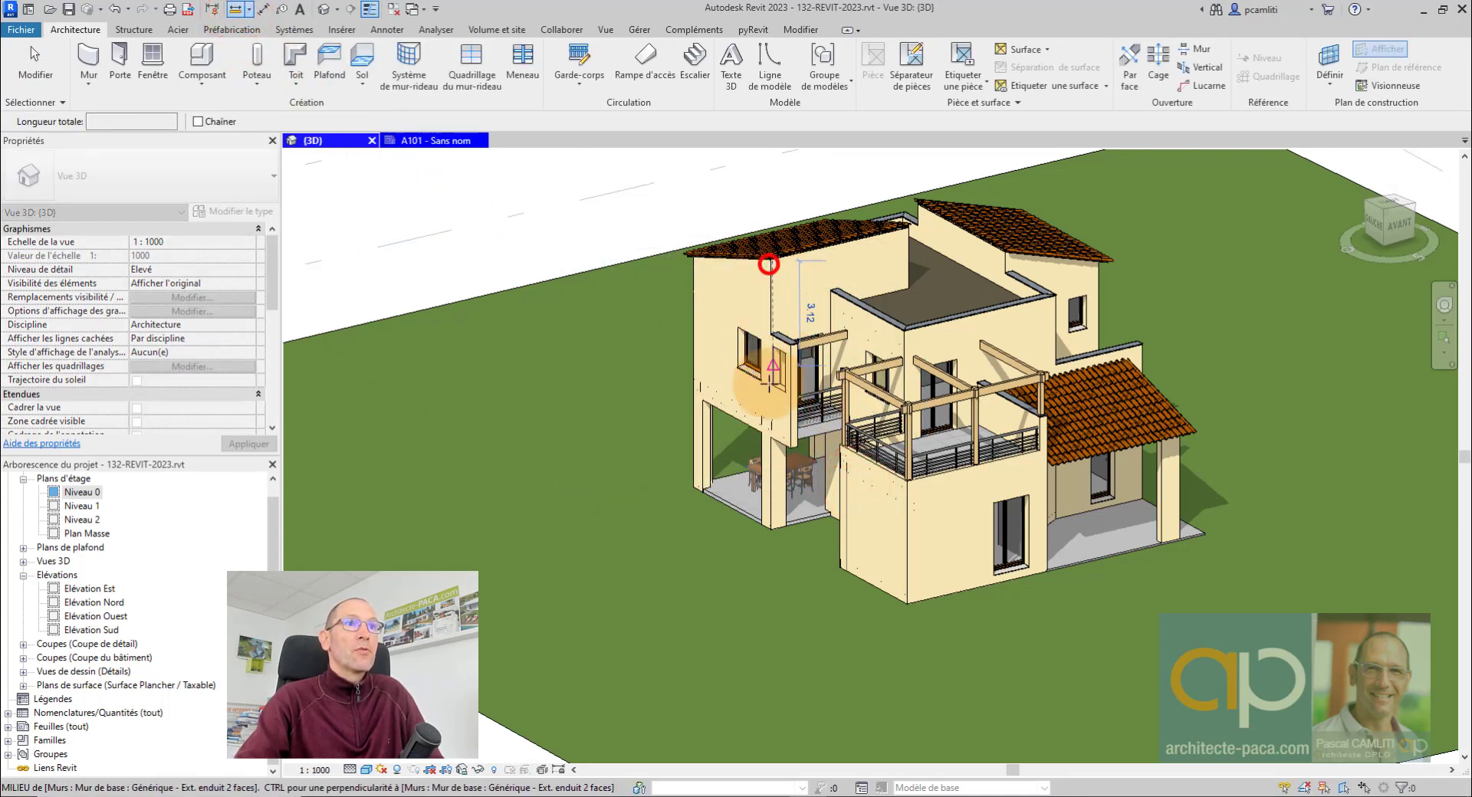
click(771, 531)
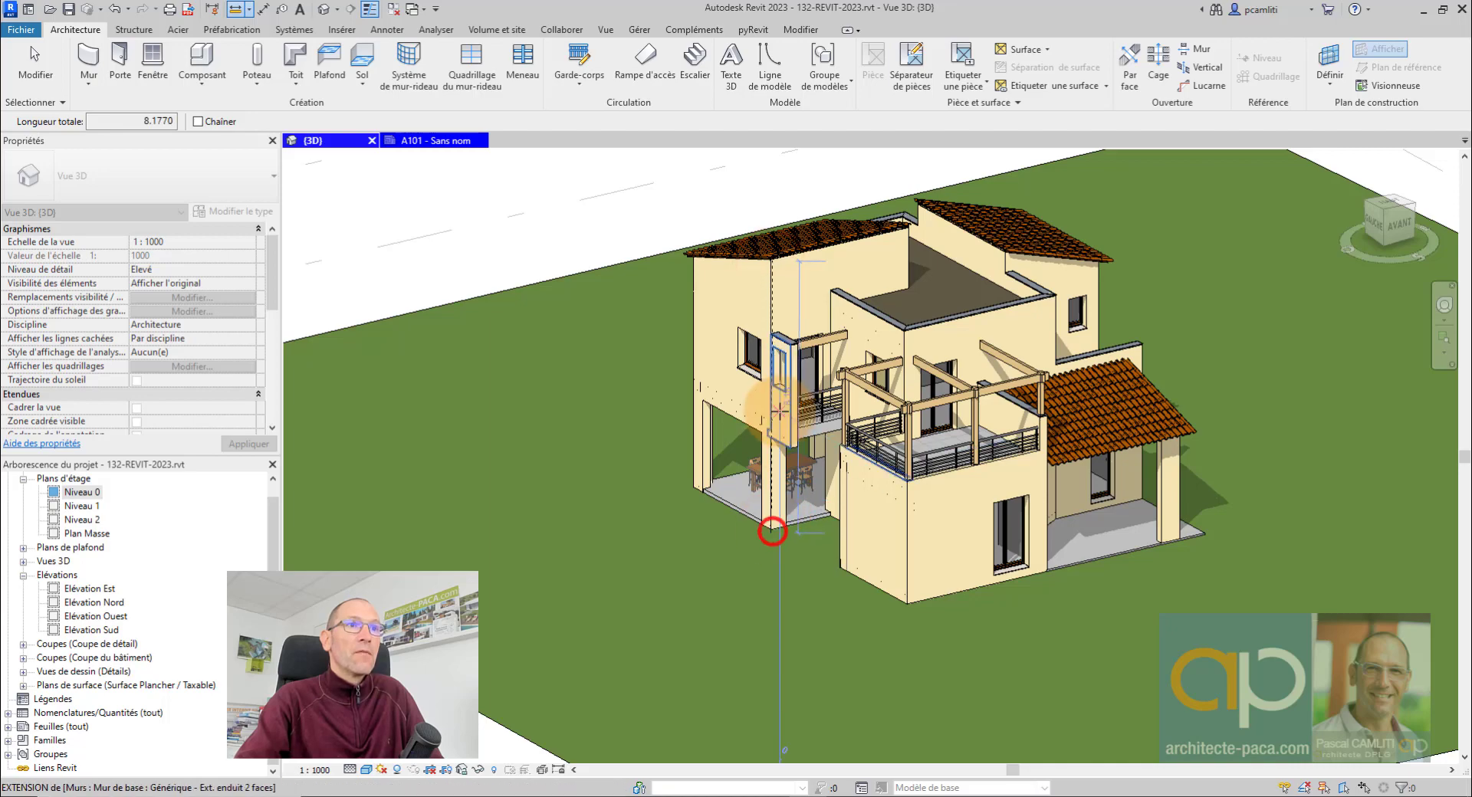
Measure the outer wall corner vertically from the top of the terrace opening up to the tiled roof
scroll(674, 394, up, 4)
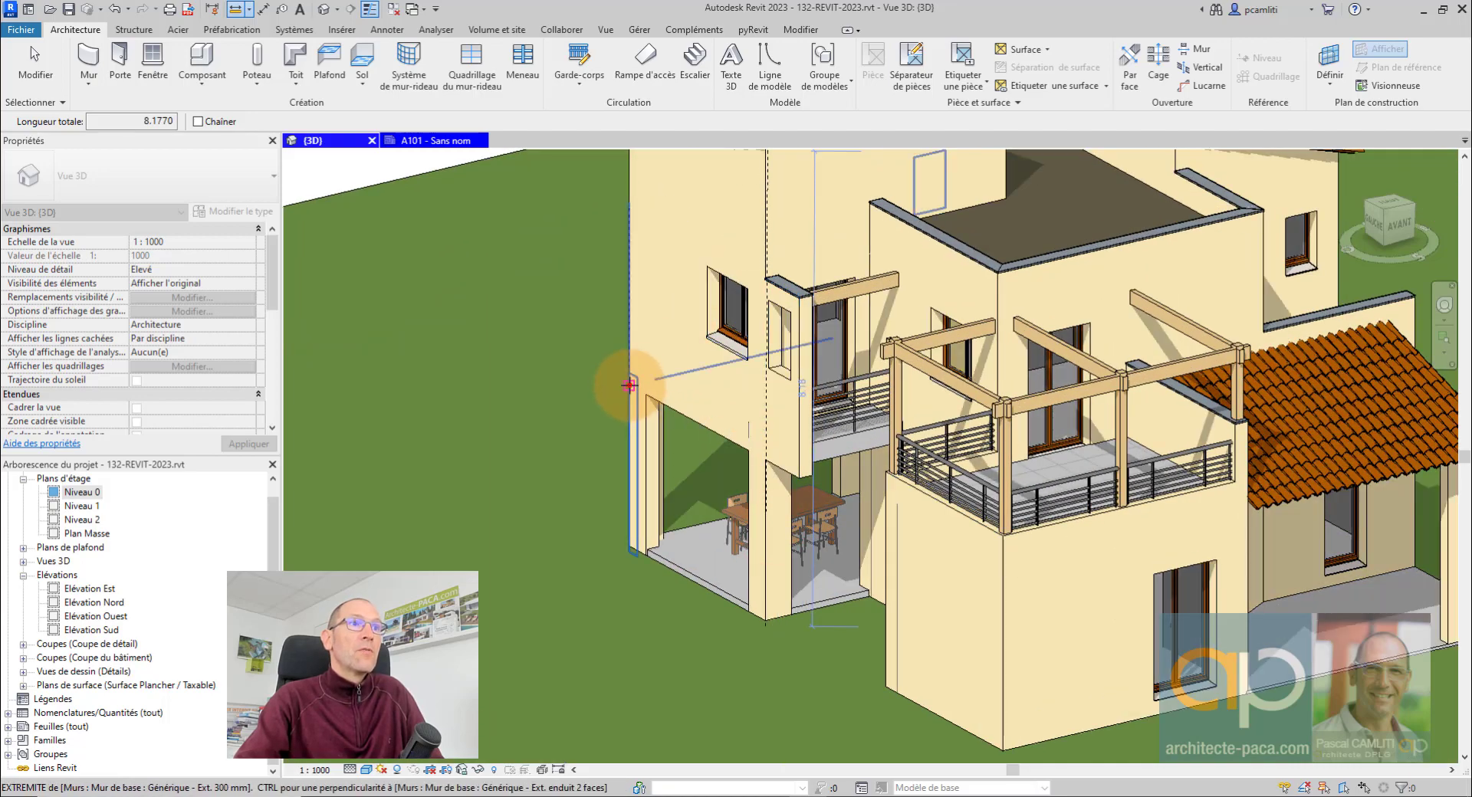
click(631, 387)
scroll(650, 313, down, 2)
middle_drag(650, 313, 682, 393)
scroll(675, 301, up, 1)
click(674, 292)
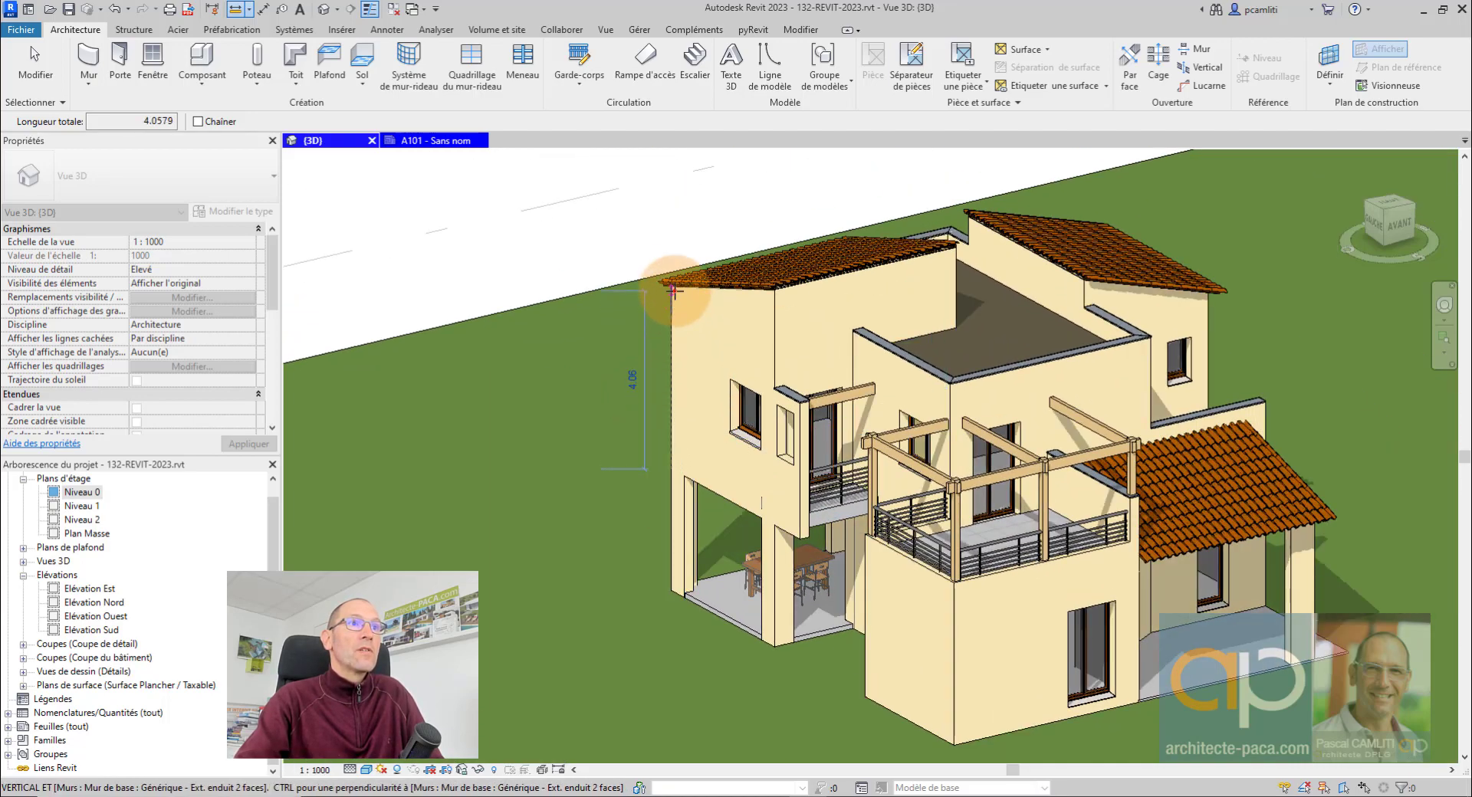
Measure from that outer wall corner to the lower corner of the projecting balcony wall, and end the measuring
click(237, 13)
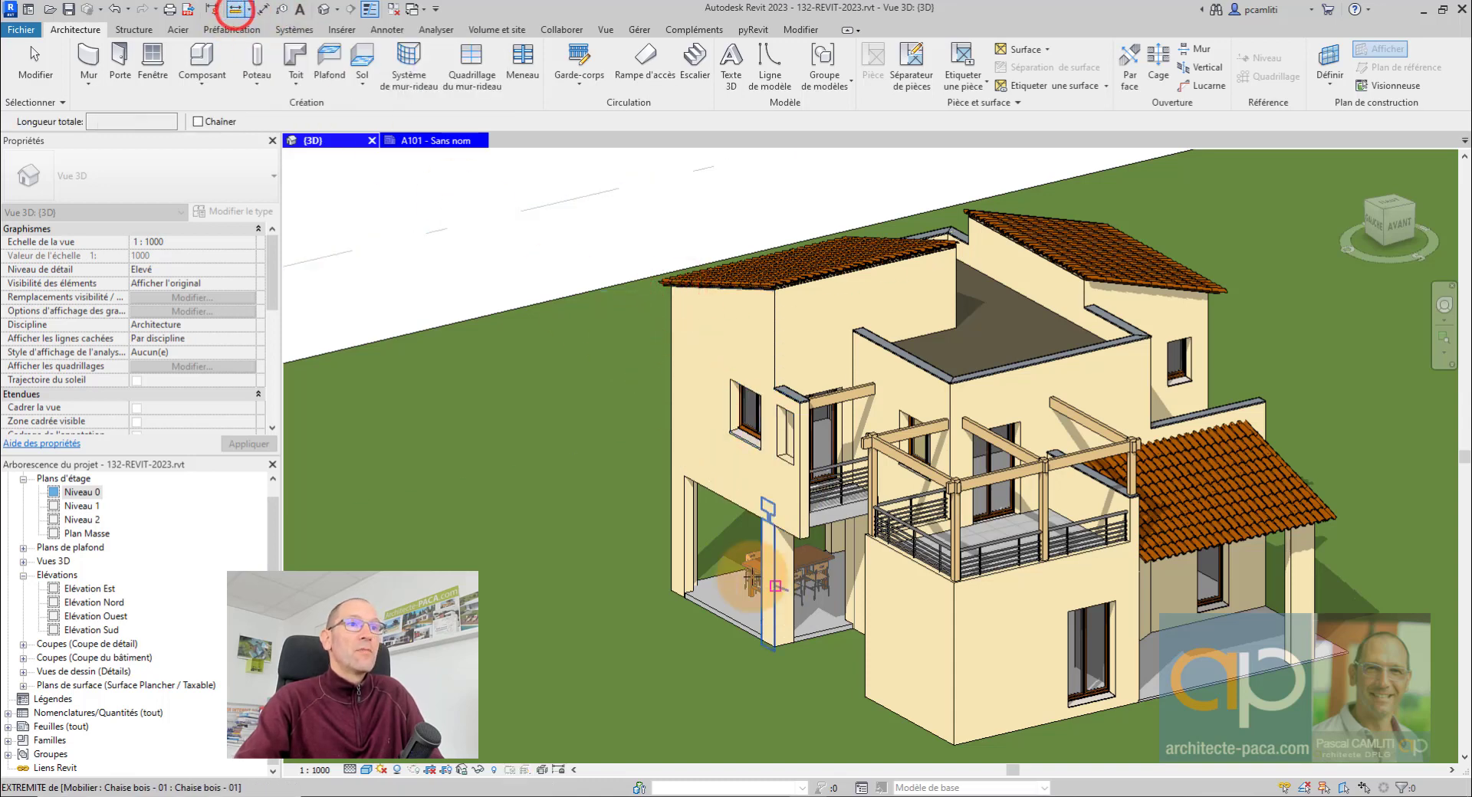
click(669, 466)
click(800, 539)
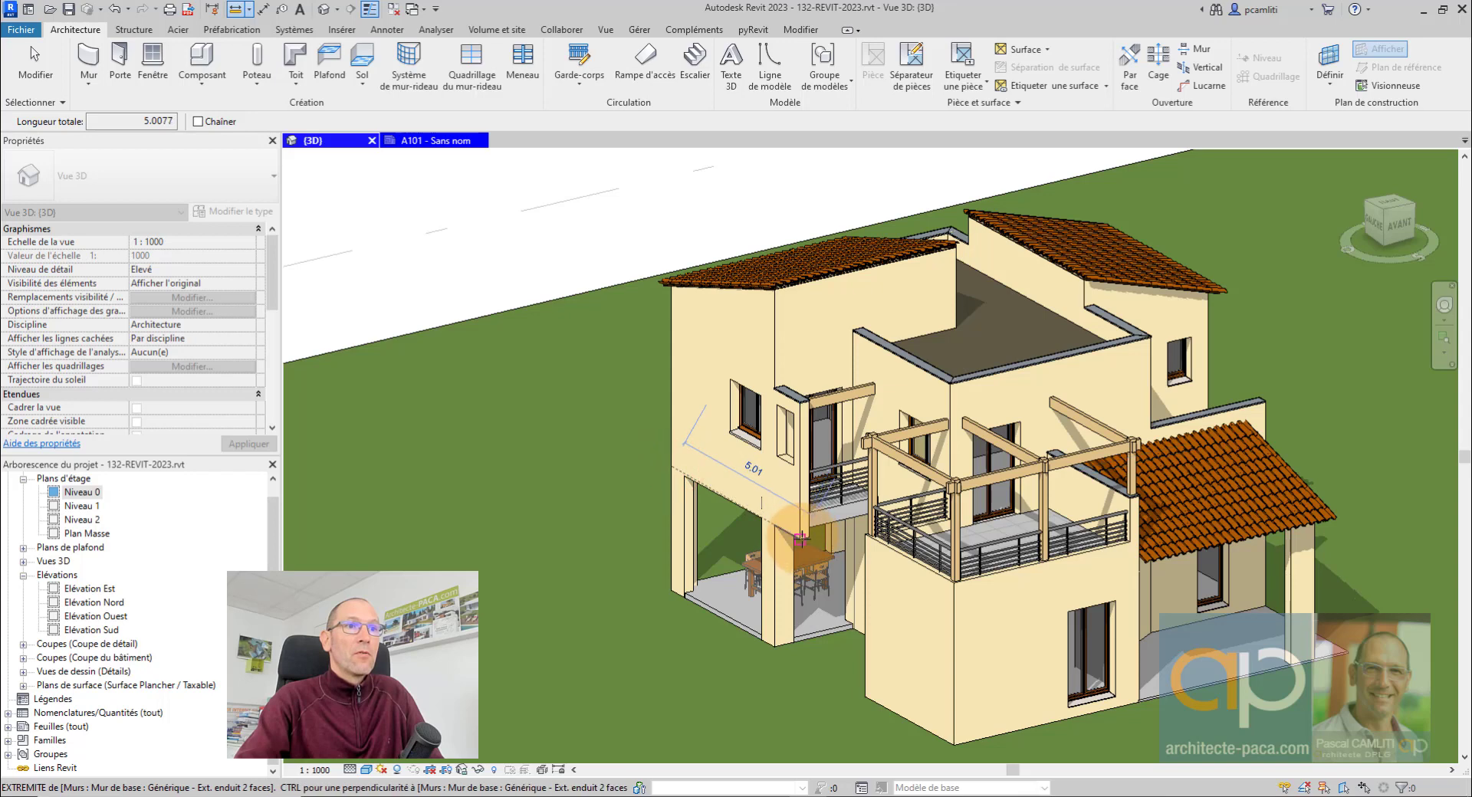
key(Escape)
key(Escape)
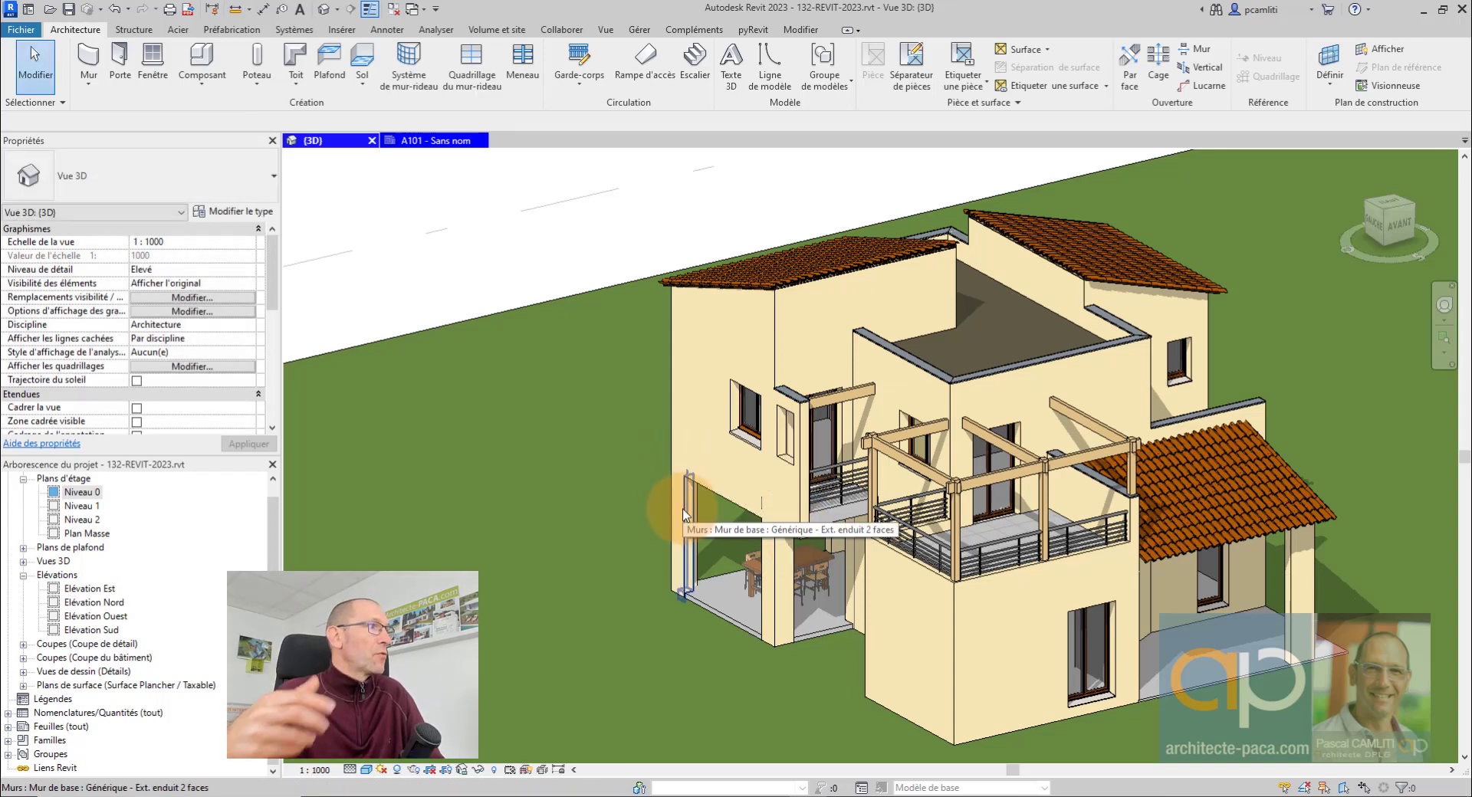
Expand the sheets in the project browser and open sheet A101 - Sans nom
click(522, 266)
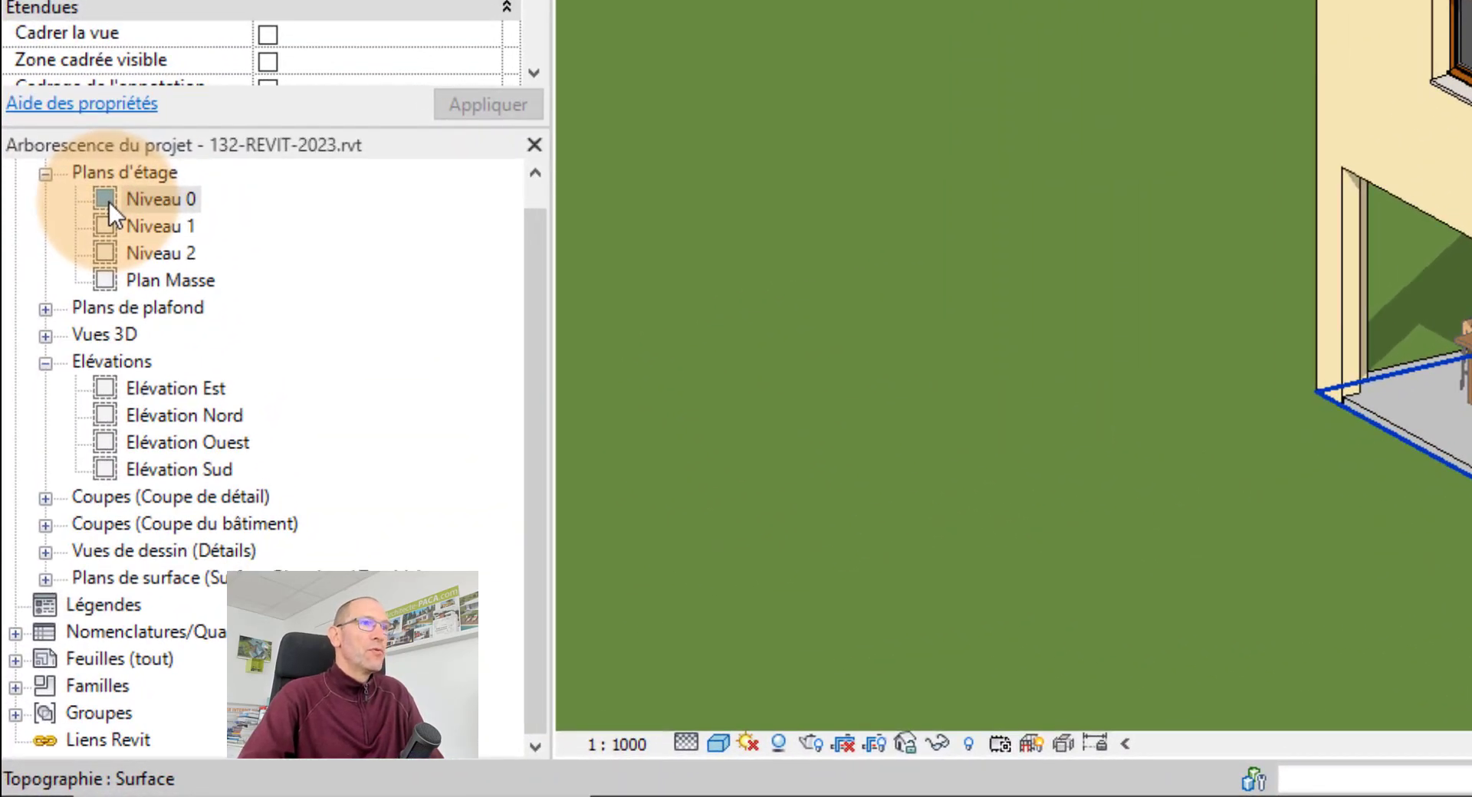
click(108, 201)
drag(529, 434, 534, 483)
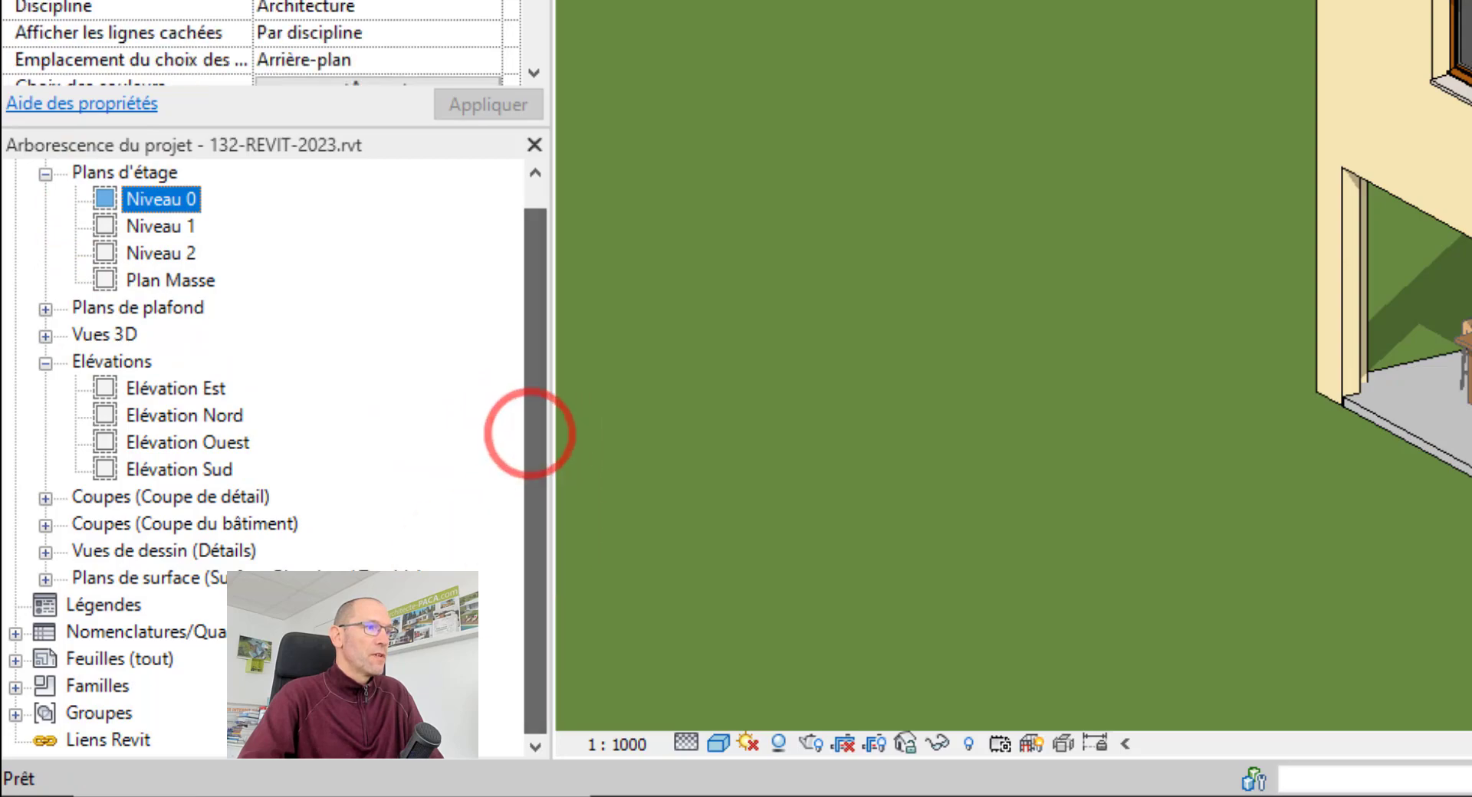
click(58, 655)
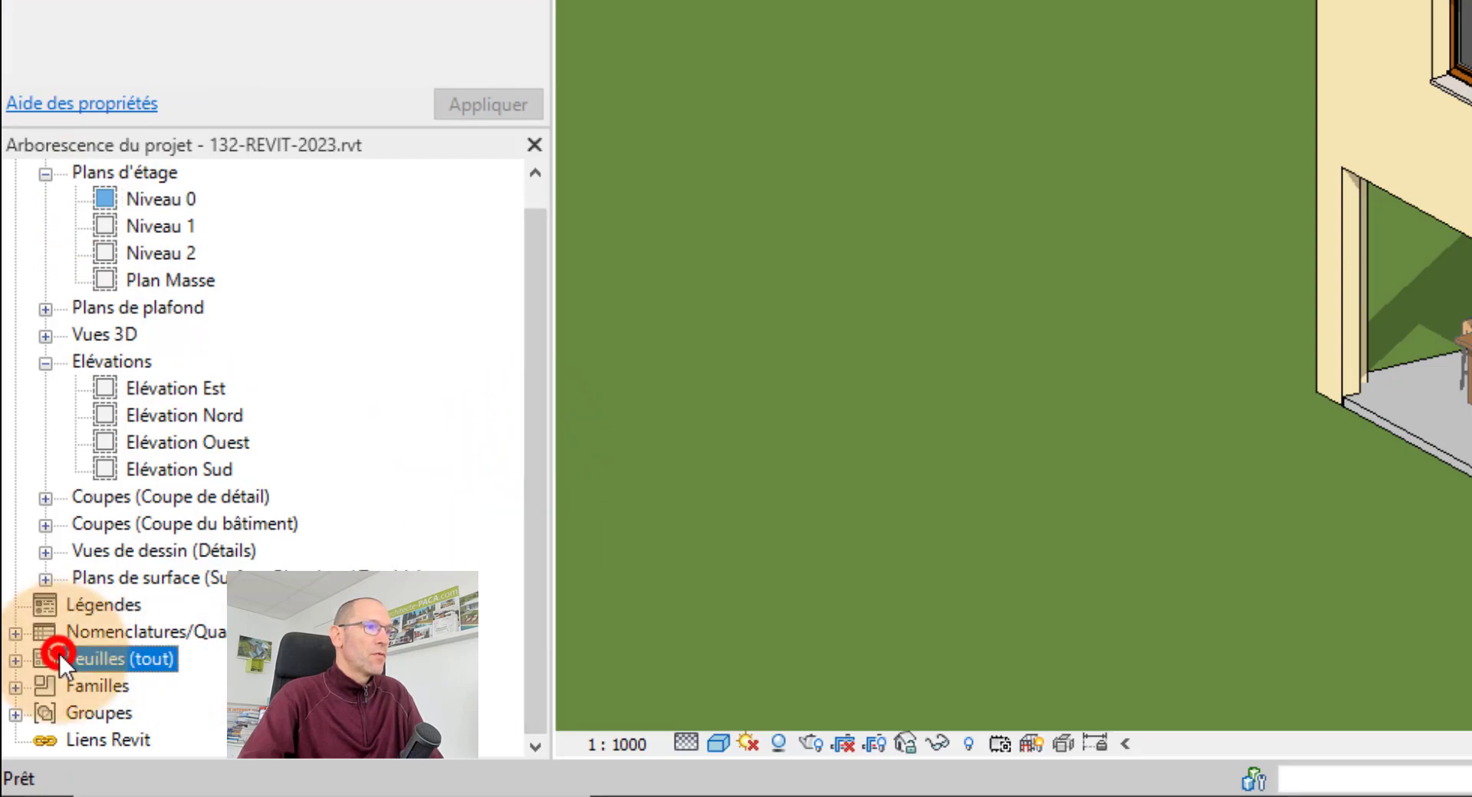
click(15, 660)
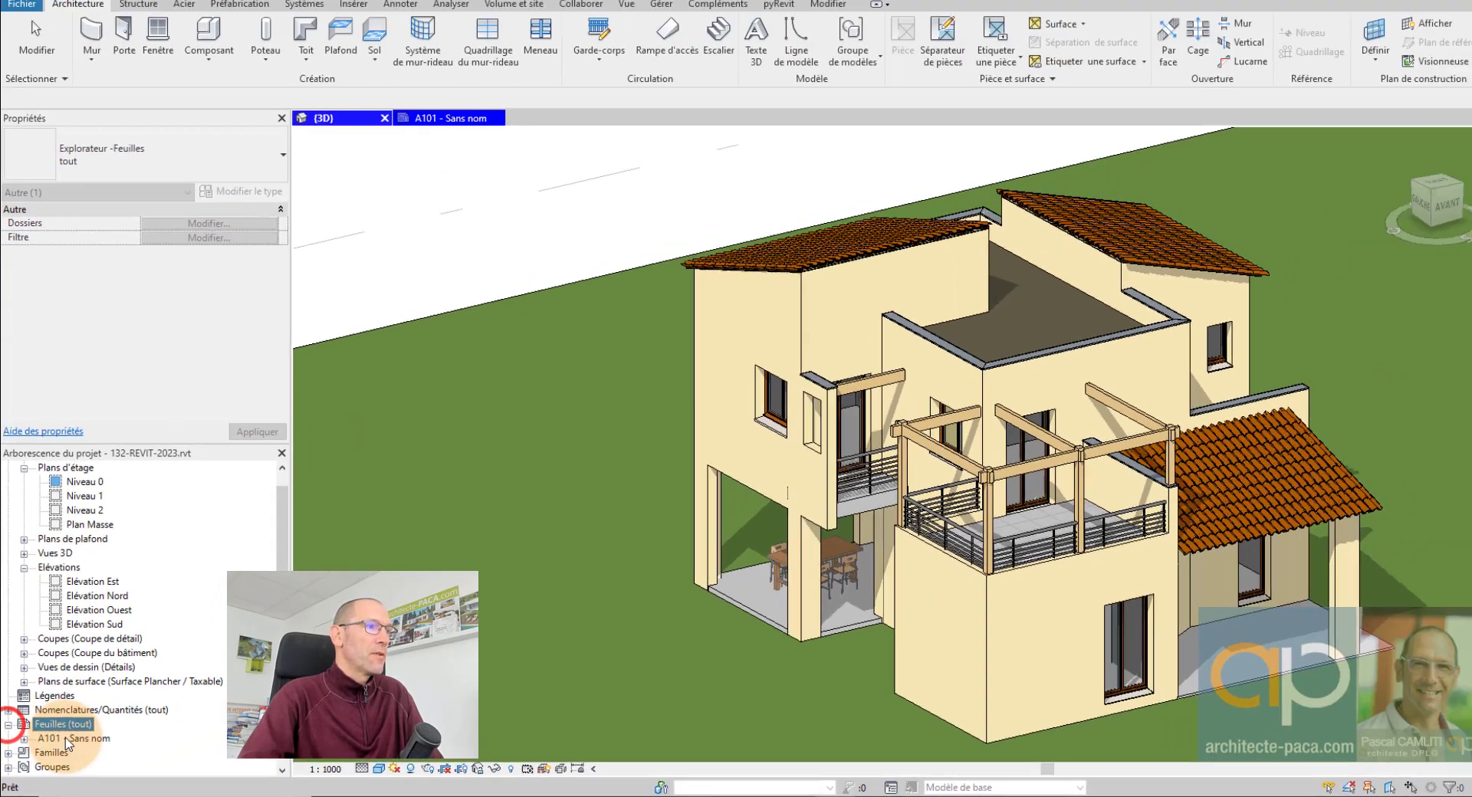
double_click(69, 738)
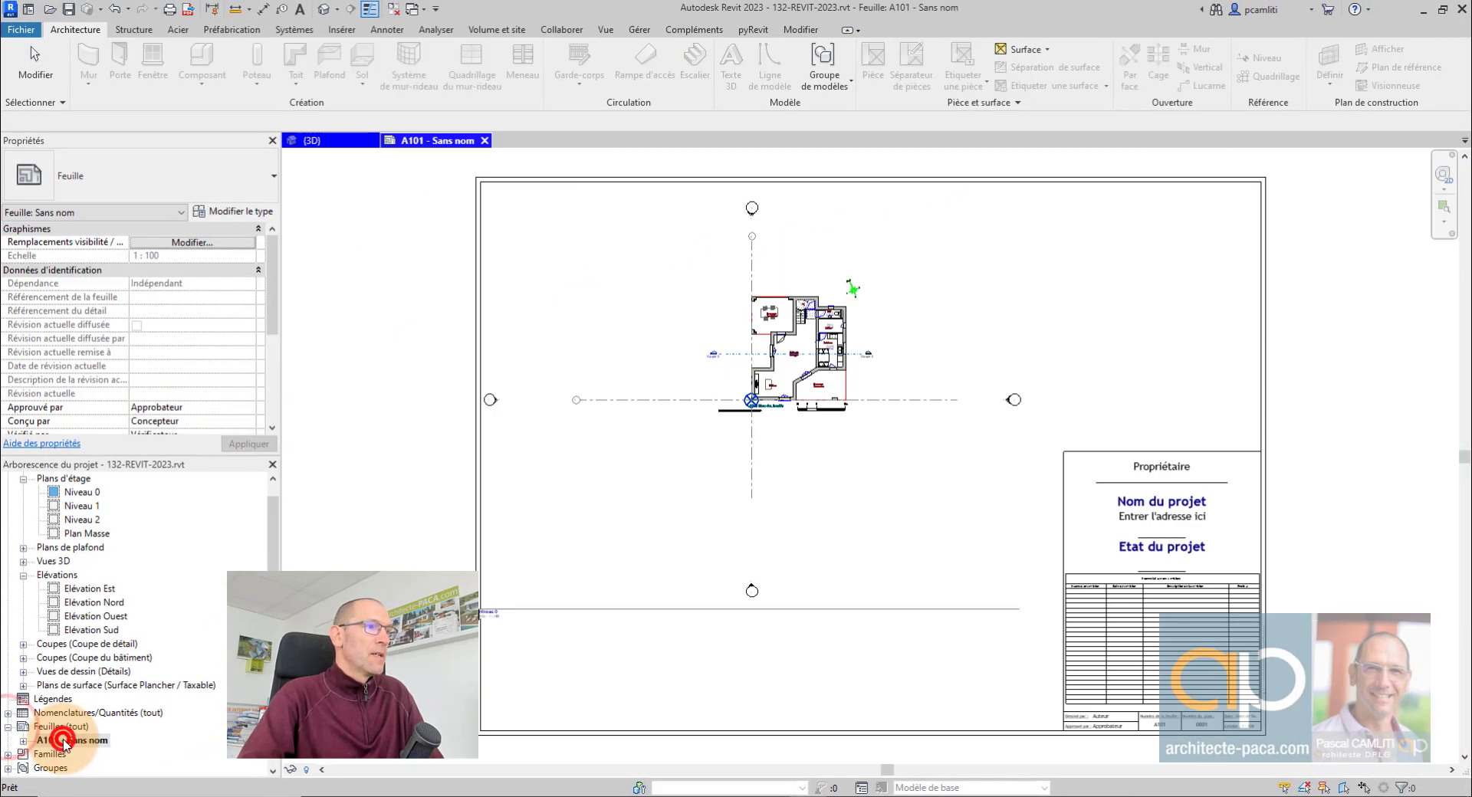
Shift the Niveau 0 plan toward the sheet's left side and place the Niveau 1 floor plan to its right
click(787, 374)
drag(674, 388, 673, 389)
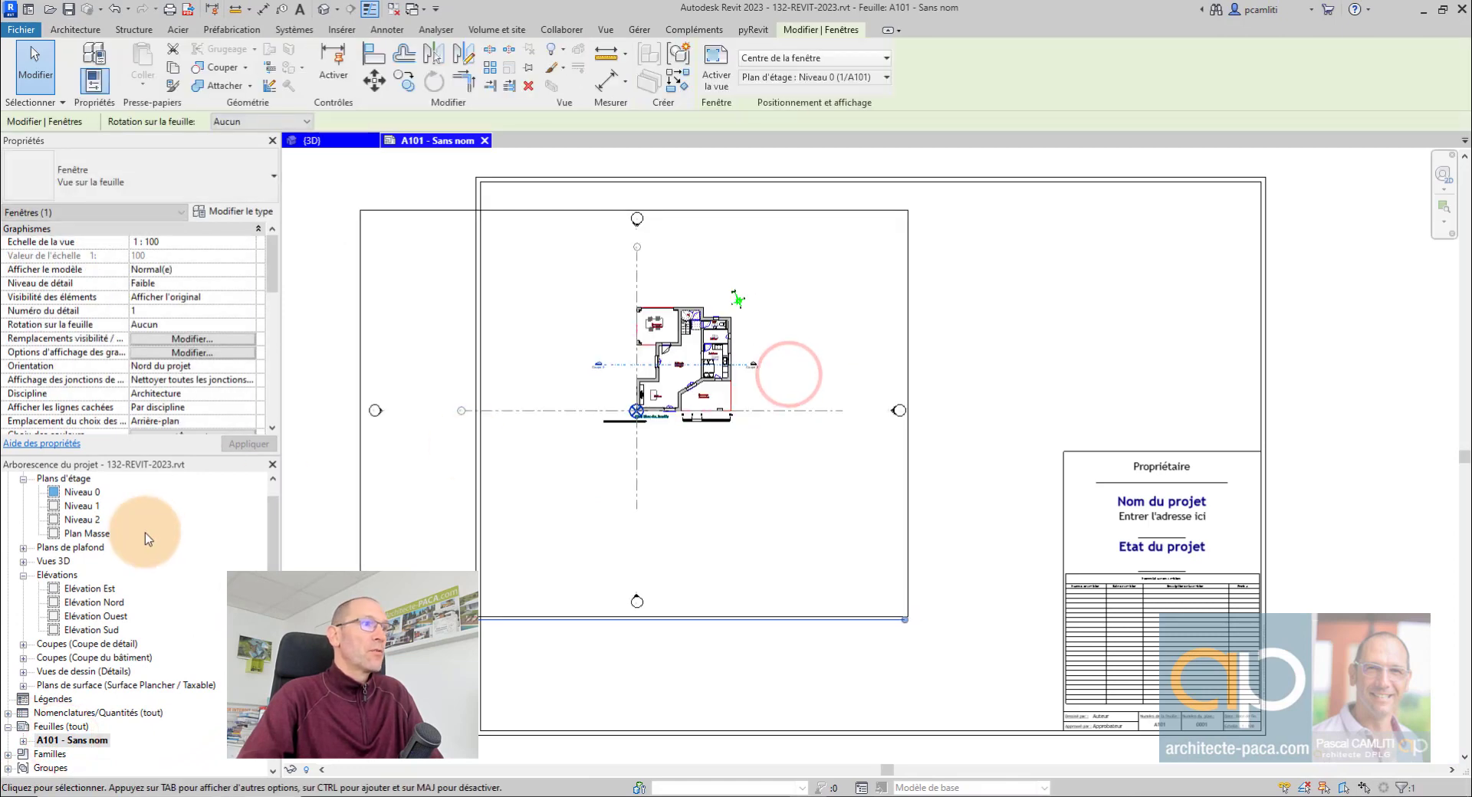
click(58, 506)
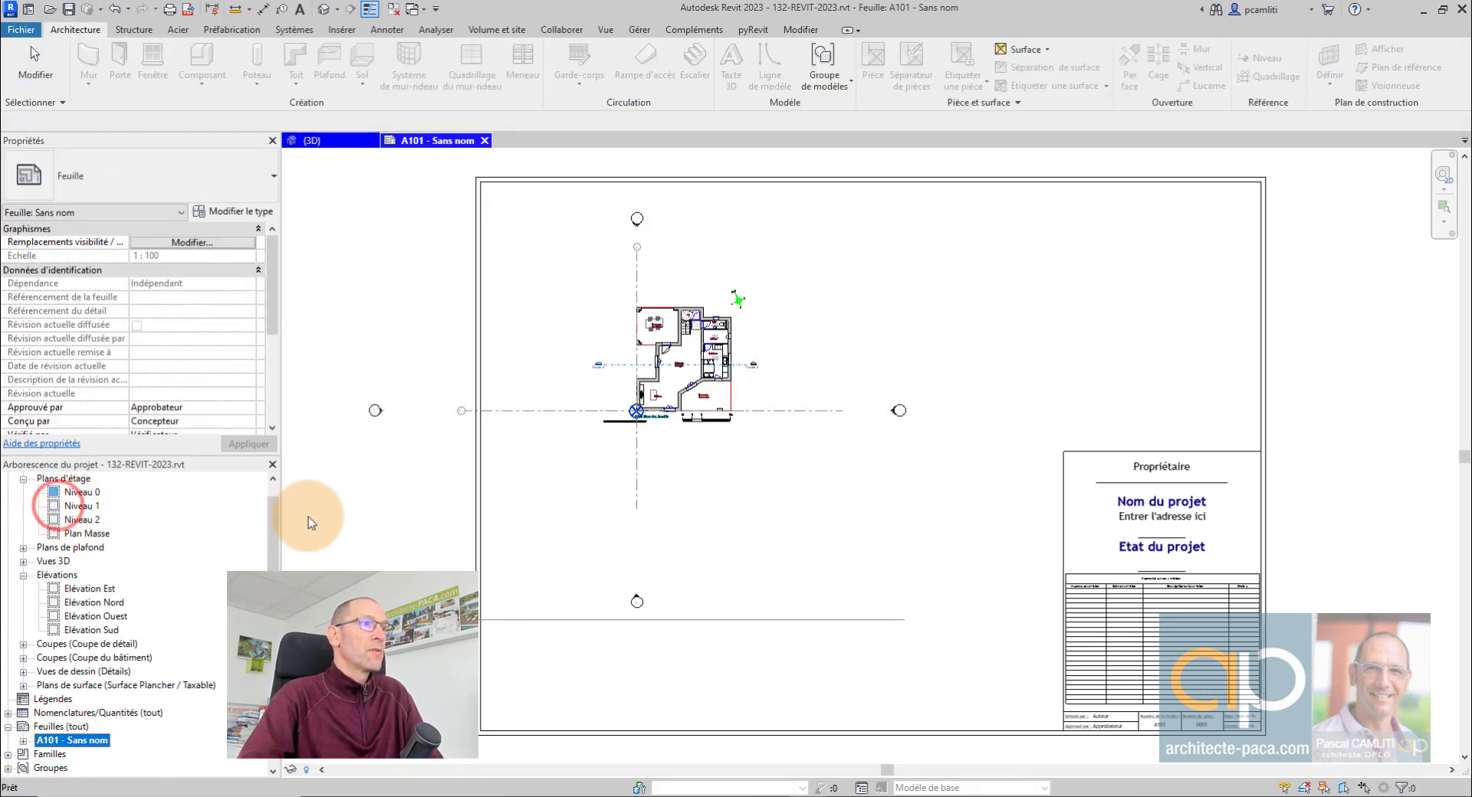
click(77, 506)
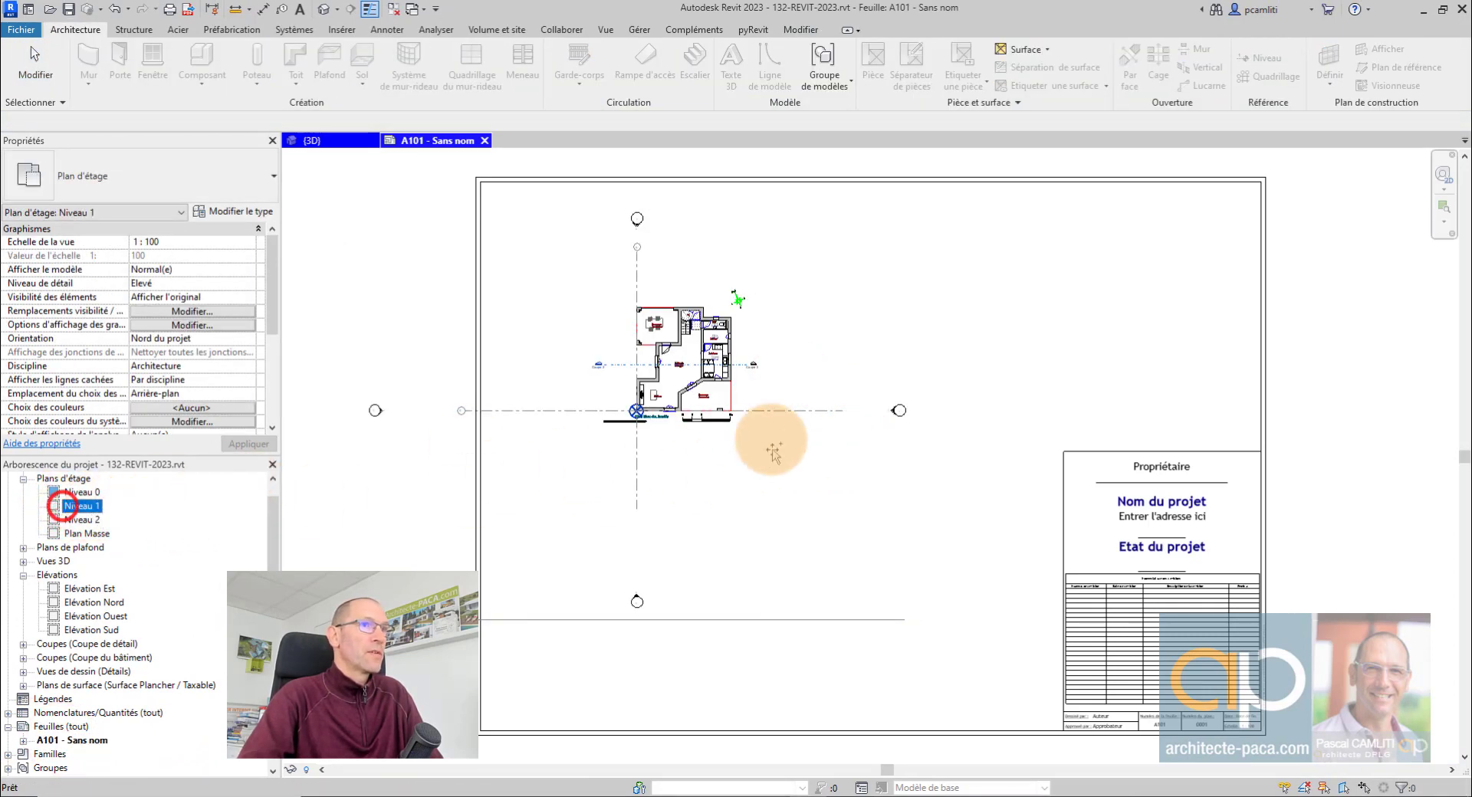
click(1006, 331)
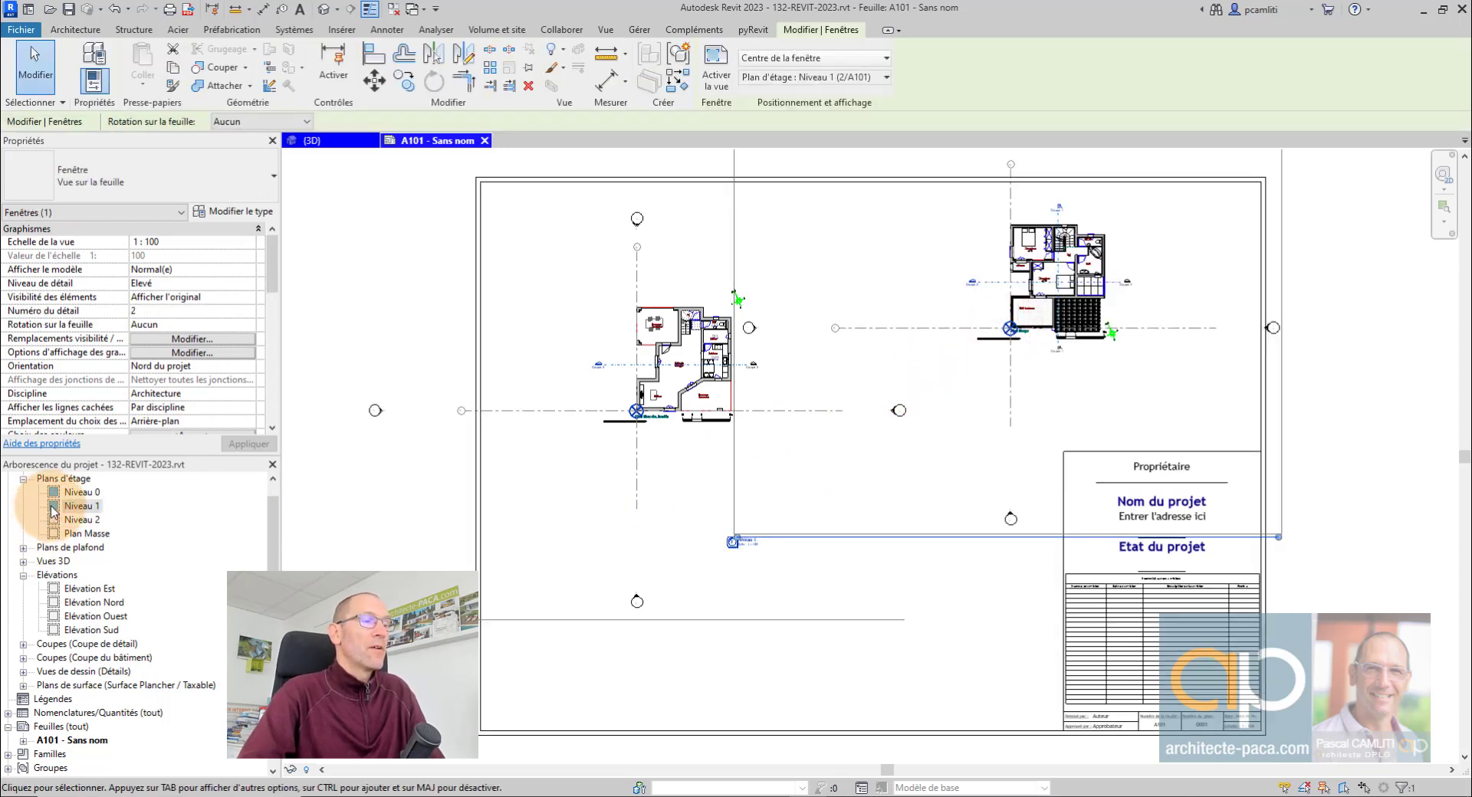
click(1342, 567)
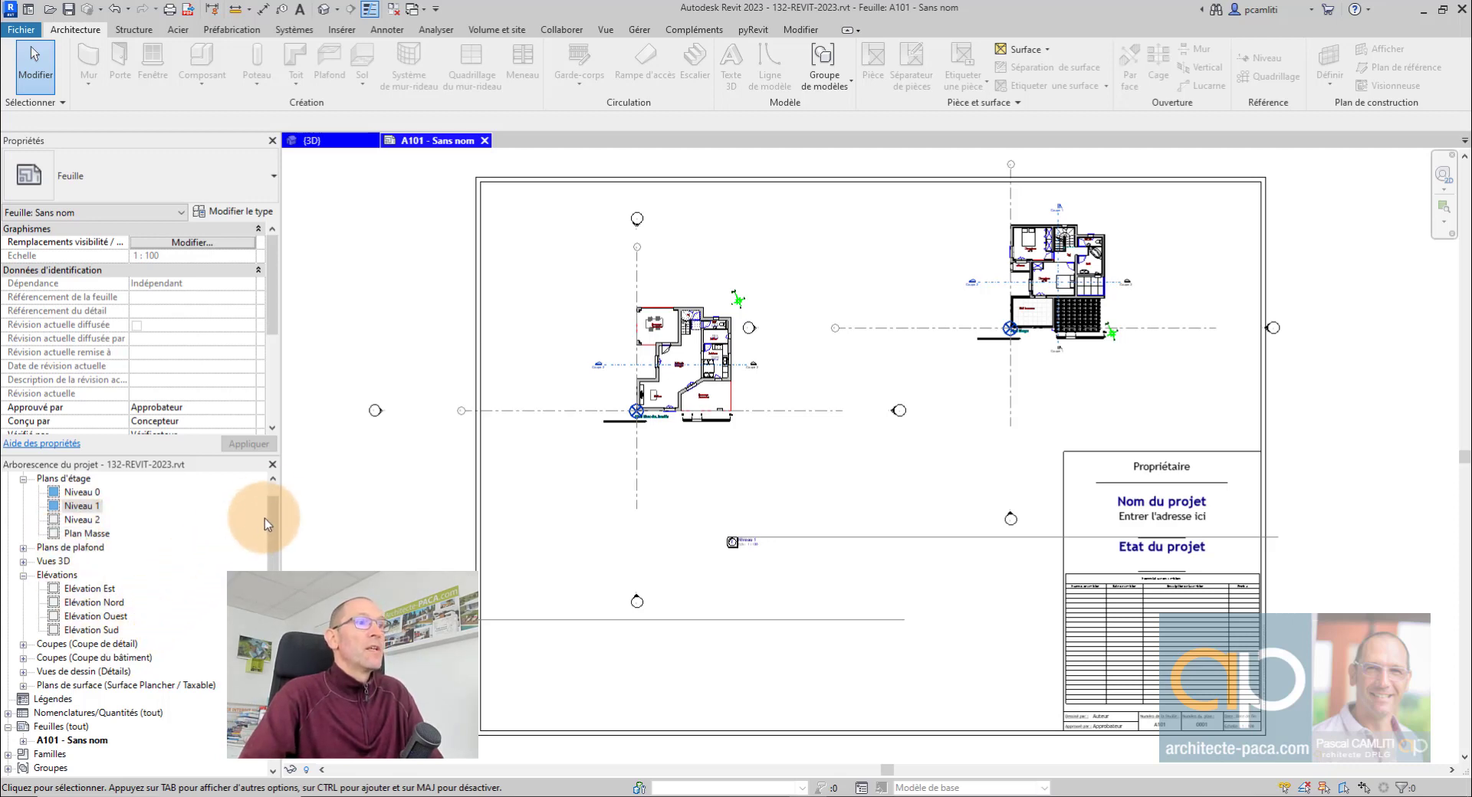
Move the Niveau 1 plan viewport slightly lower on the sheet
drag(273, 501, 274, 488)
click(709, 376)
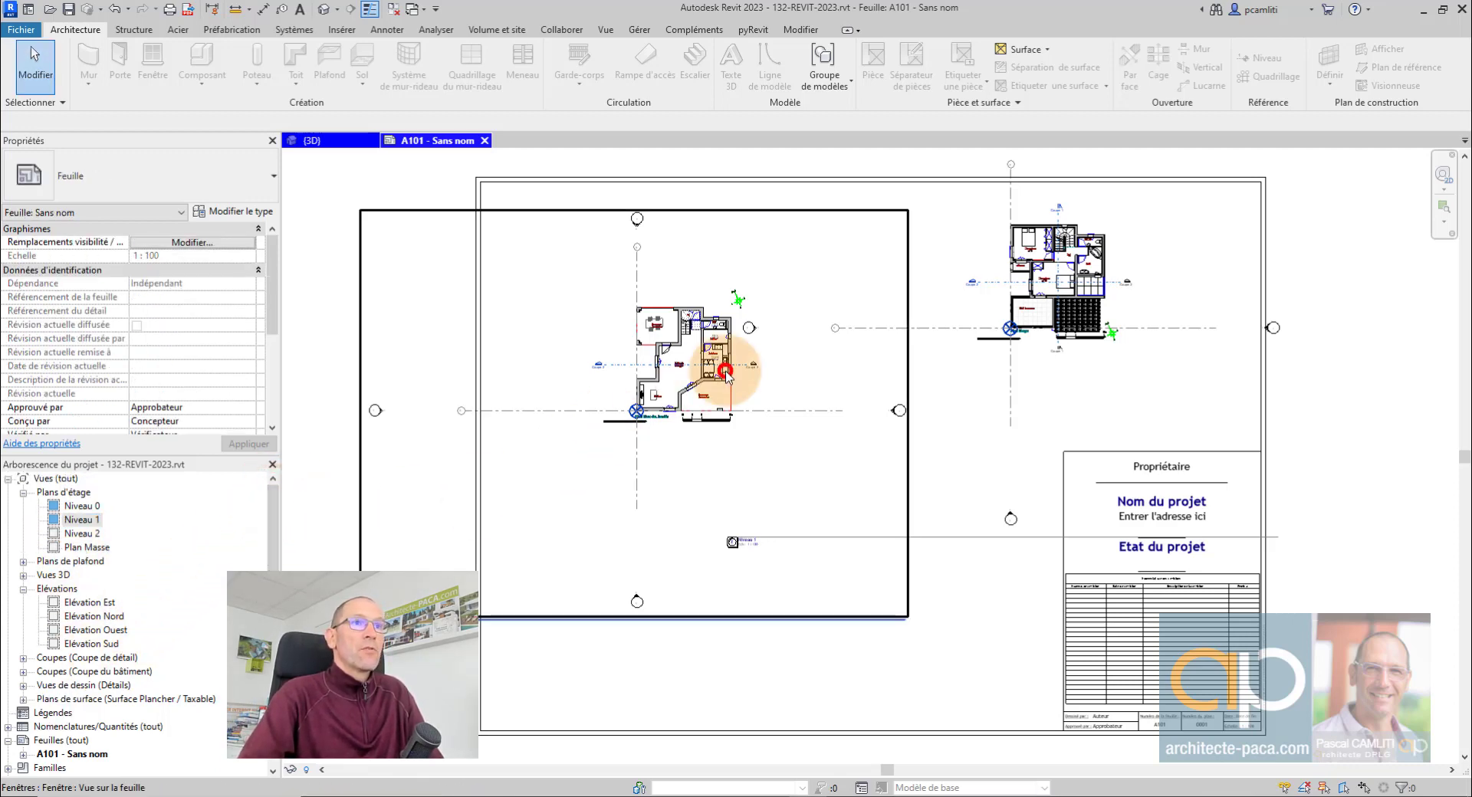
click(1039, 304)
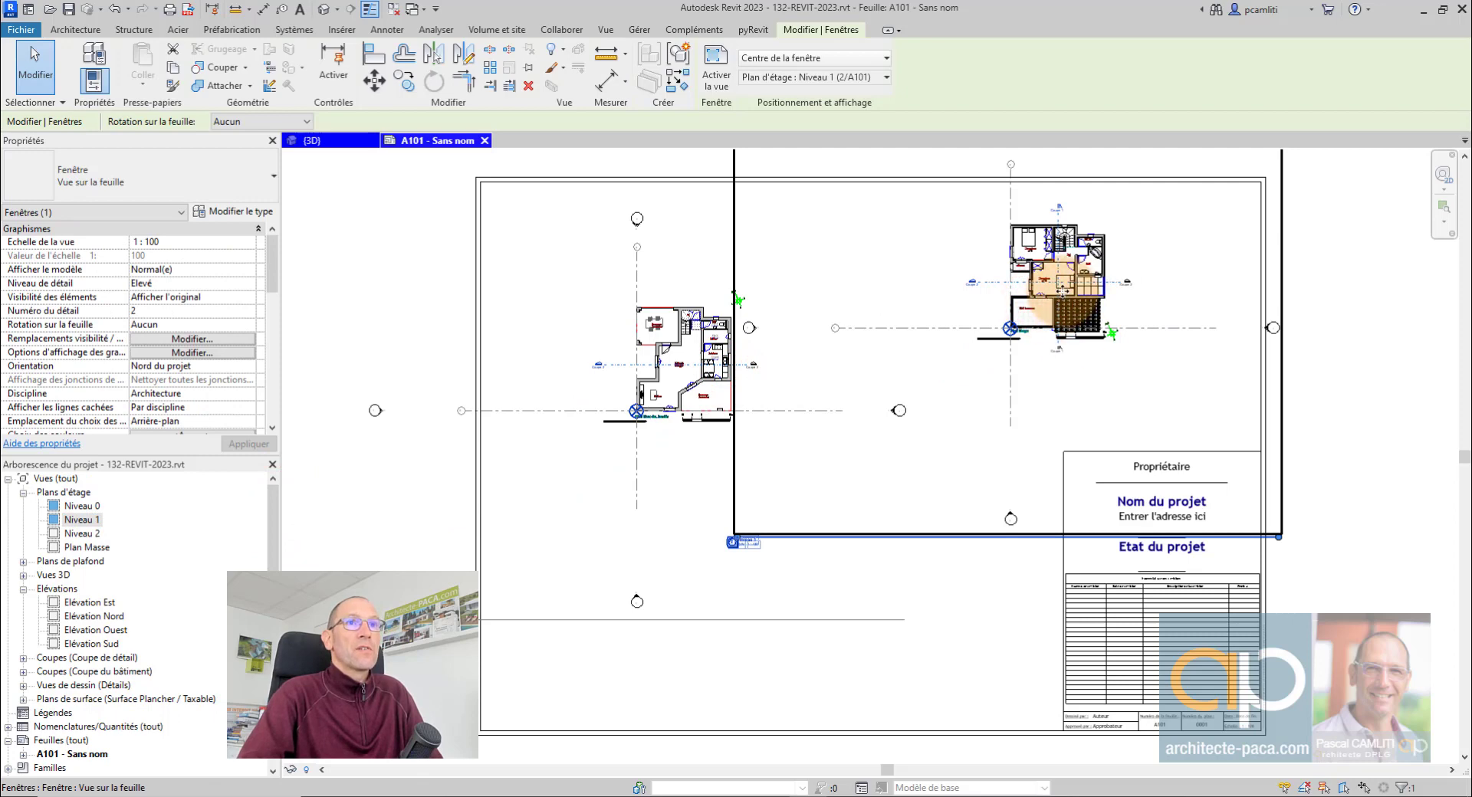
drag(1061, 289, 1060, 336)
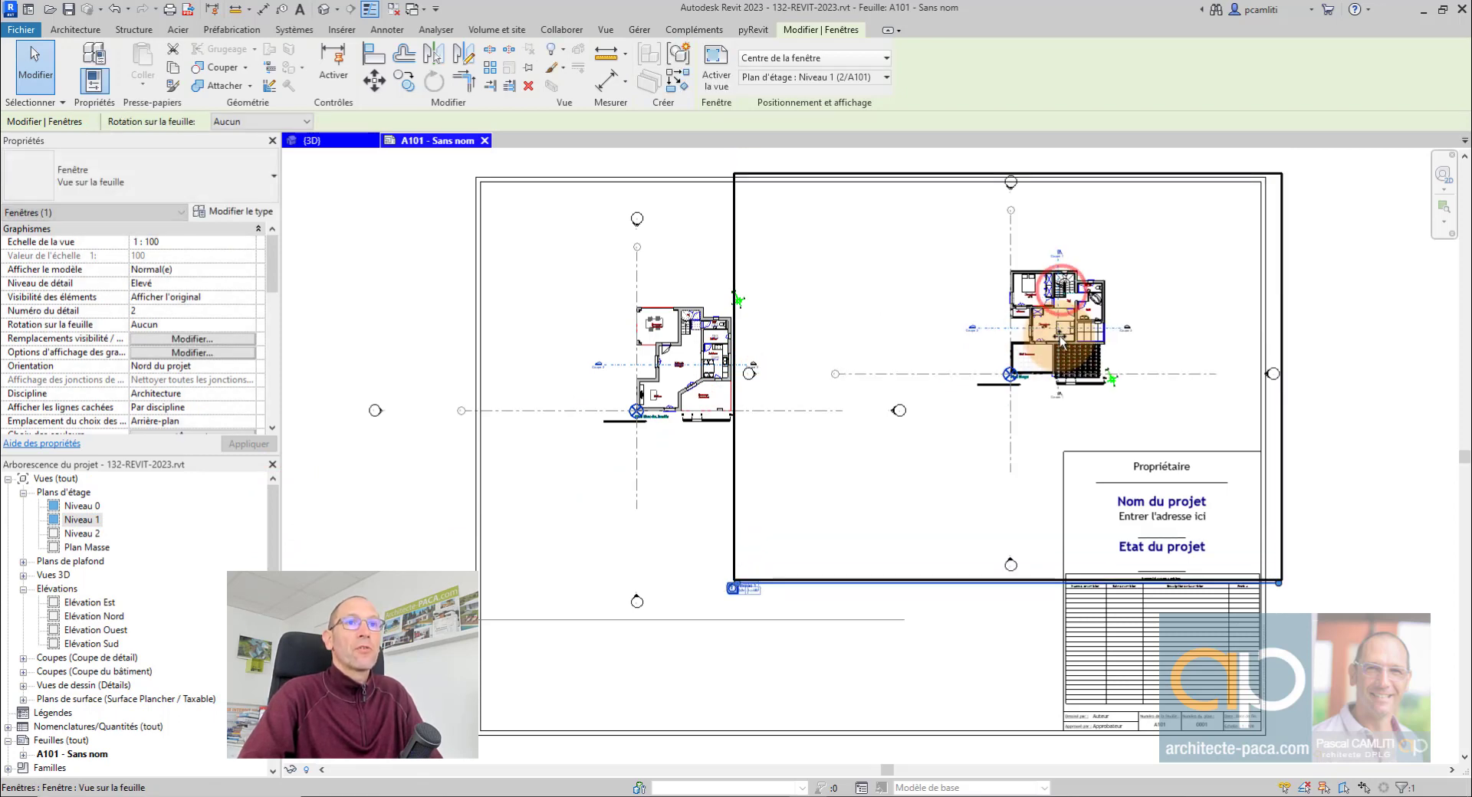
Try to replace the Niveau 1 plan in the selected viewport with the view Vue 3D 1
click(843, 77)
click(843, 218)
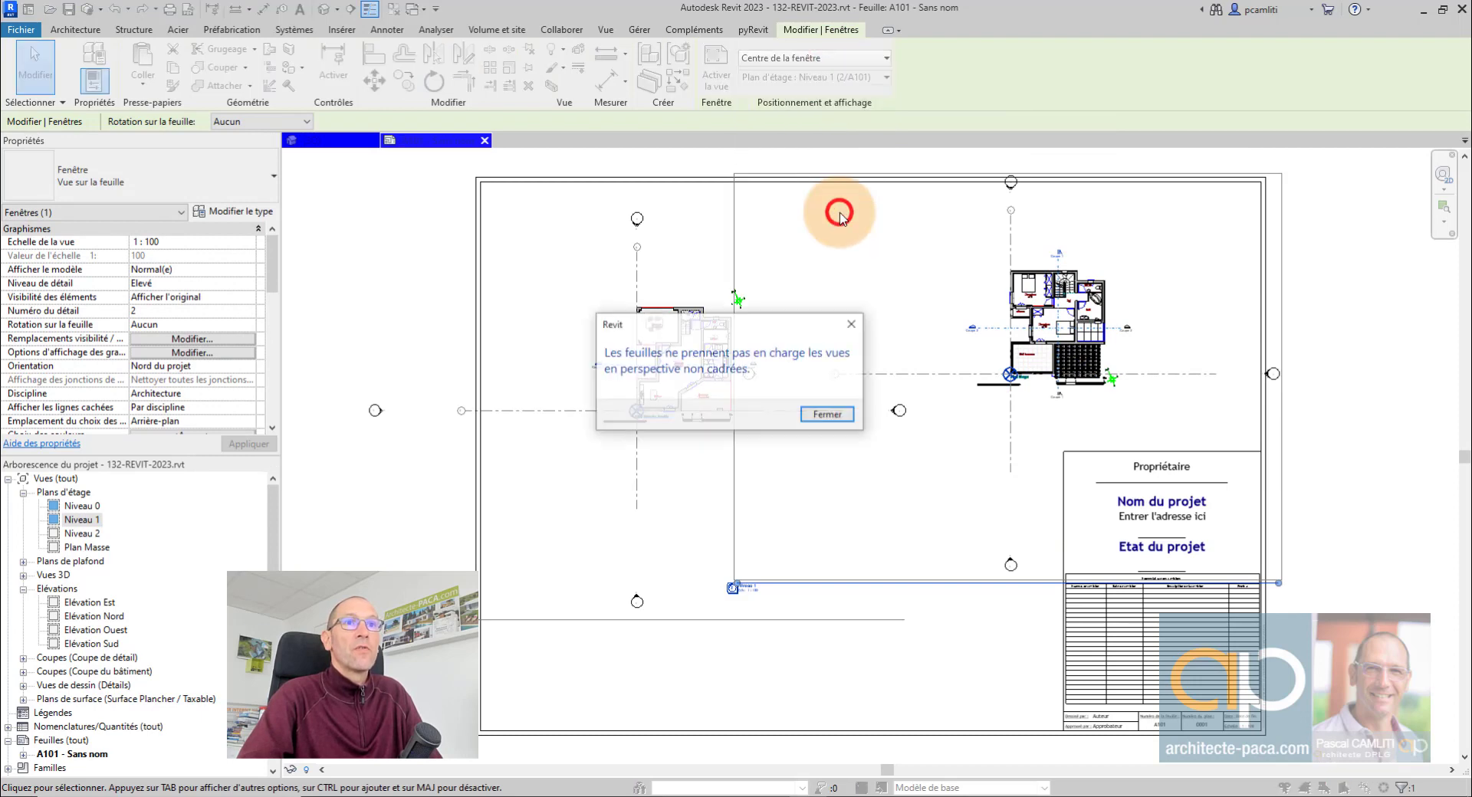
click(826, 414)
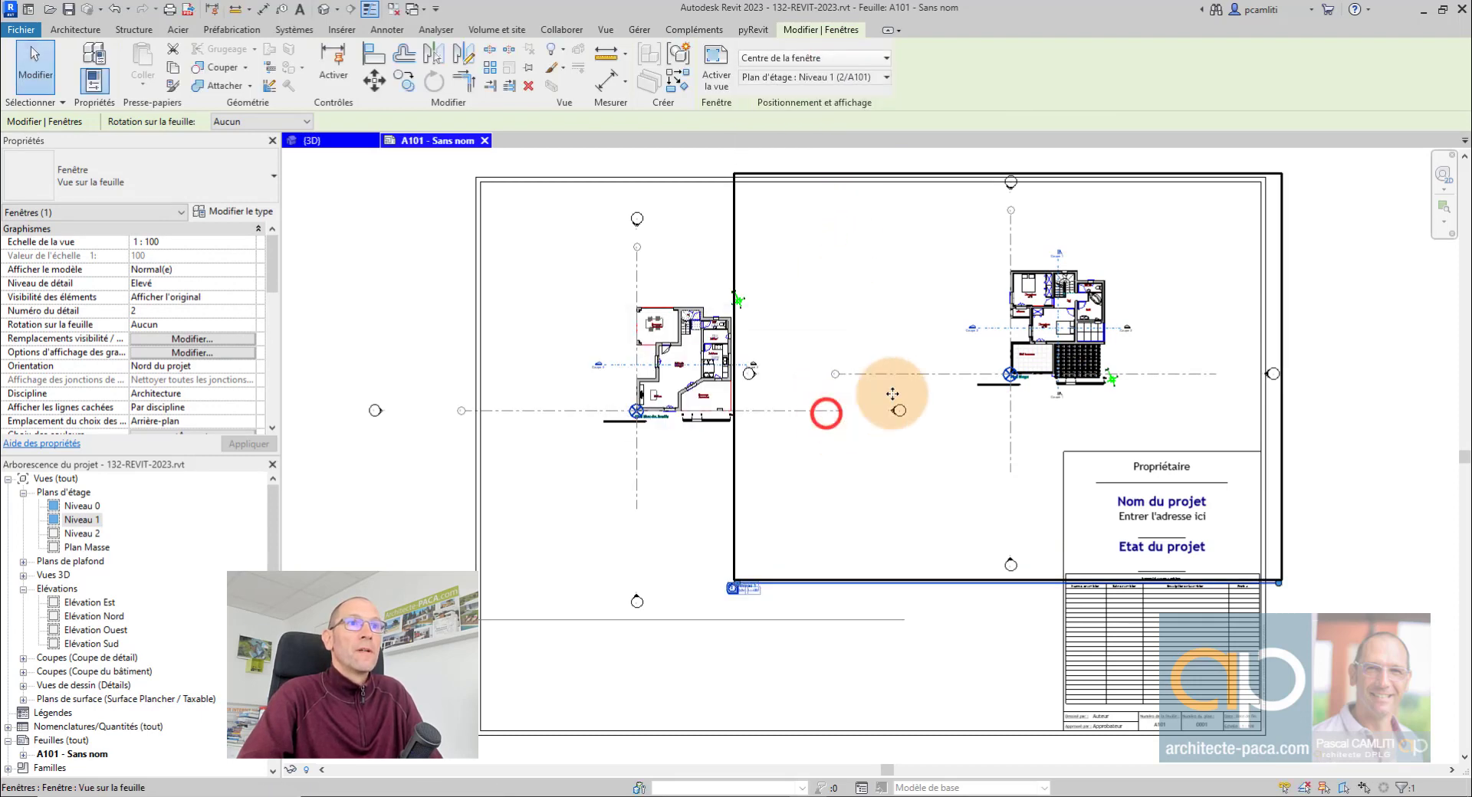
Replace the viewport's view with the ceiling plan Niveau 2, and that one with the section Coupe 1
click(883, 77)
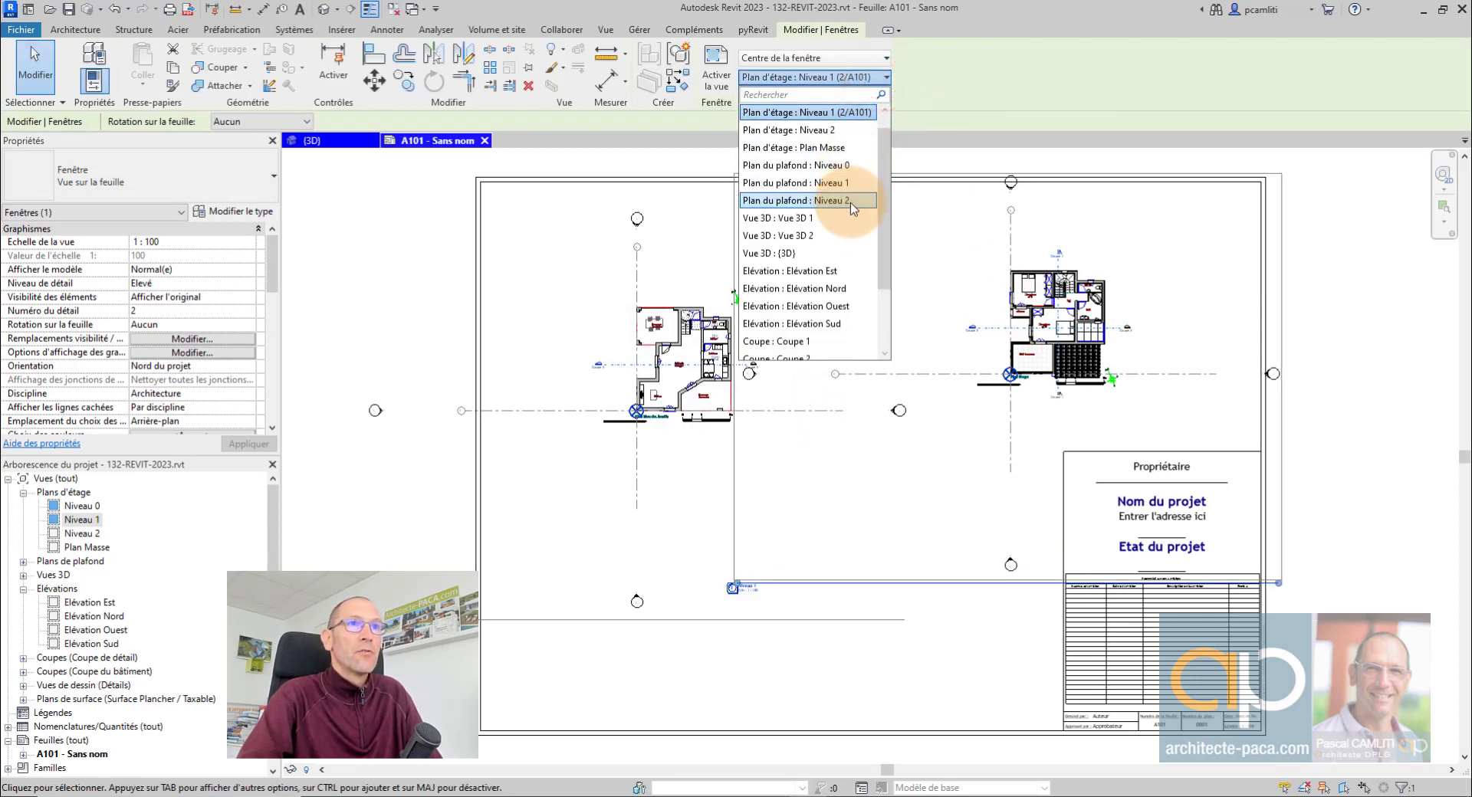
click(849, 201)
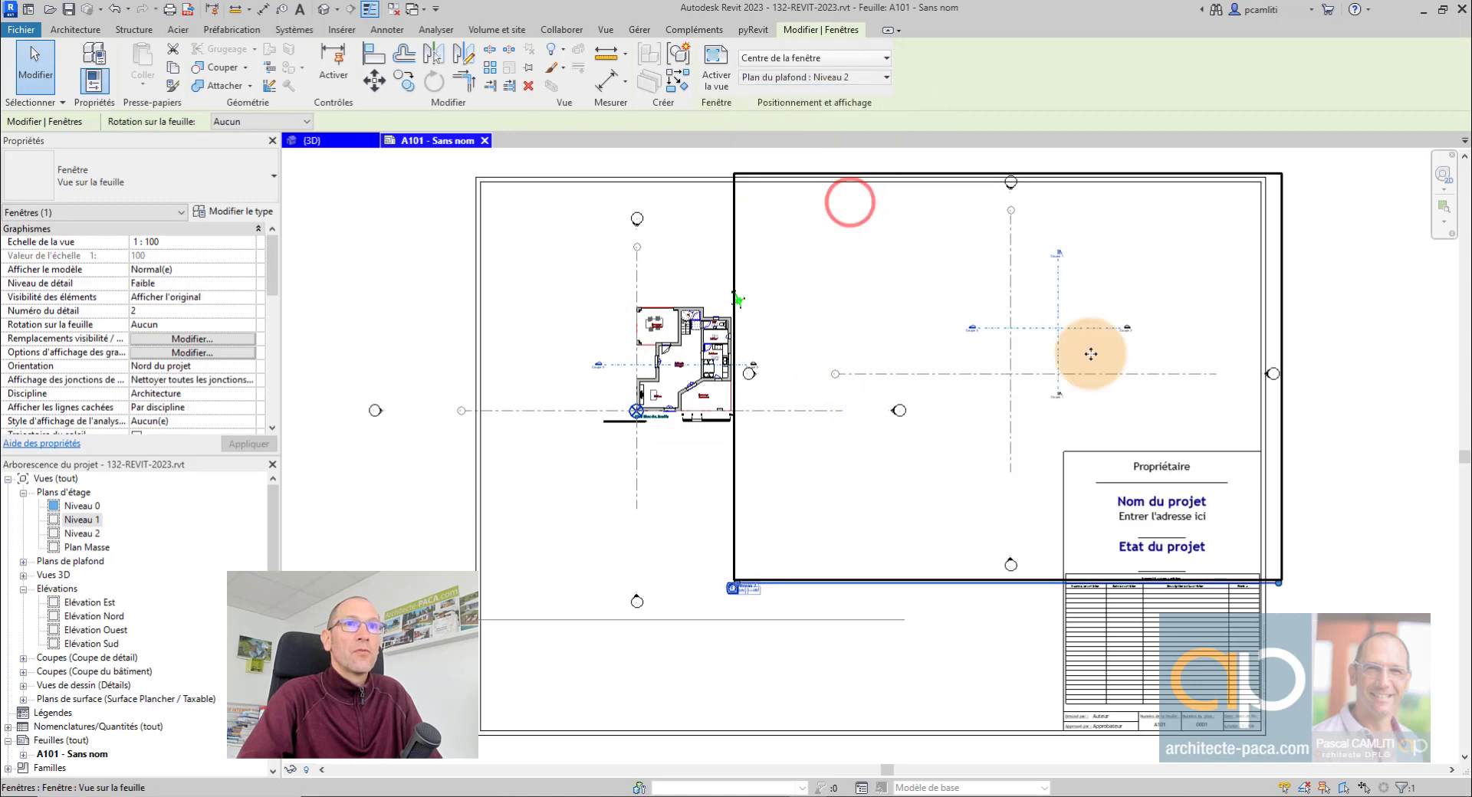
click(860, 80)
click(848, 254)
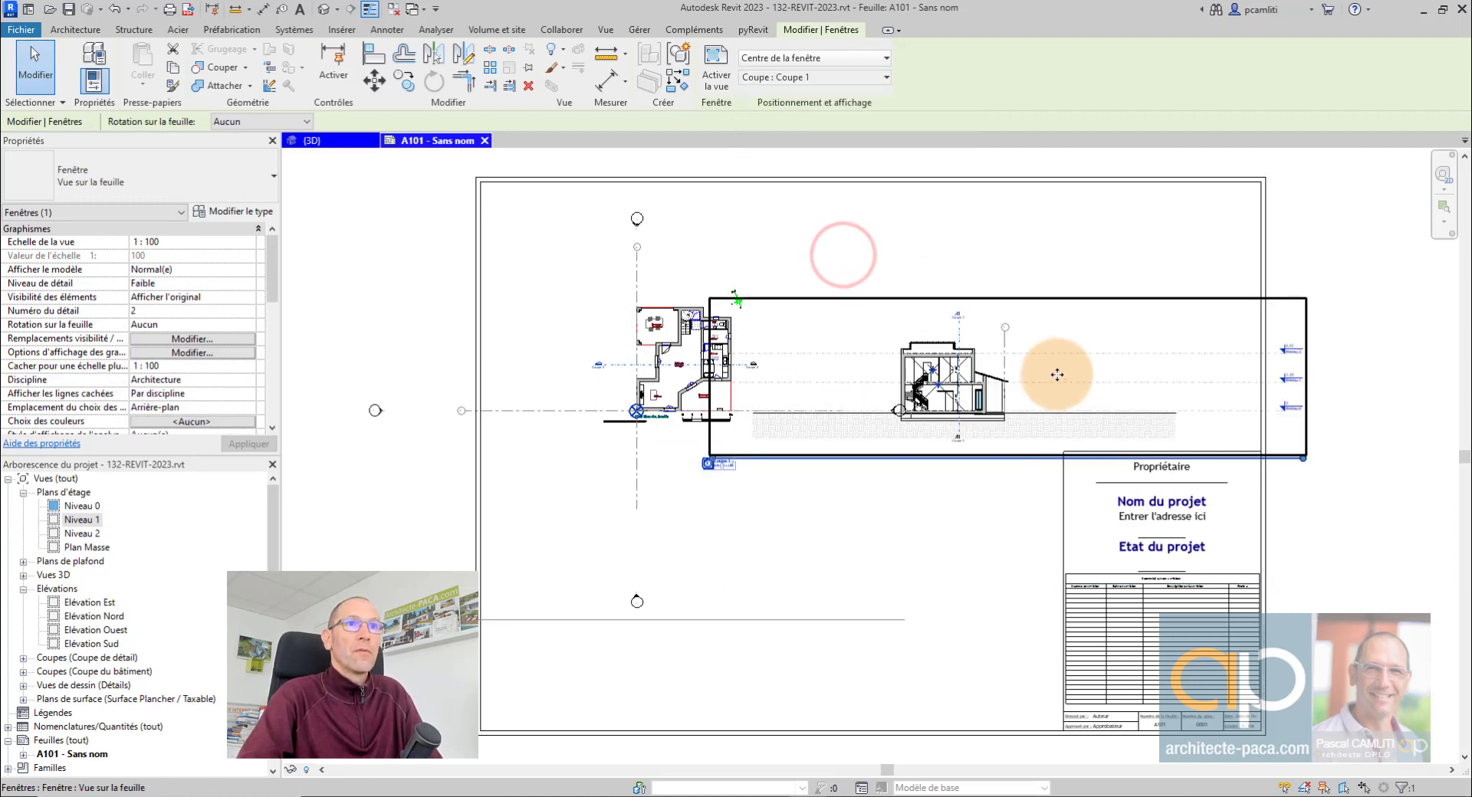
Move the Coupe 1 section viewport up and to the right on the sheet, and deselect it
drag(1002, 382, 1104, 327)
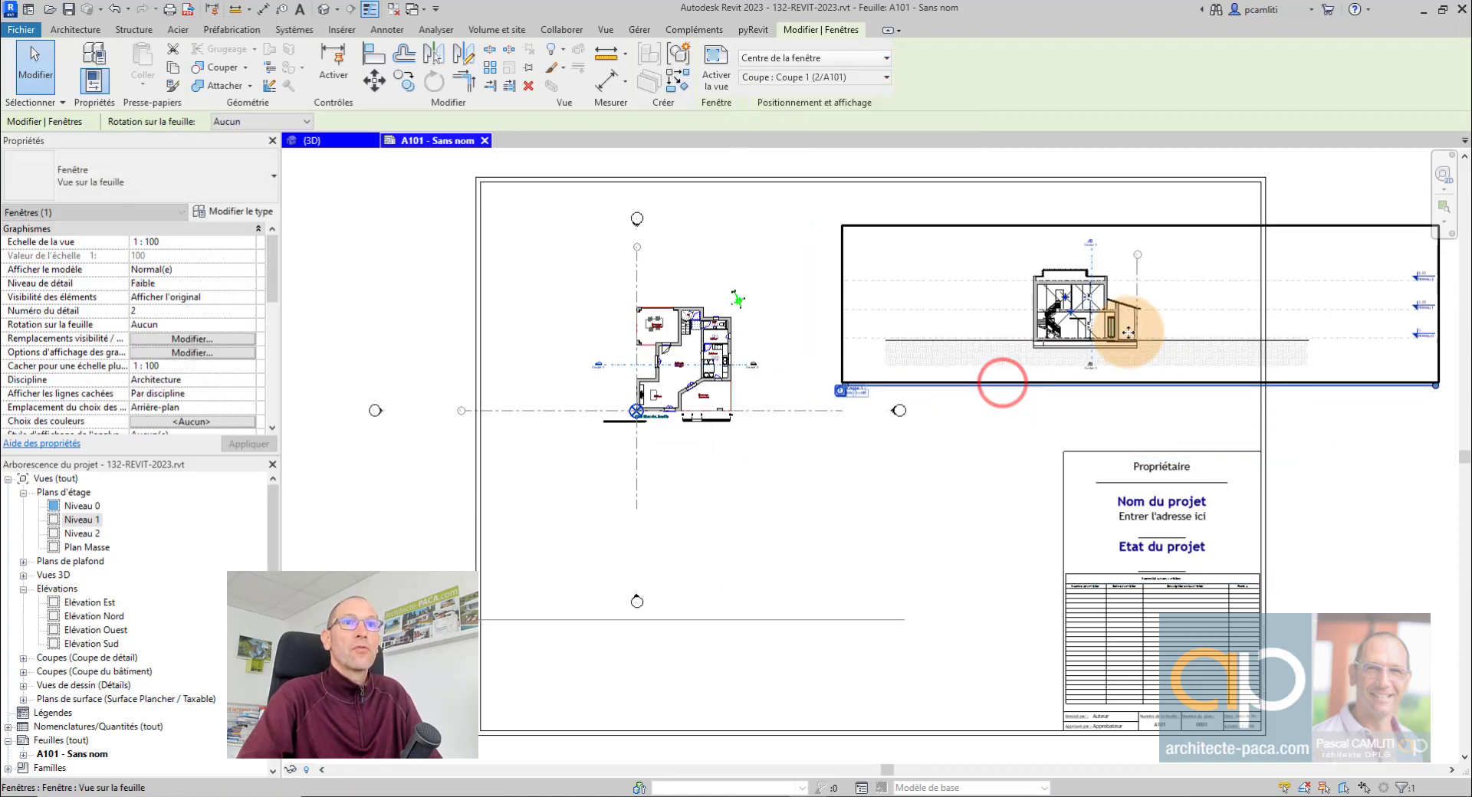
click(972, 504)
mouse_move(269, 522)
mouse_down()
mouse_move(273, 540)
mouse_move(275, 496)
mouse_up()
Replace the Coupe 1 section in its viewport with the perspective view Vue 3D 2
click(1048, 316)
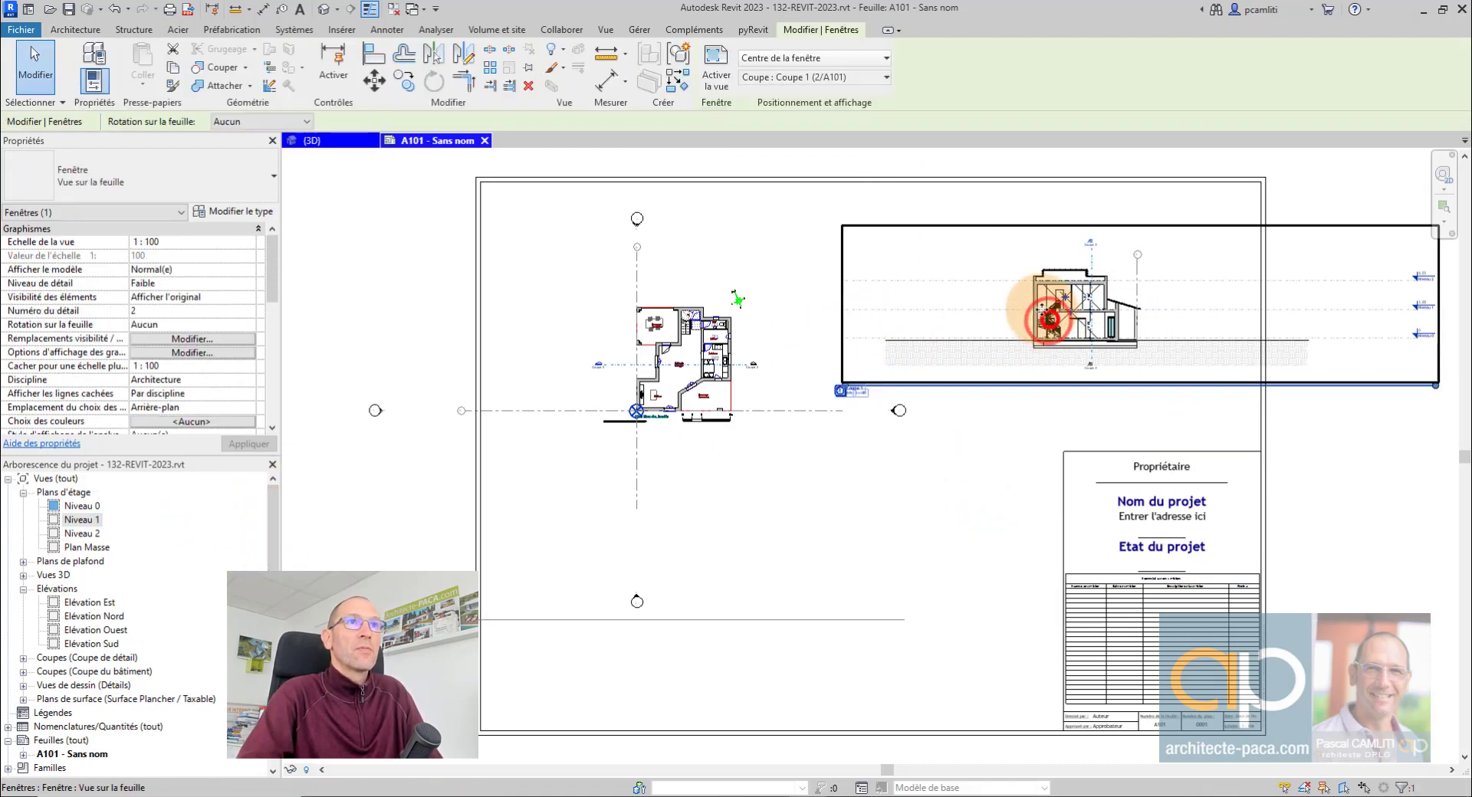
click(810, 79)
click(844, 155)
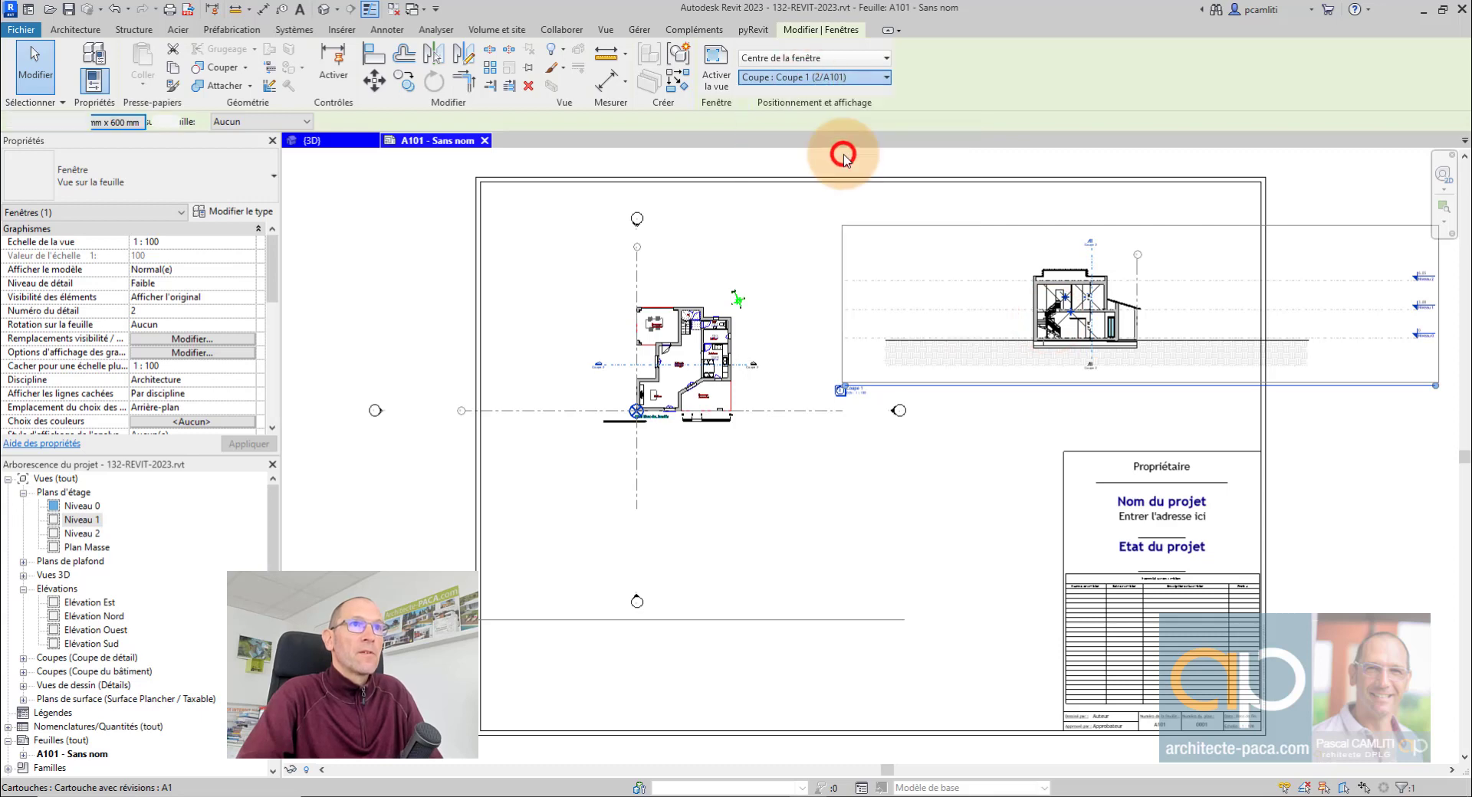
Try to switch the perspective viewport from Vue 3D 2 to Vue 3D 1
click(862, 77)
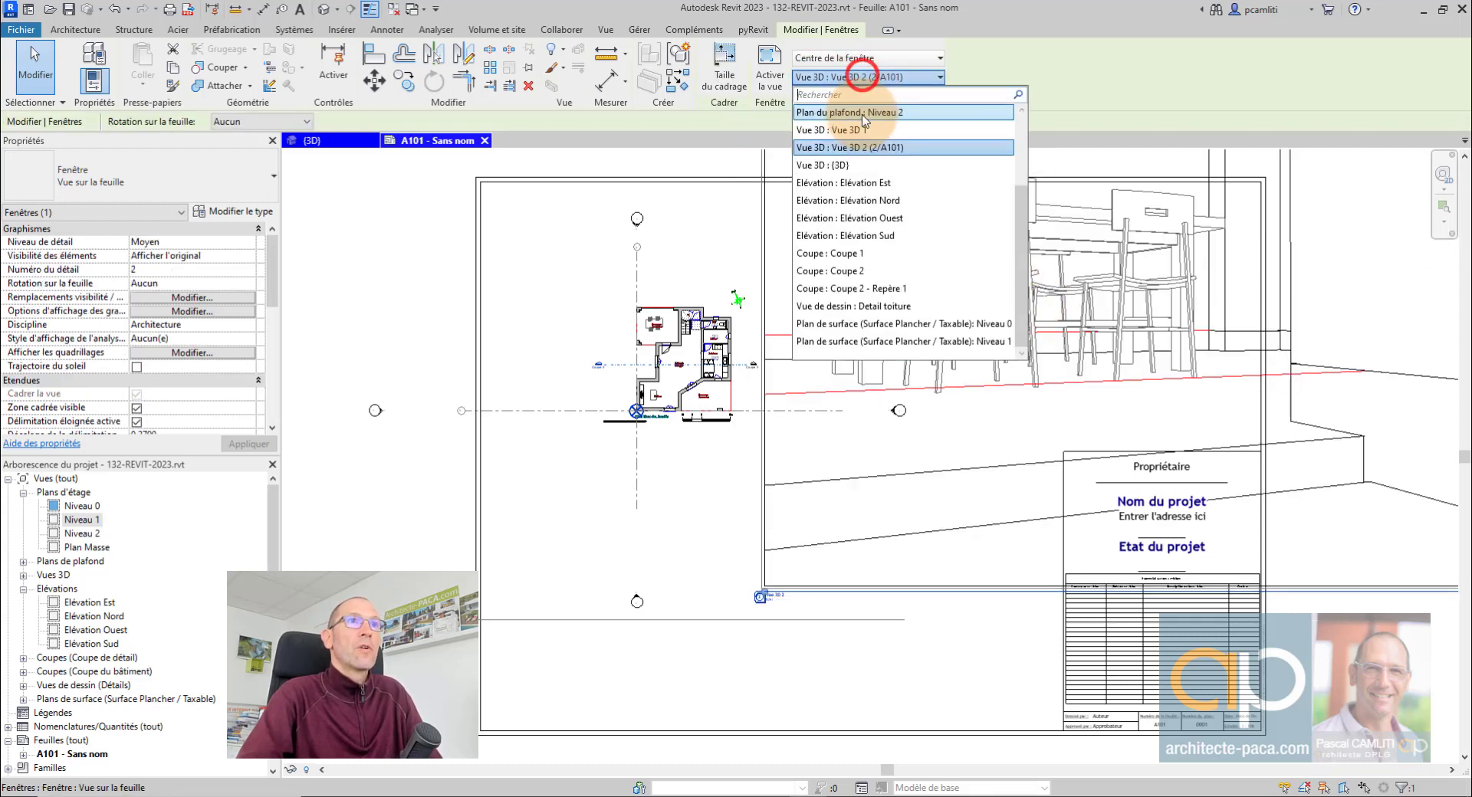
click(859, 132)
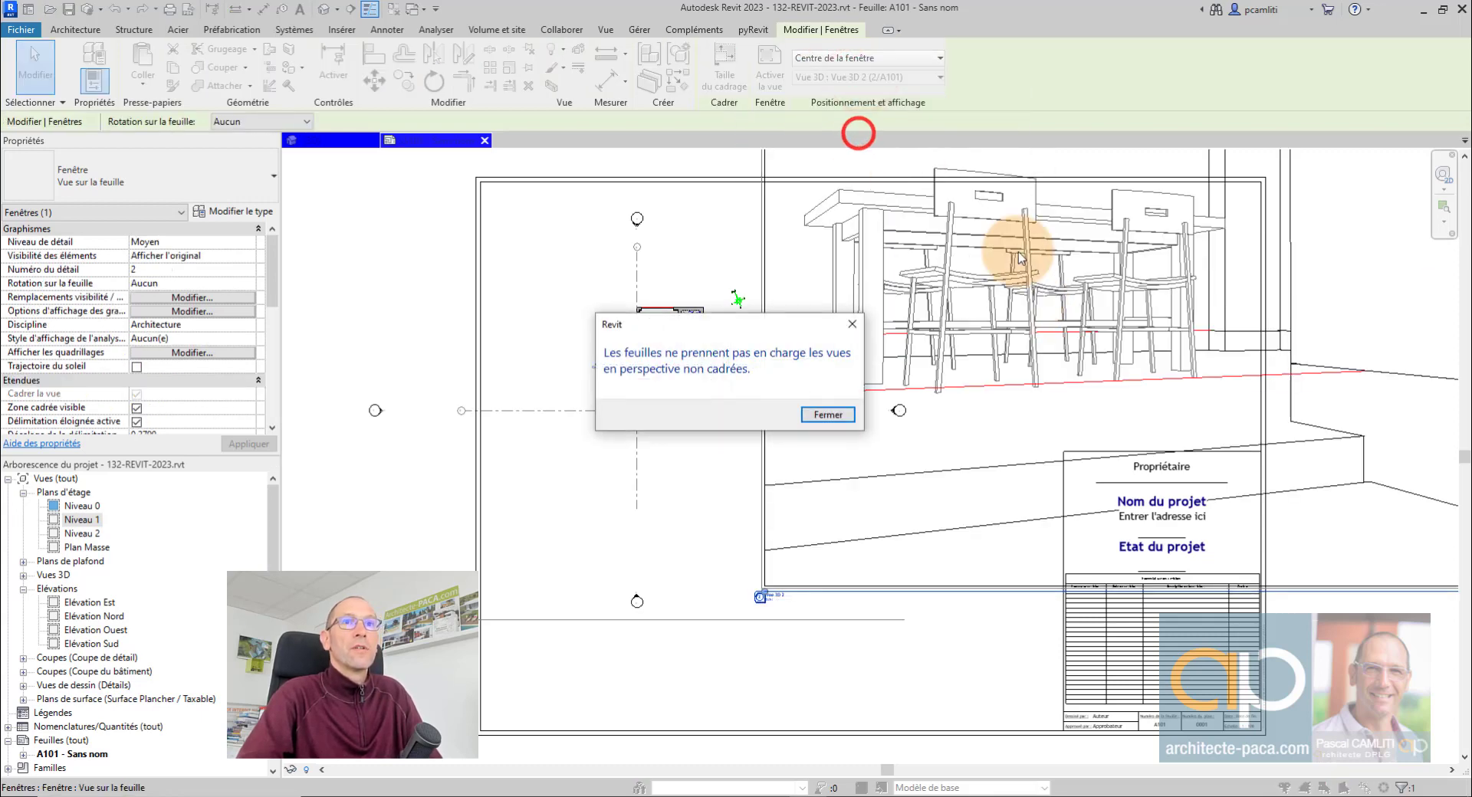
click(828, 415)
Move the Vue 3D 2 perspective viewport slightly down on the sheet
scroll(881, 429, down, 4)
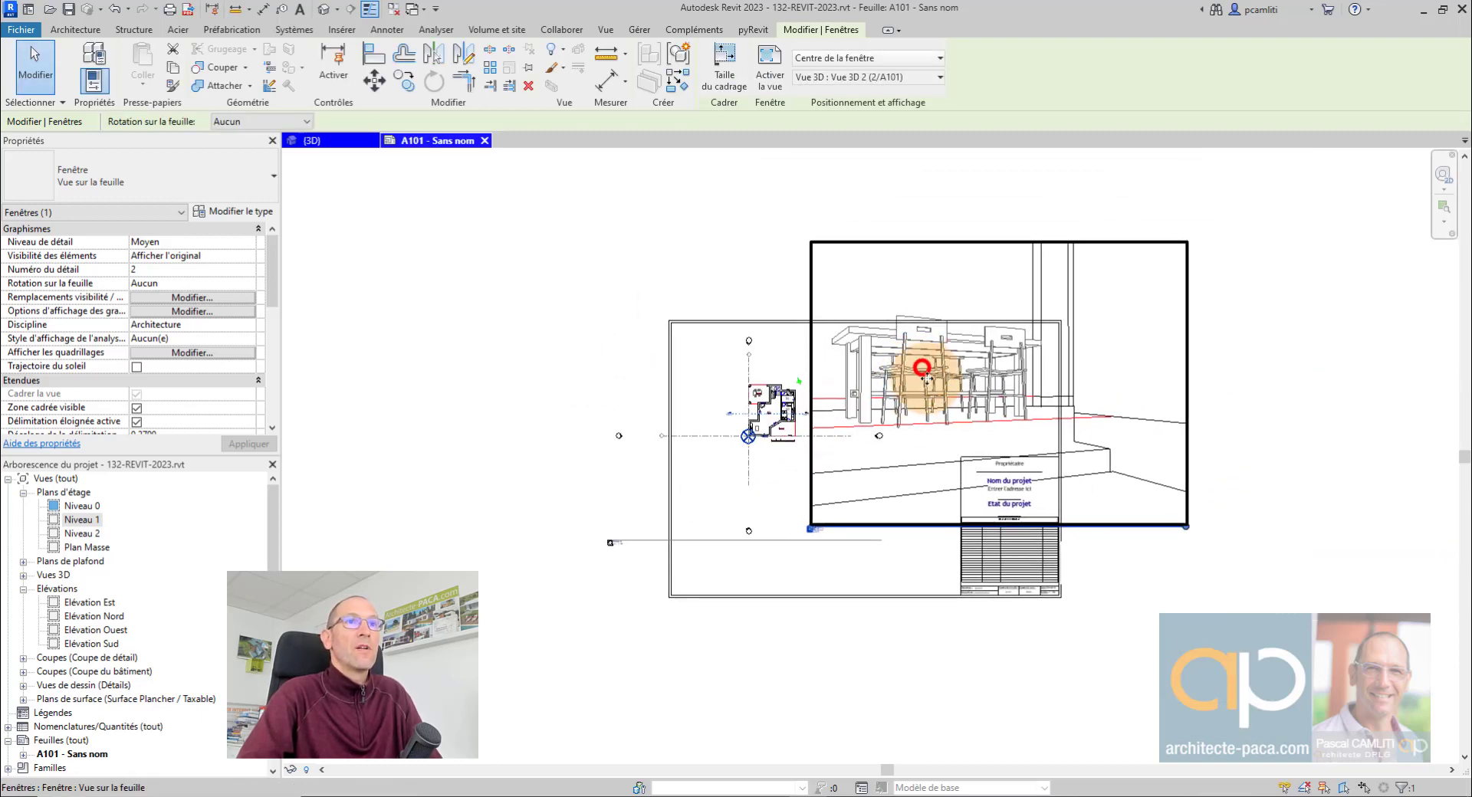
scroll(930, 383, up, 2)
drag(930, 384, 943, 427)
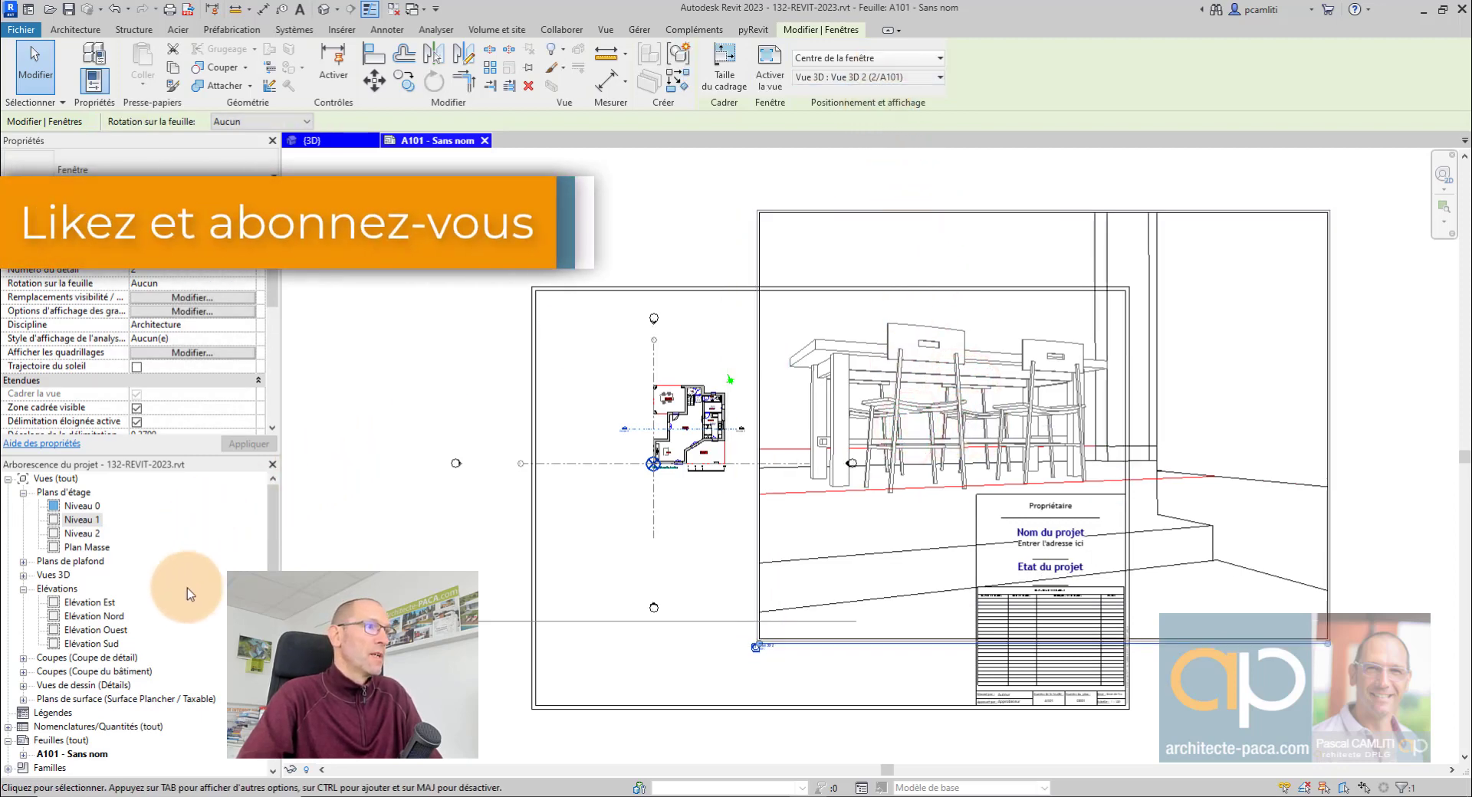
click(412, 470)
scroll(664, 454, down, 1)
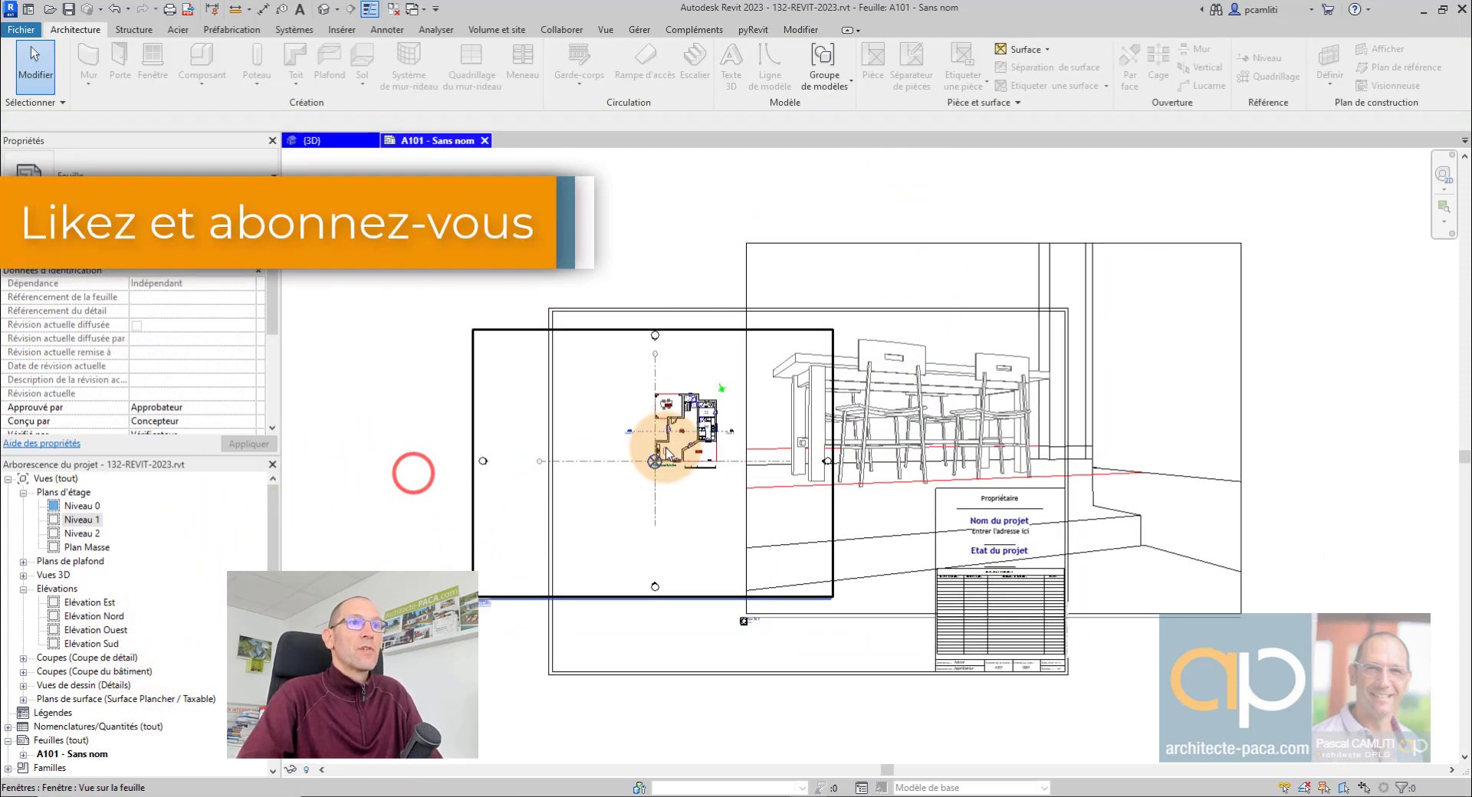
scroll(629, 445, up, 2)
click(648, 437)
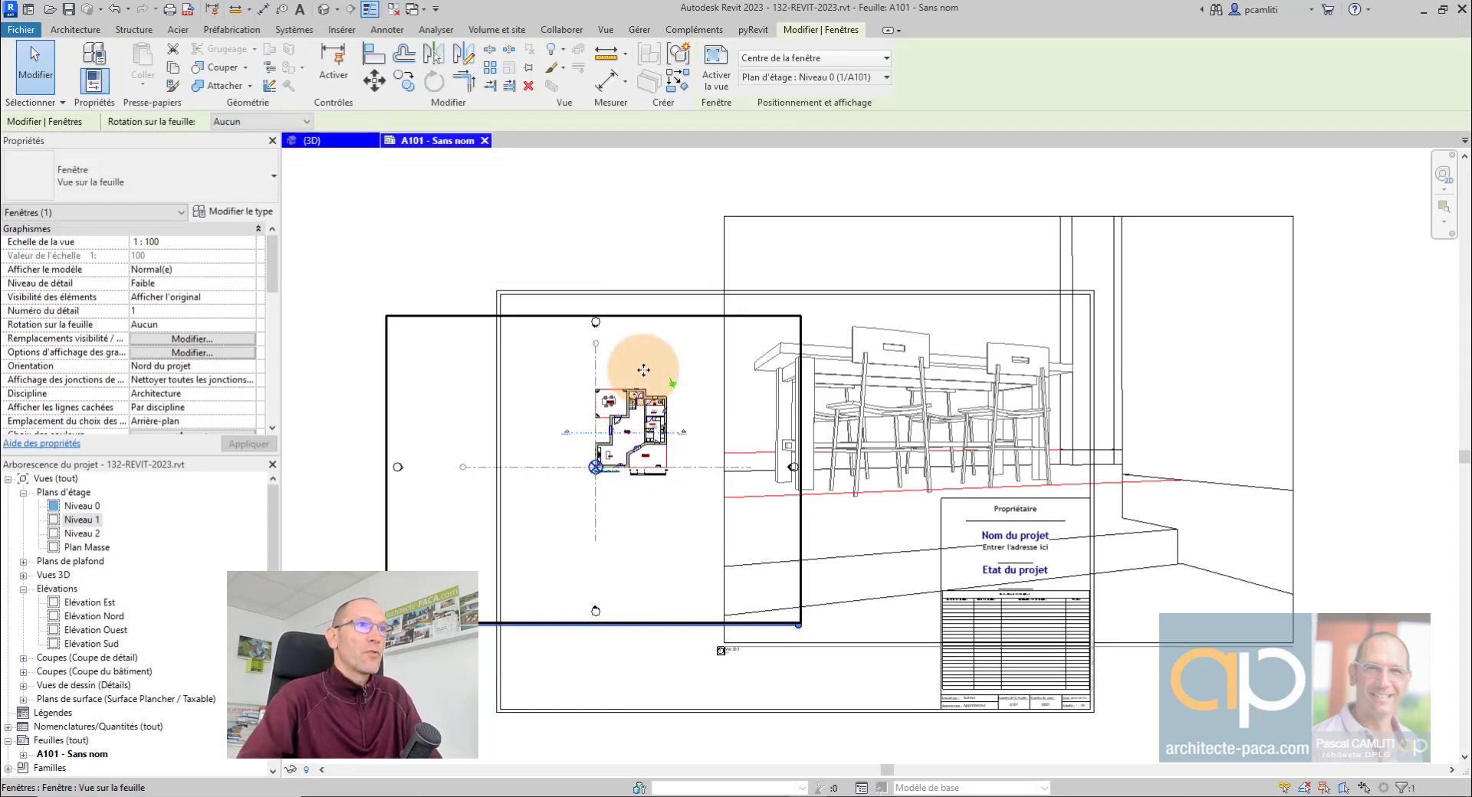
click(608, 270)
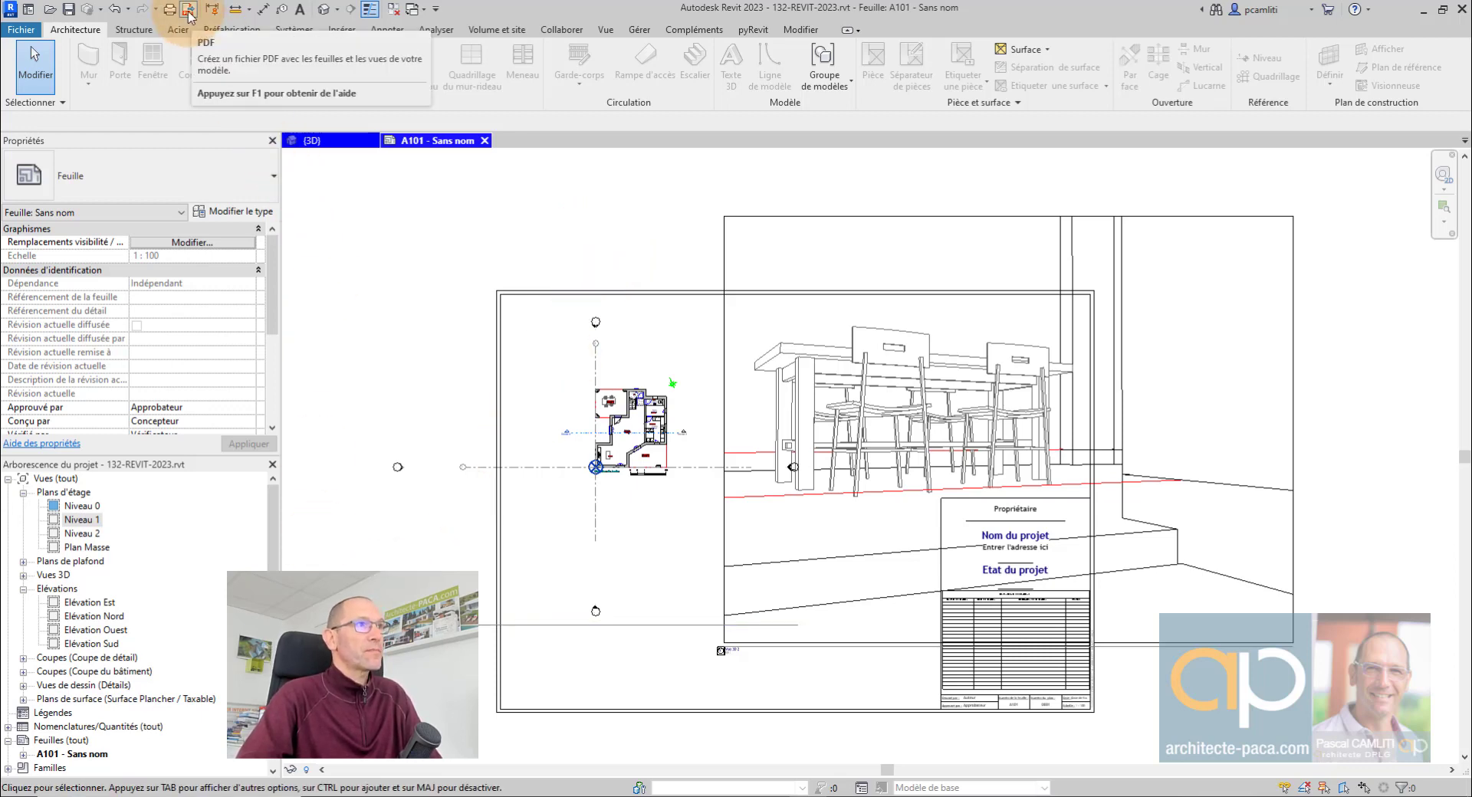
Open the PDF export settings, switch the export range to selected views/sheets, and review the export configuration options
click(190, 13)
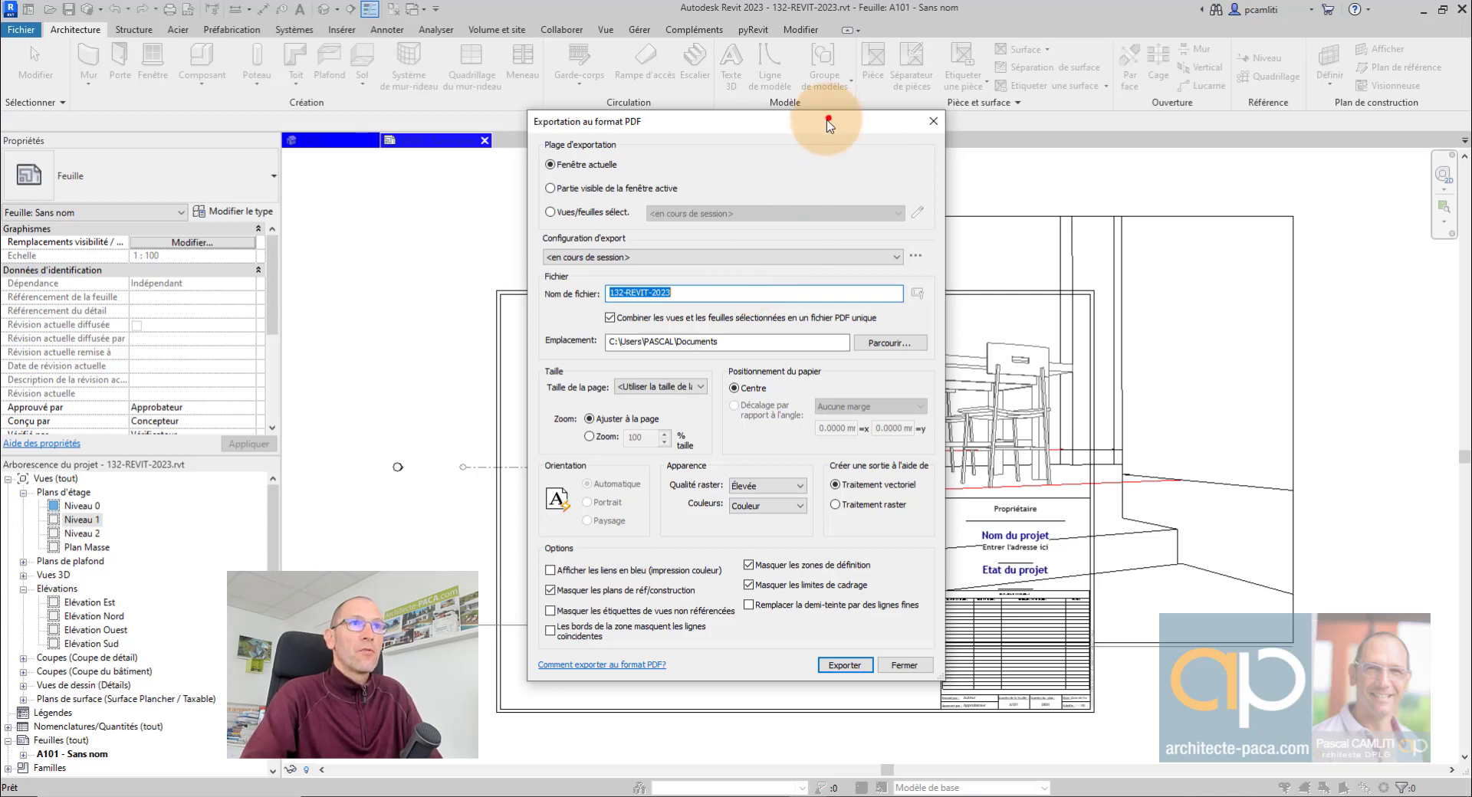
drag(831, 121, 929, 132)
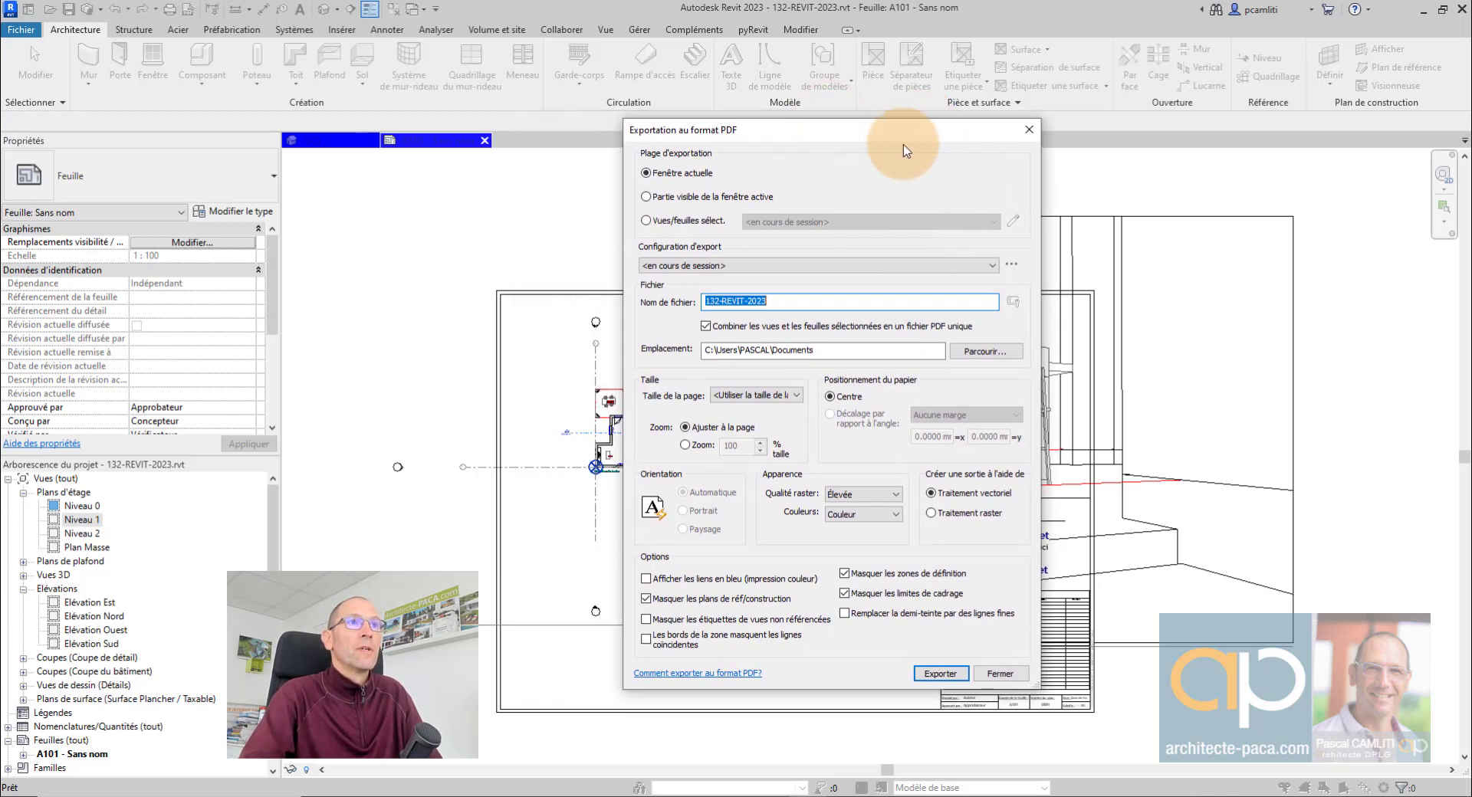
click(685, 220)
click(793, 221)
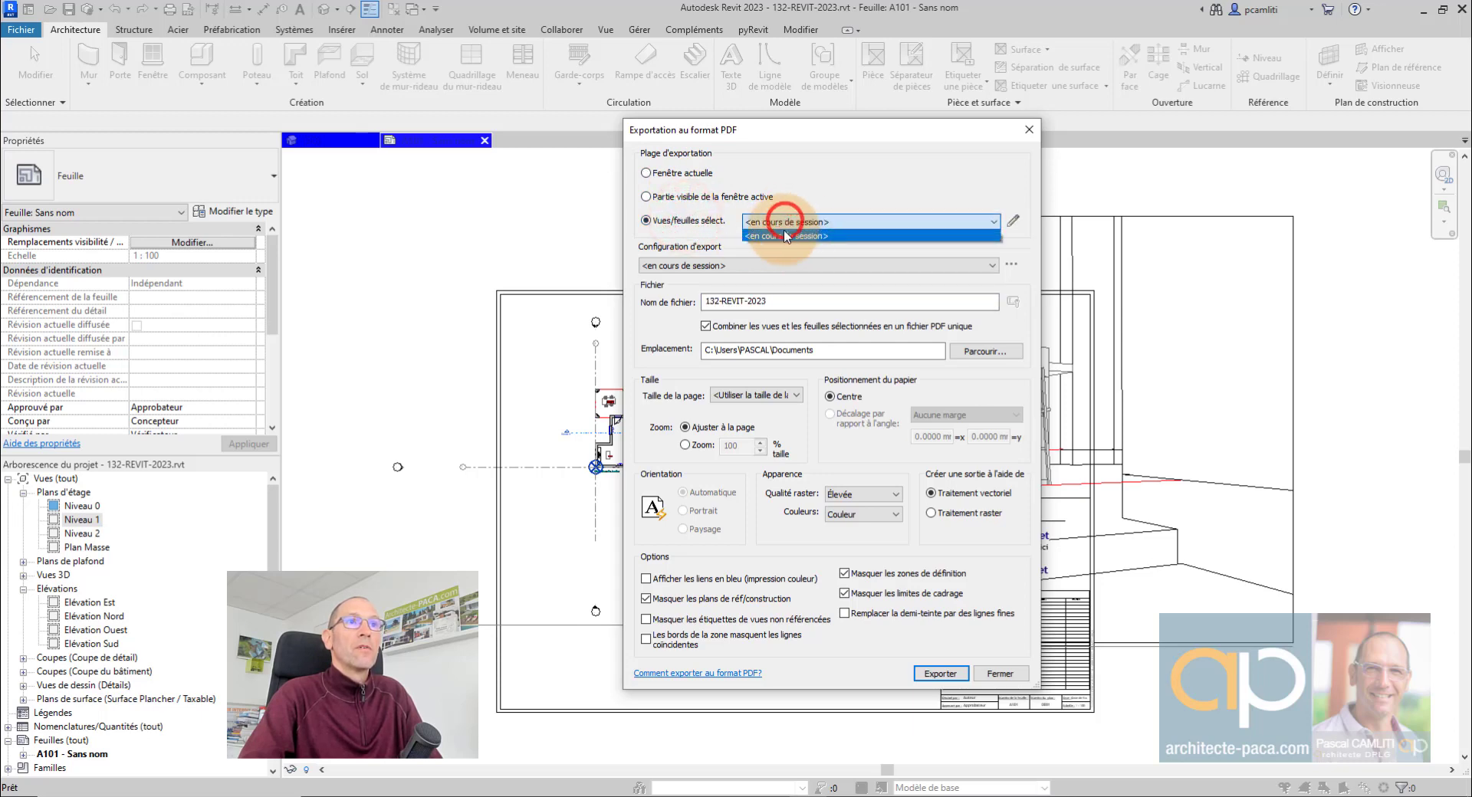
click(675, 172)
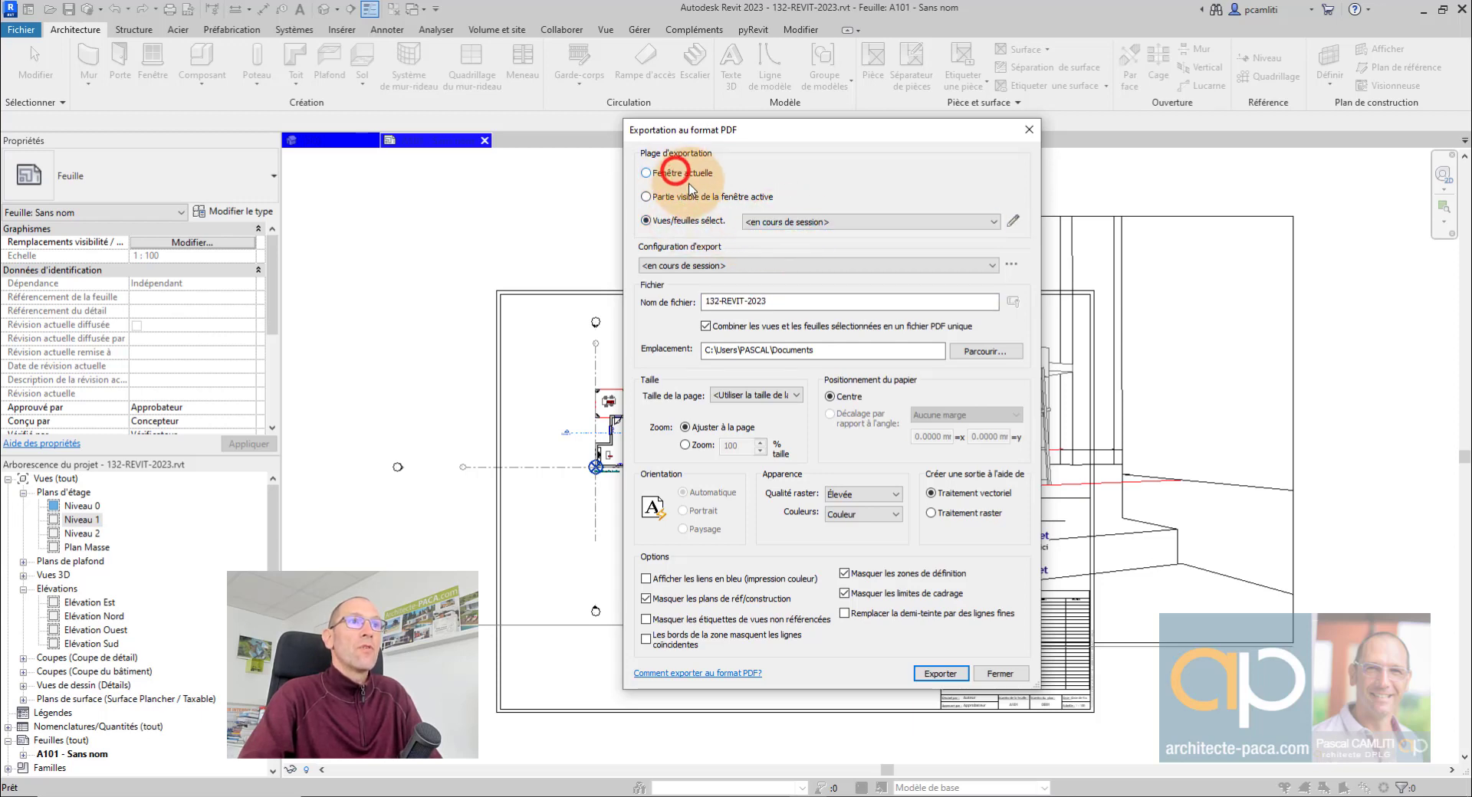
click(688, 264)
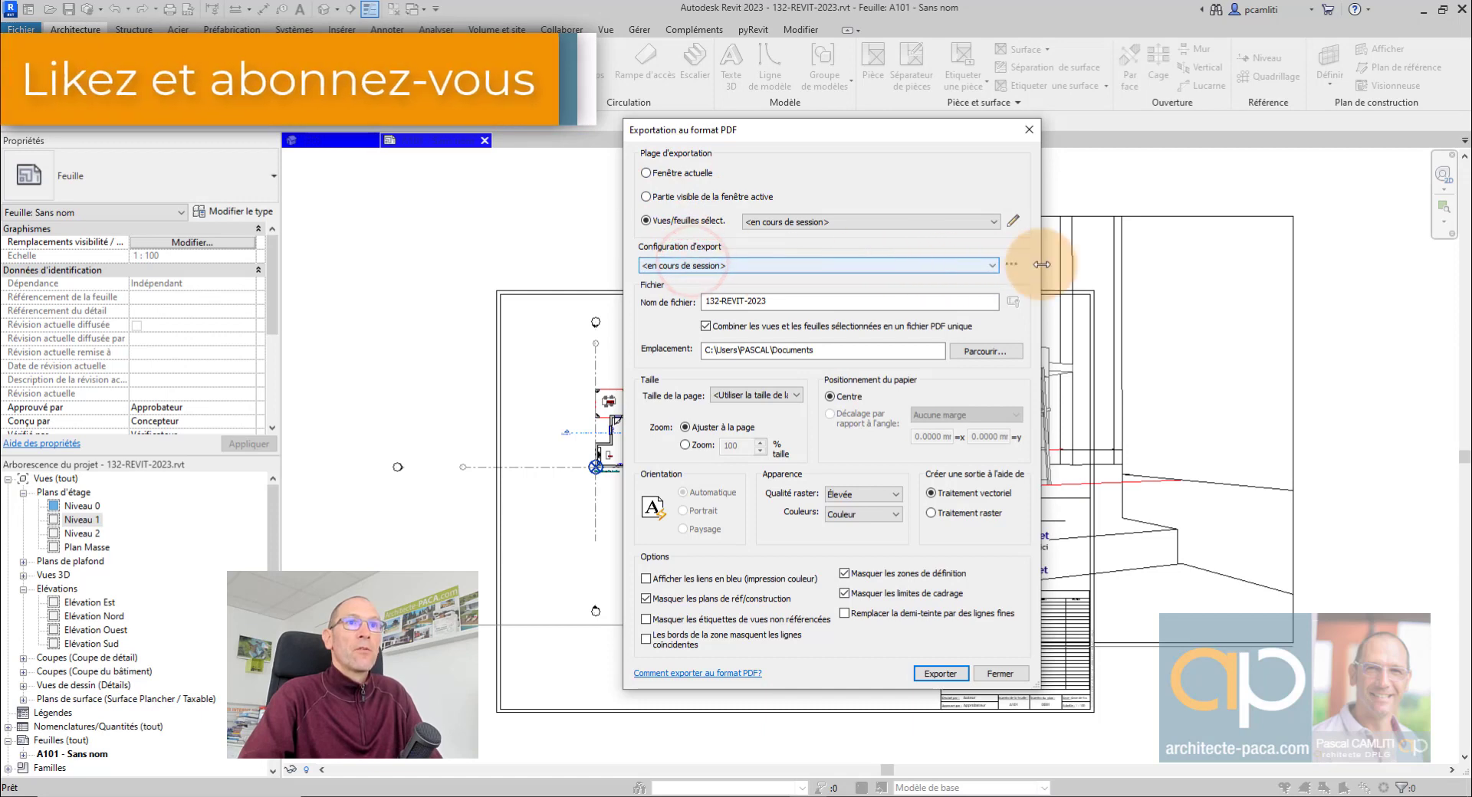
click(1017, 266)
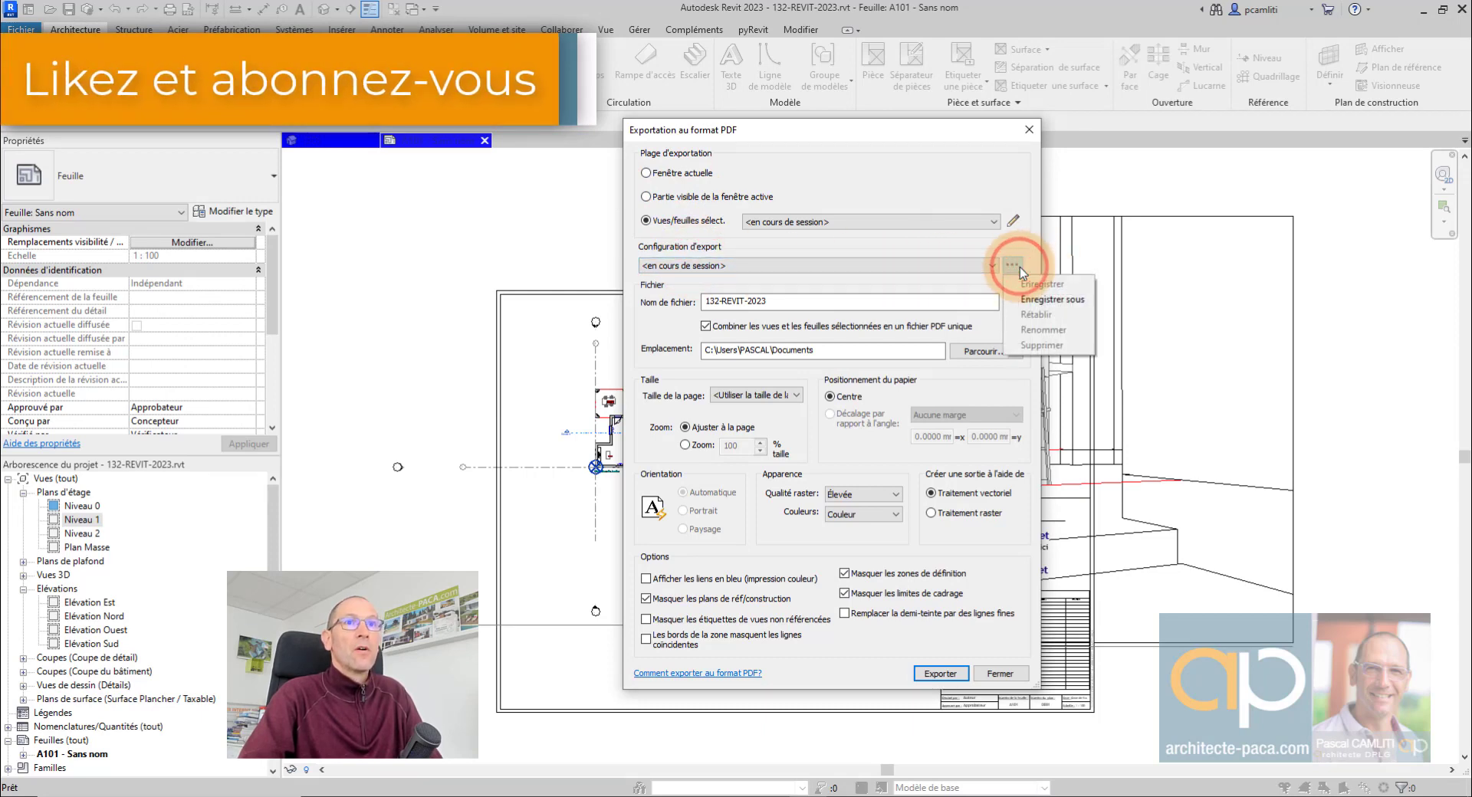
click(980, 247)
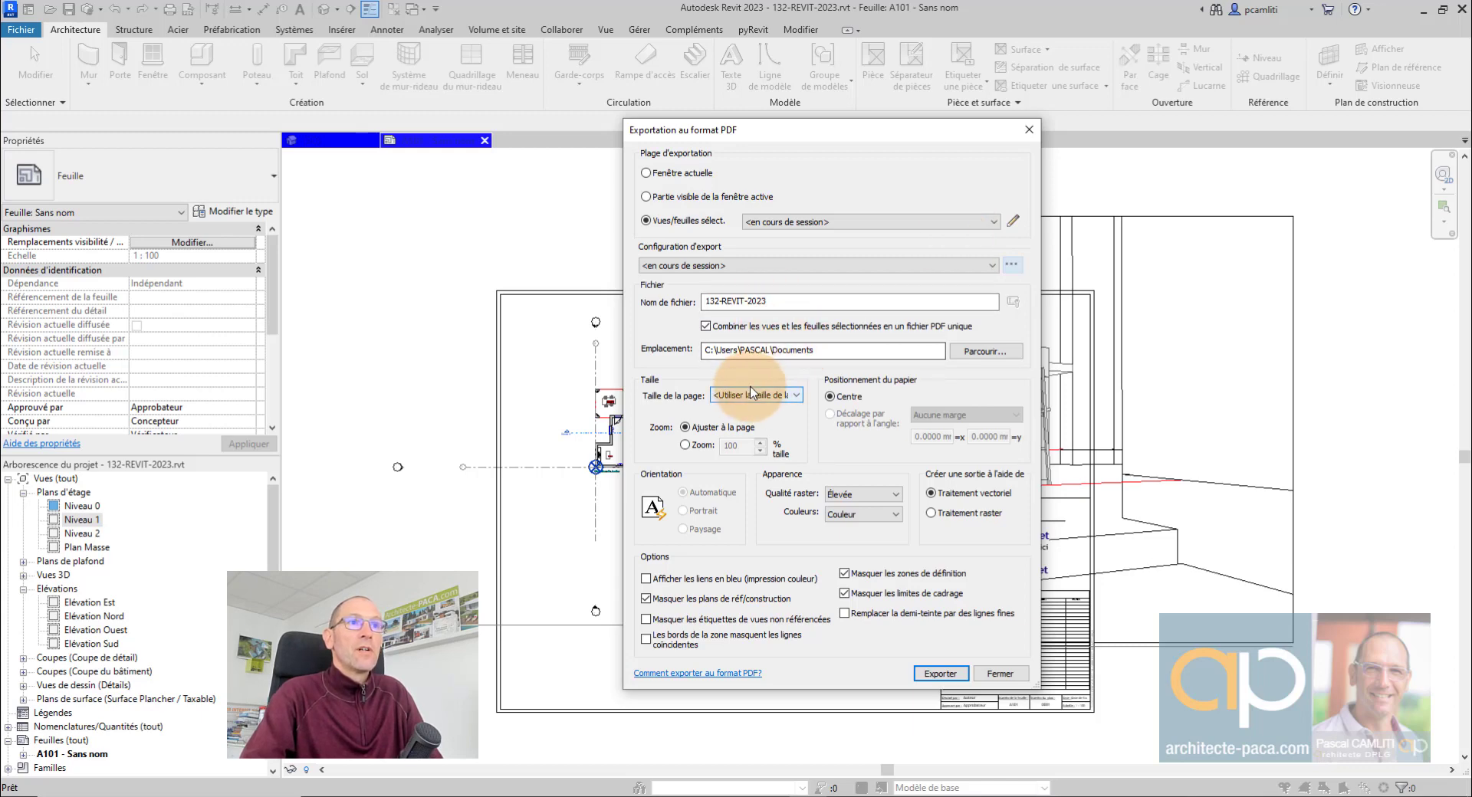
Set the PDF page size to ISO A3 (297 x 420 mm) and the zoom to 100 %, and close without exporting
click(780, 399)
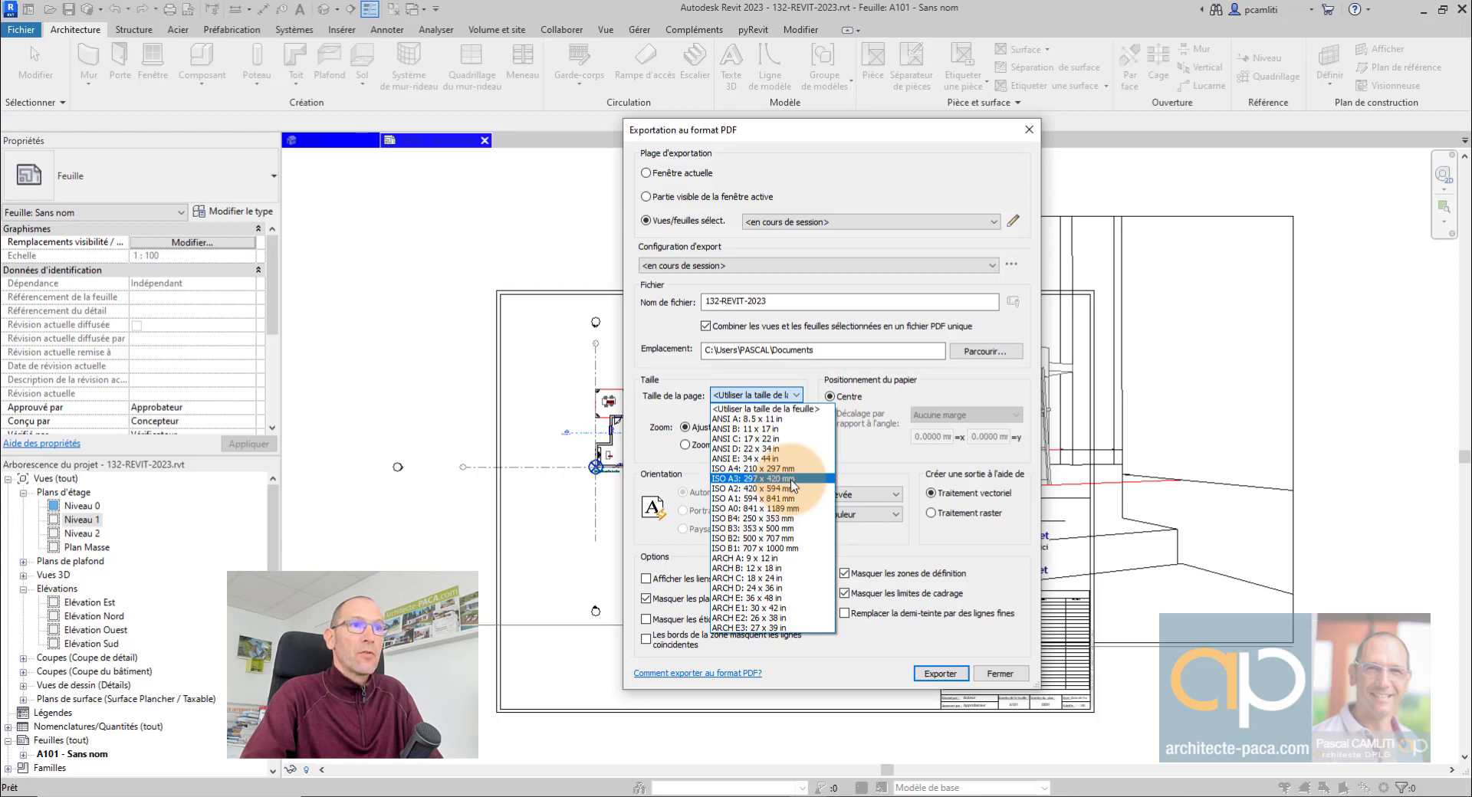
click(791, 479)
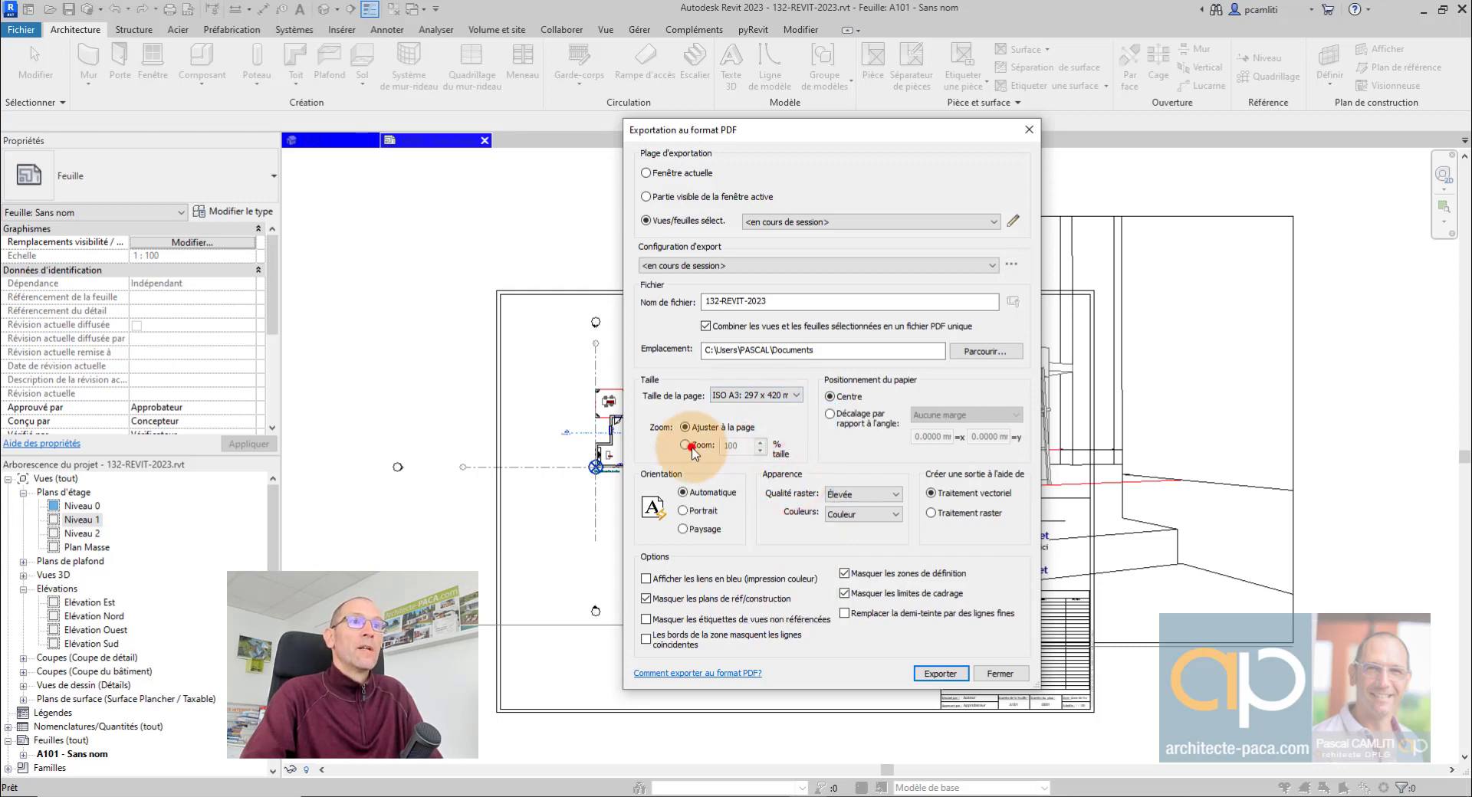
click(685, 445)
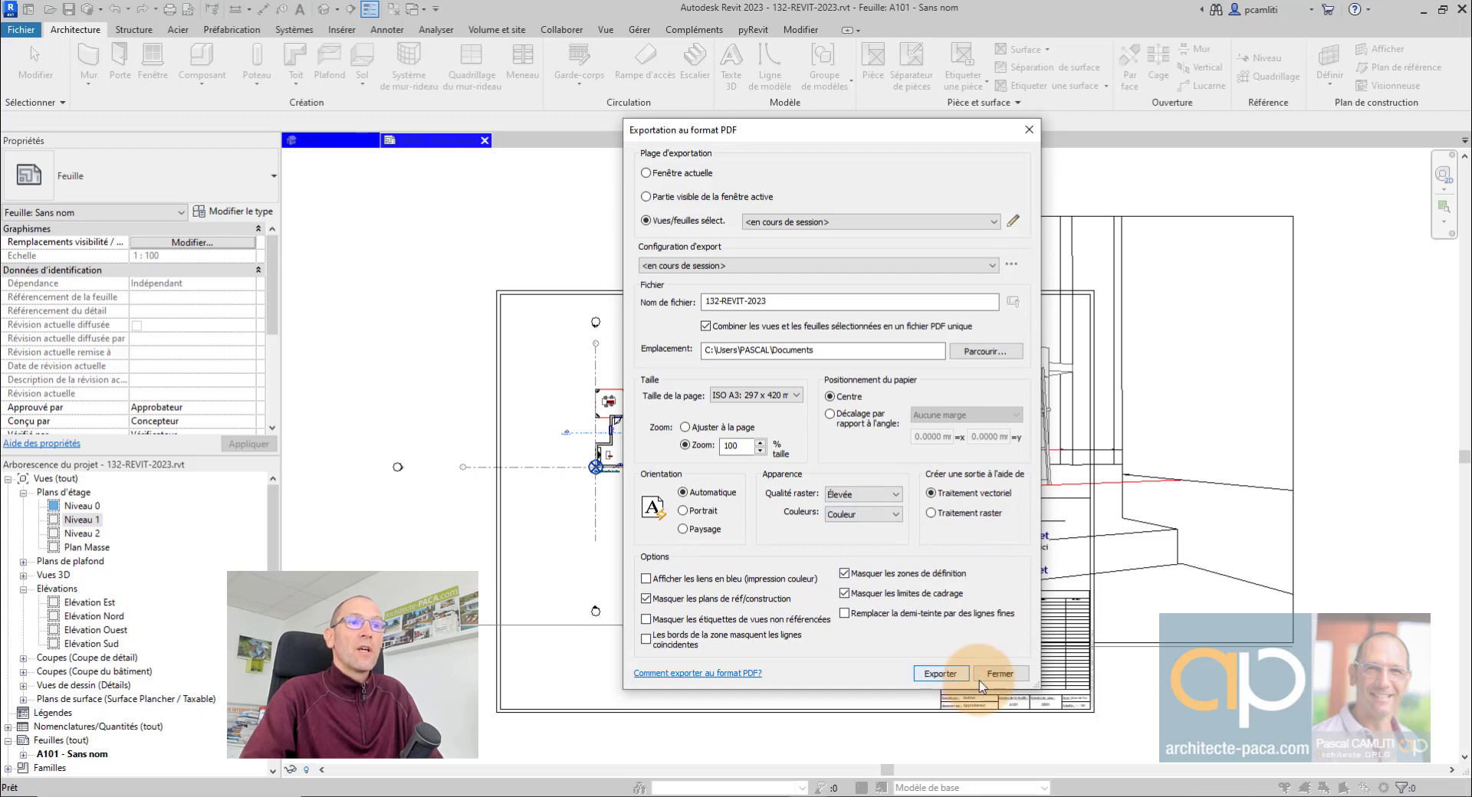
click(1018, 681)
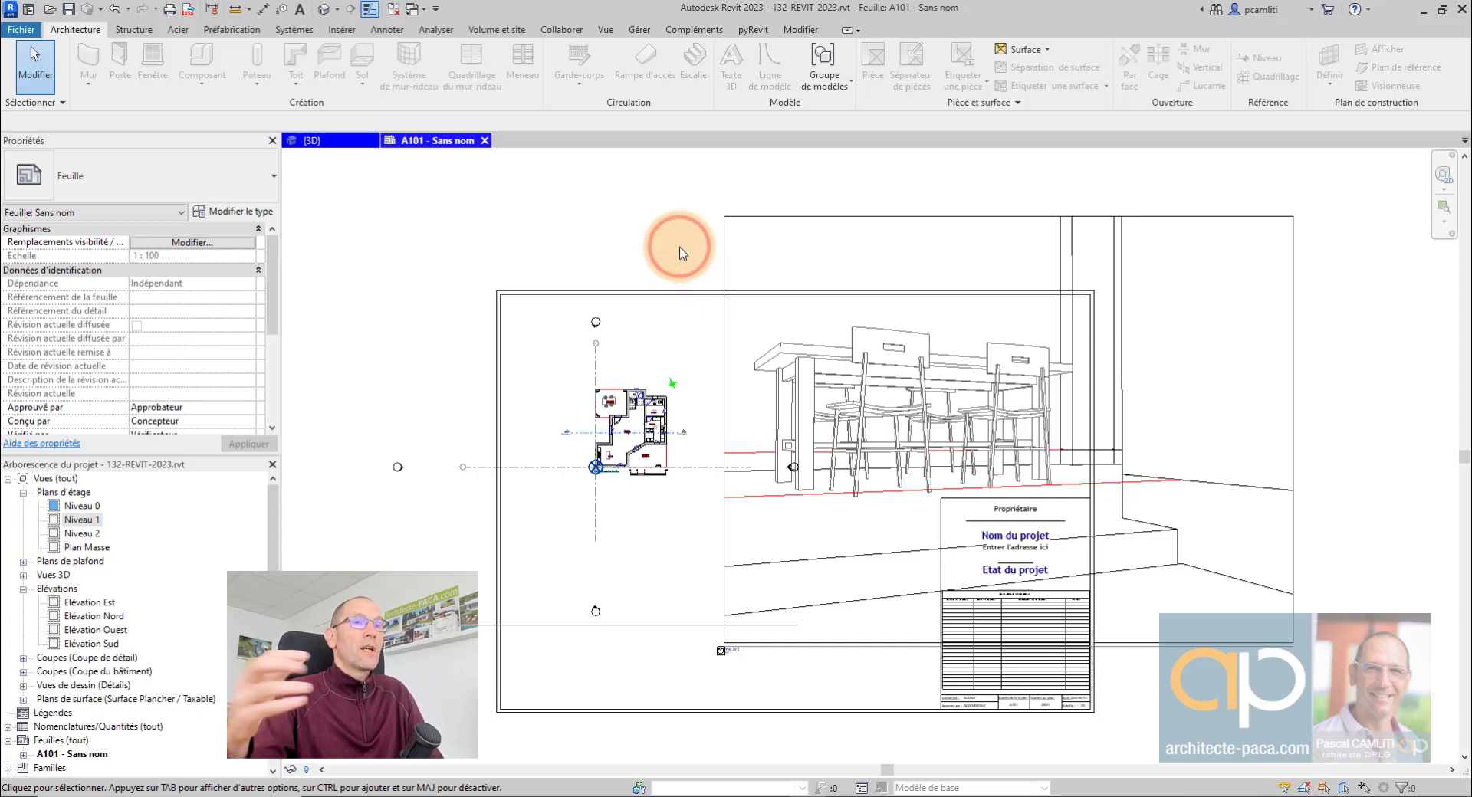
Open the Niveau 0 floor plan and examine the wooden table on the covered terrace
double_click(79, 506)
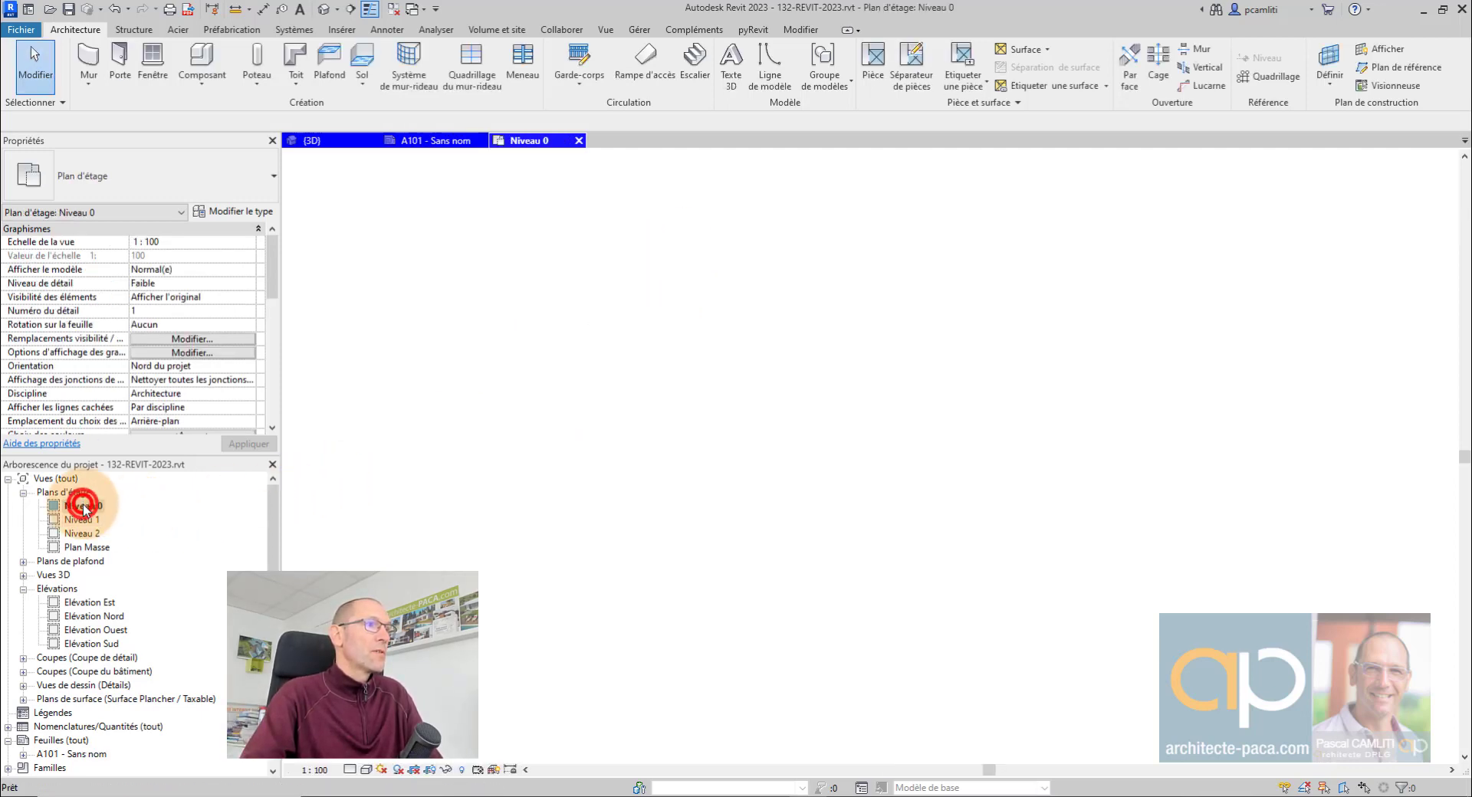
scroll(813, 330, up, 3)
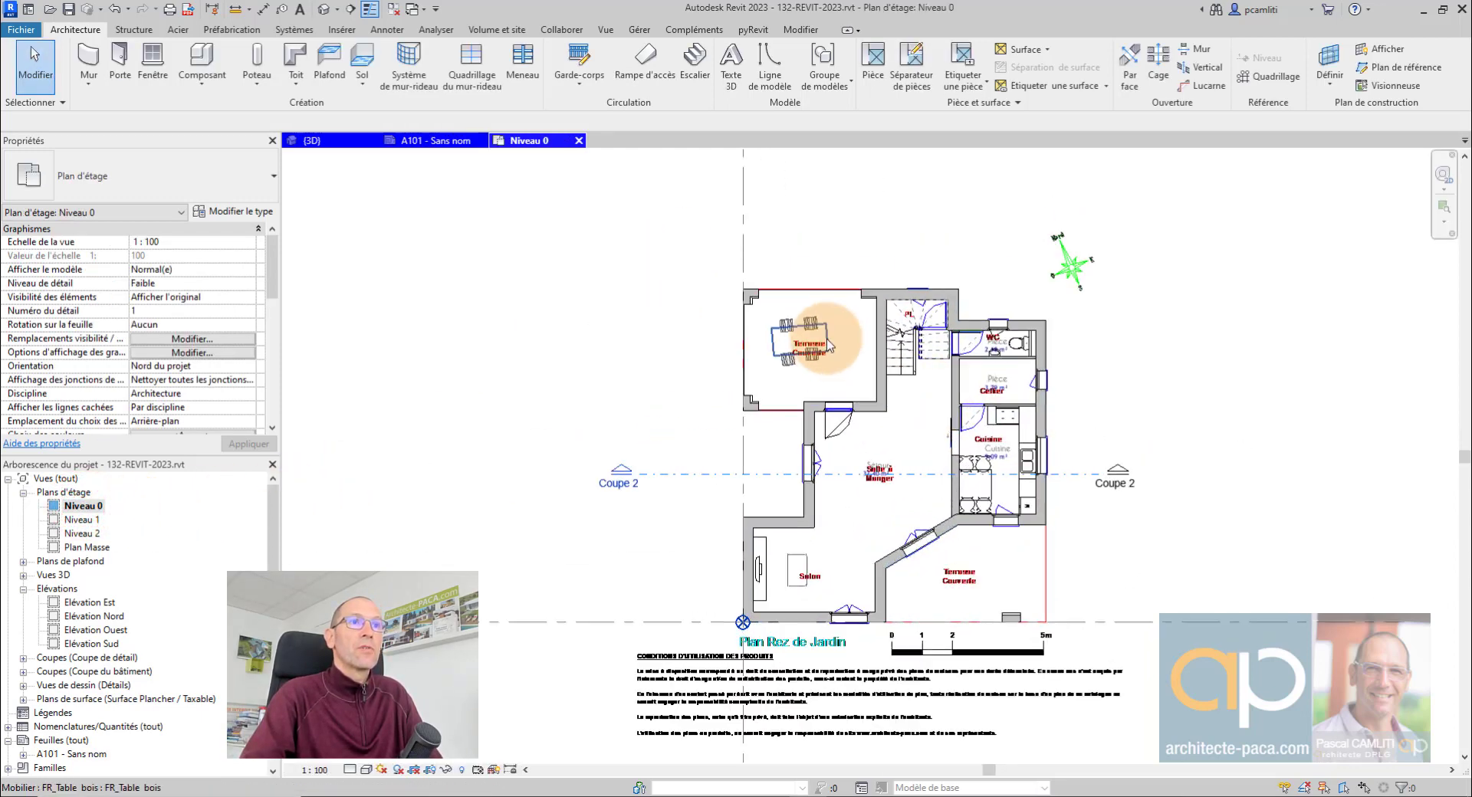
click(824, 333)
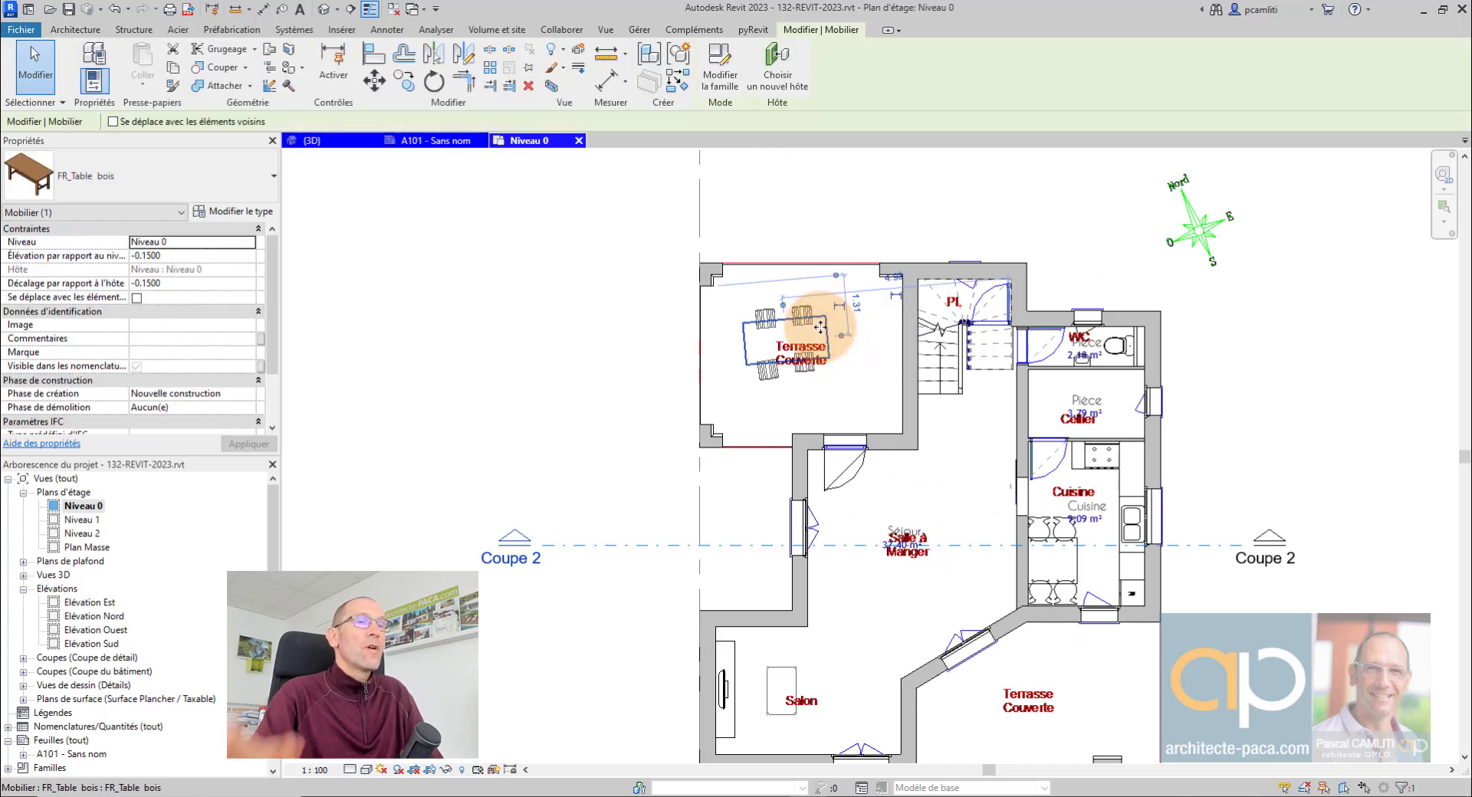
scroll(820, 330, down, 3)
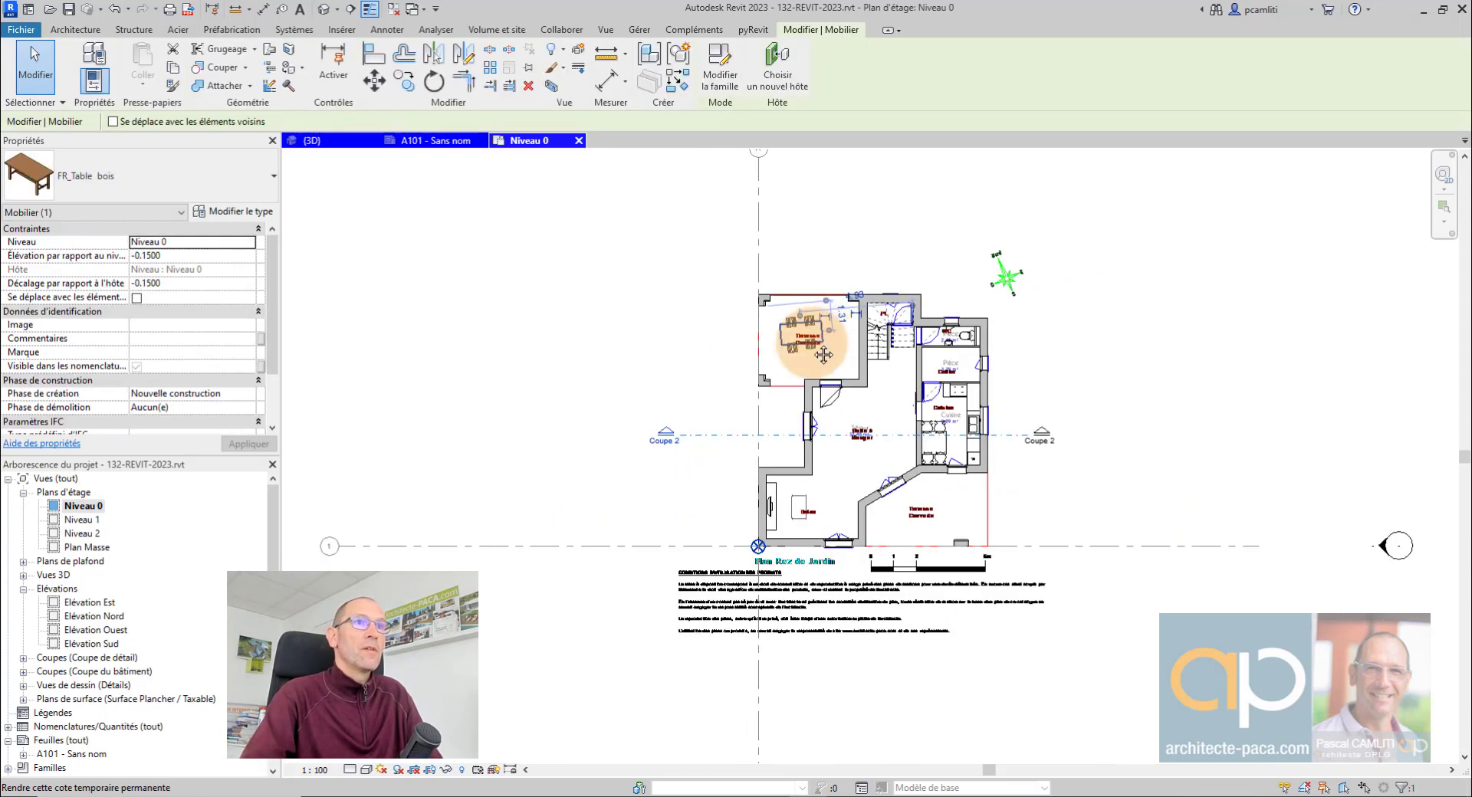
middle_drag(822, 354, 749, 387)
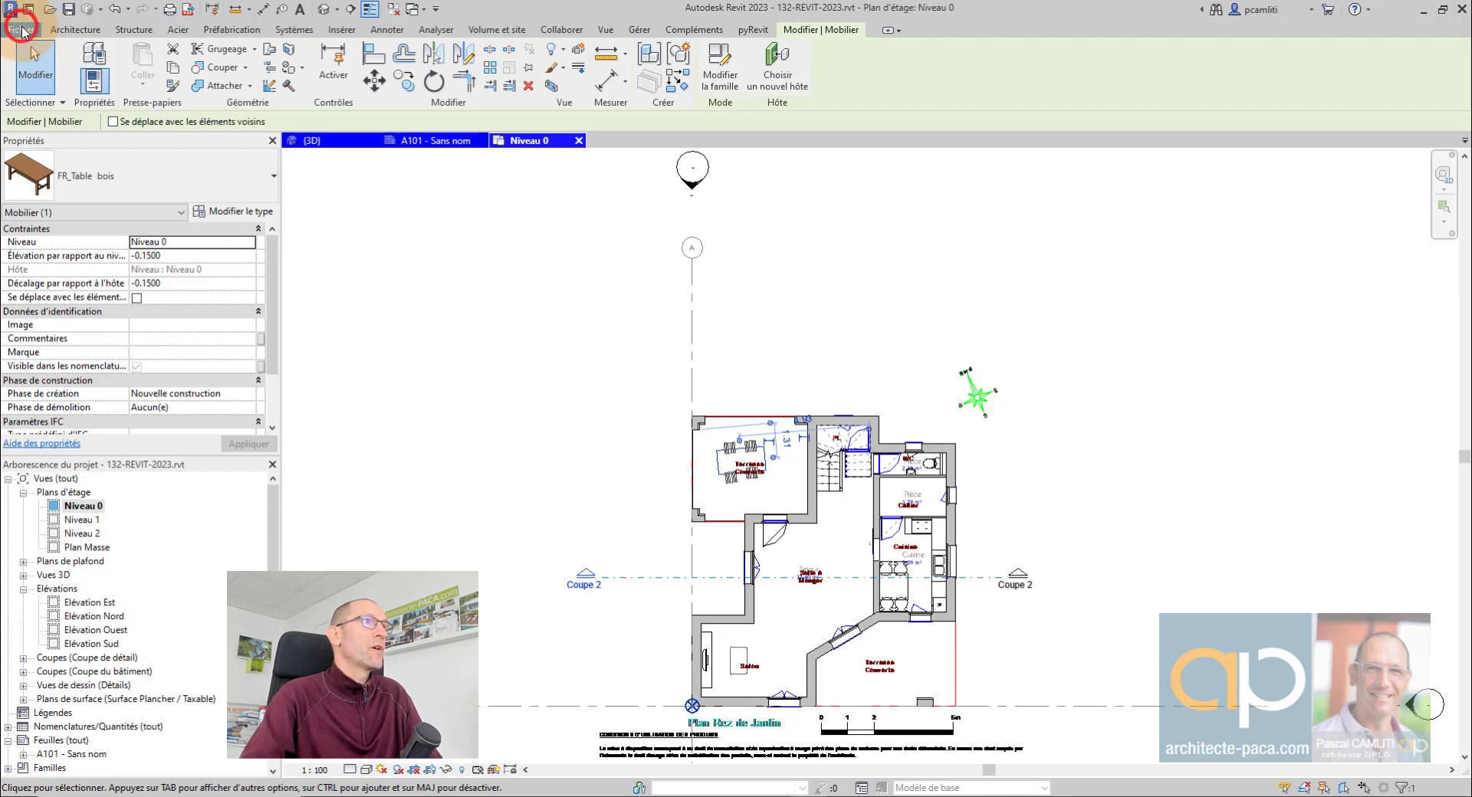
Create a new project
click(22, 30)
click(88, 83)
click(153, 100)
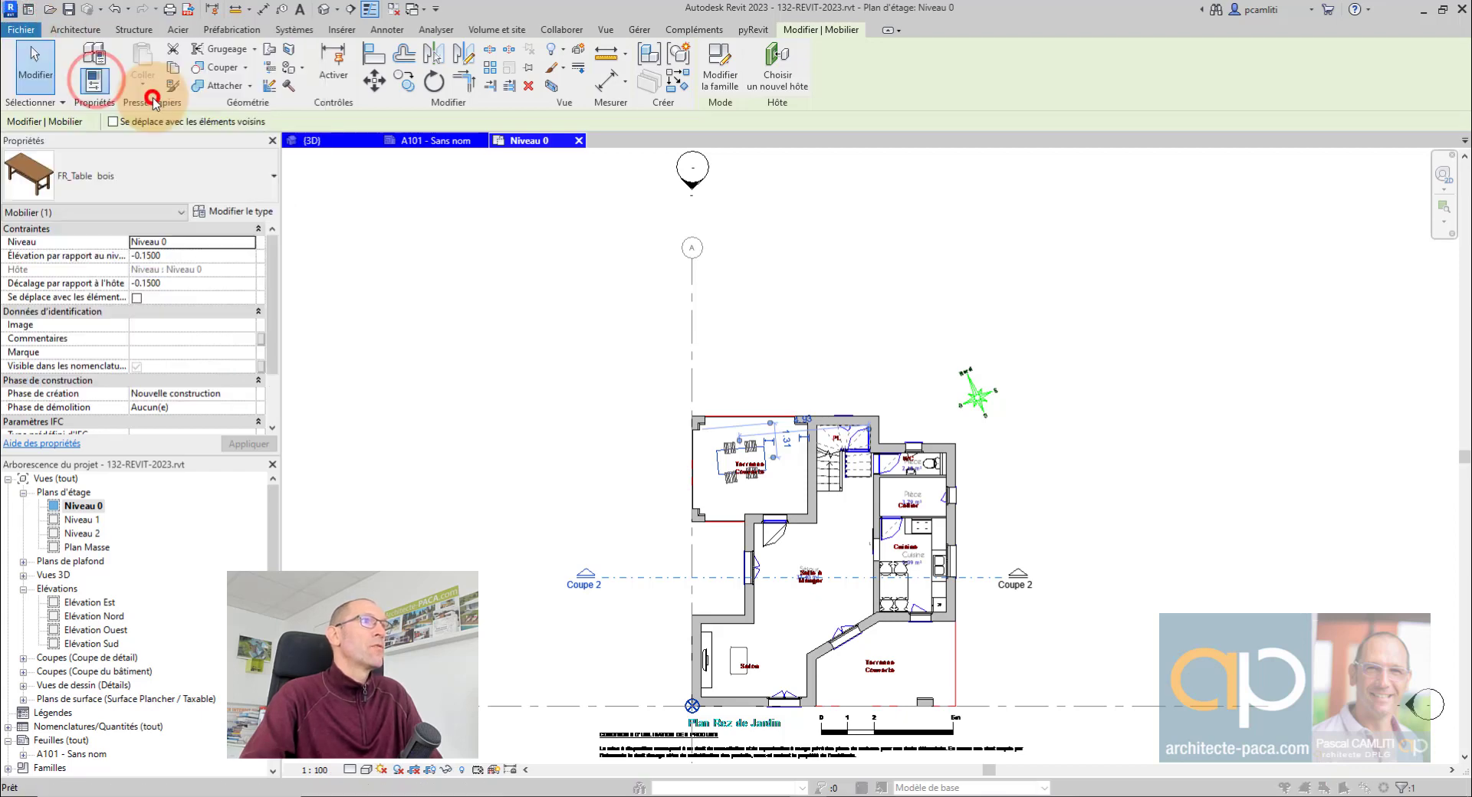
click(688, 454)
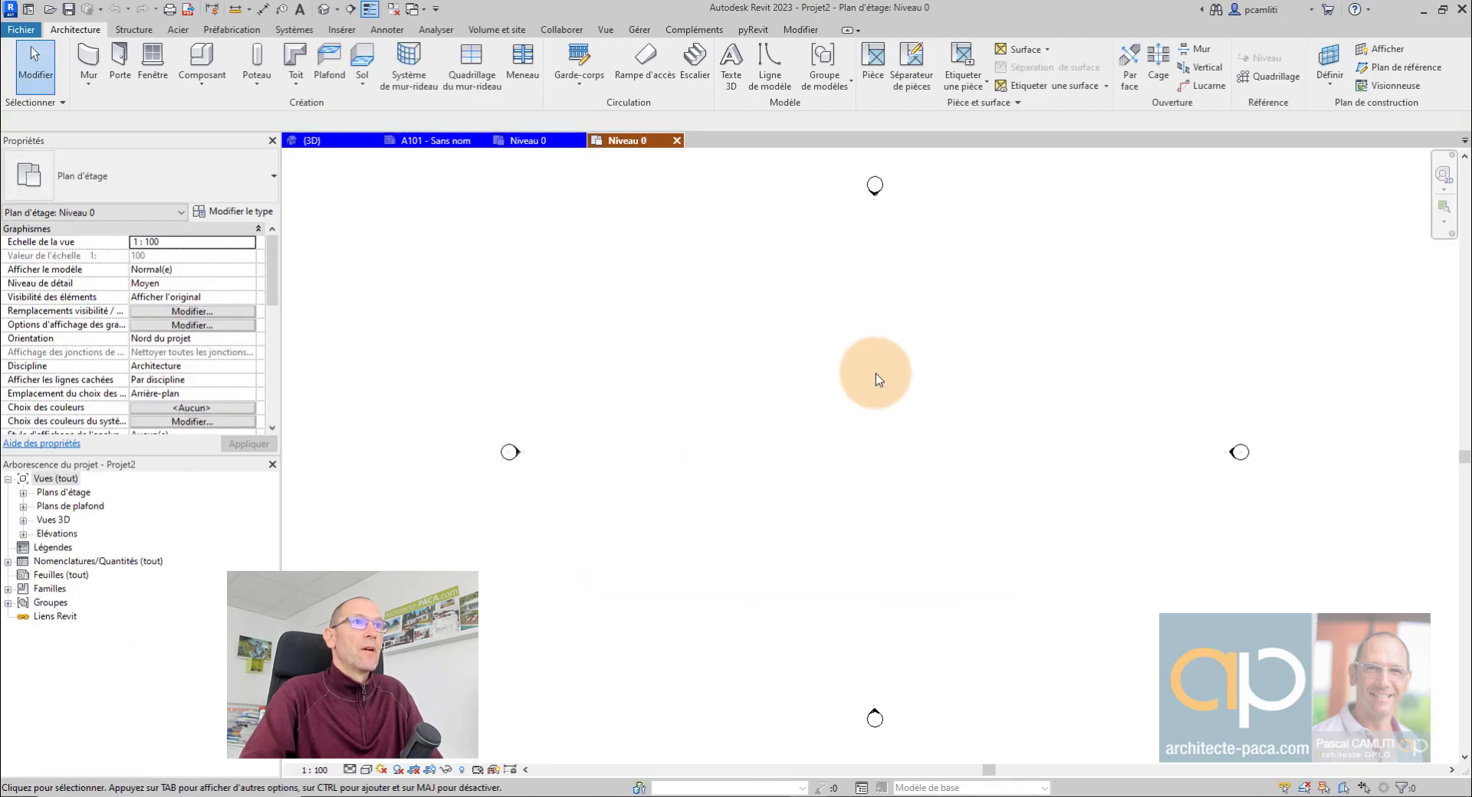
Review the component types available for placement in the new project, and cancel placement
click(206, 61)
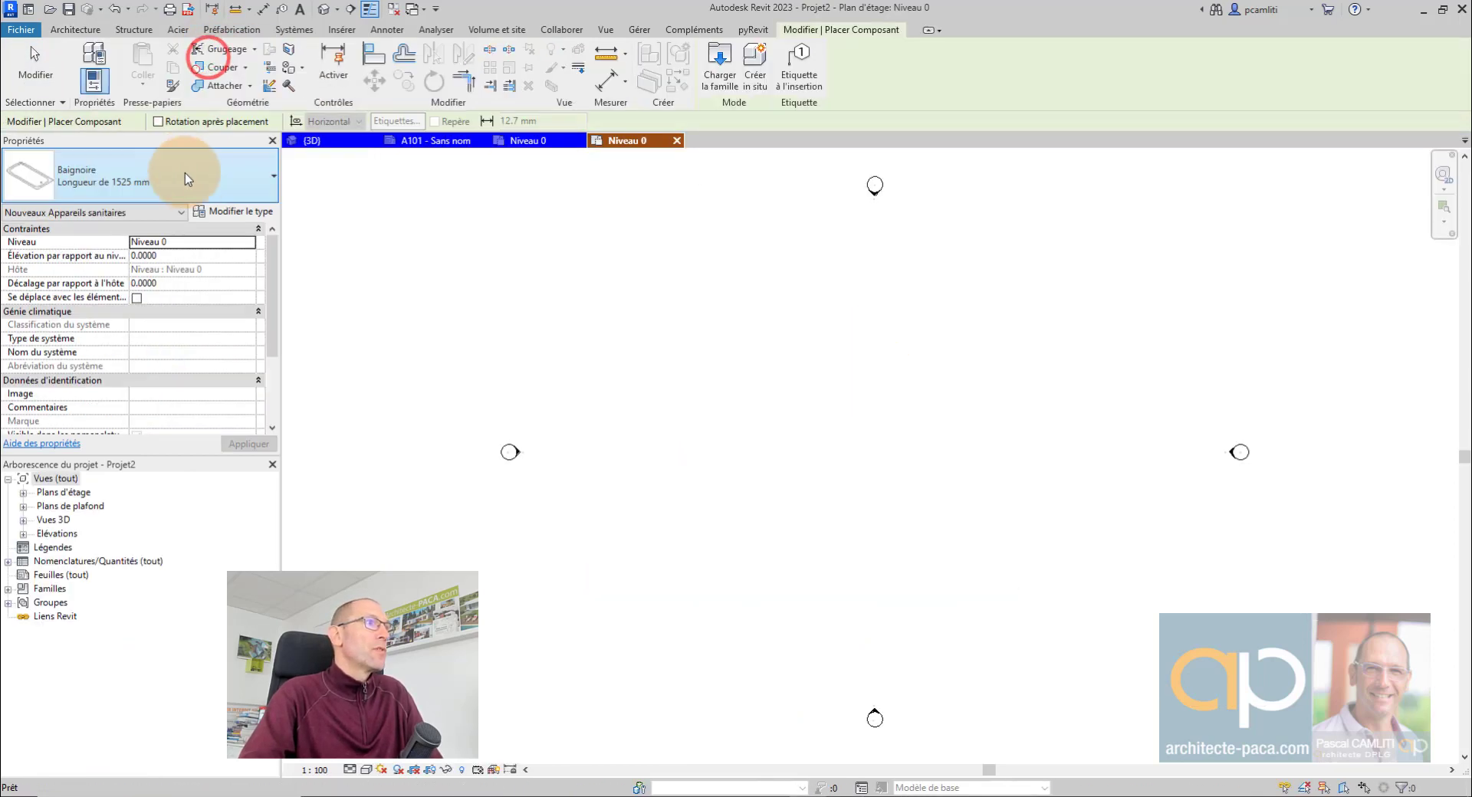
click(188, 178)
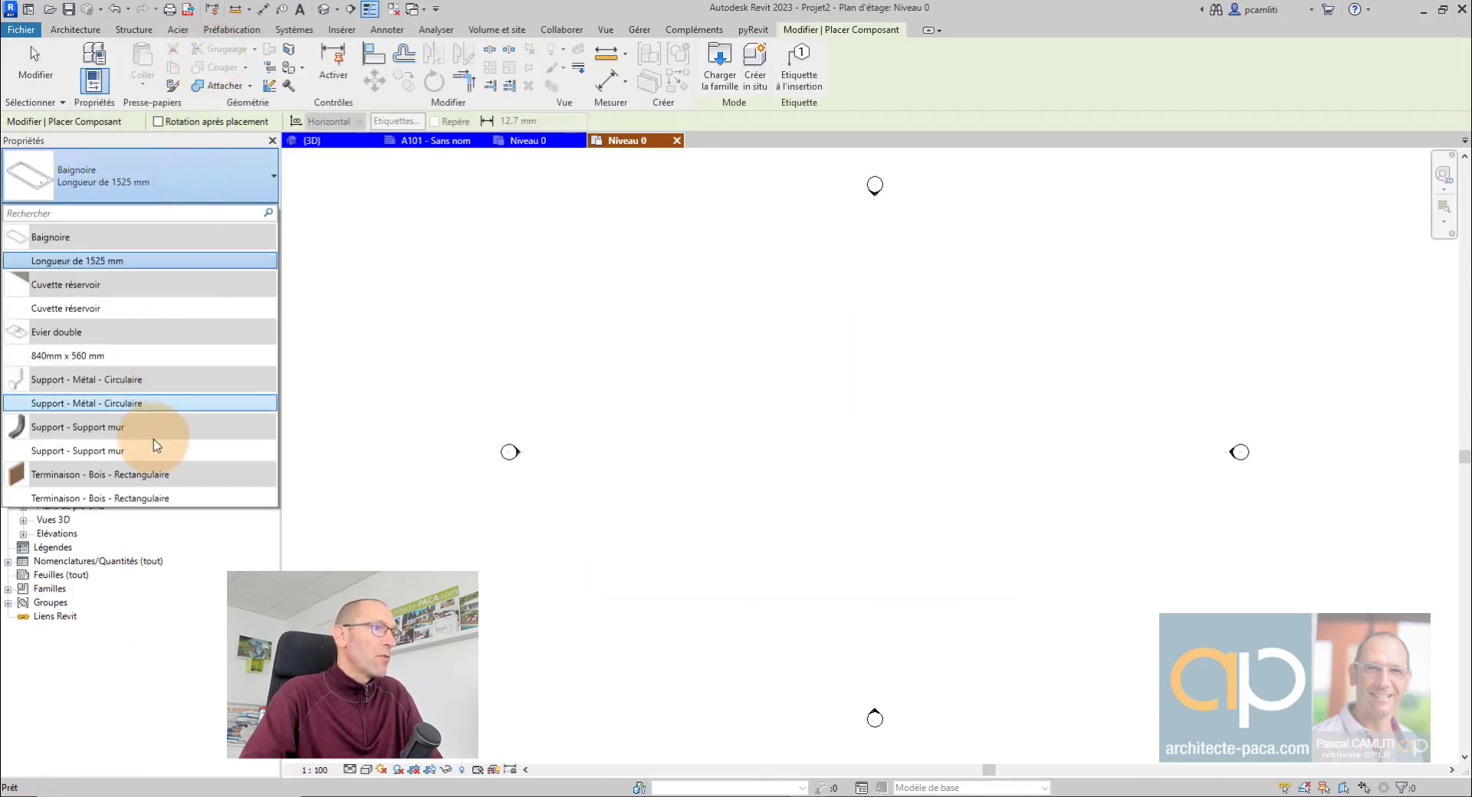
key(Escape)
key(Escape)
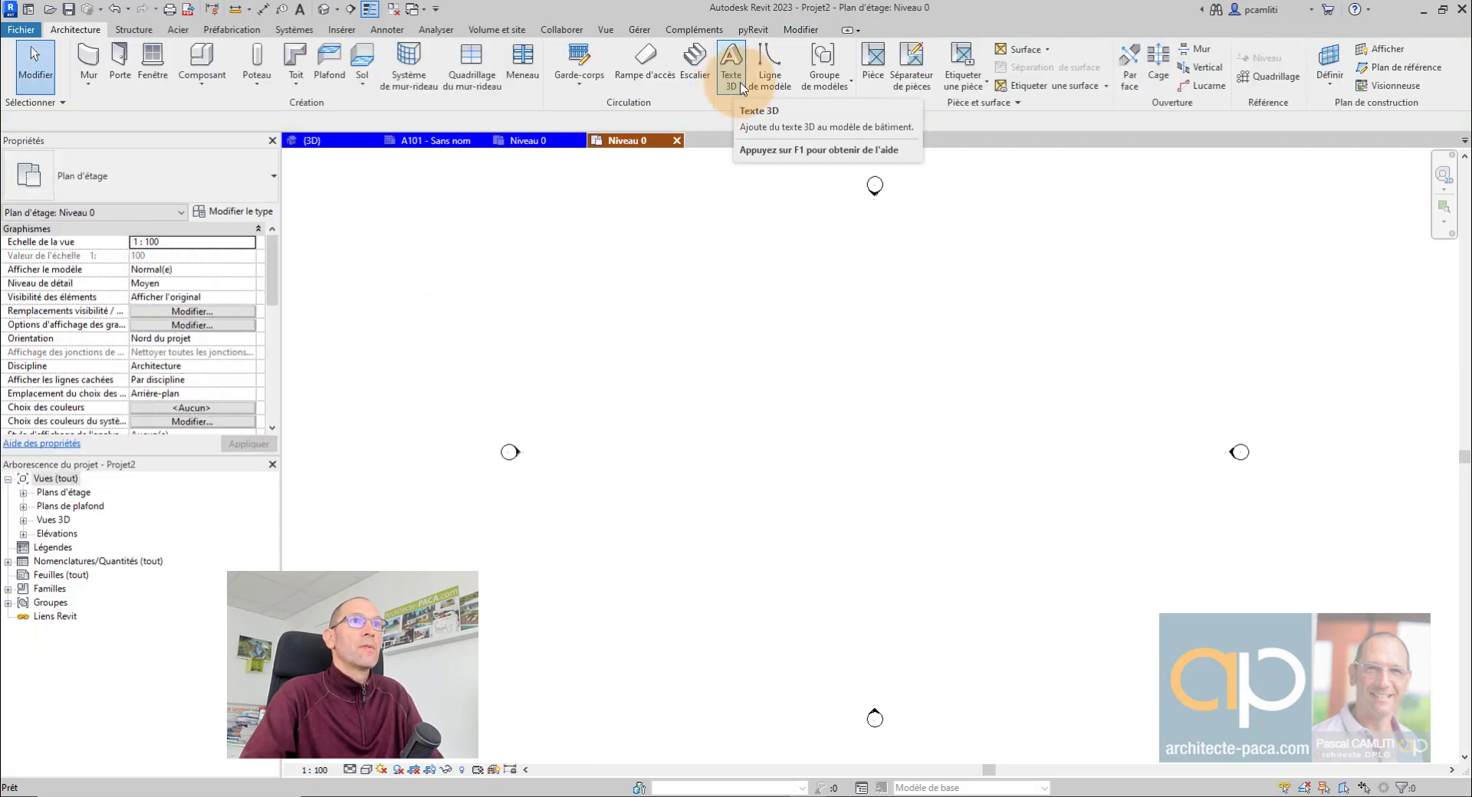
Search the Autodesk family library for "meuble" and load the MB-2P-2T cabinet family into the project
click(343, 31)
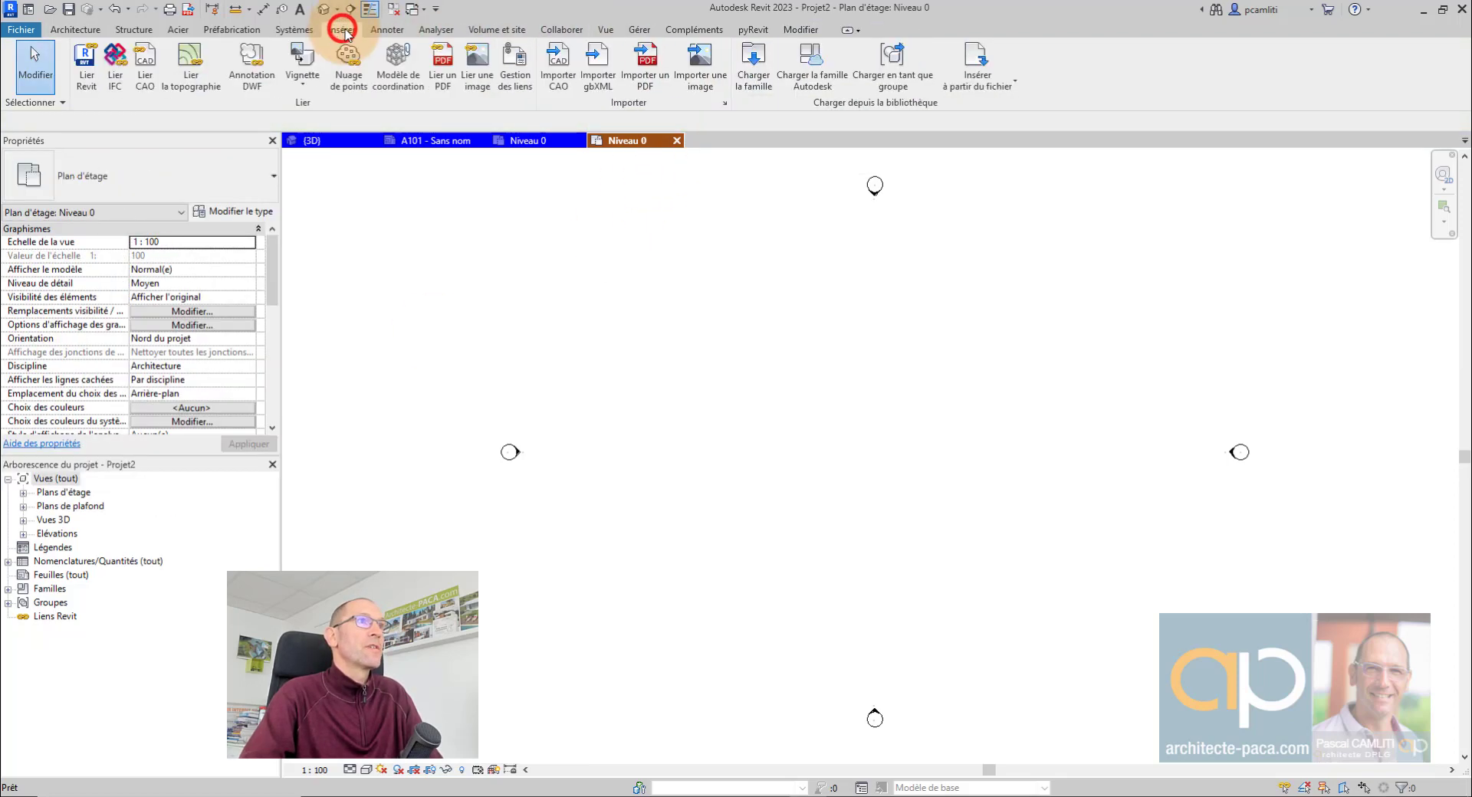
click(815, 67)
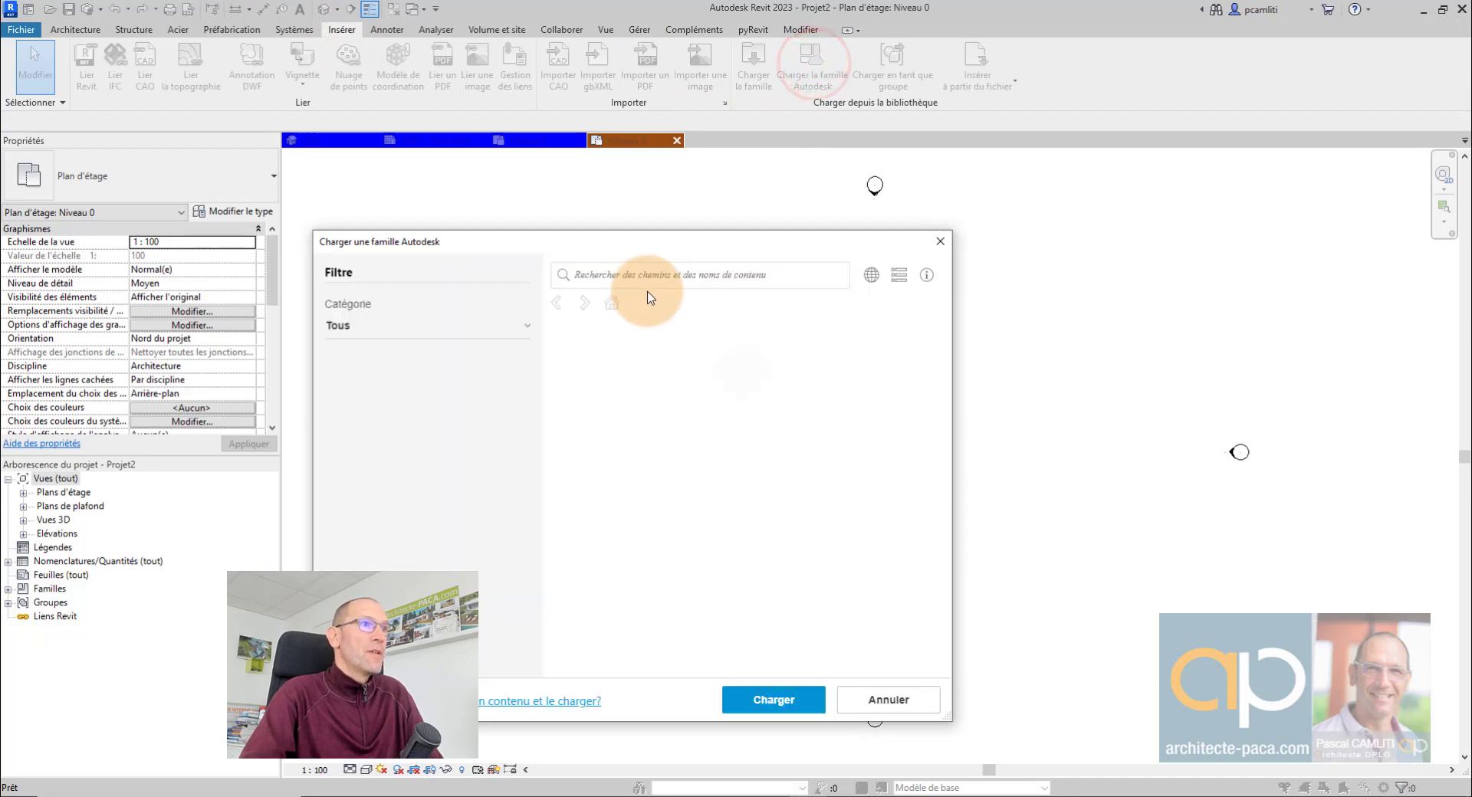
click(650, 273)
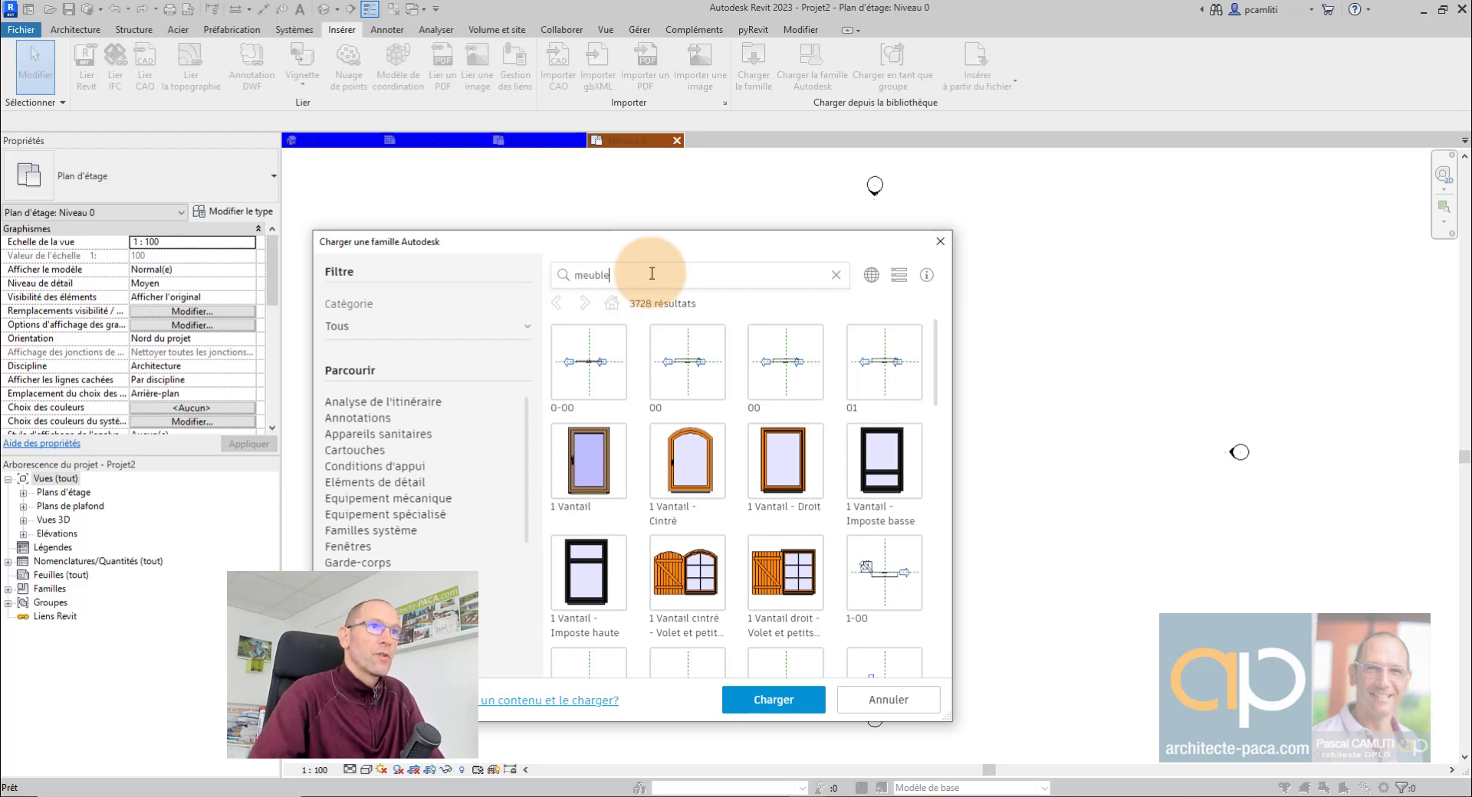
key(Return)
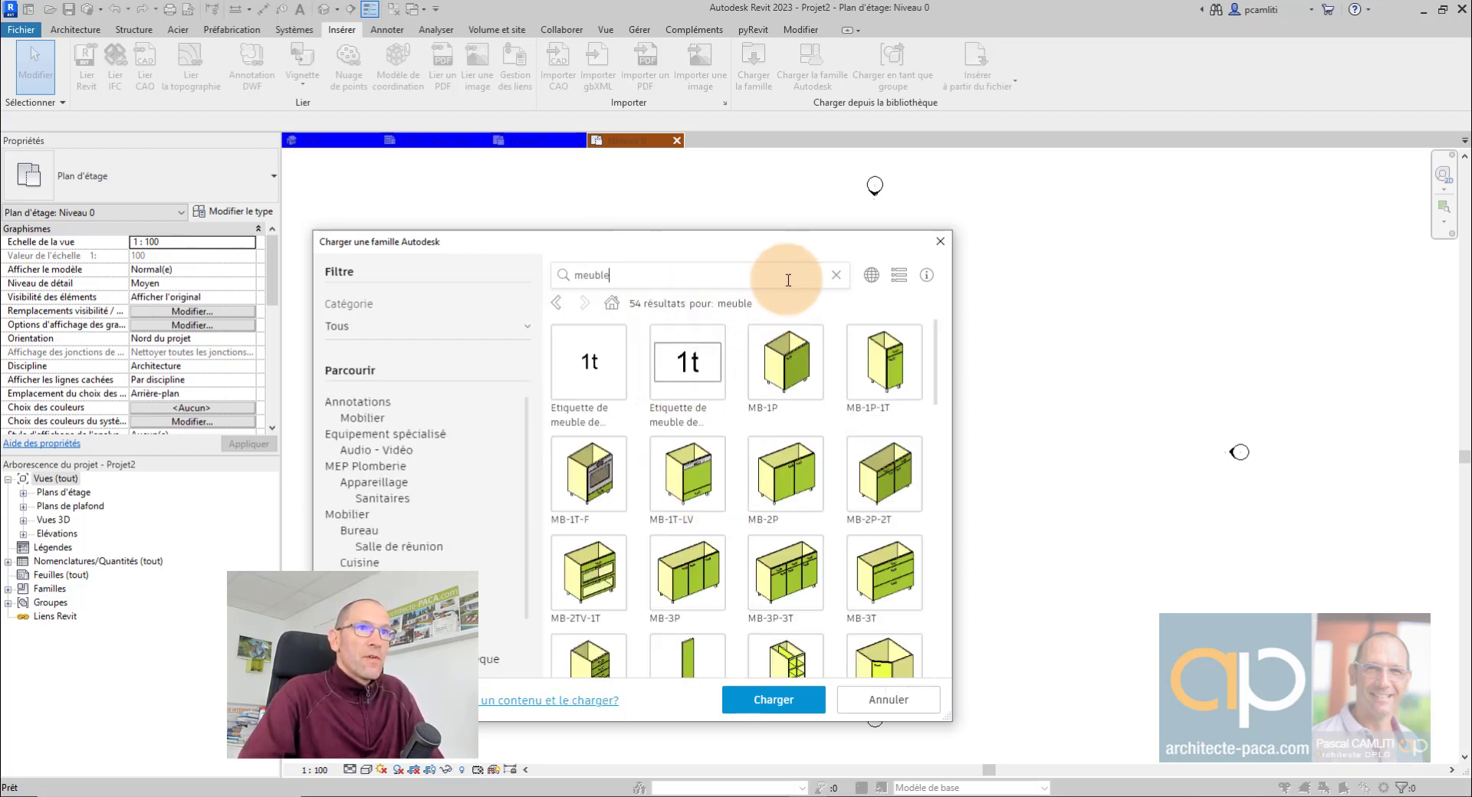
drag(800, 250, 822, 175)
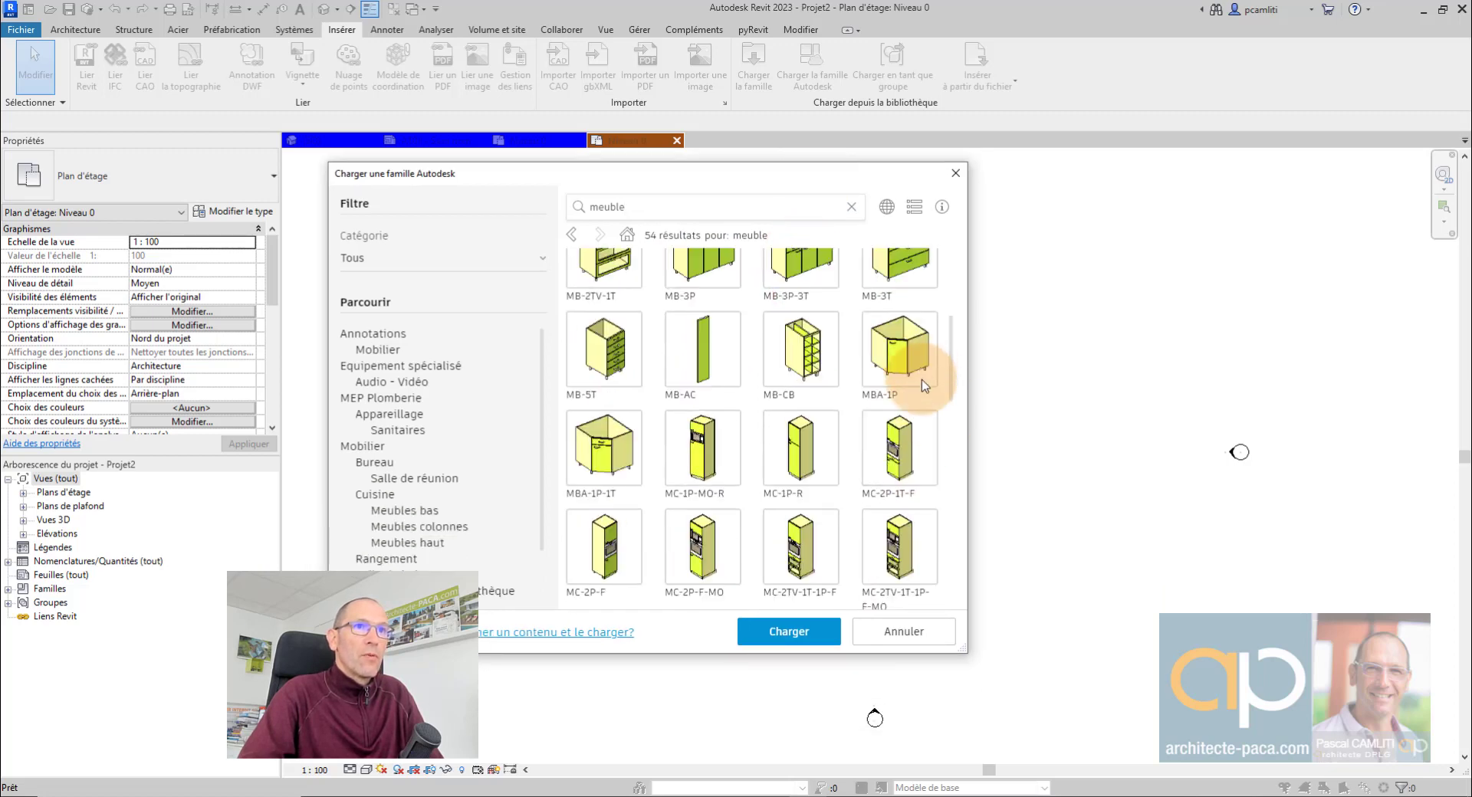
click(919, 424)
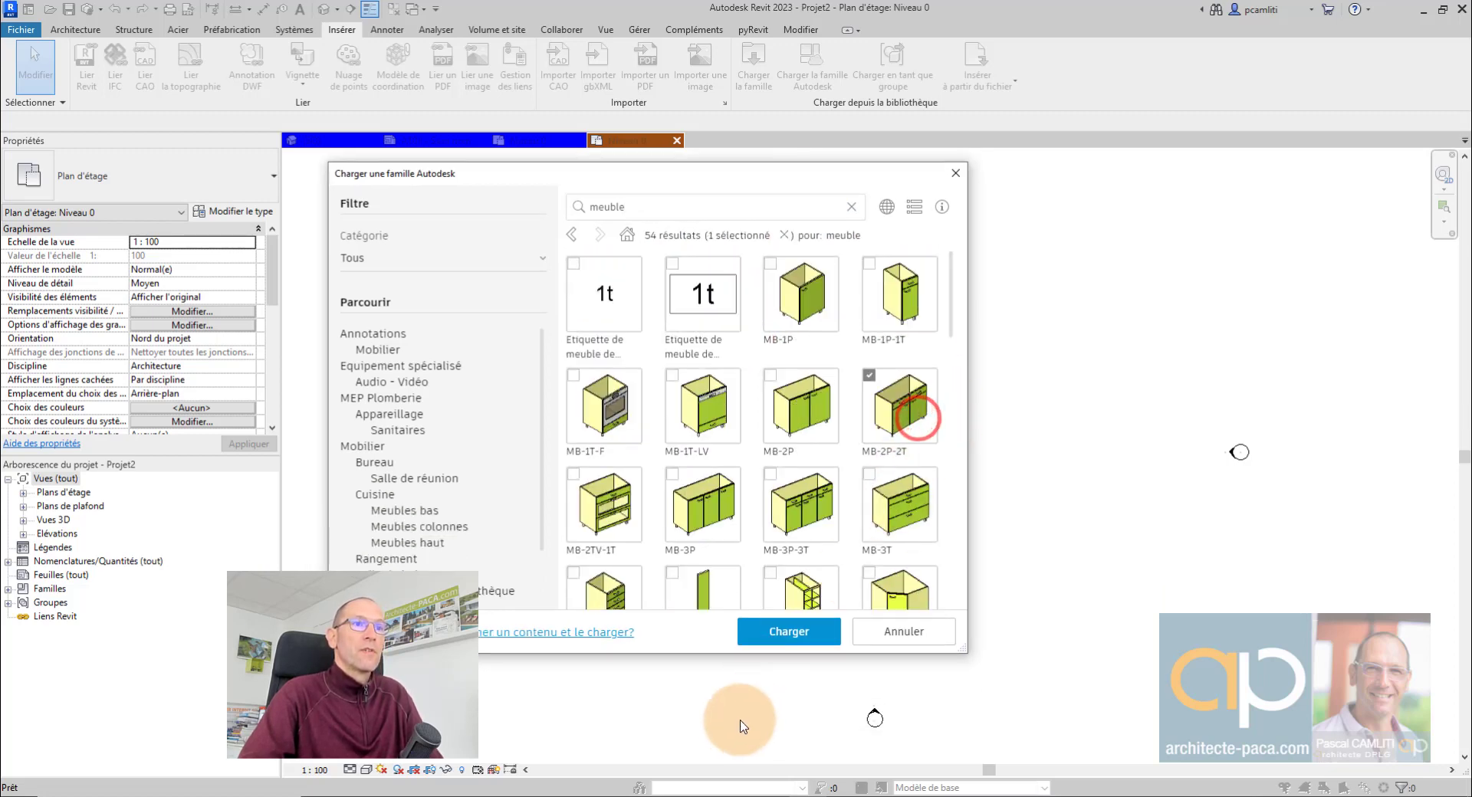
click(797, 632)
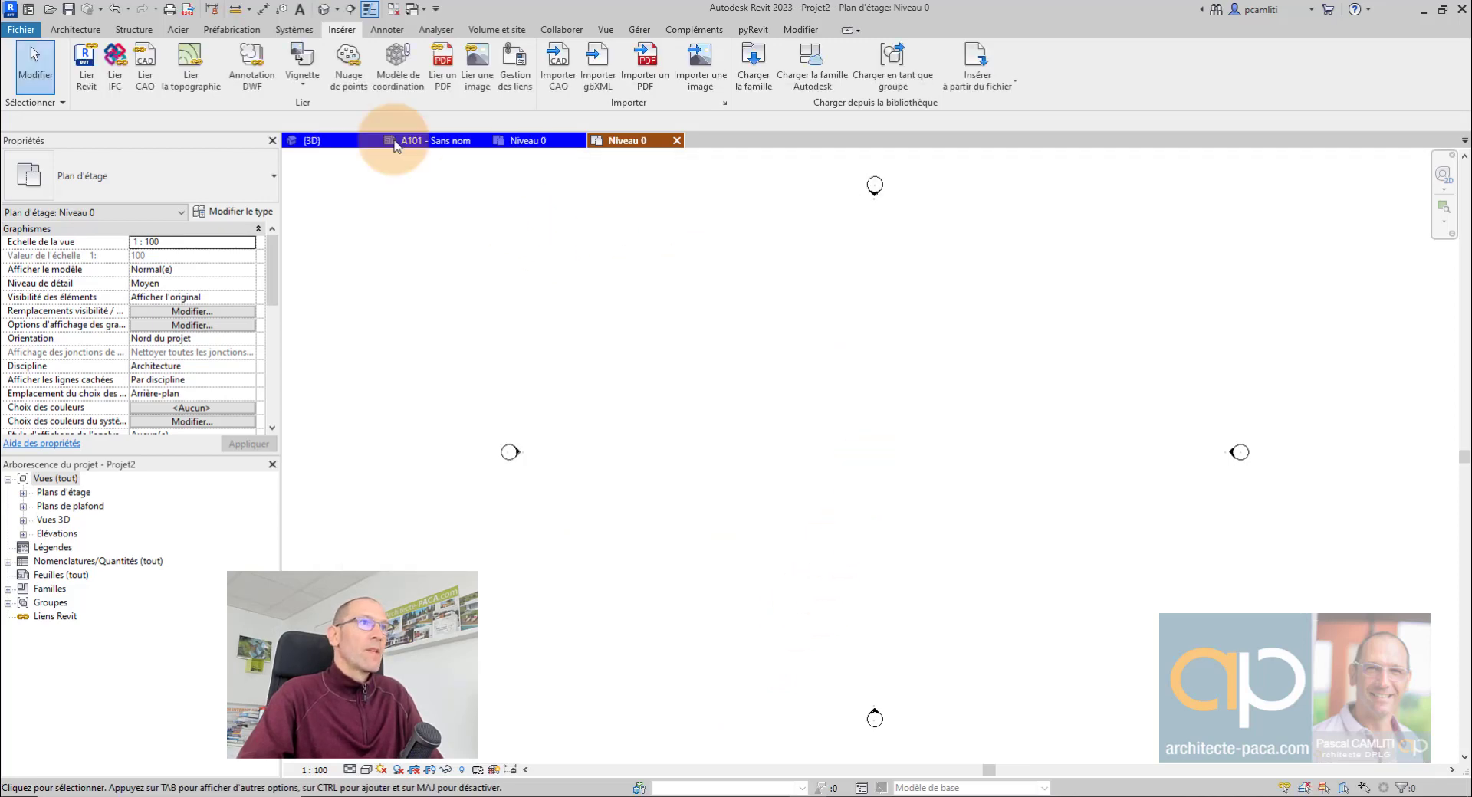
Check the loaded MB-2P-2T cabinet in the component placement tool, and cancel placement
click(75, 30)
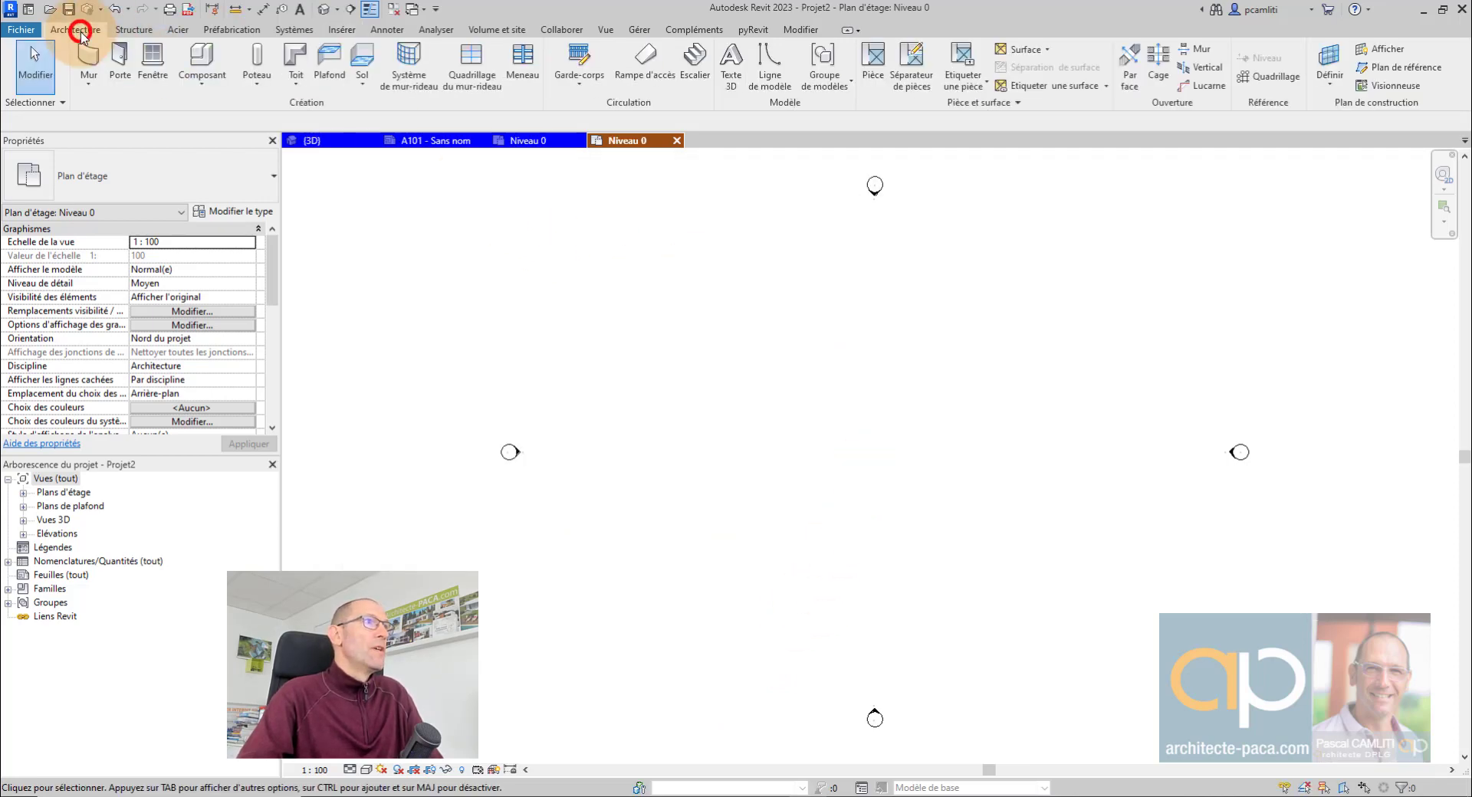
click(200, 55)
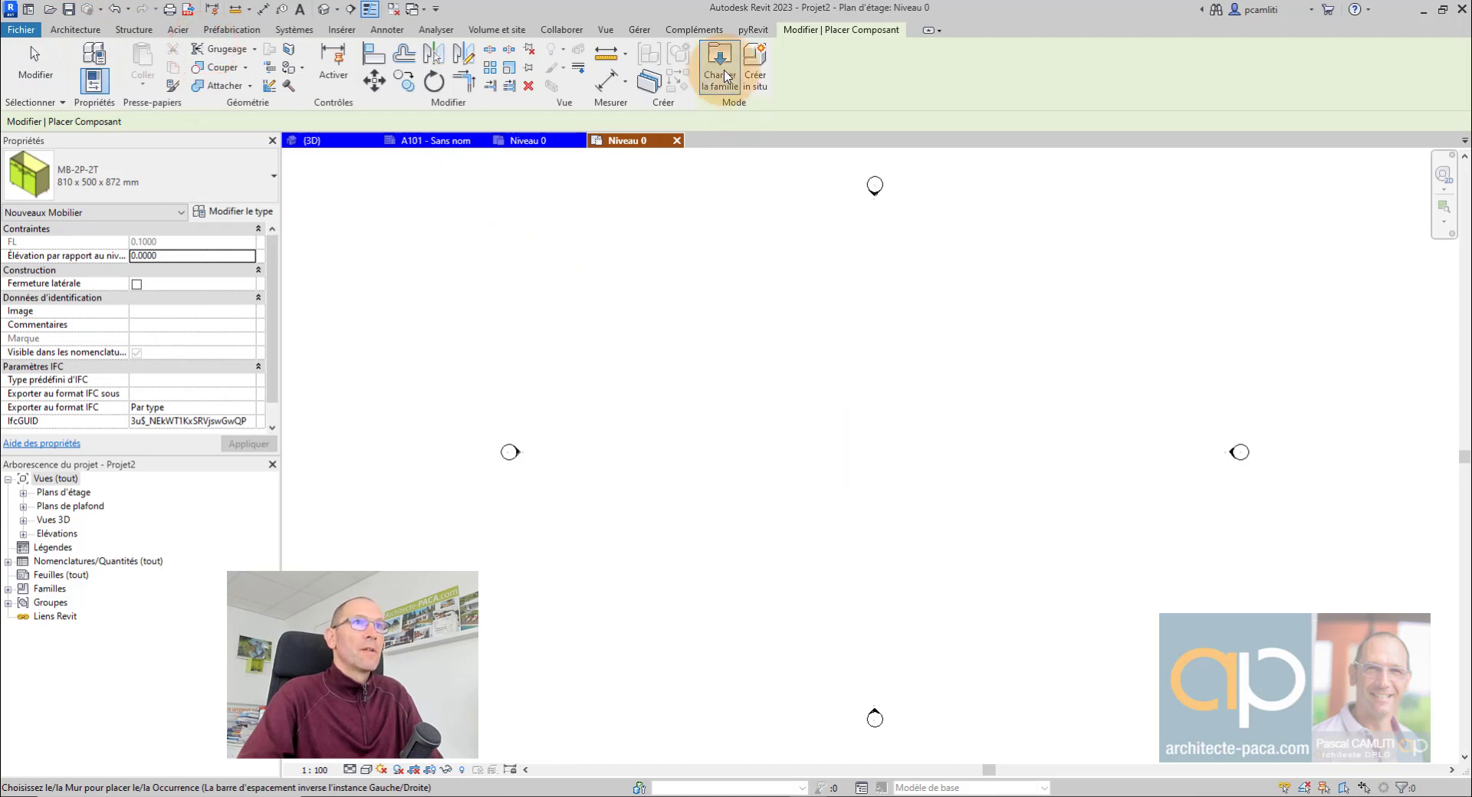
key(Escape)
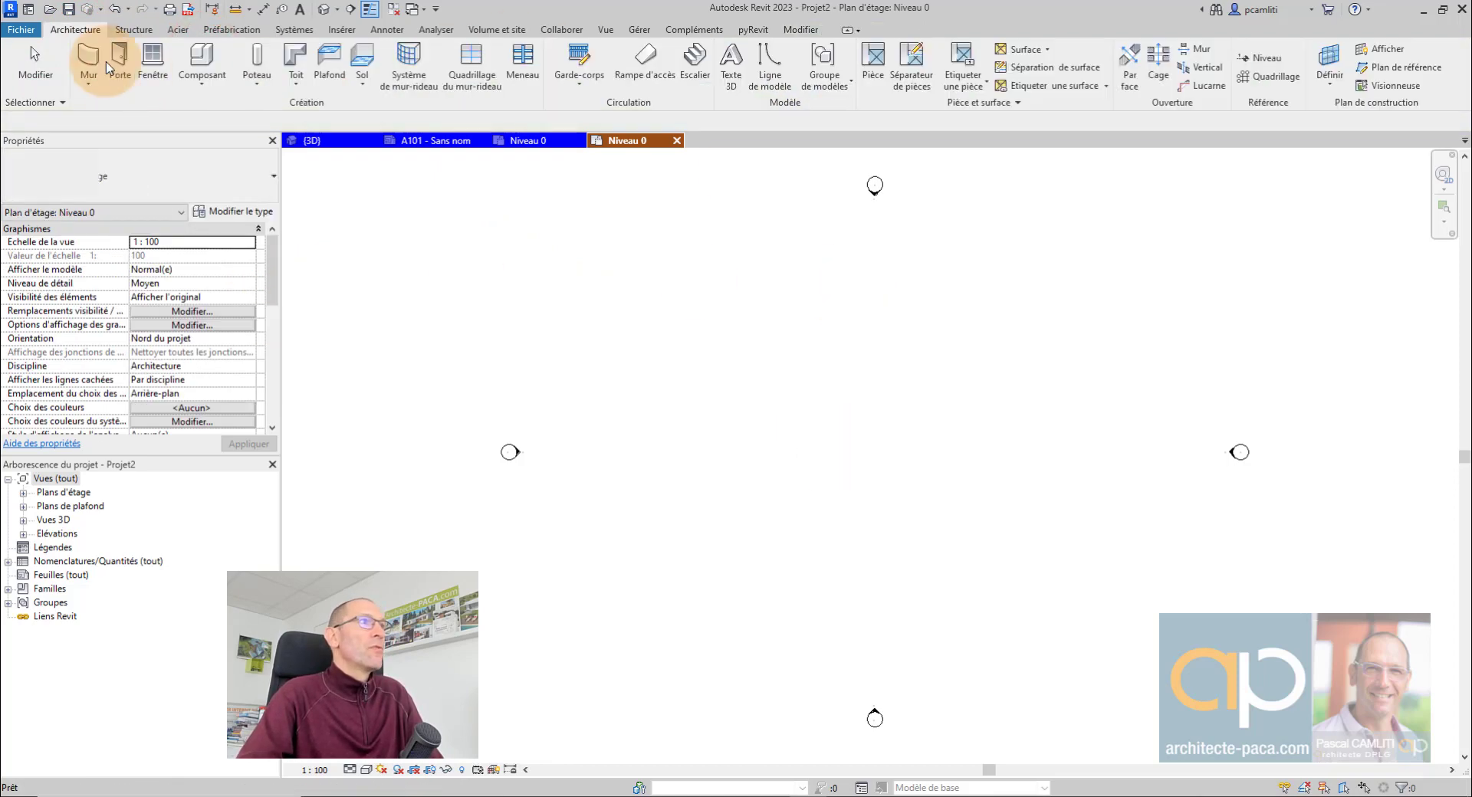
Create a rectangular Dalle en béton - 250 mm floor about 29.9 by 15.6 m between the elevation markers on Niveau 0
click(359, 59)
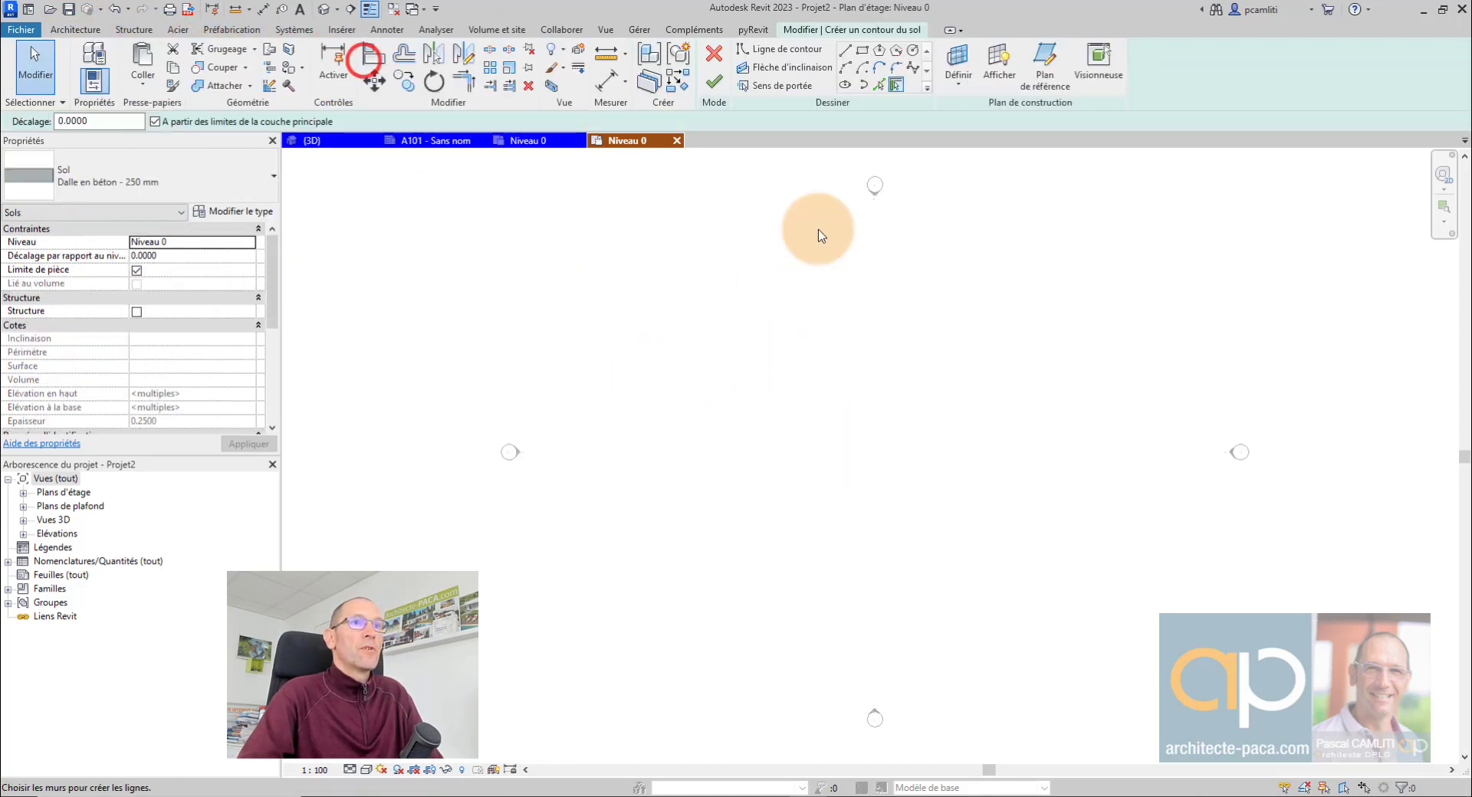
click(861, 52)
click(664, 389)
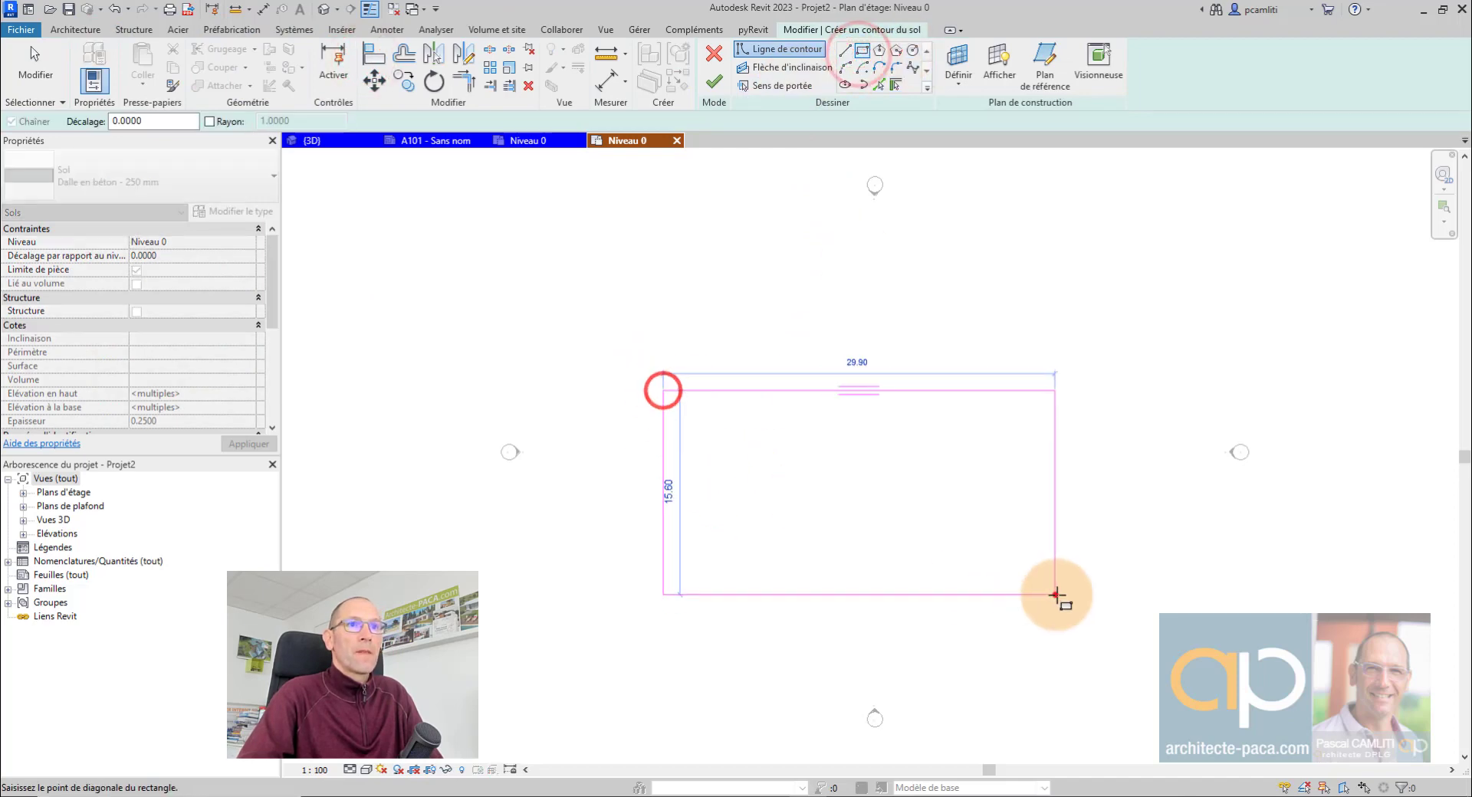
click(1054, 595)
click(721, 87)
key(Escape)
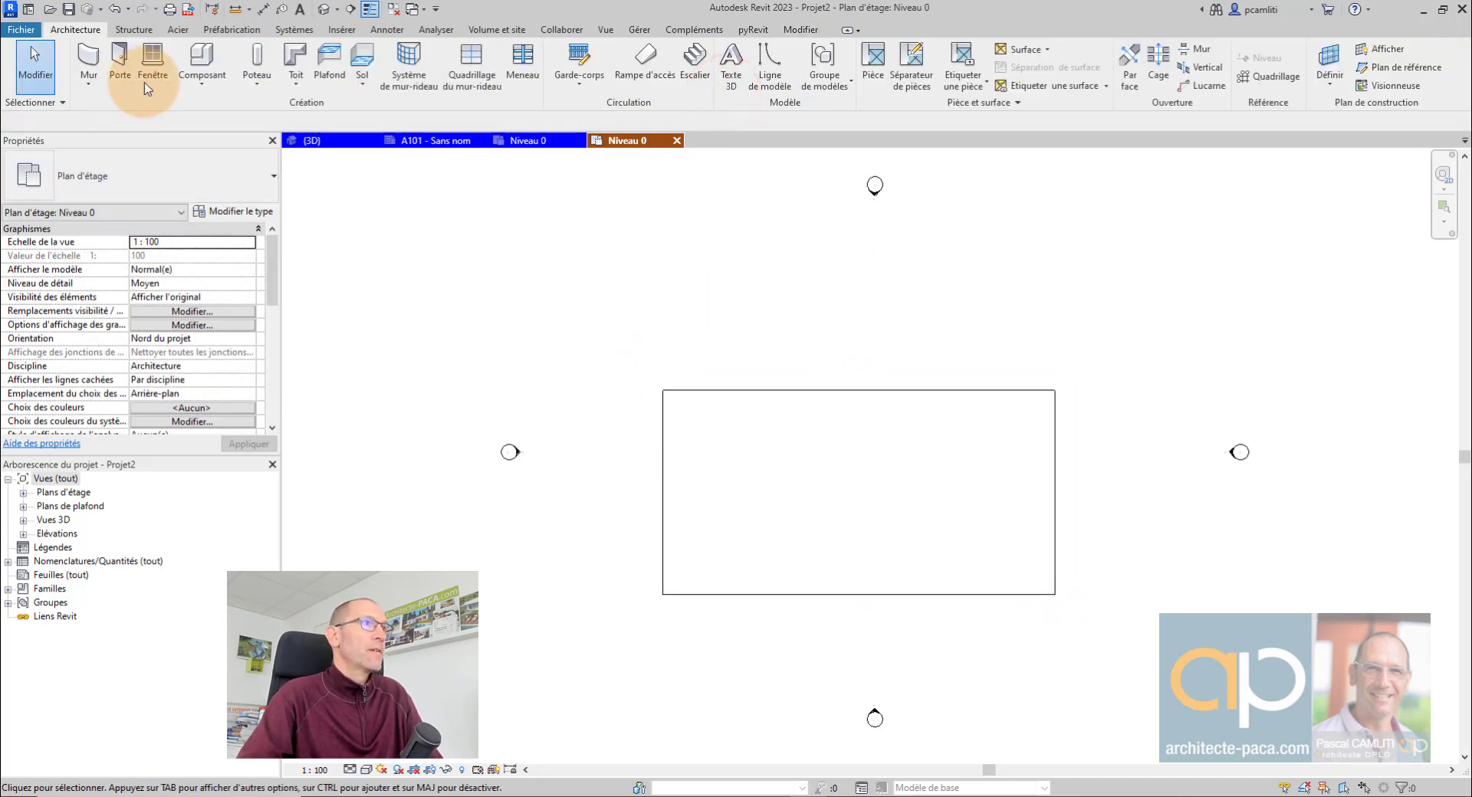
Try to place the 810 x 500 x 872 mm MB-2P-2T cabinet on the floor in the plan and in the 3D view
click(203, 48)
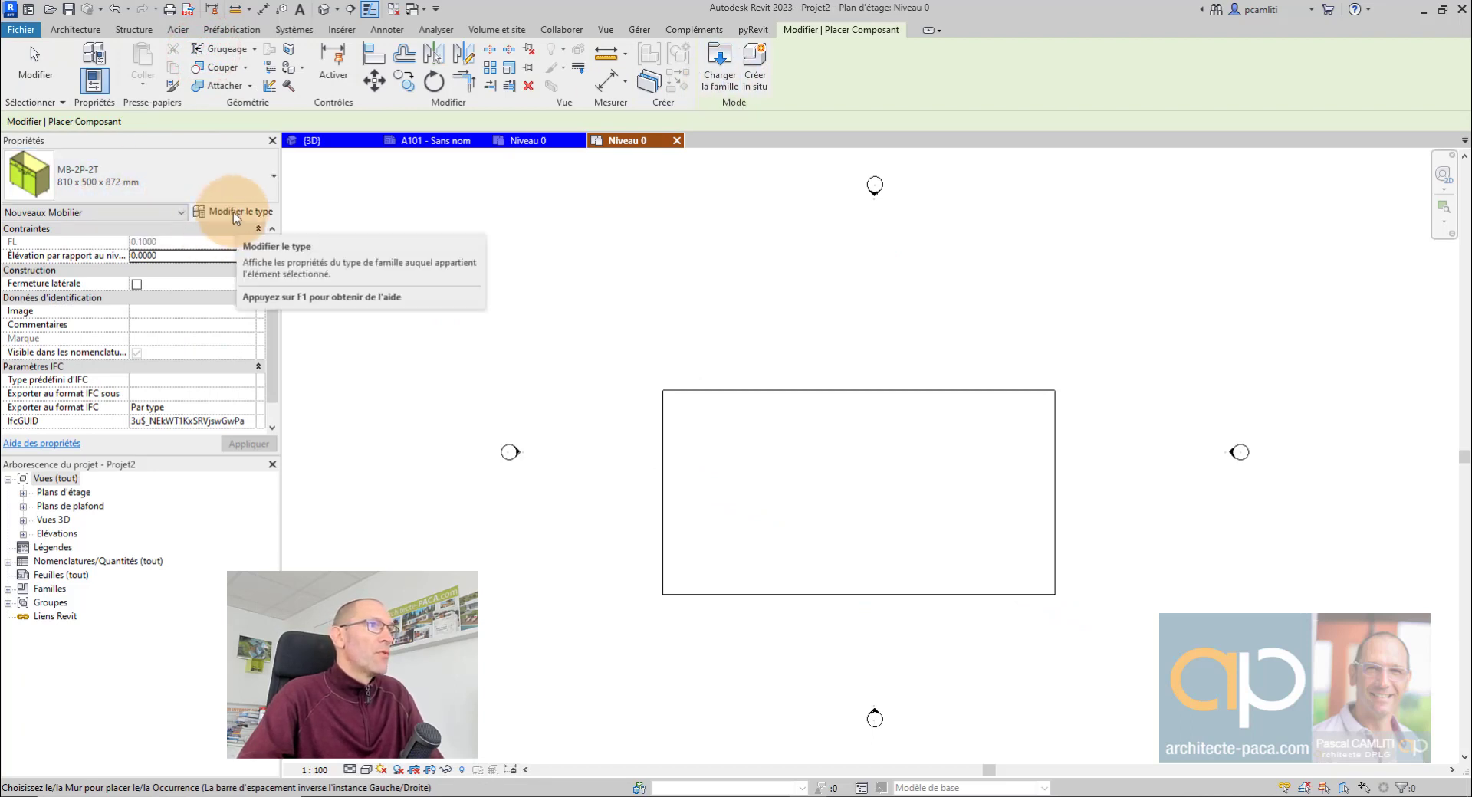
click(902, 499)
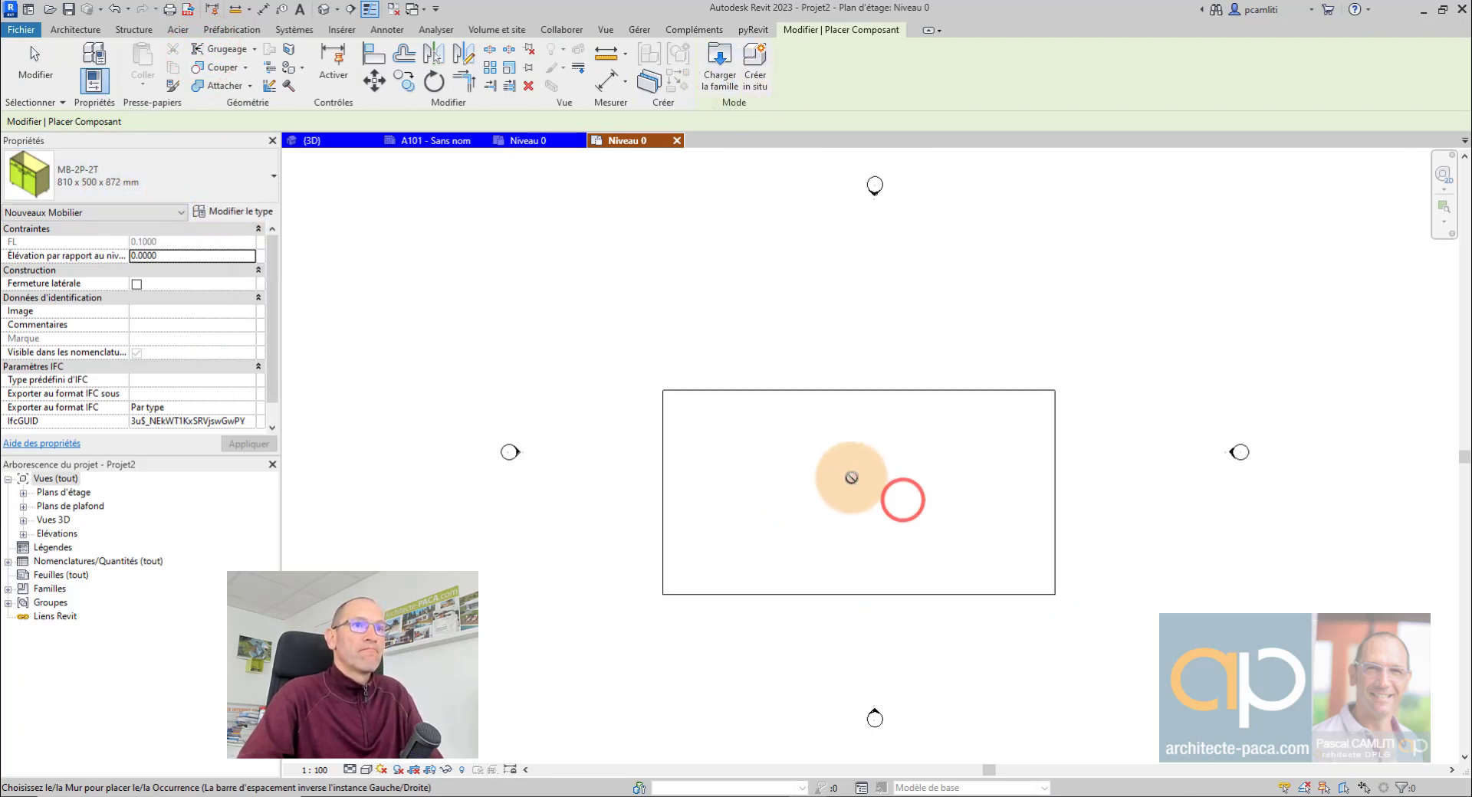
key(3)
key(d)
scroll(788, 543, up, 3)
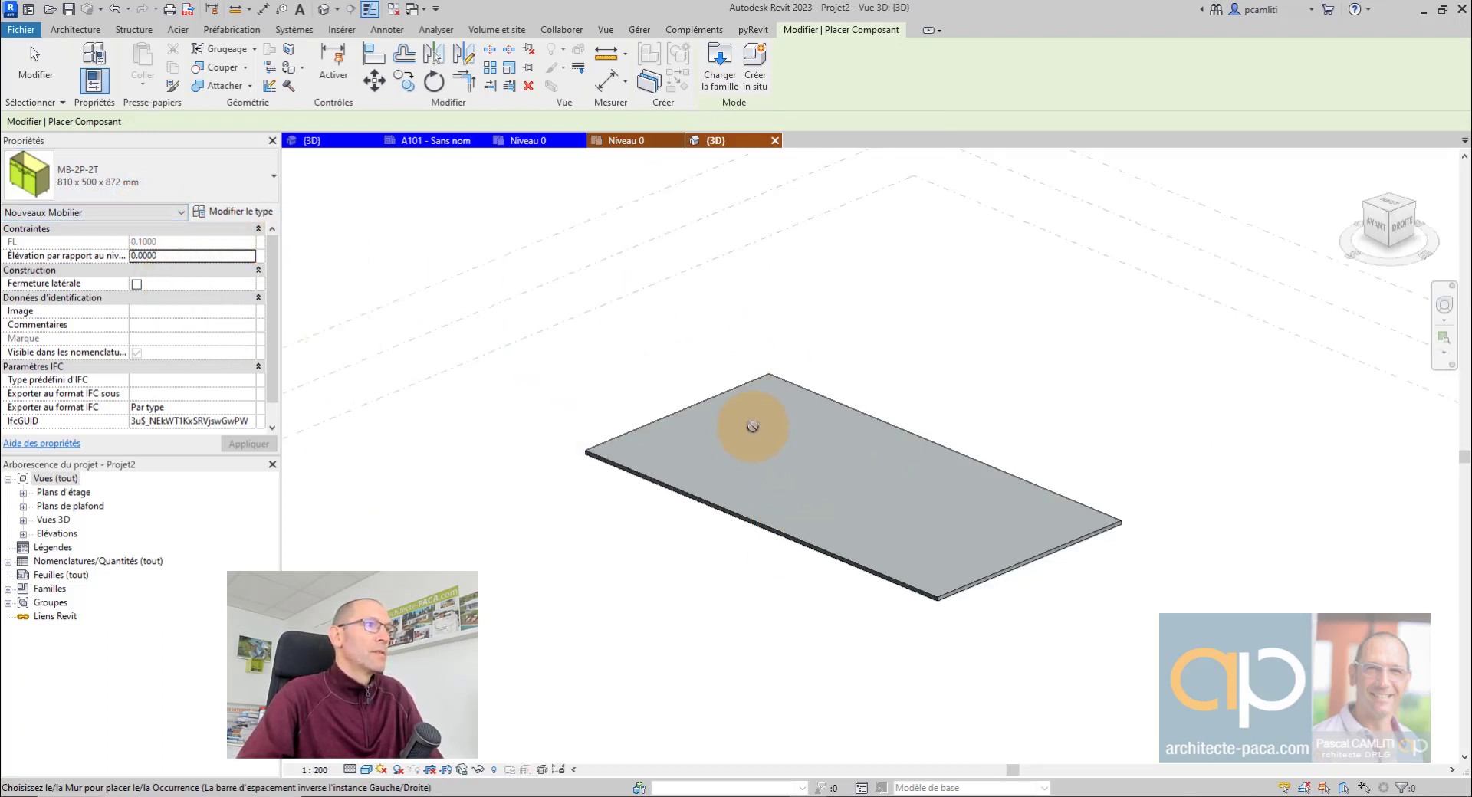
Draw a straight horizontal Générique - Ext. 200 mm wall over the upper part of the floor in the Niveau 0 plan
click(627, 140)
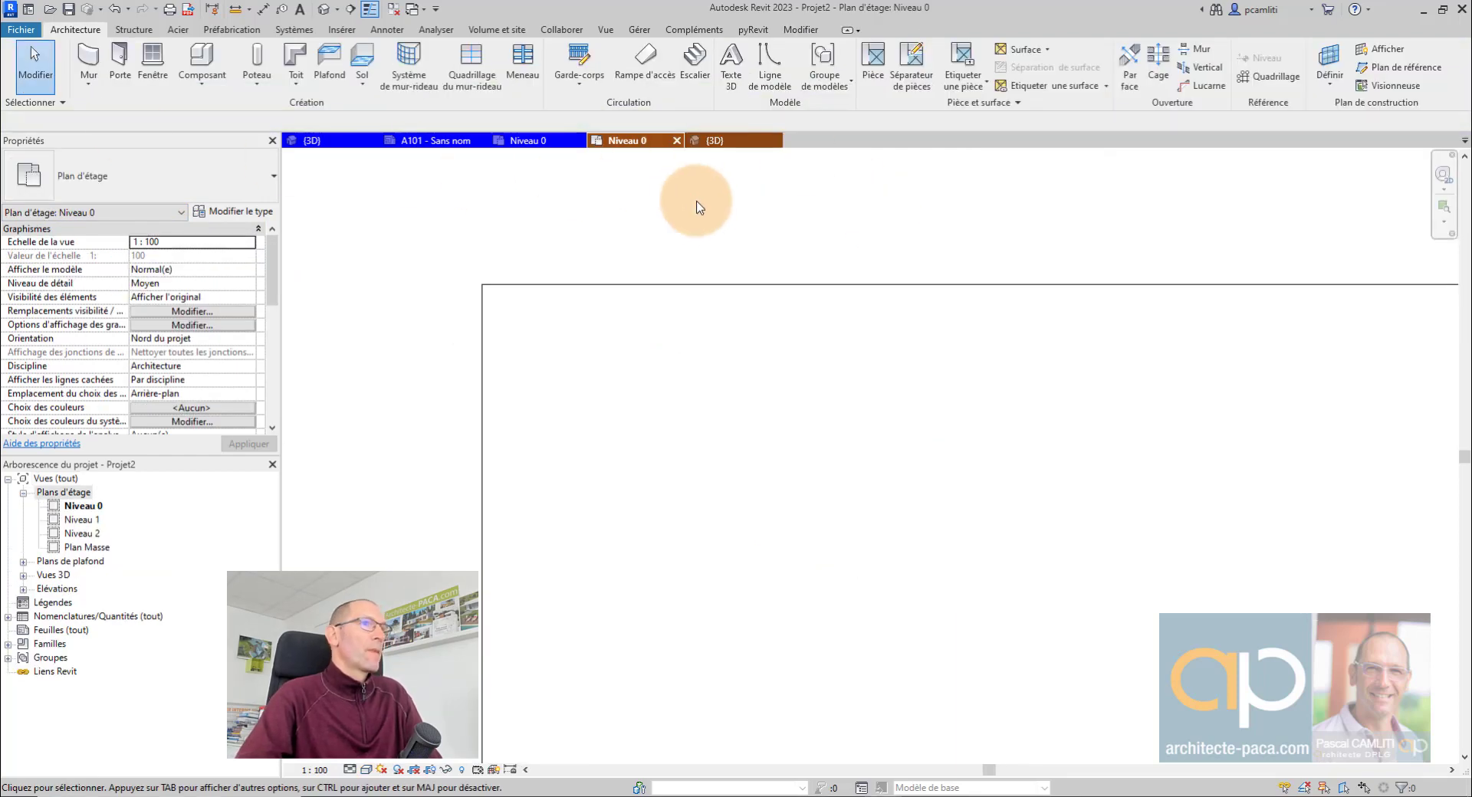
middle_click(694, 214)
middle_click(694, 215)
click(89, 56)
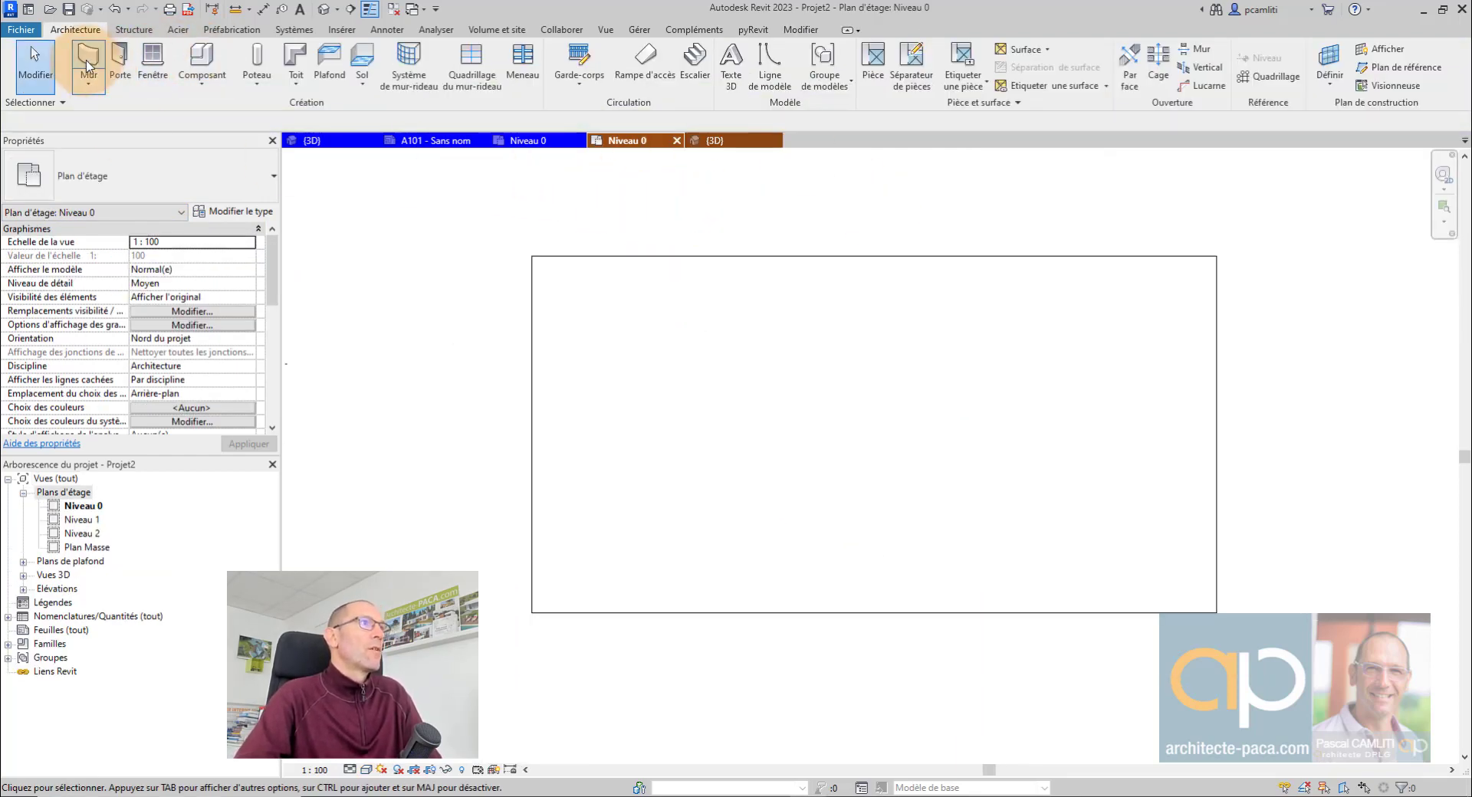
click(631, 319)
click(891, 319)
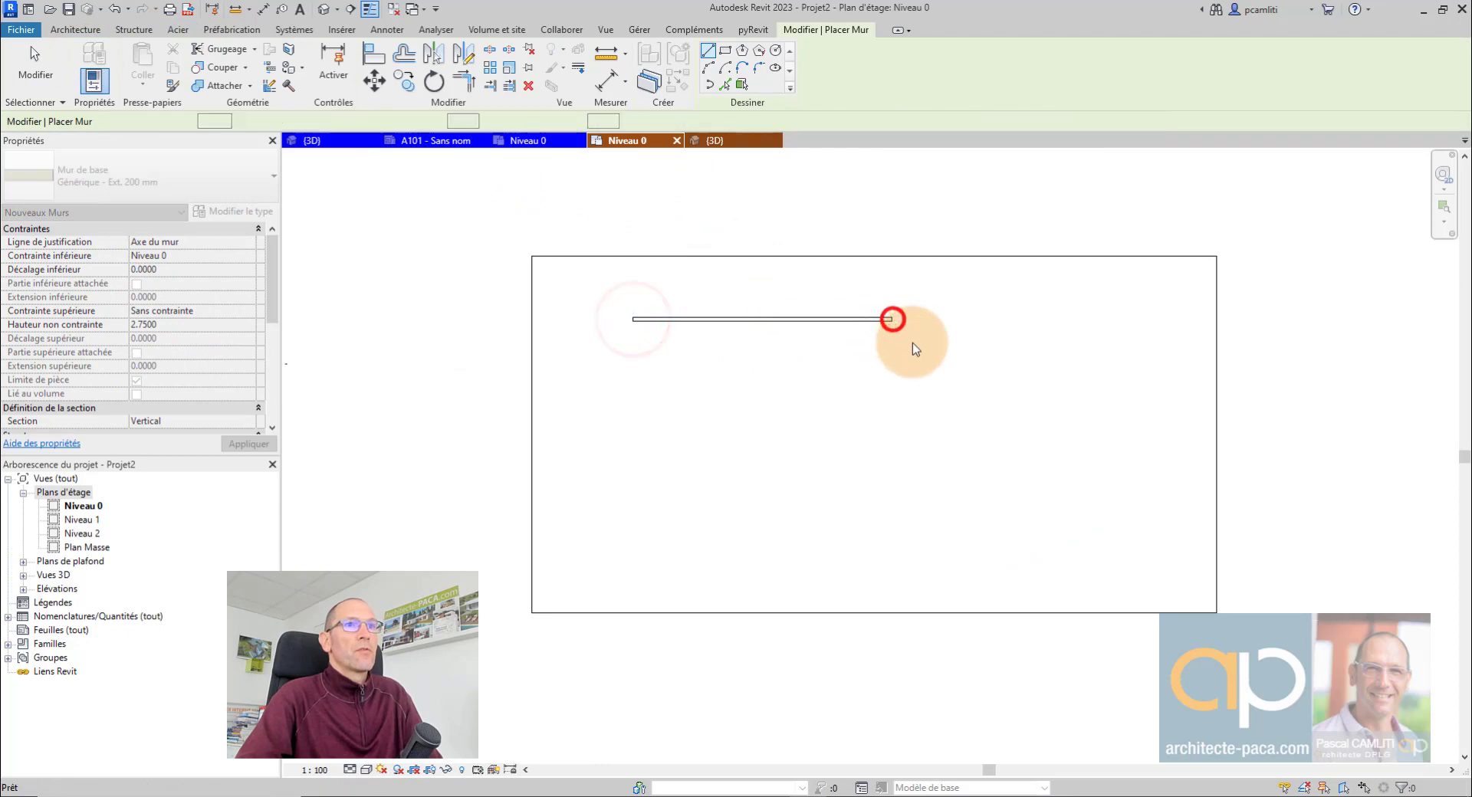
key(Escape)
key(Escape)
Place an MB-2P-2T cabinet of type 1000 x 500 x 872 mm against the lower face of the wall near its left end
click(197, 55)
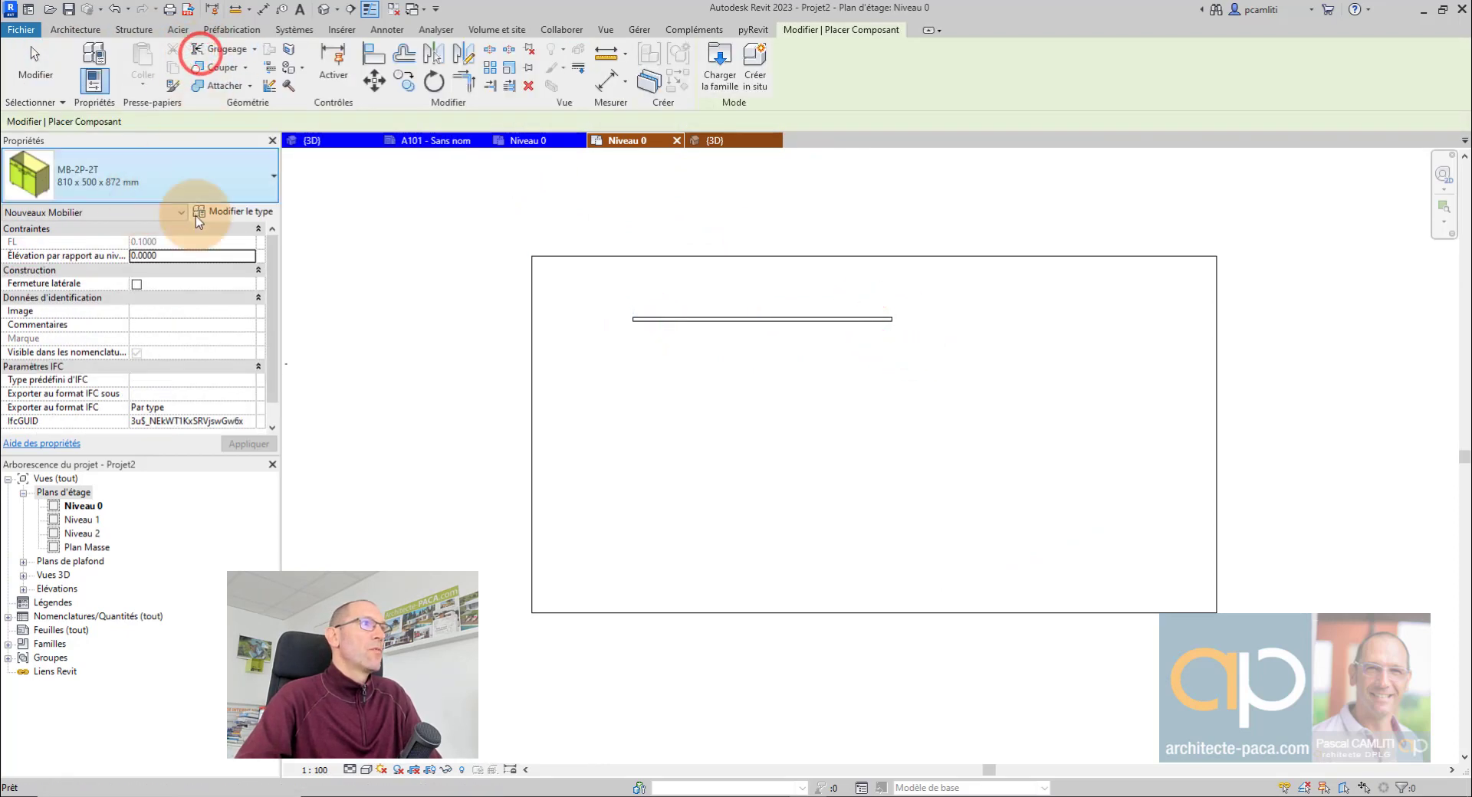
click(215, 173)
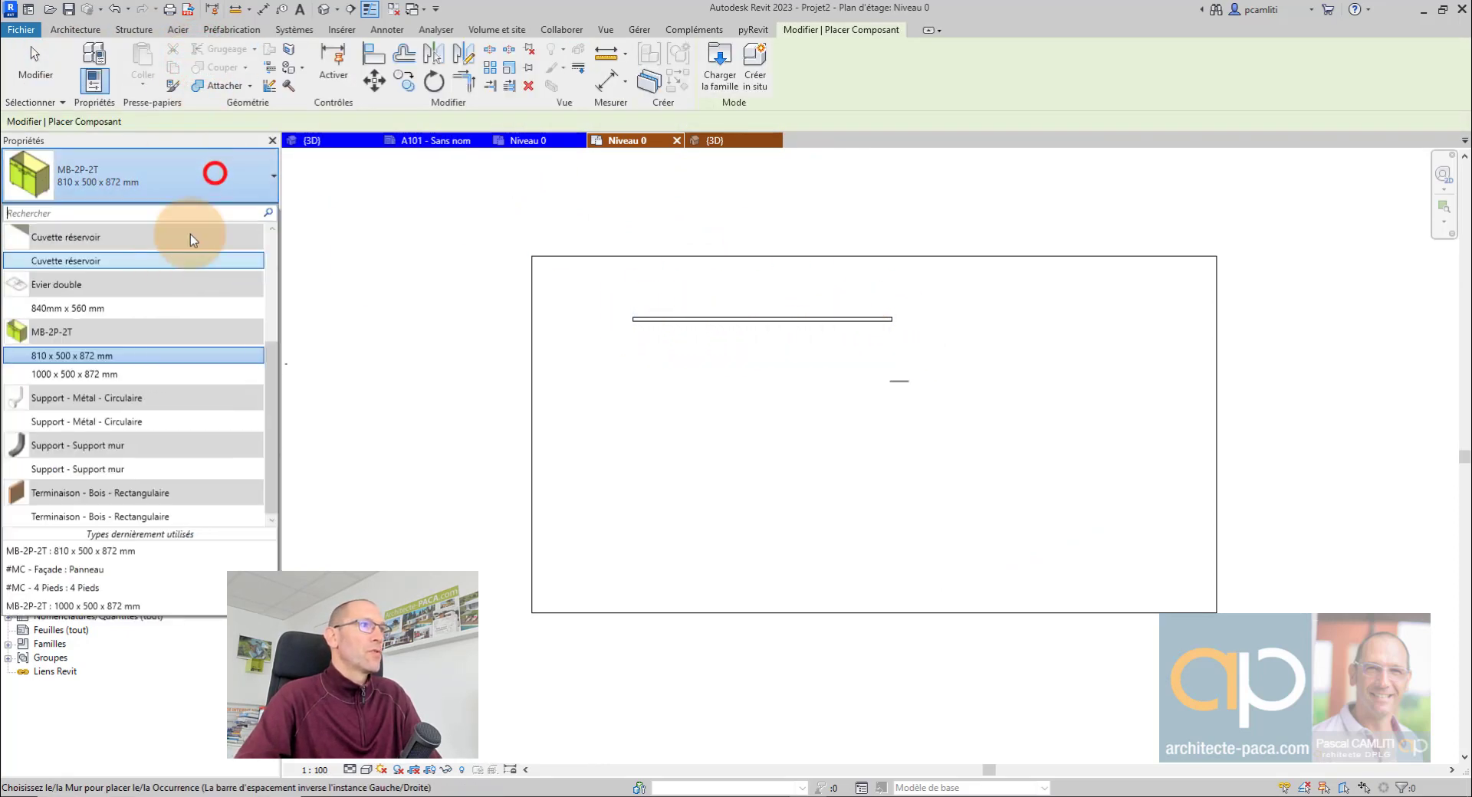
click(145, 375)
click(686, 323)
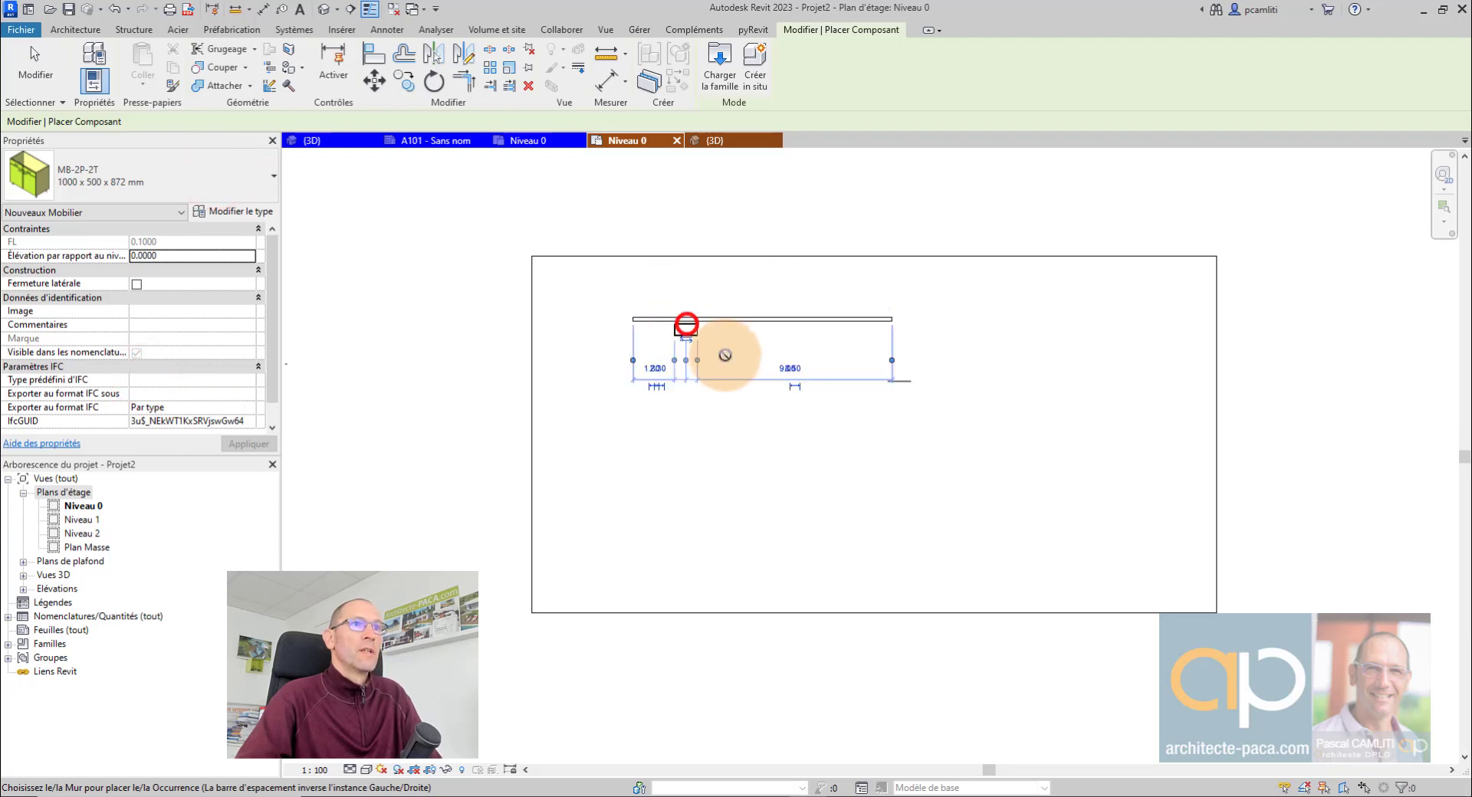
key(Escape)
key(Escape)
scroll(724, 352, up, 3)
scroll(680, 322, down, 2)
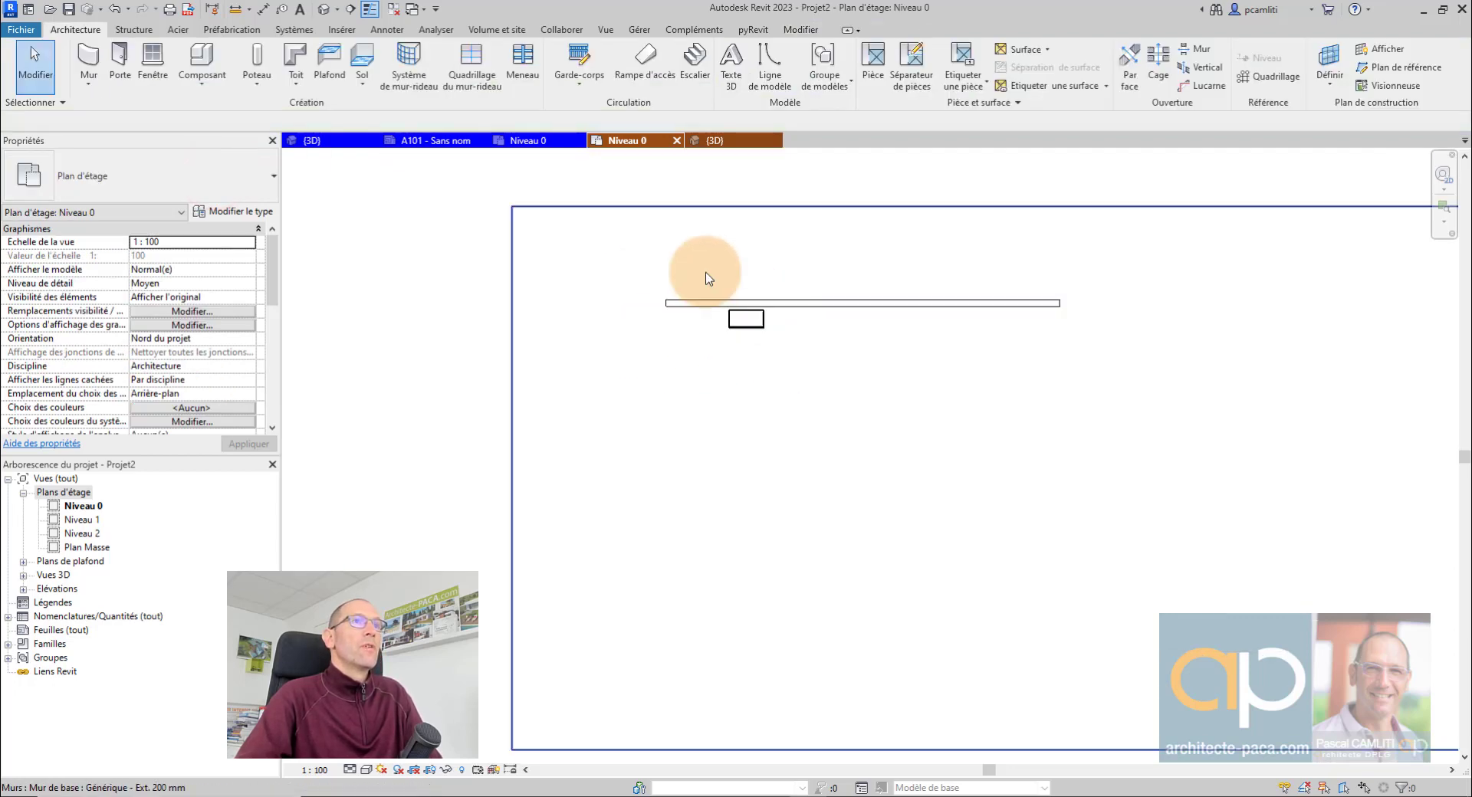
Draw a horizontal building section through the cabinet, parallel to the wall, and open its section view
click(351, 9)
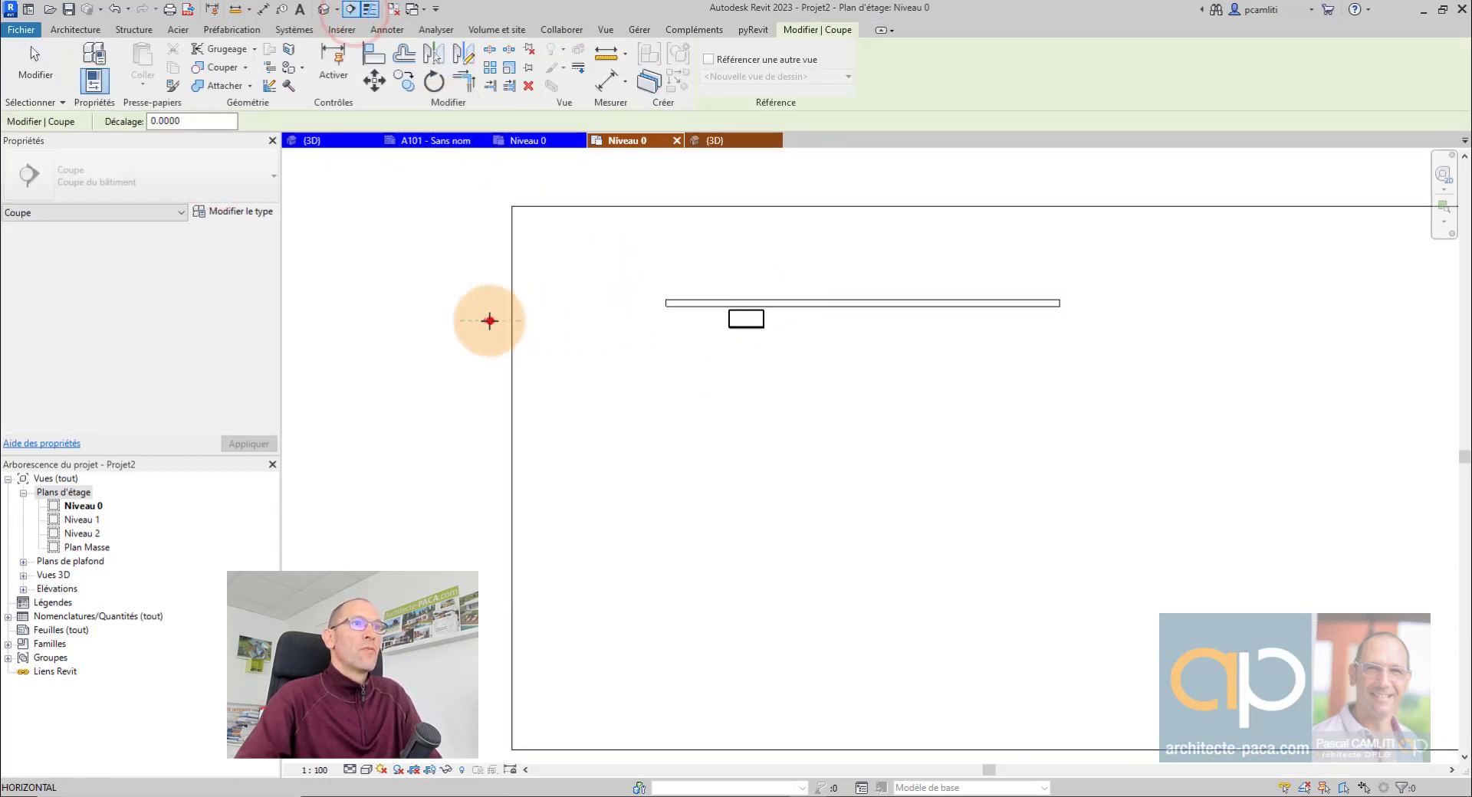
click(489, 321)
click(1187, 321)
right_click(1120, 320)
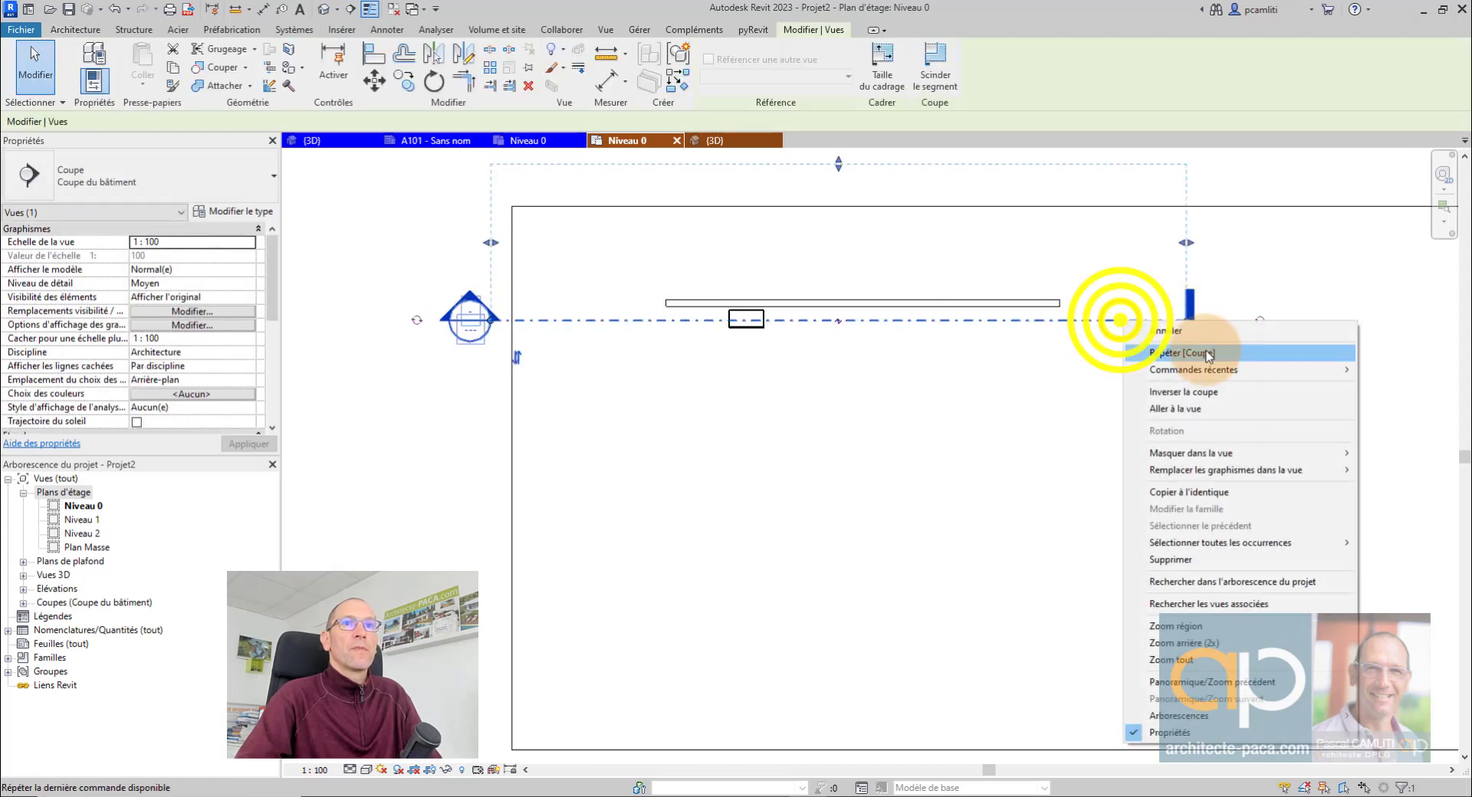
click(1295, 409)
Enable Autoriser la découpe dans les vues in the MB-2P-2T cabinet family and reload the family into Projet2
double_click(759, 295)
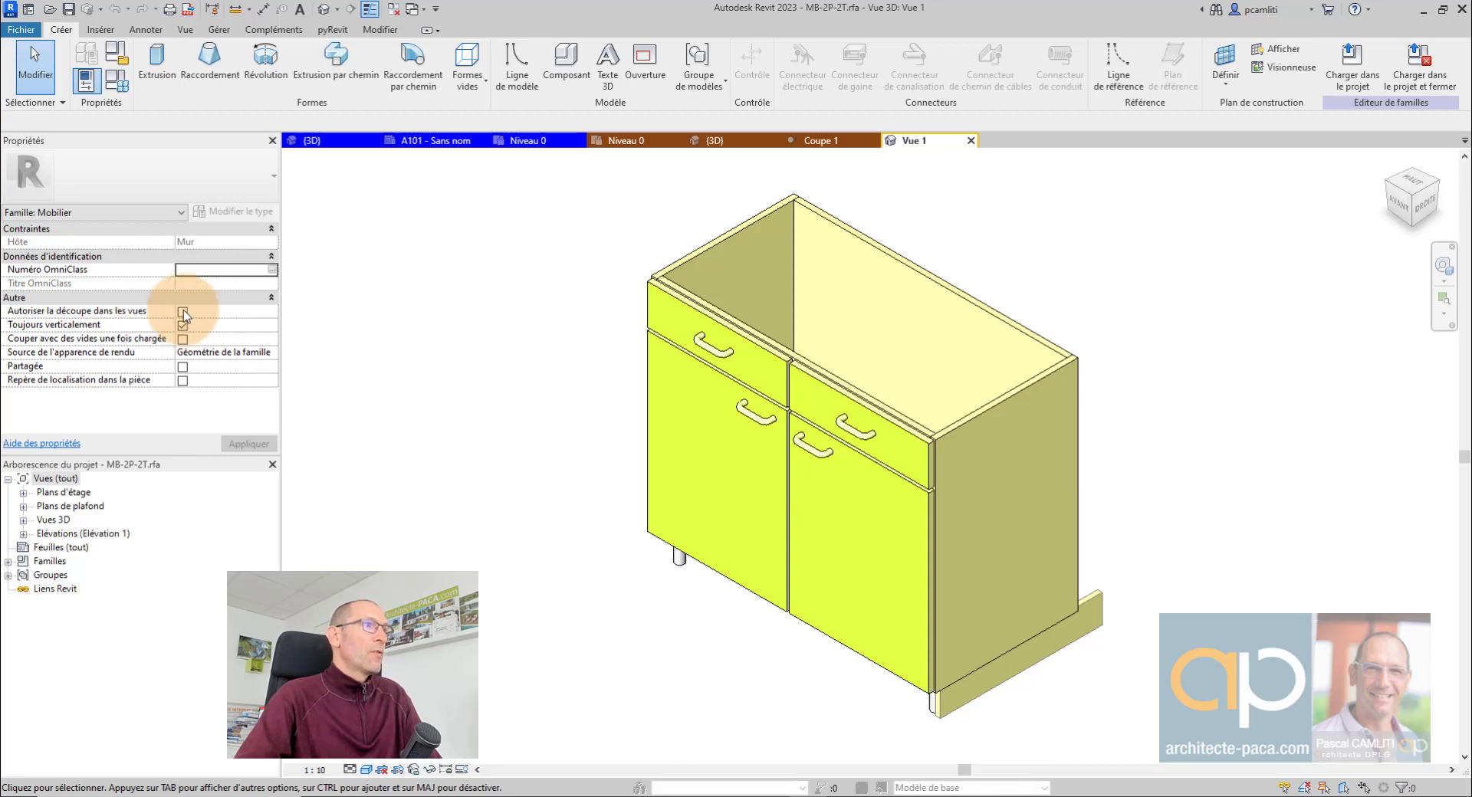
click(182, 311)
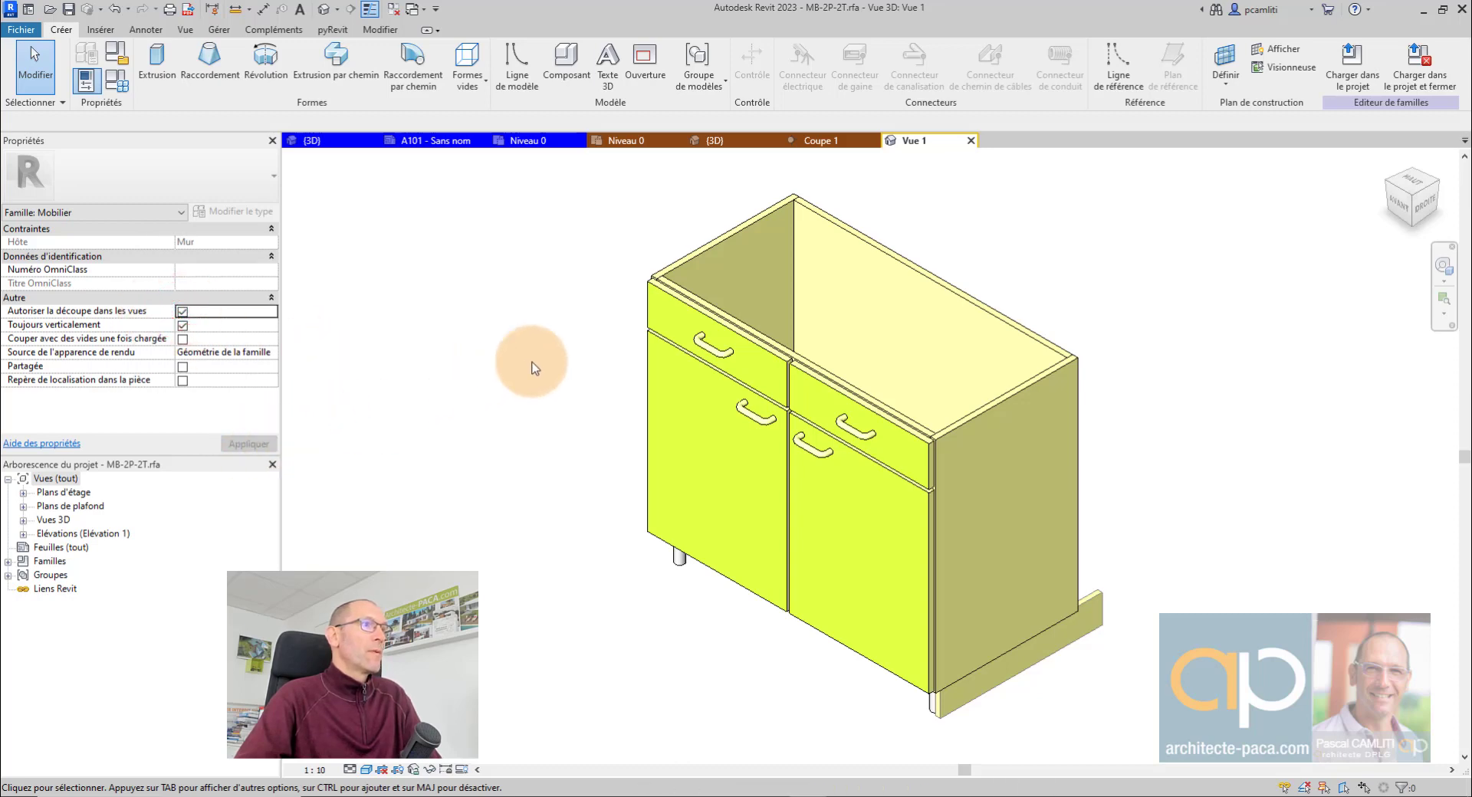
click(1343, 73)
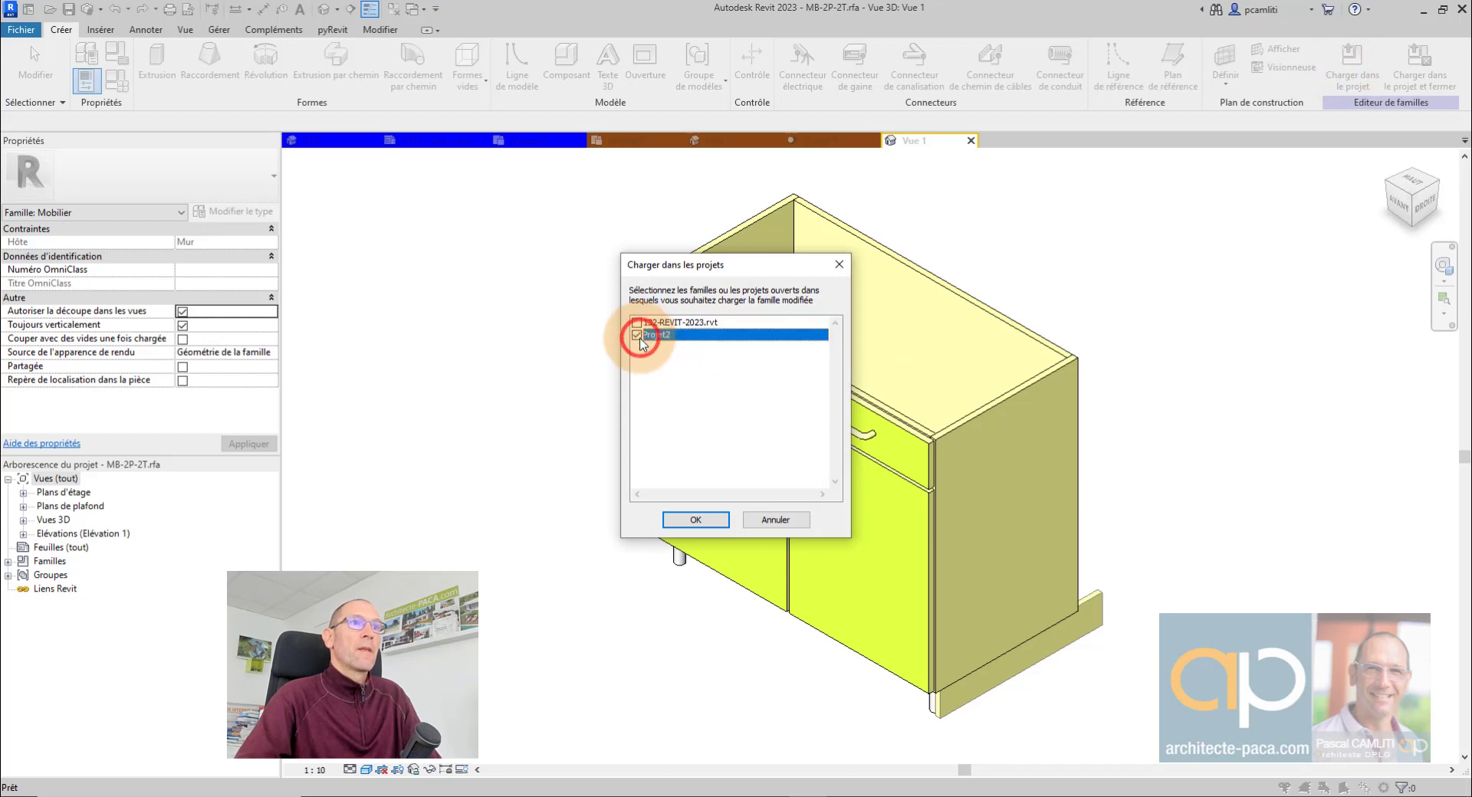
click(693, 520)
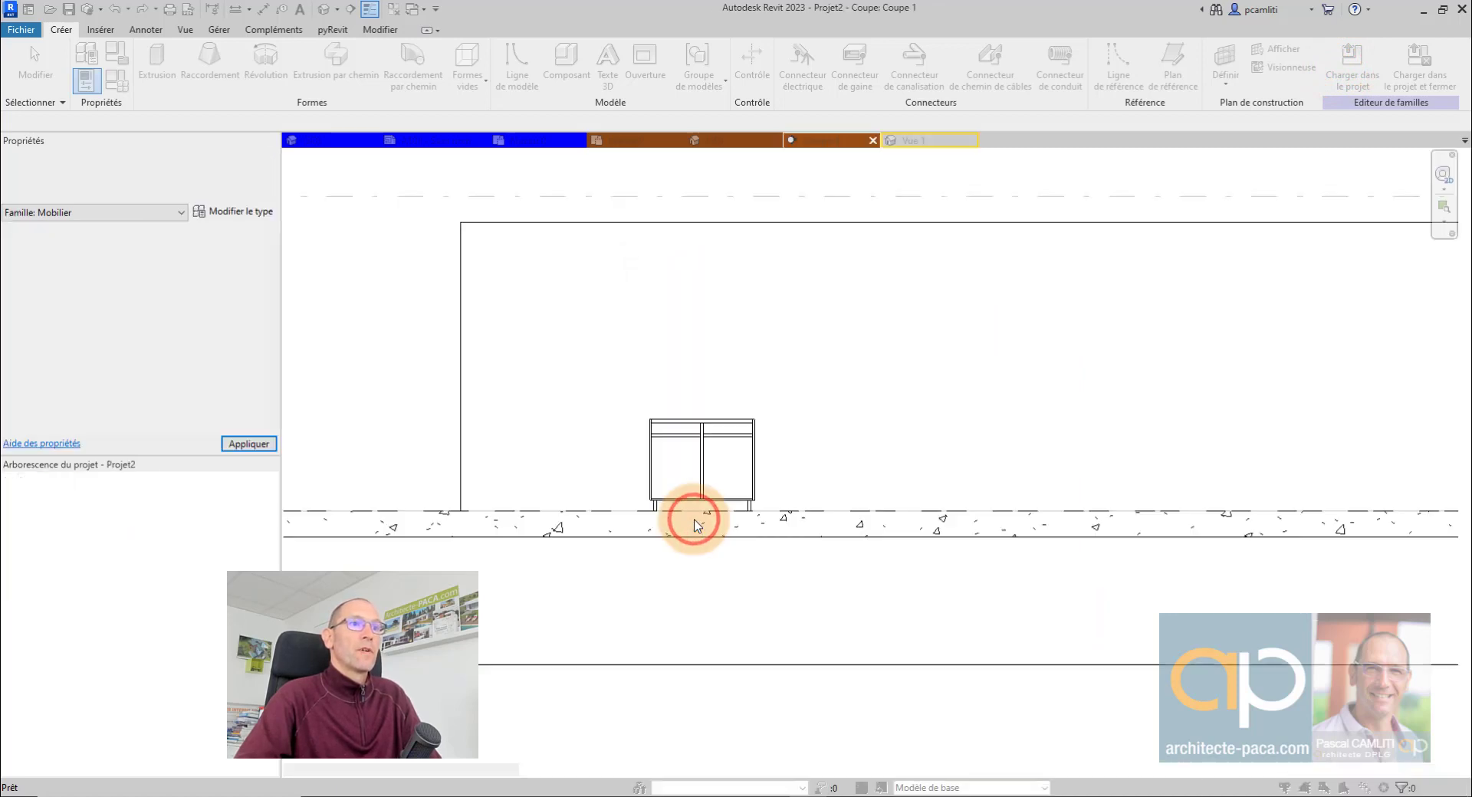
click(683, 355)
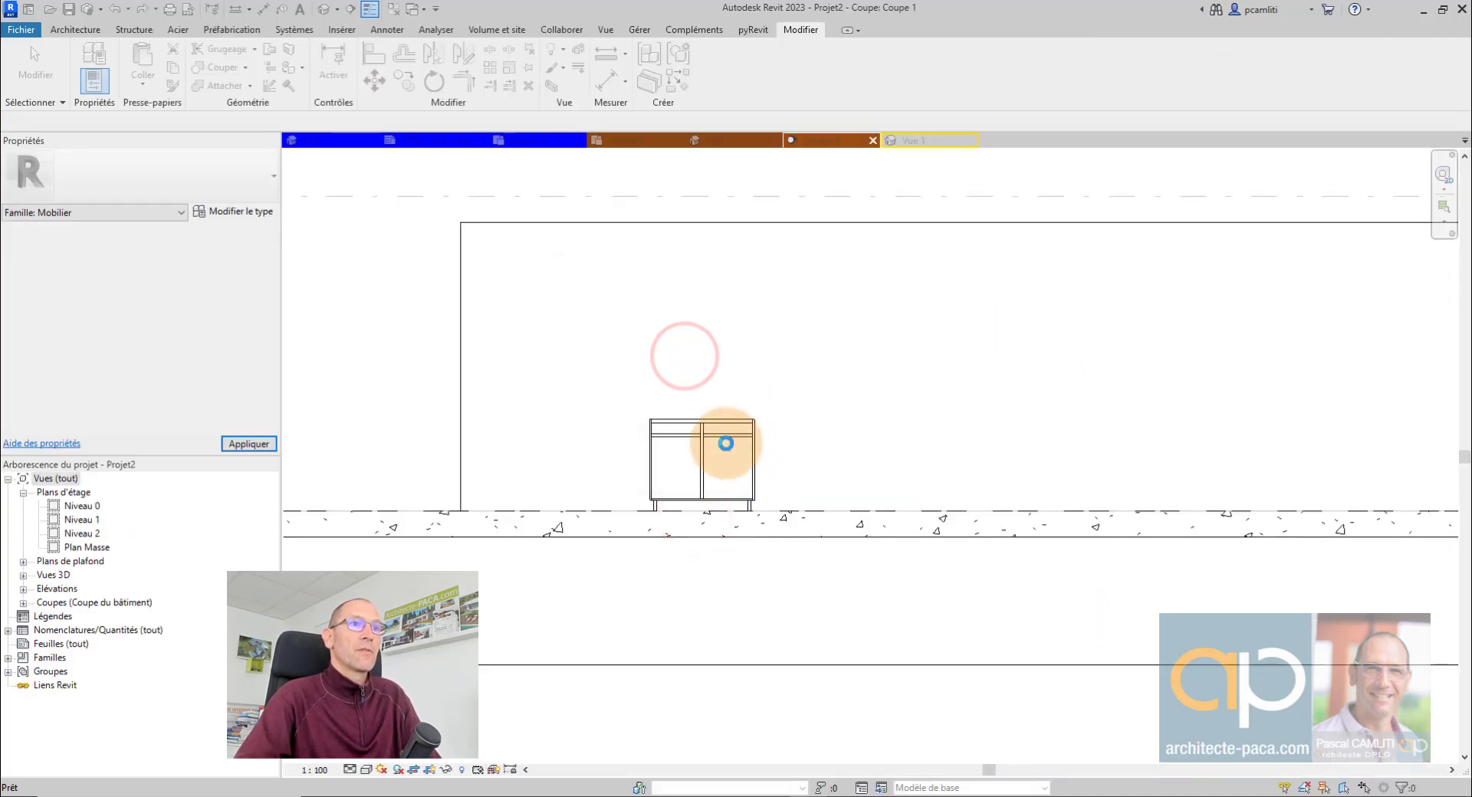
Examine how the cabinet is cut in the Coupe 1 section and compare it with the family's 3D view
scroll(705, 460, up, 5)
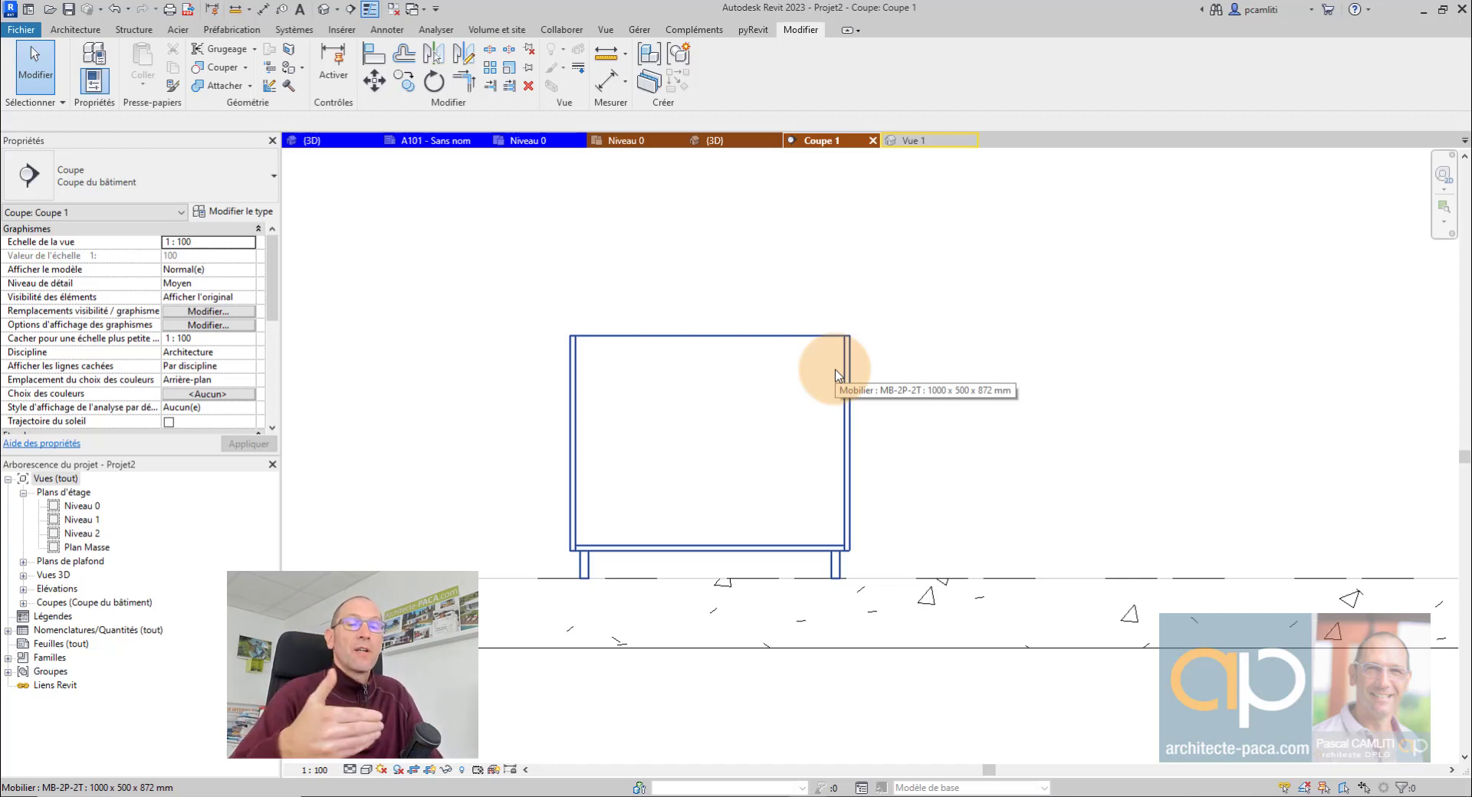
scroll(838, 376, down, 2)
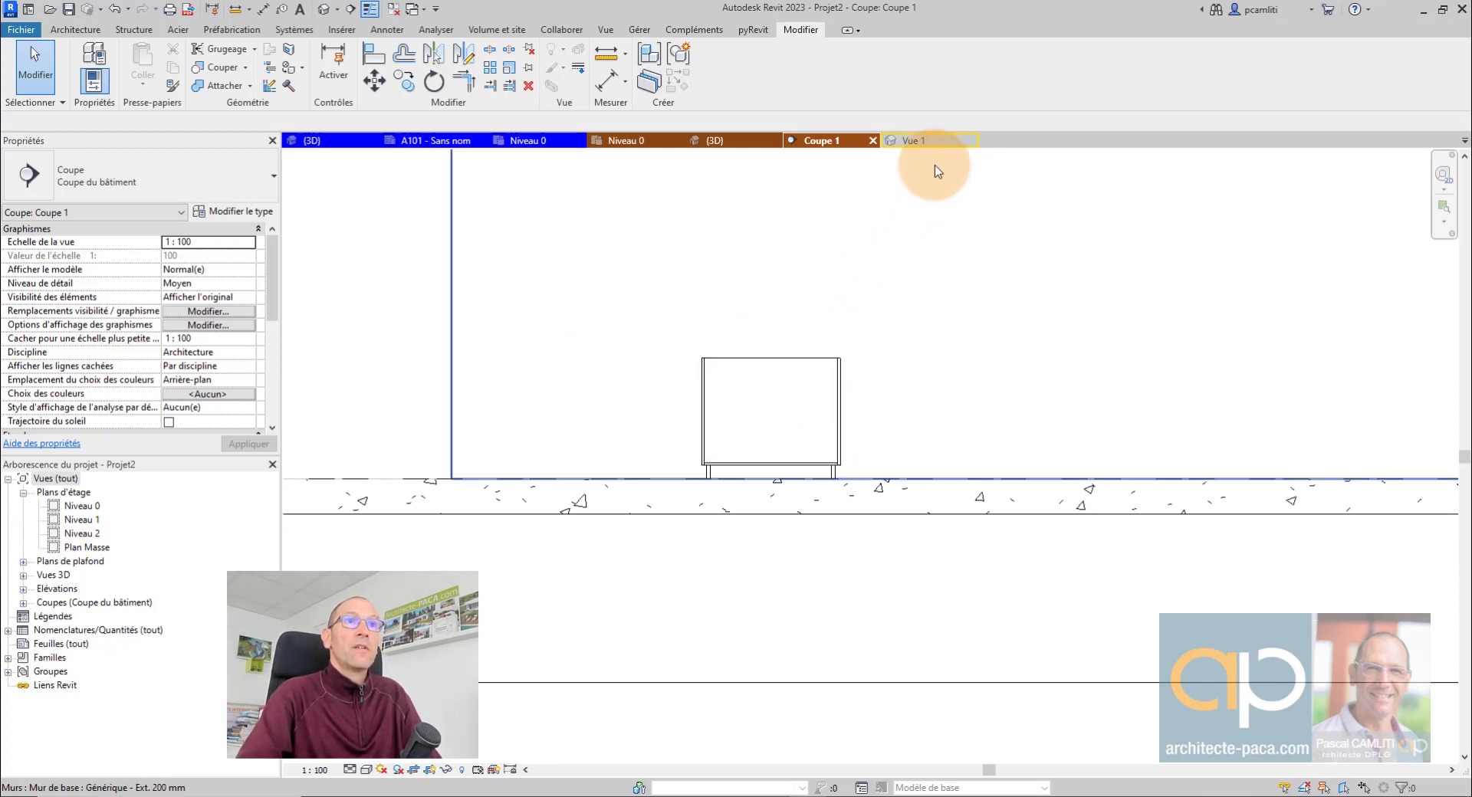
click(933, 142)
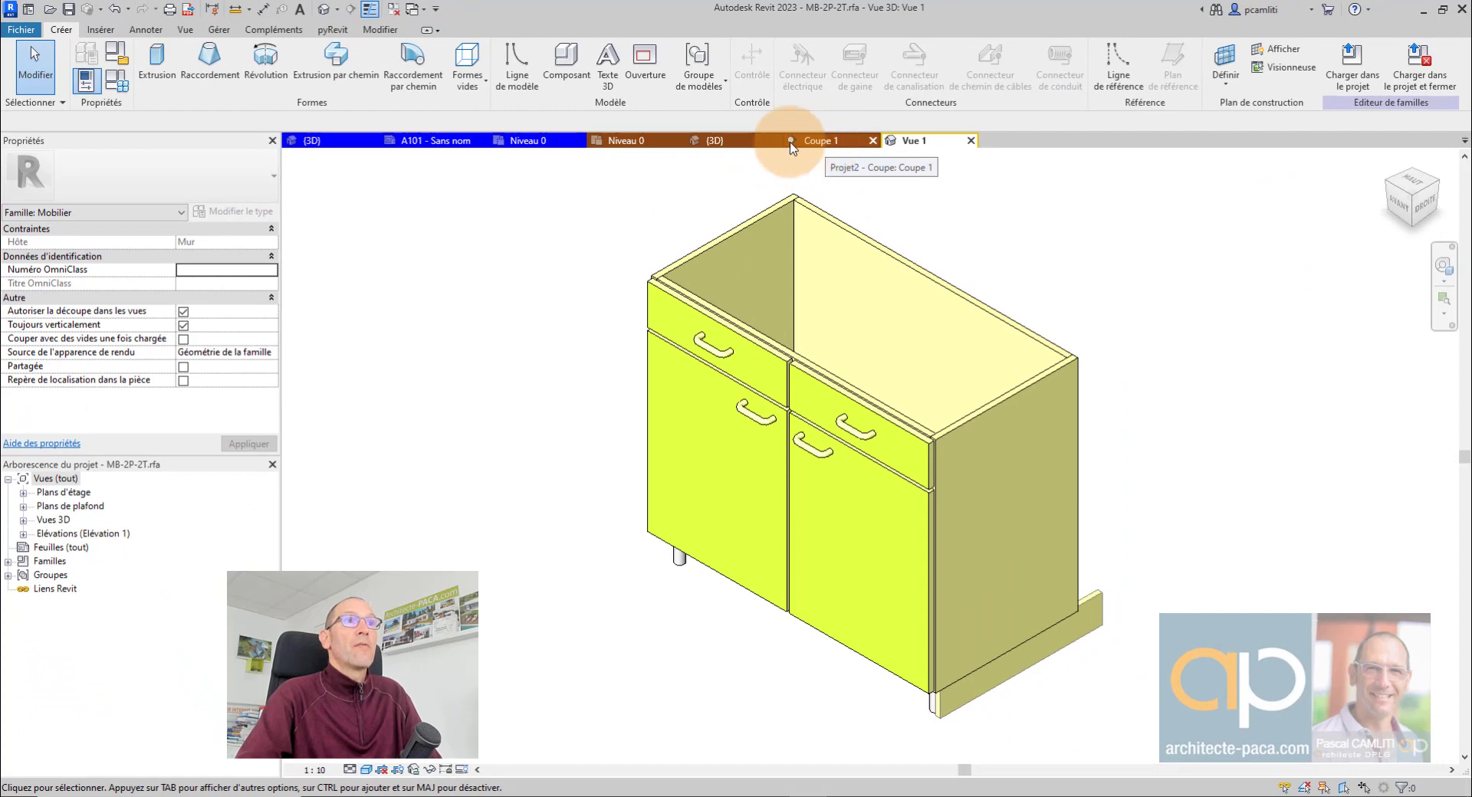
click(825, 142)
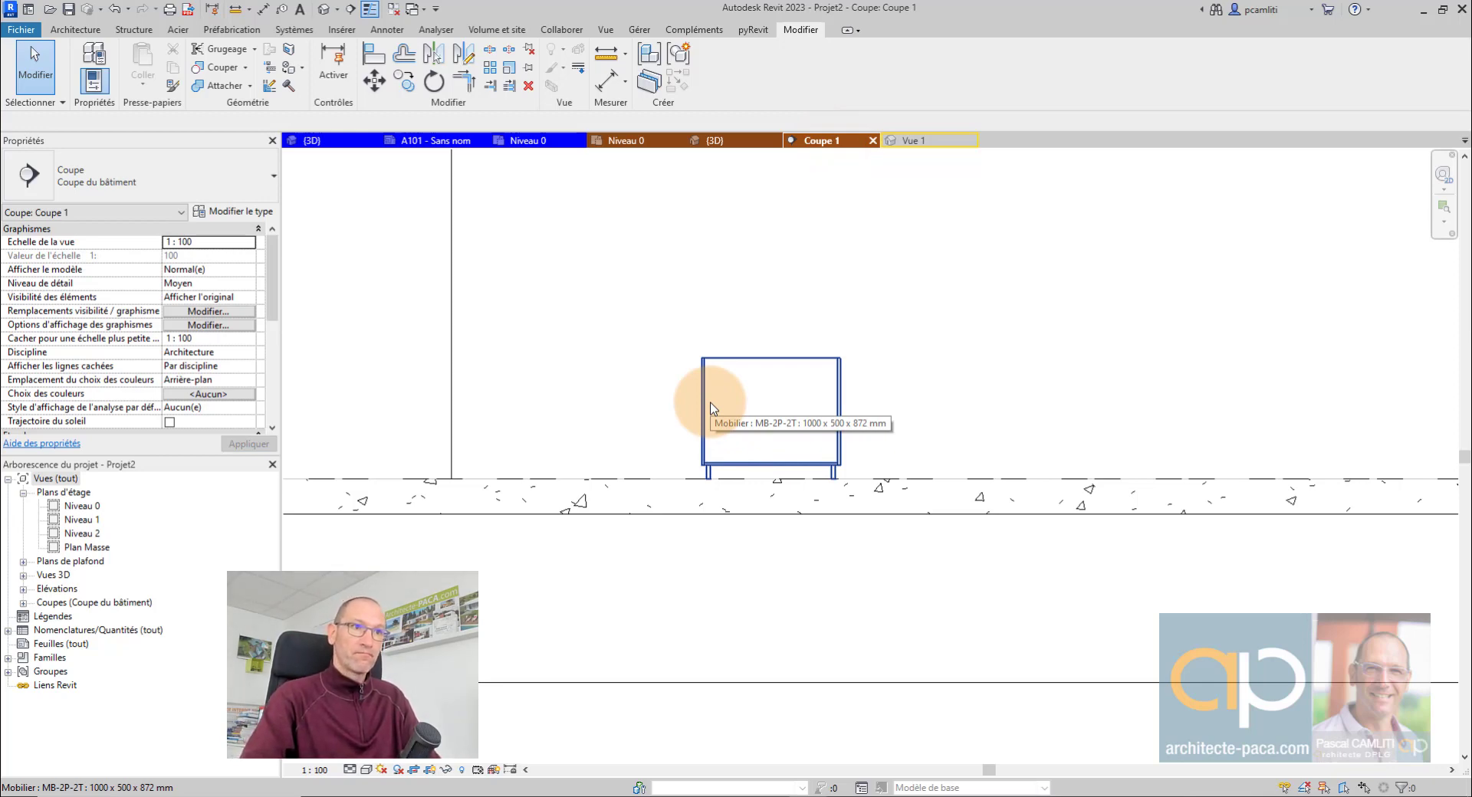
scroll(721, 460, down, 1)
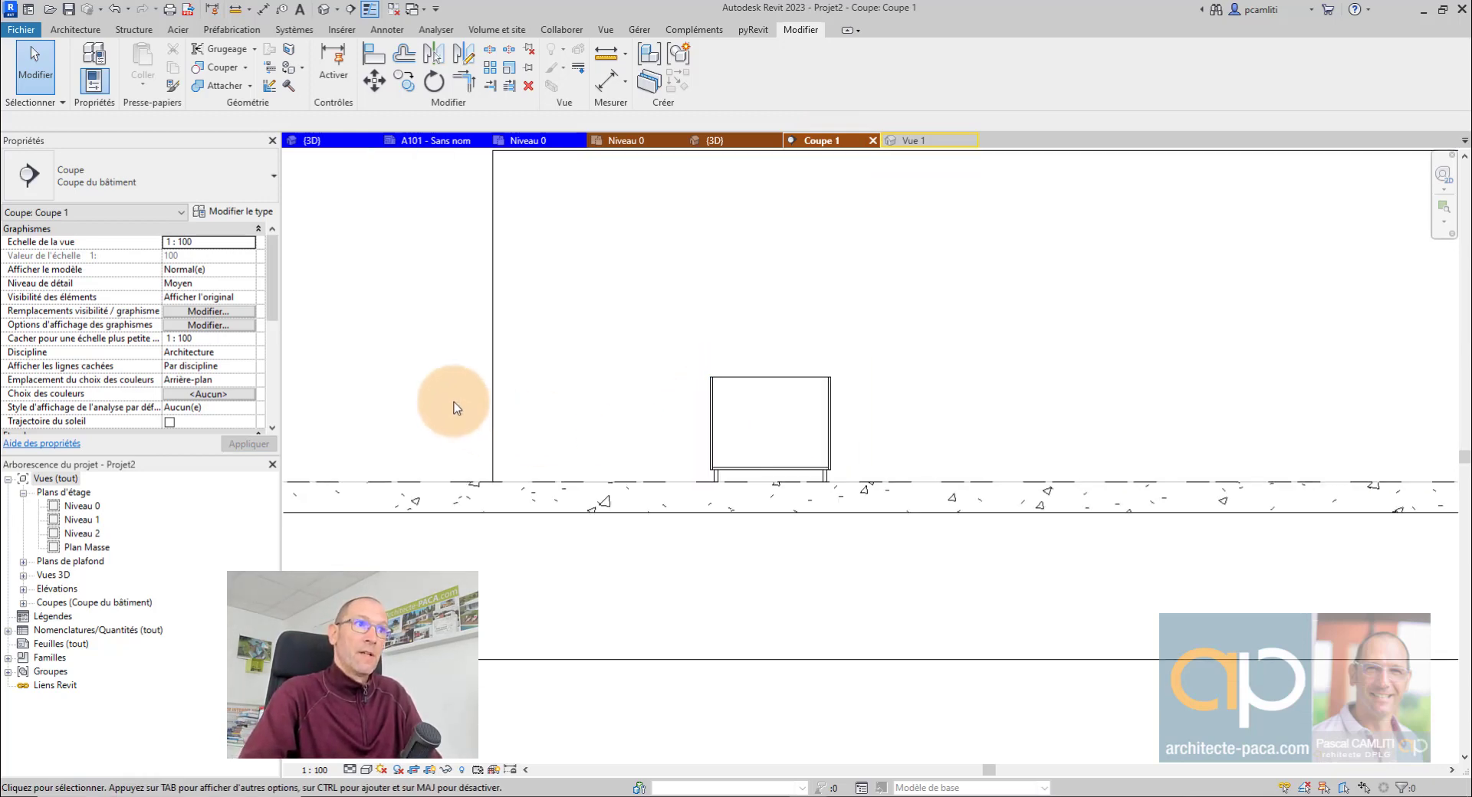
scroll(482, 314, down, 1)
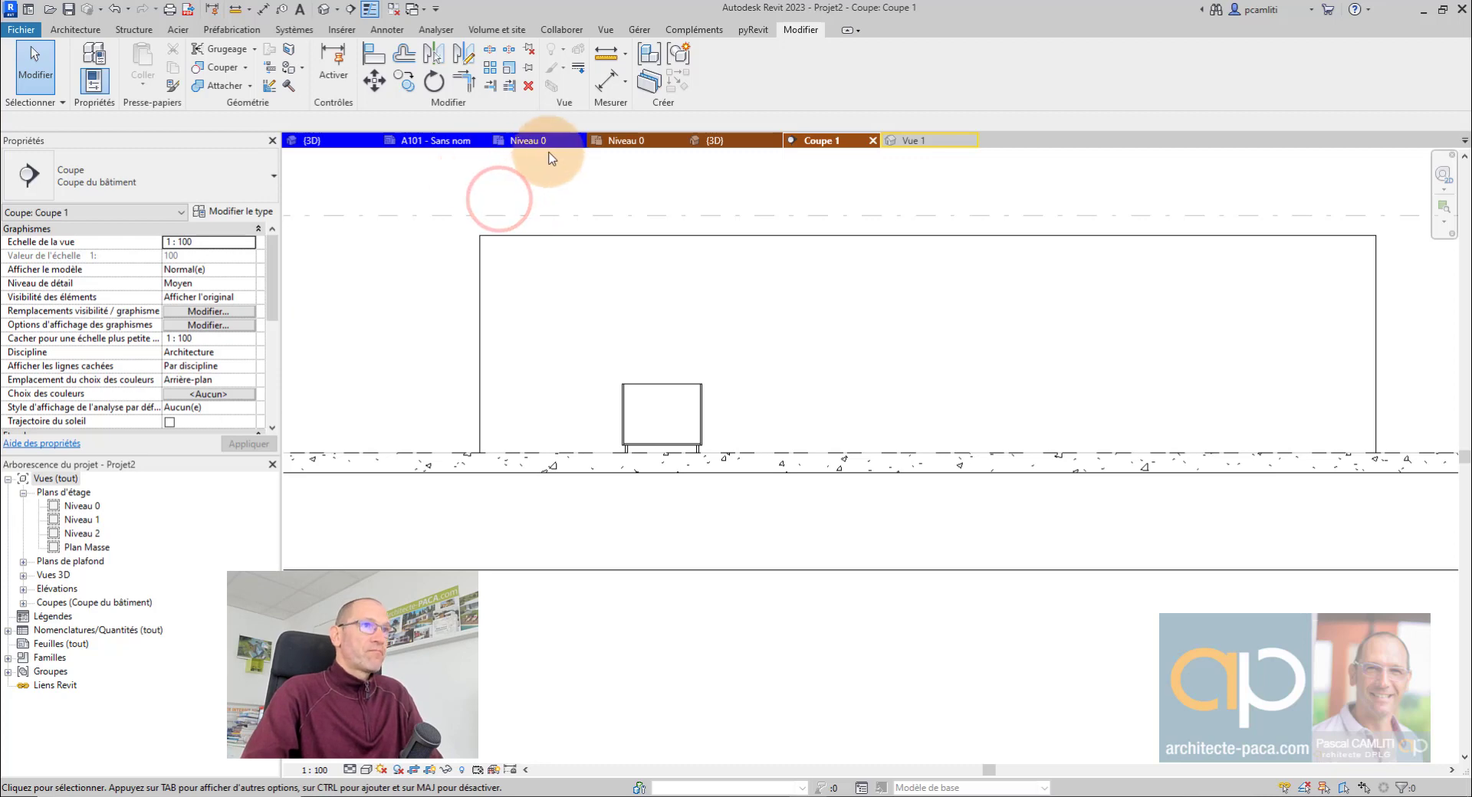
Draw a 3 m high curtain wall of type 1m x 1m - Meneaux across the floor in the project's 3D view
click(624, 141)
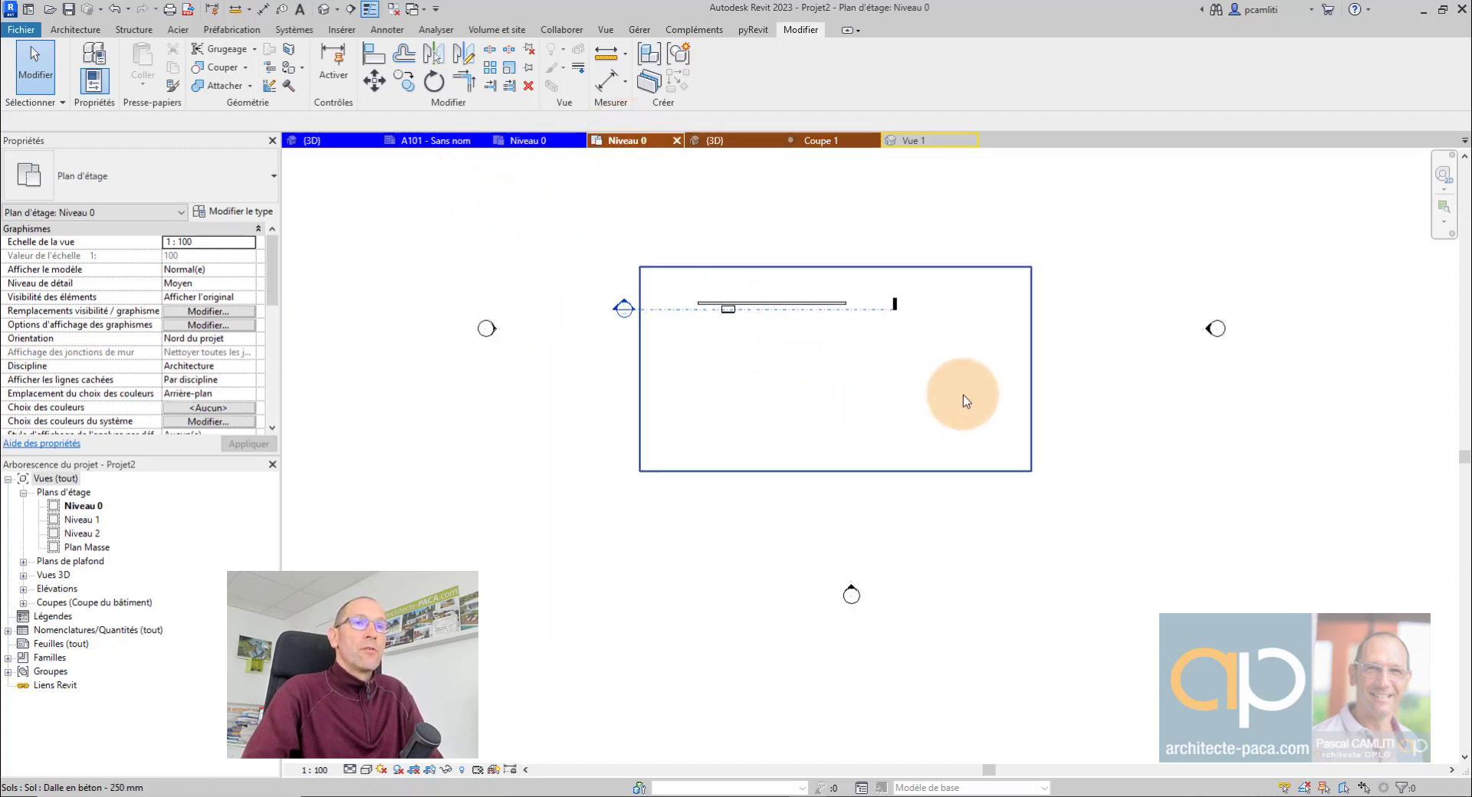
key(ctrl+Tab)
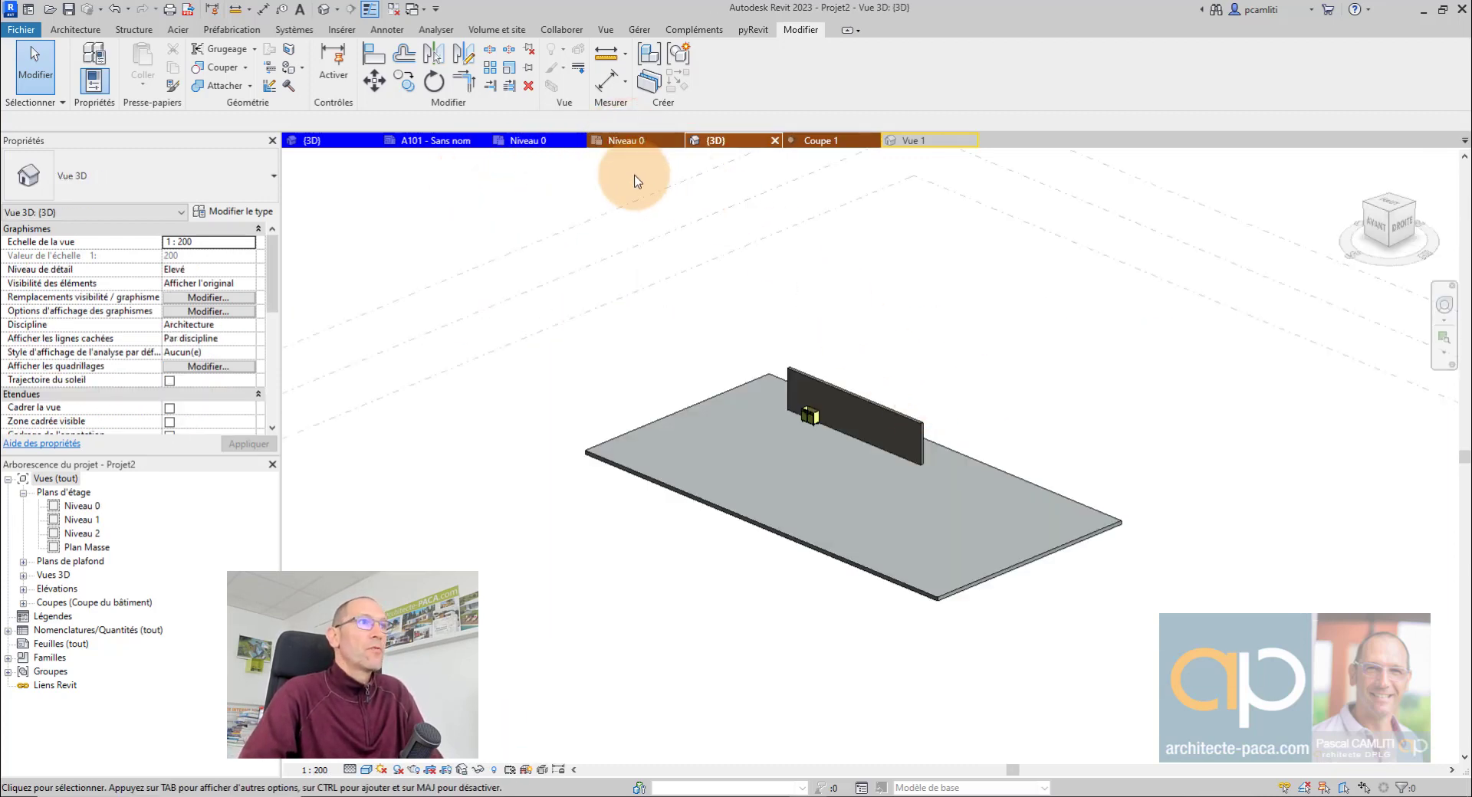
click(66, 30)
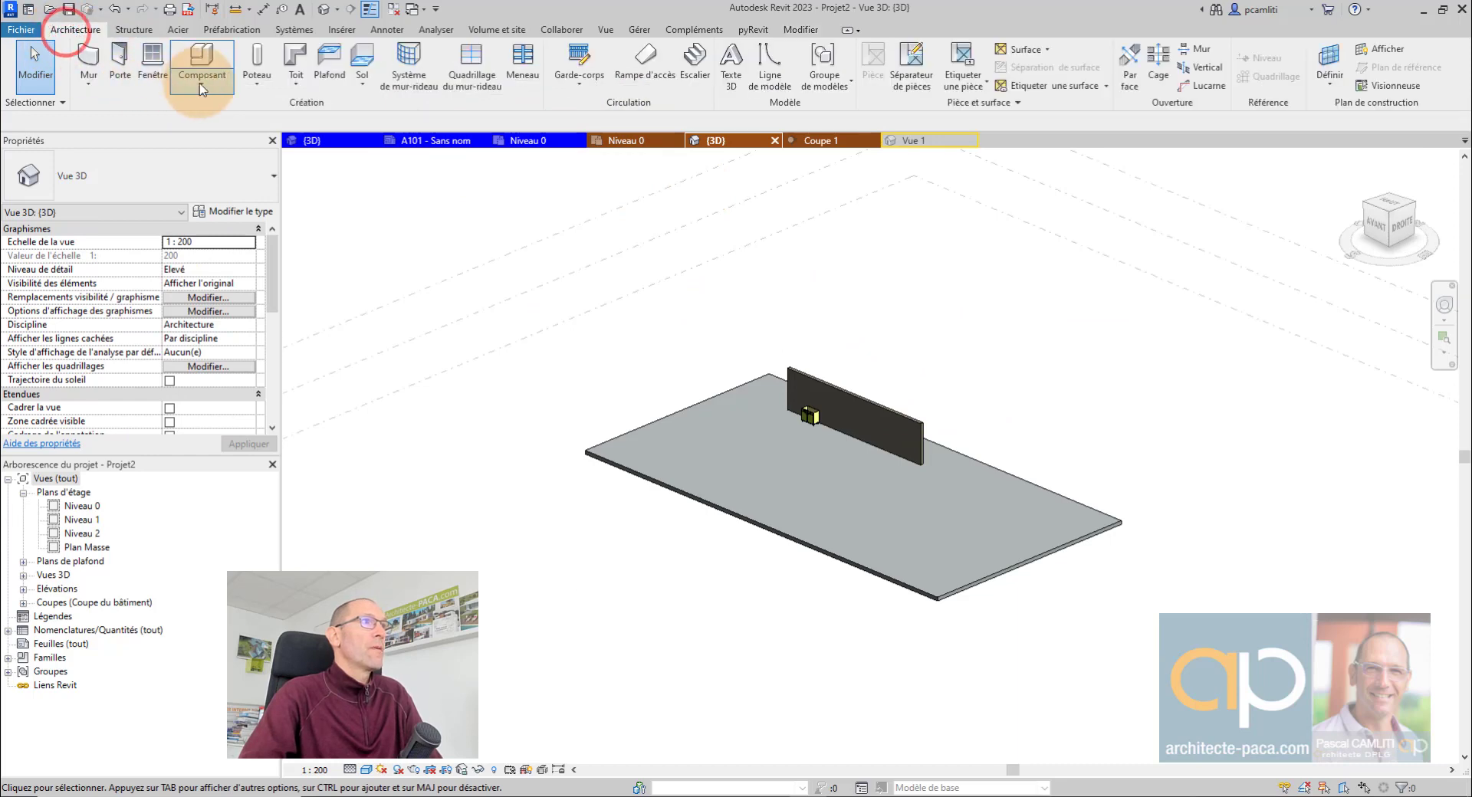
click(89, 79)
click(140, 123)
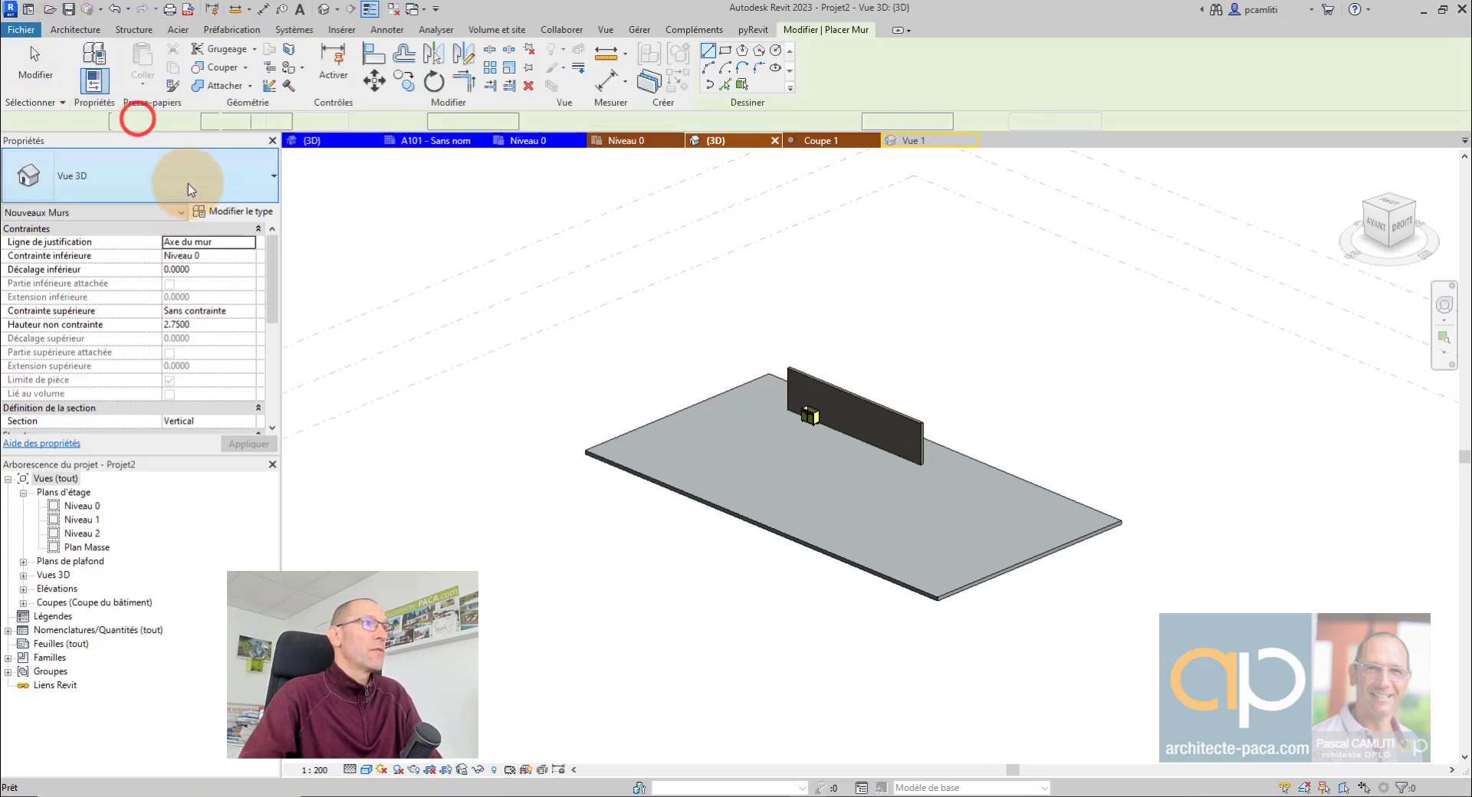
click(187, 177)
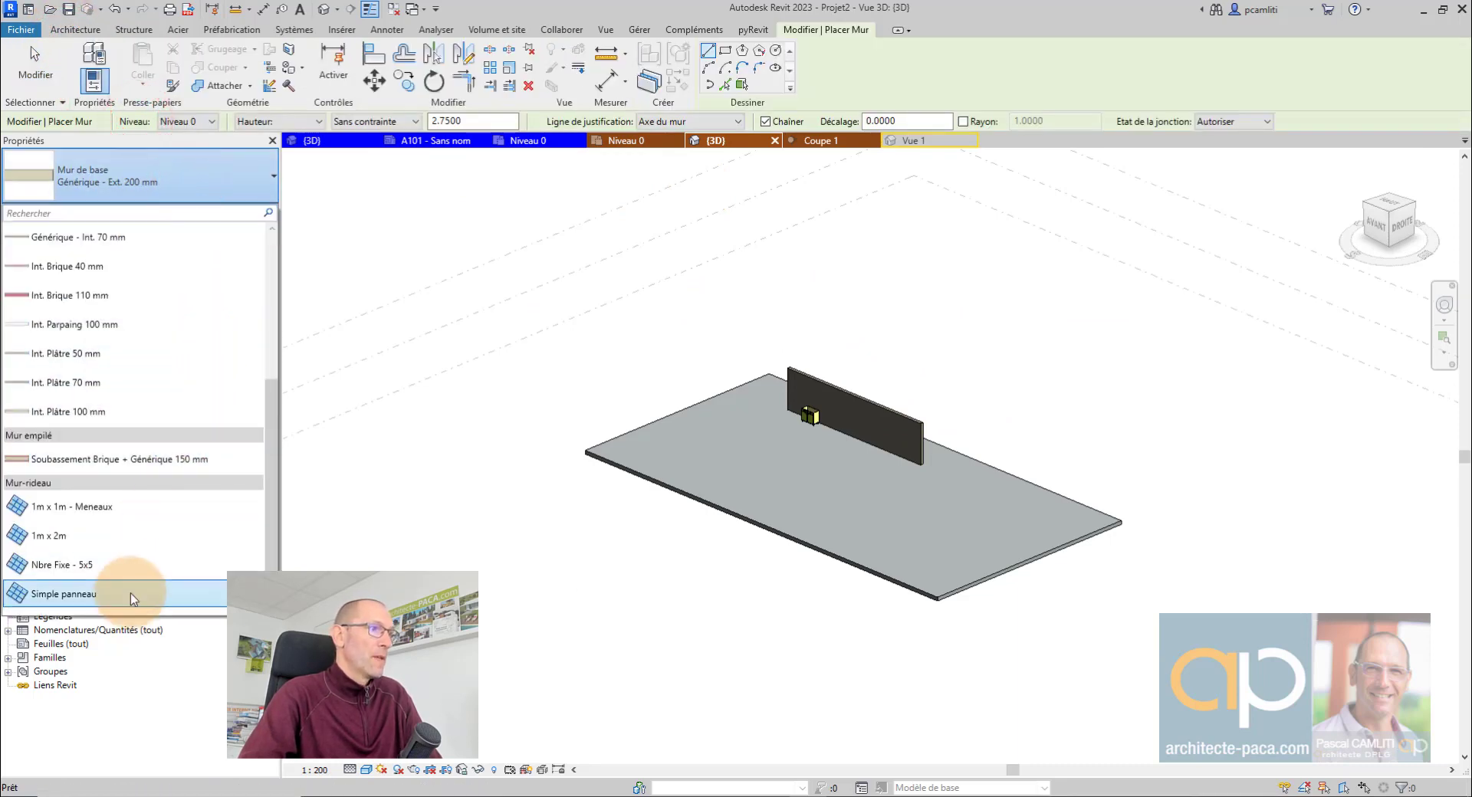
click(140, 508)
click(830, 493)
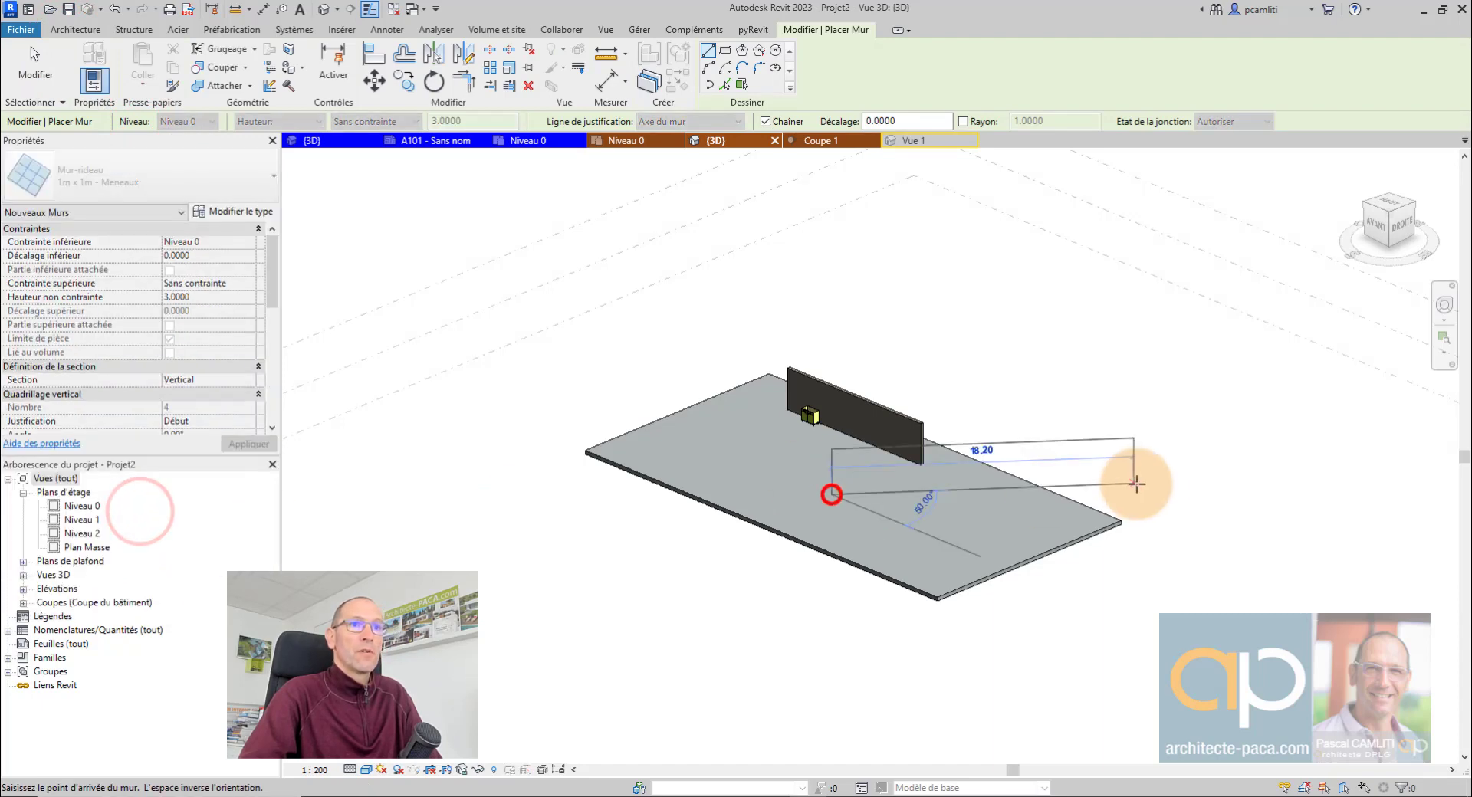
click(1164, 481)
key(Escape)
key(Escape)
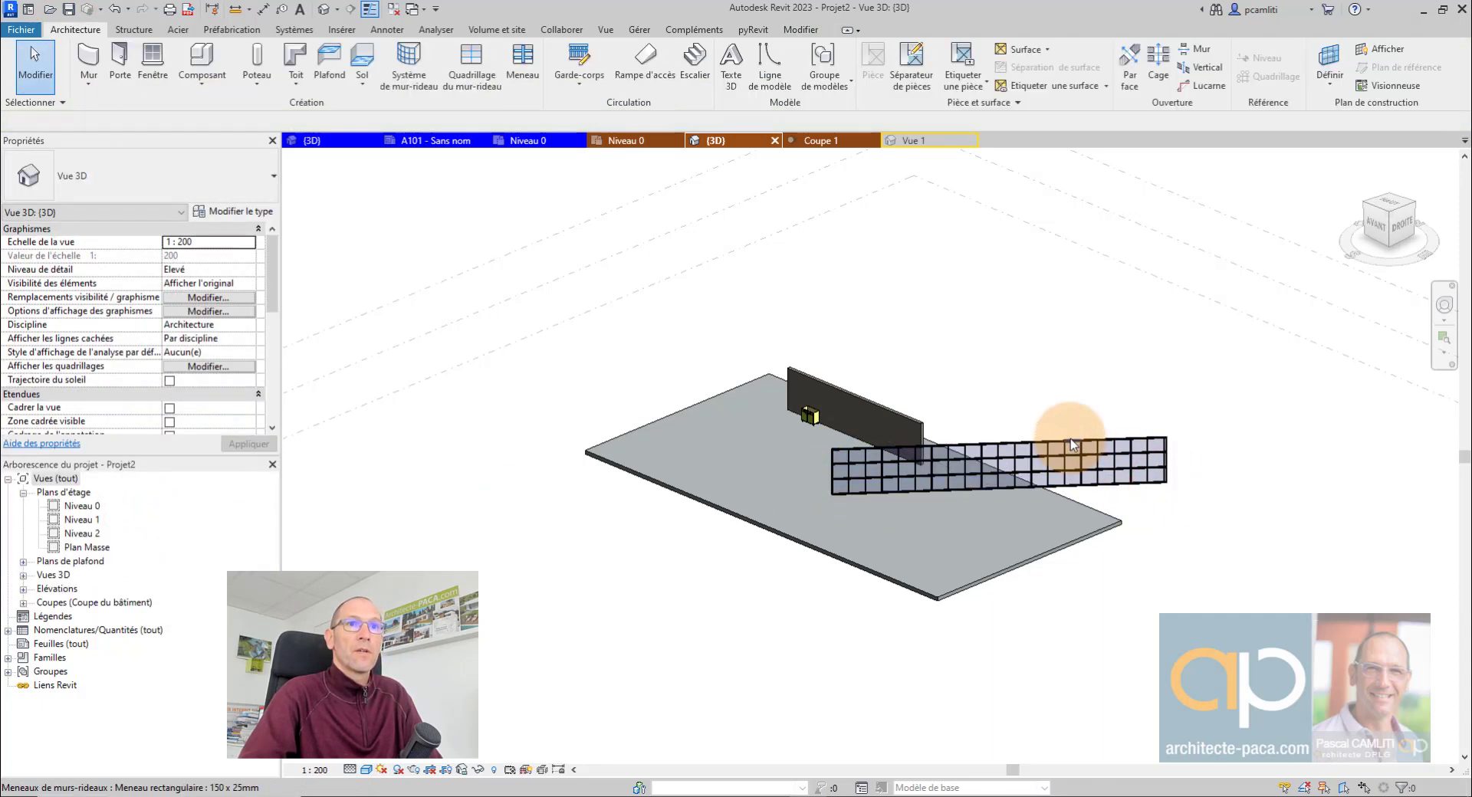
Stretch the curtain wall upward by its top shape handle to well above the height of the solid wall
click(1071, 444)
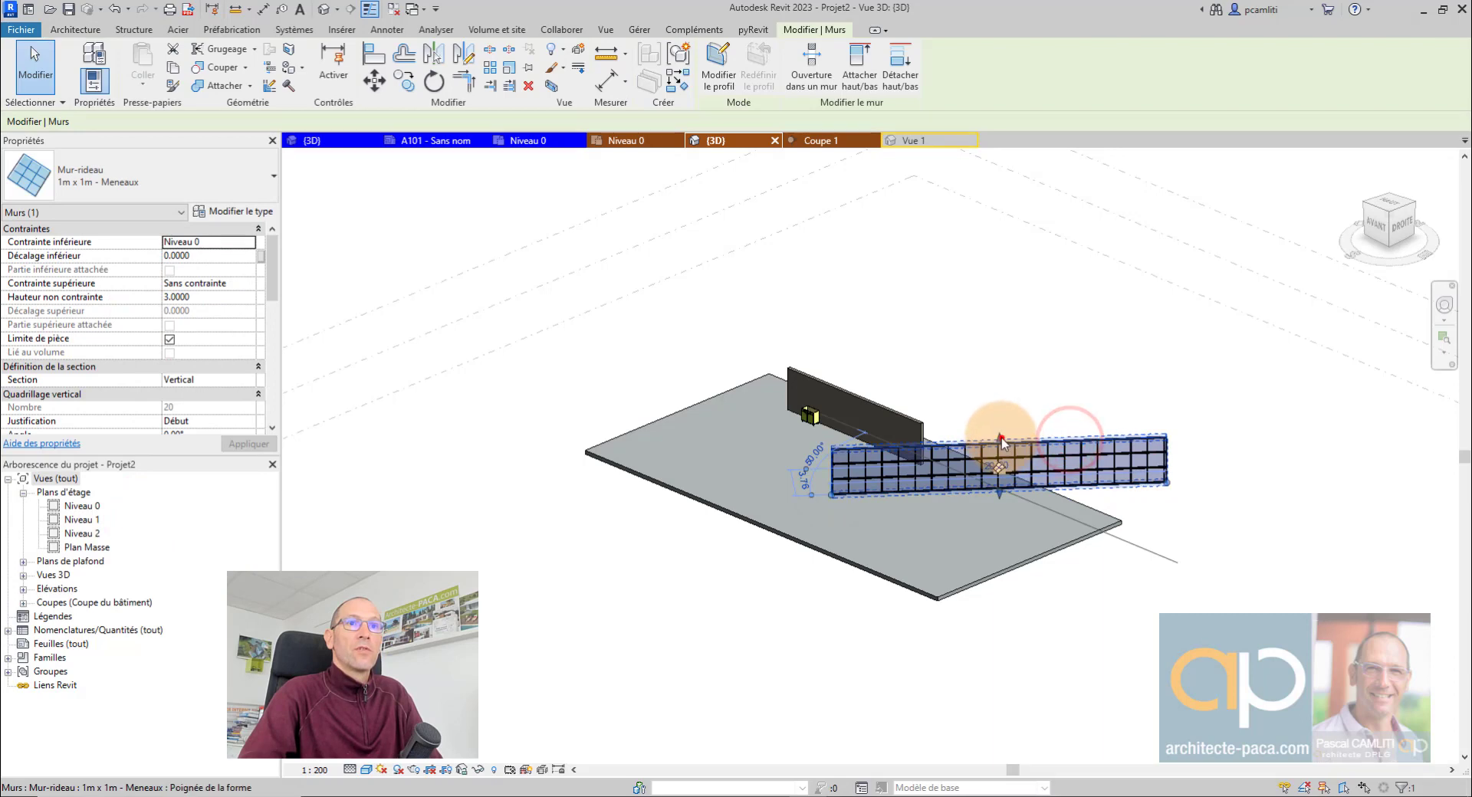
drag(1000, 438, 1027, 389)
key(Escape)
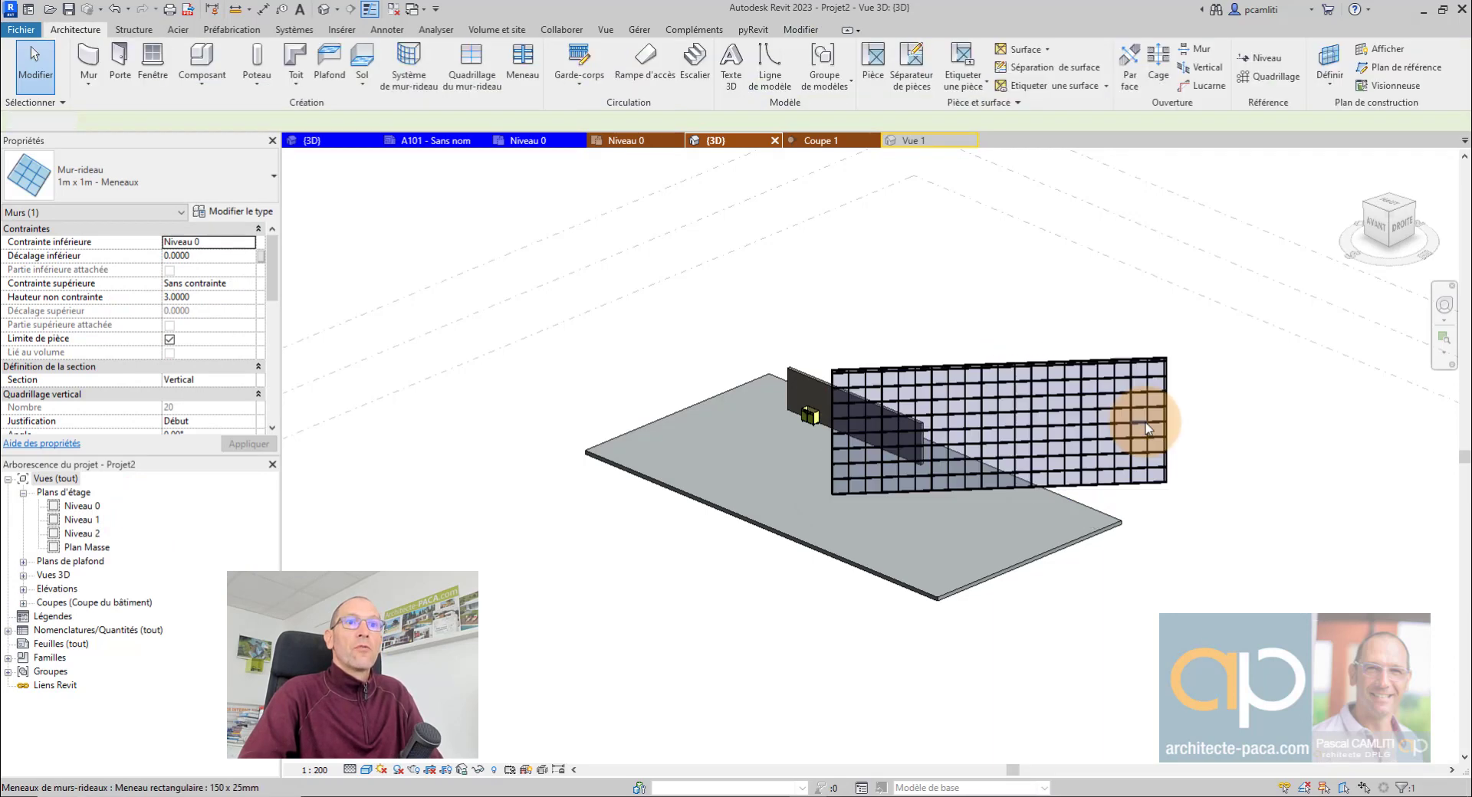
Toggle the activation of controls and dimensions while selecting the curtain wall and one of its top mullions for comparison
scroll(1156, 446, up, 3)
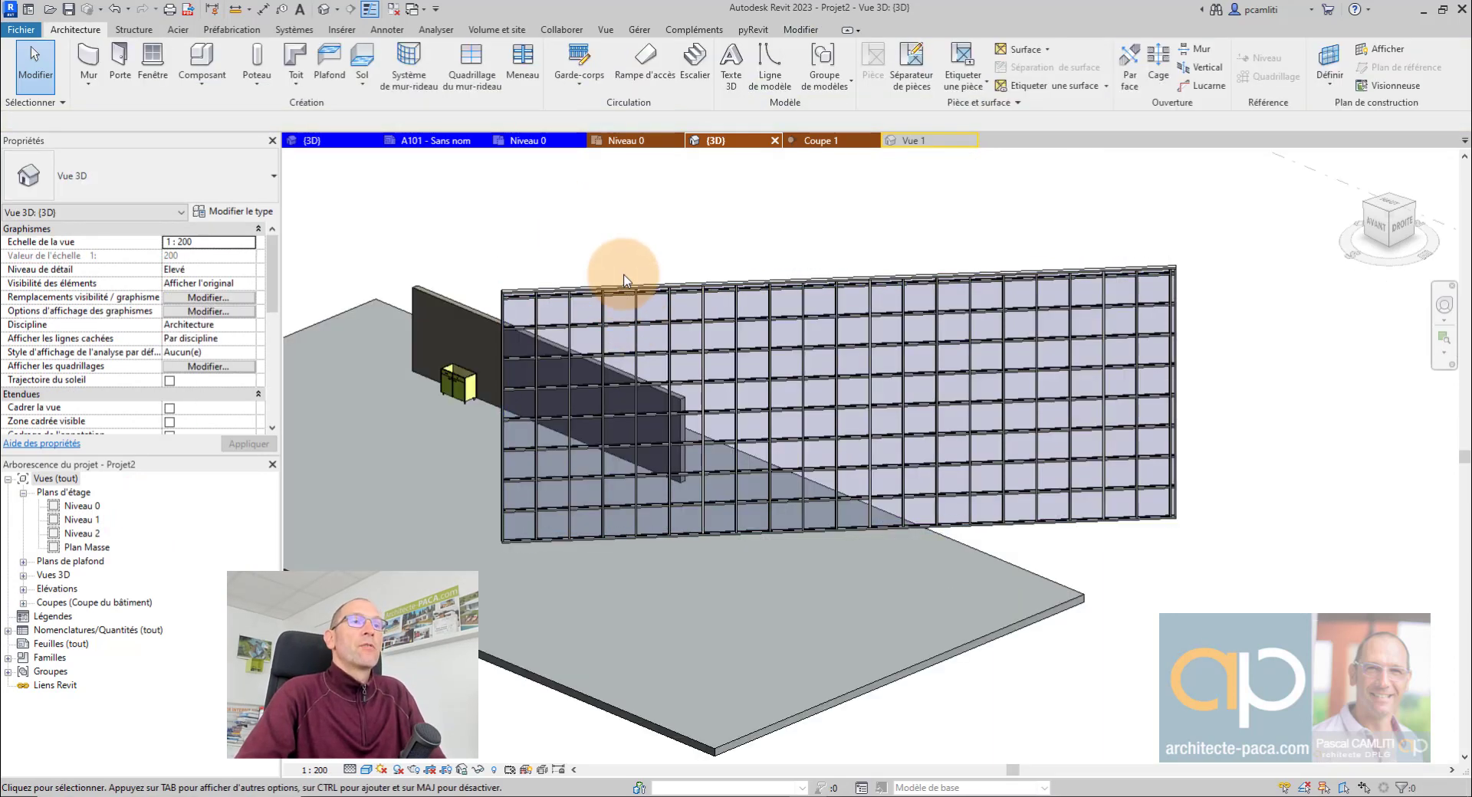
click(621, 279)
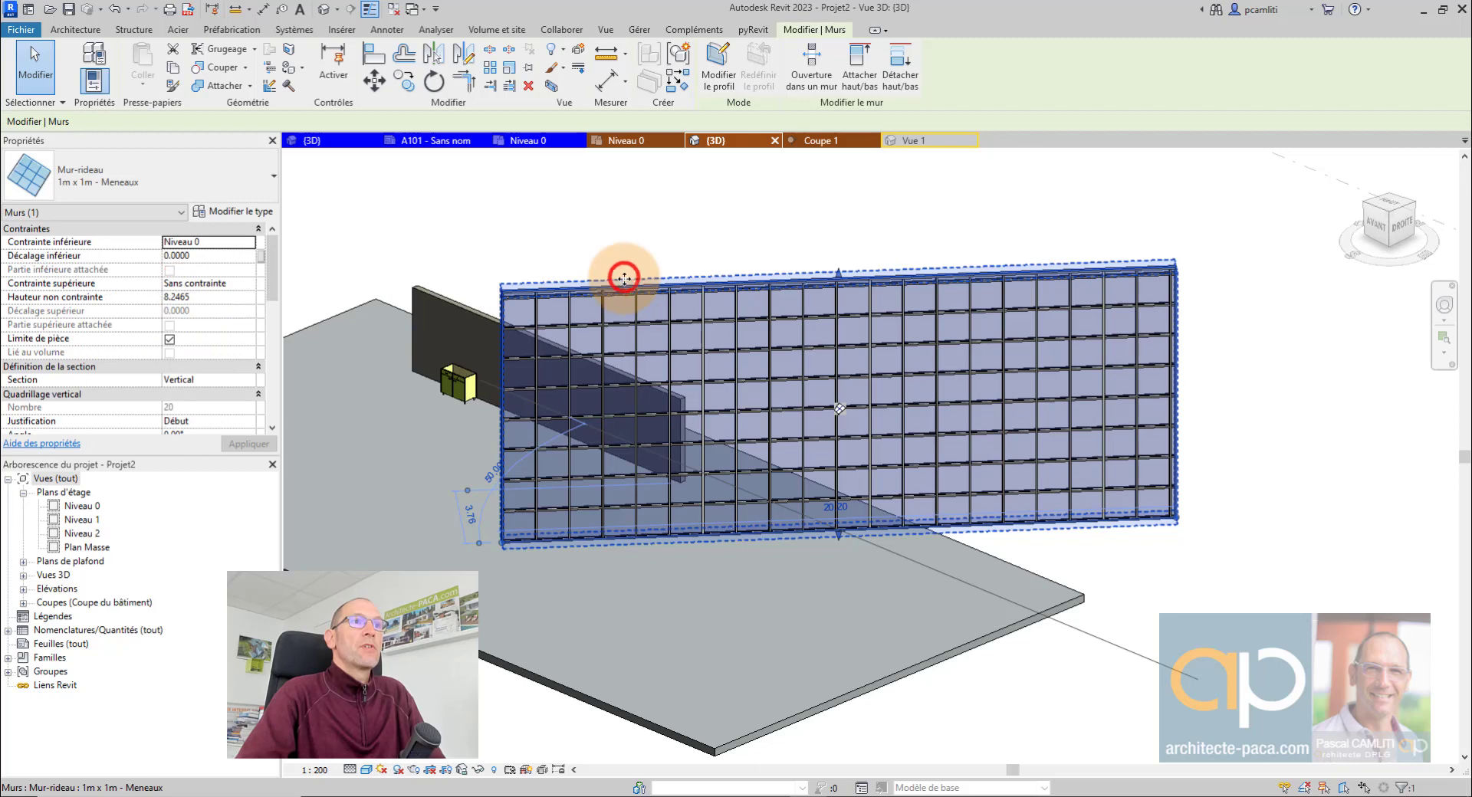
click(212, 9)
click(559, 237)
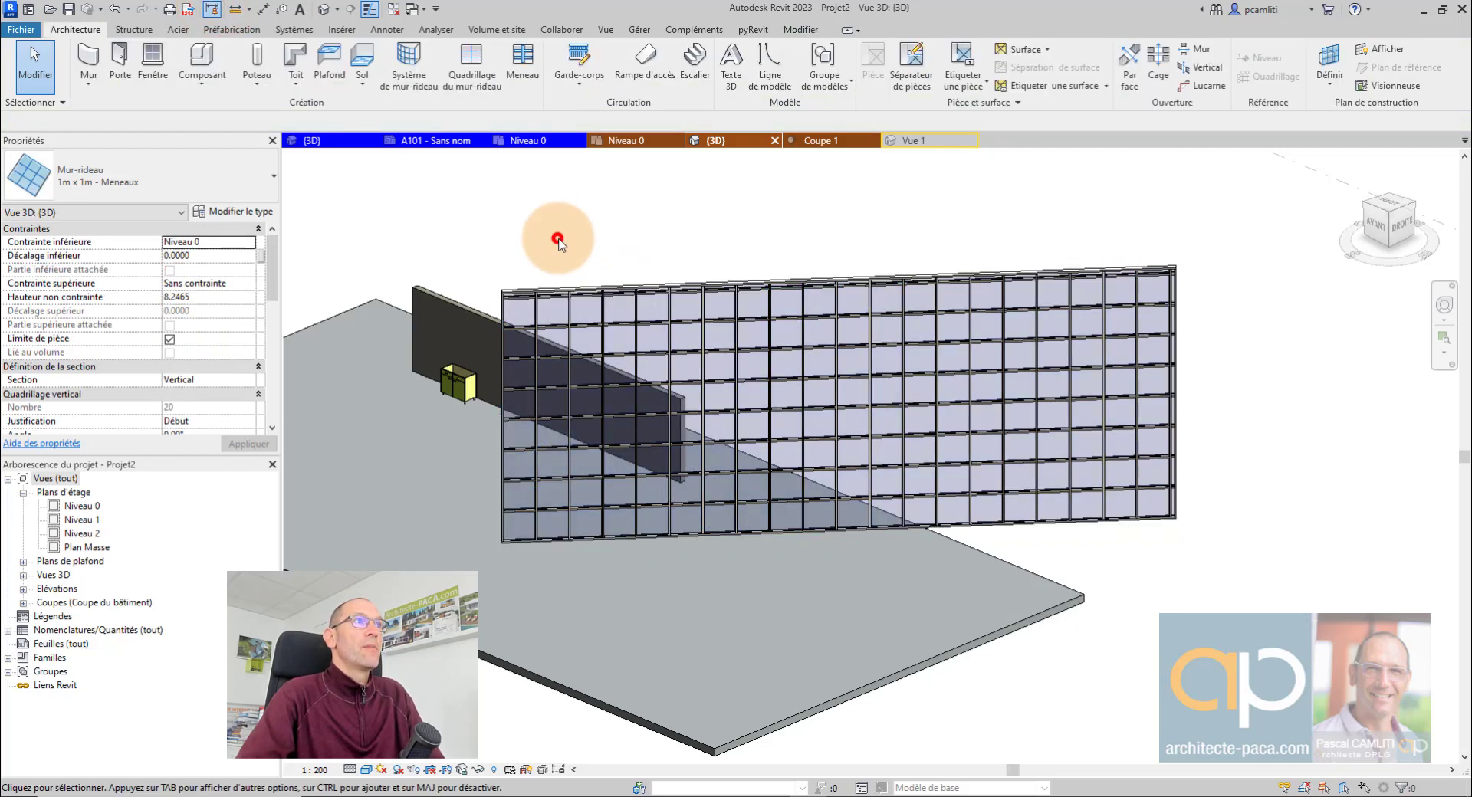
click(563, 285)
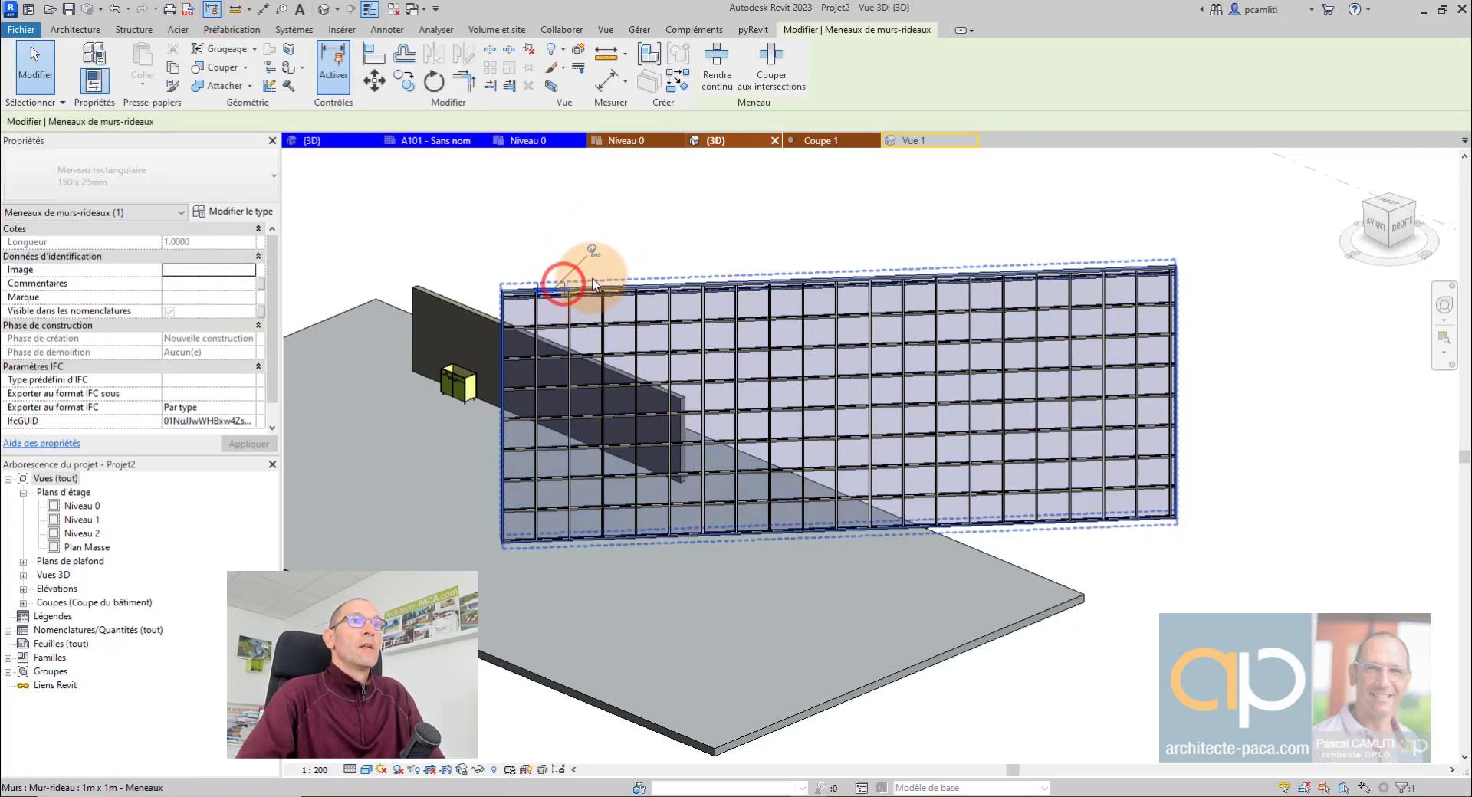
click(591, 276)
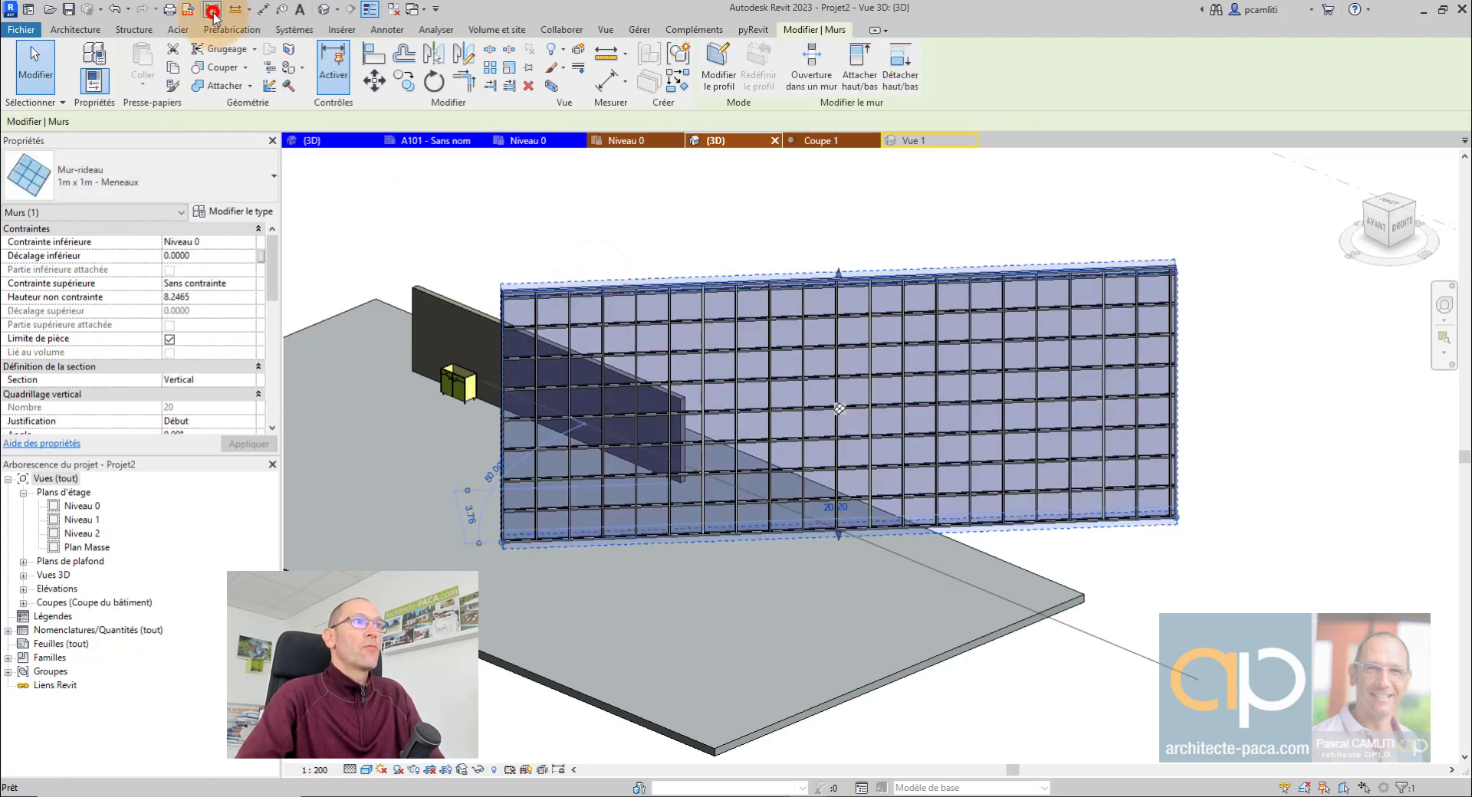
click(212, 9)
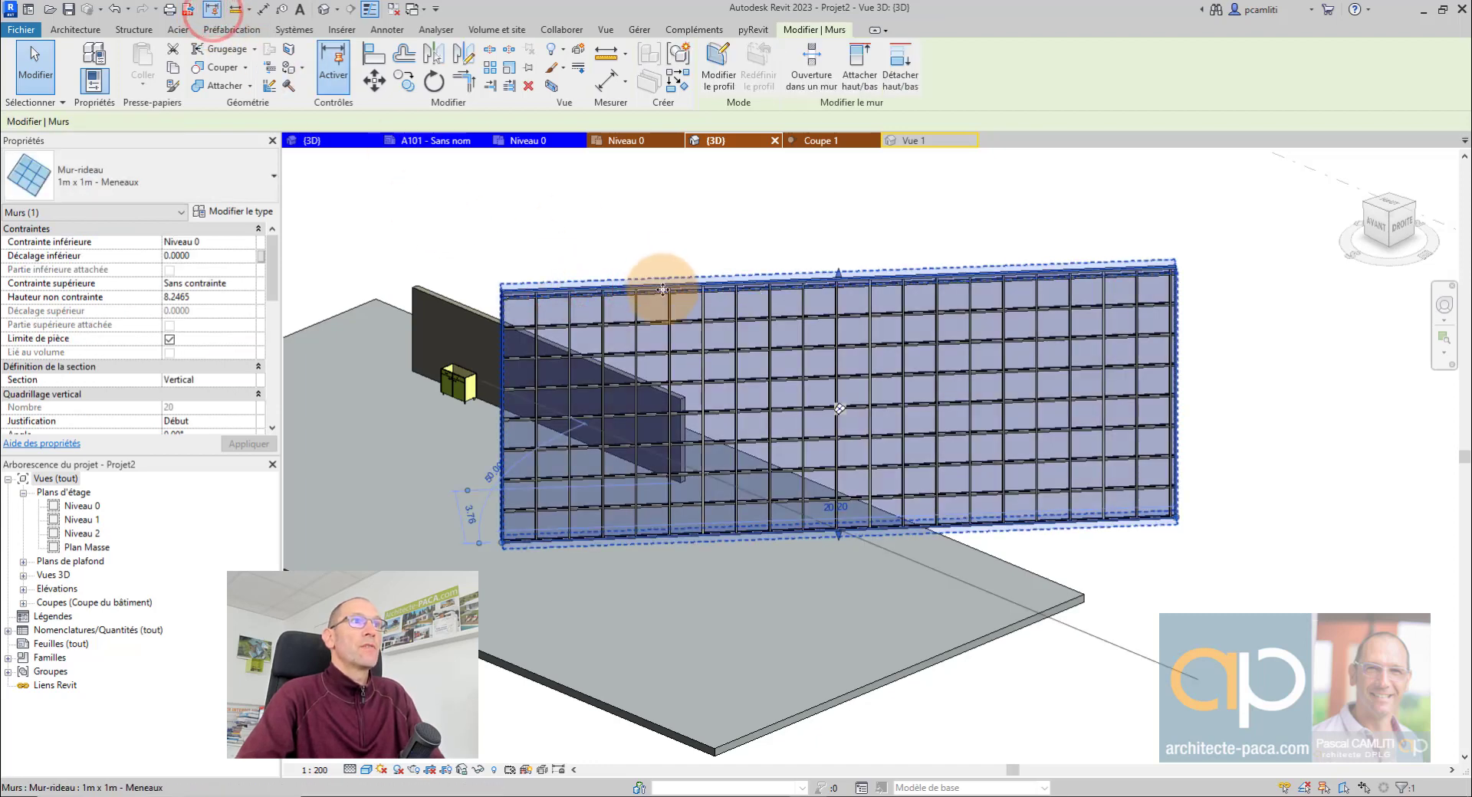
click(667, 253)
click(677, 281)
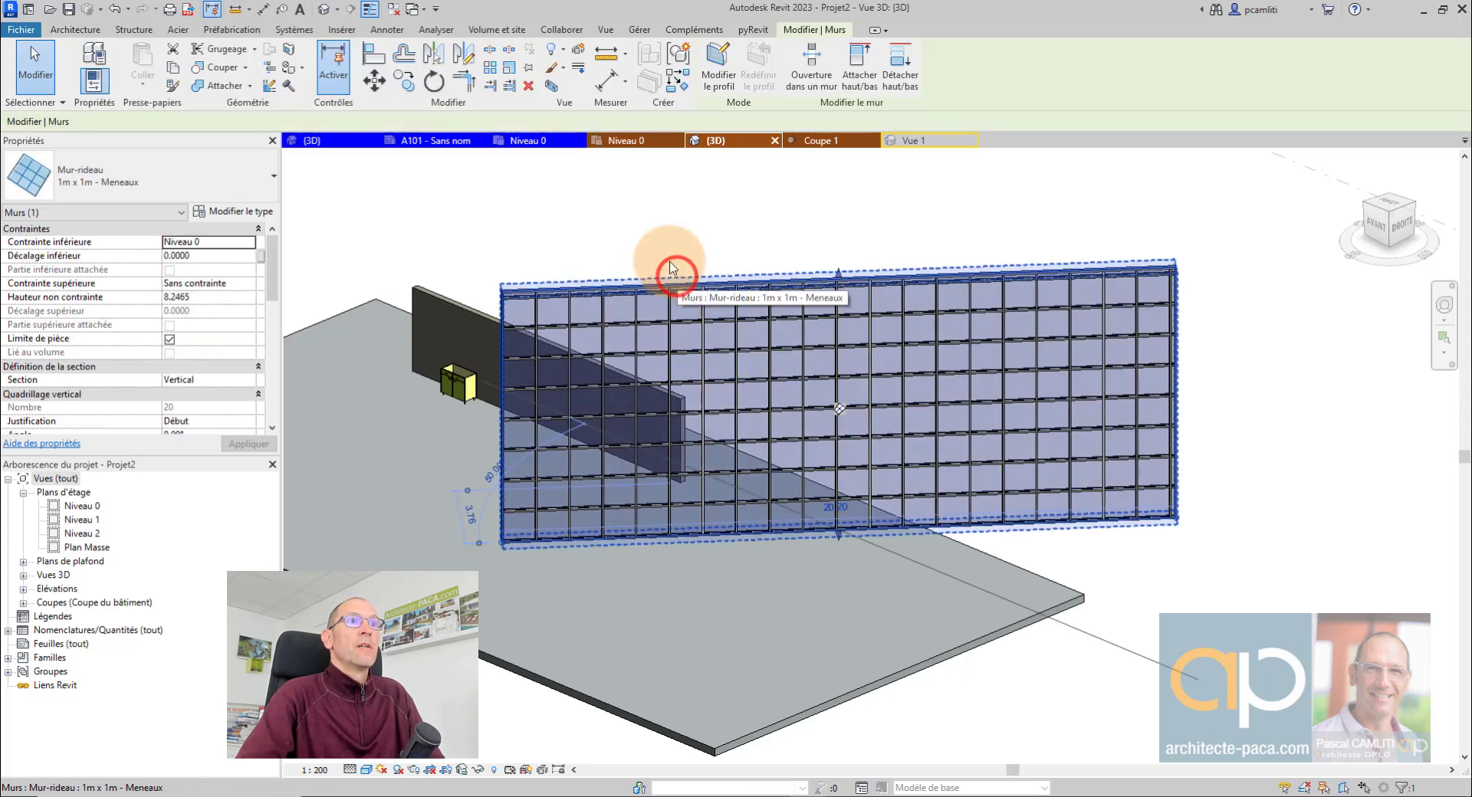
click(345, 59)
click(568, 203)
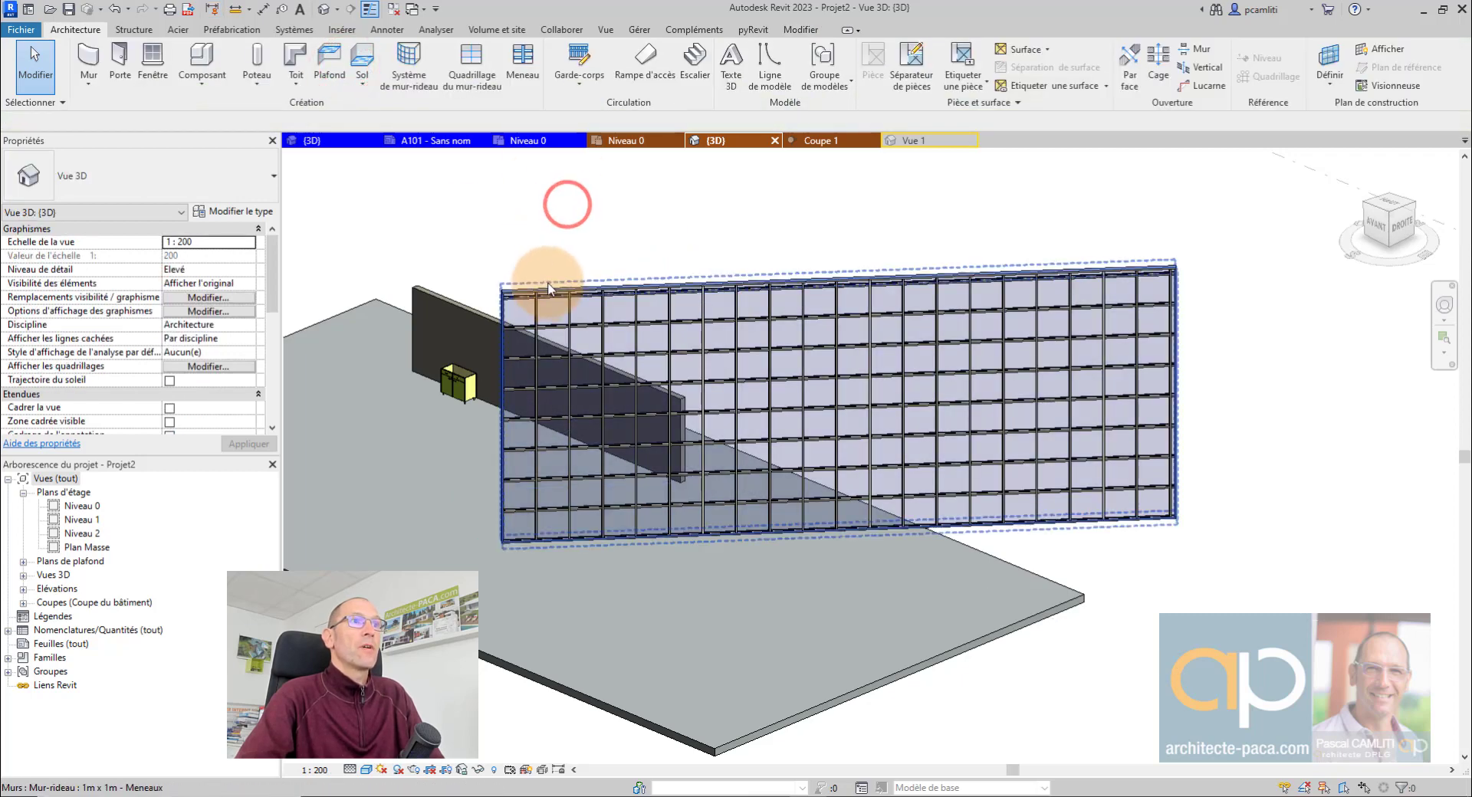
Select the whole curtain wall with its mullions and panels, and toggle the activated controls to compare the pin display
click(550, 283)
click(509, 239)
drag(476, 236, 1200, 580)
click(337, 66)
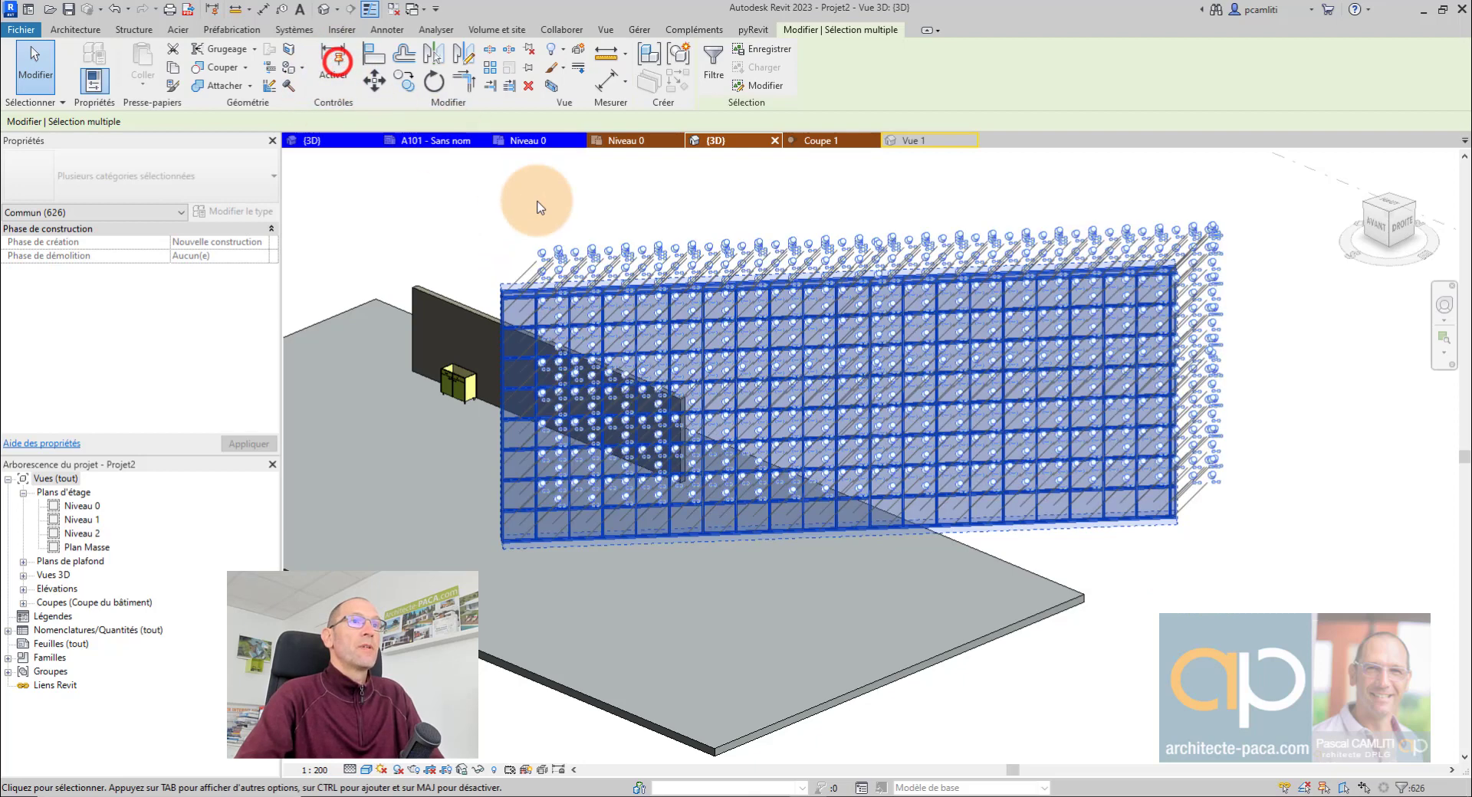
click(342, 76)
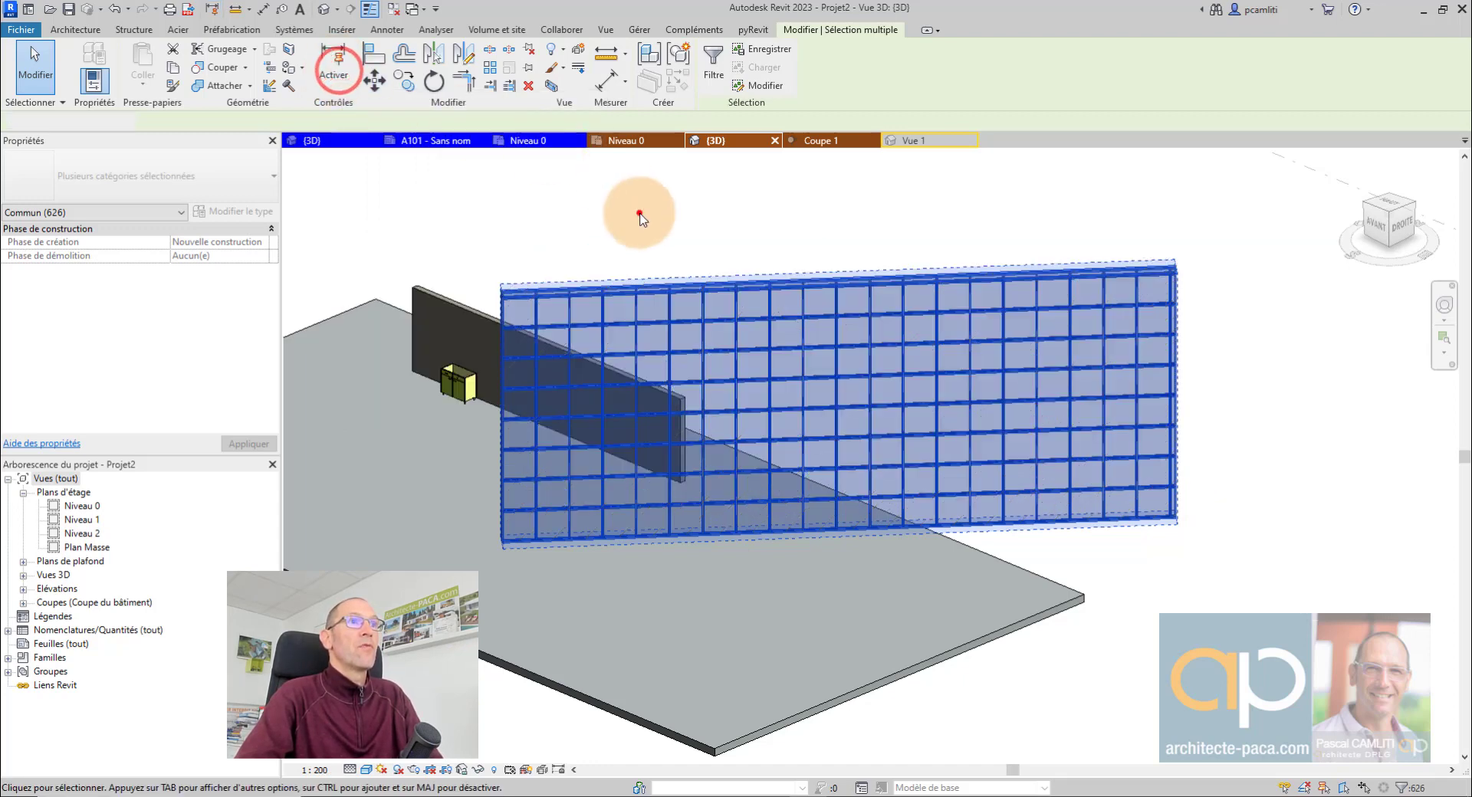
click(641, 214)
Select individual mullions along the top and in the middle of the curtain wall to check their pin display
click(651, 291)
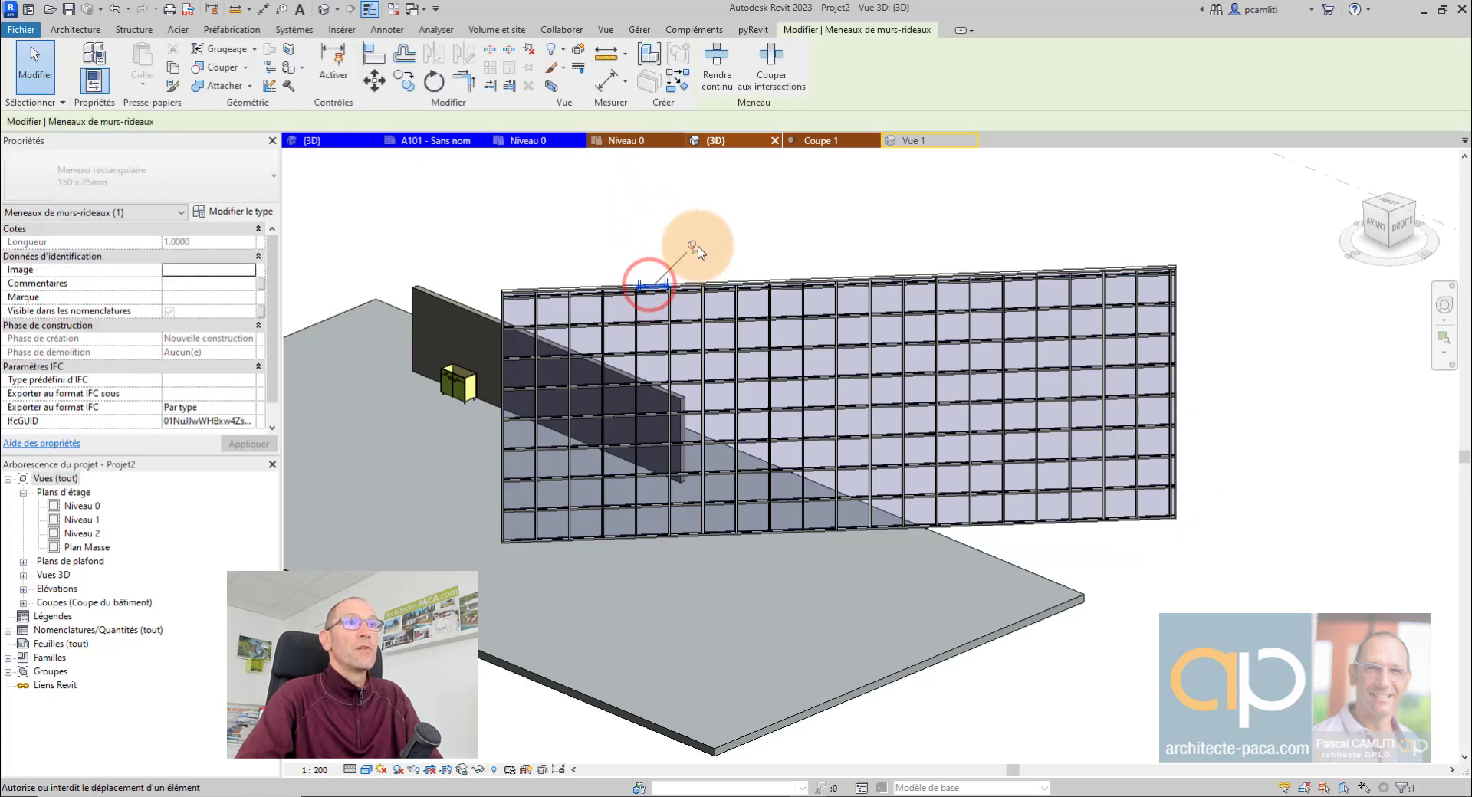
click(740, 226)
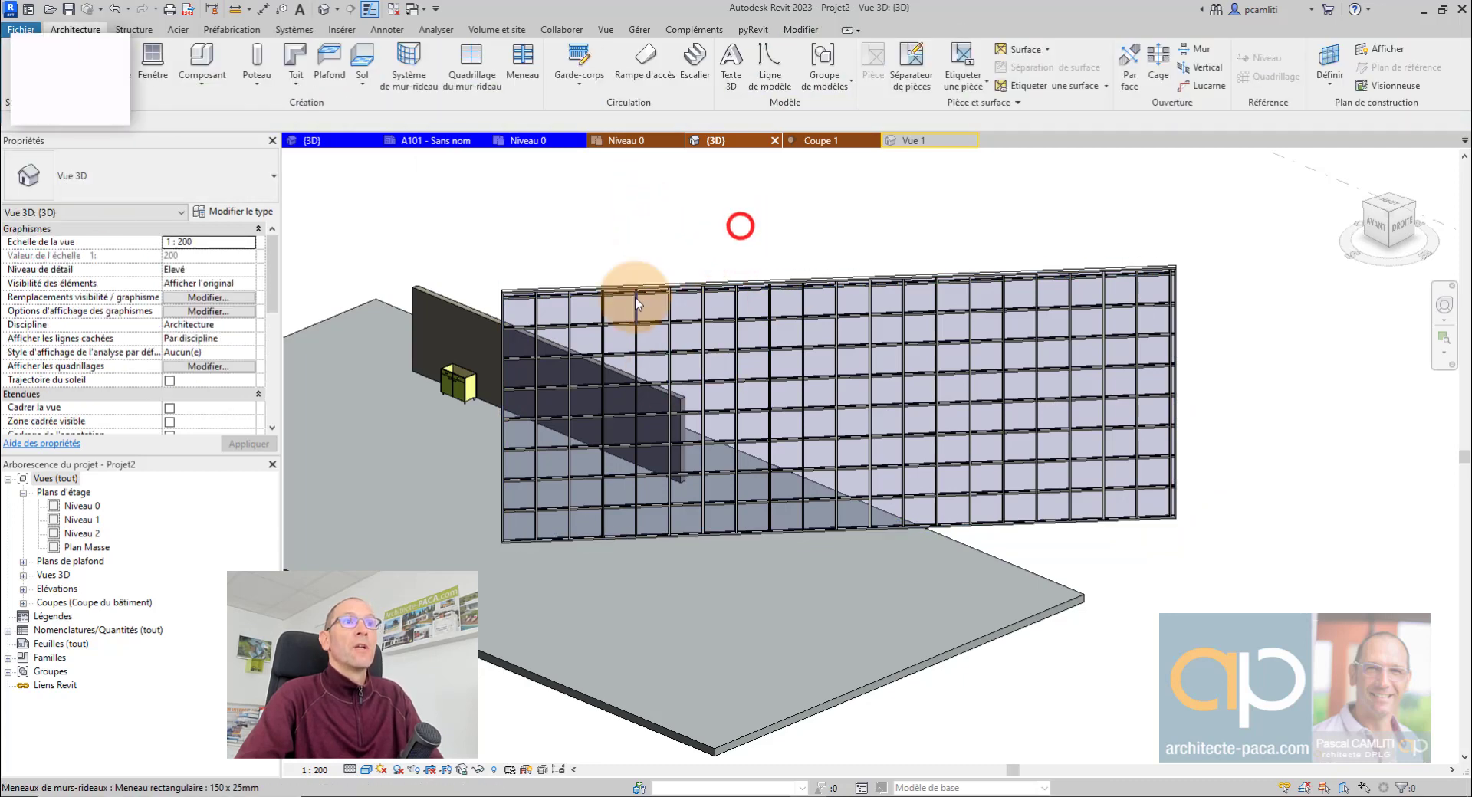
click(886, 402)
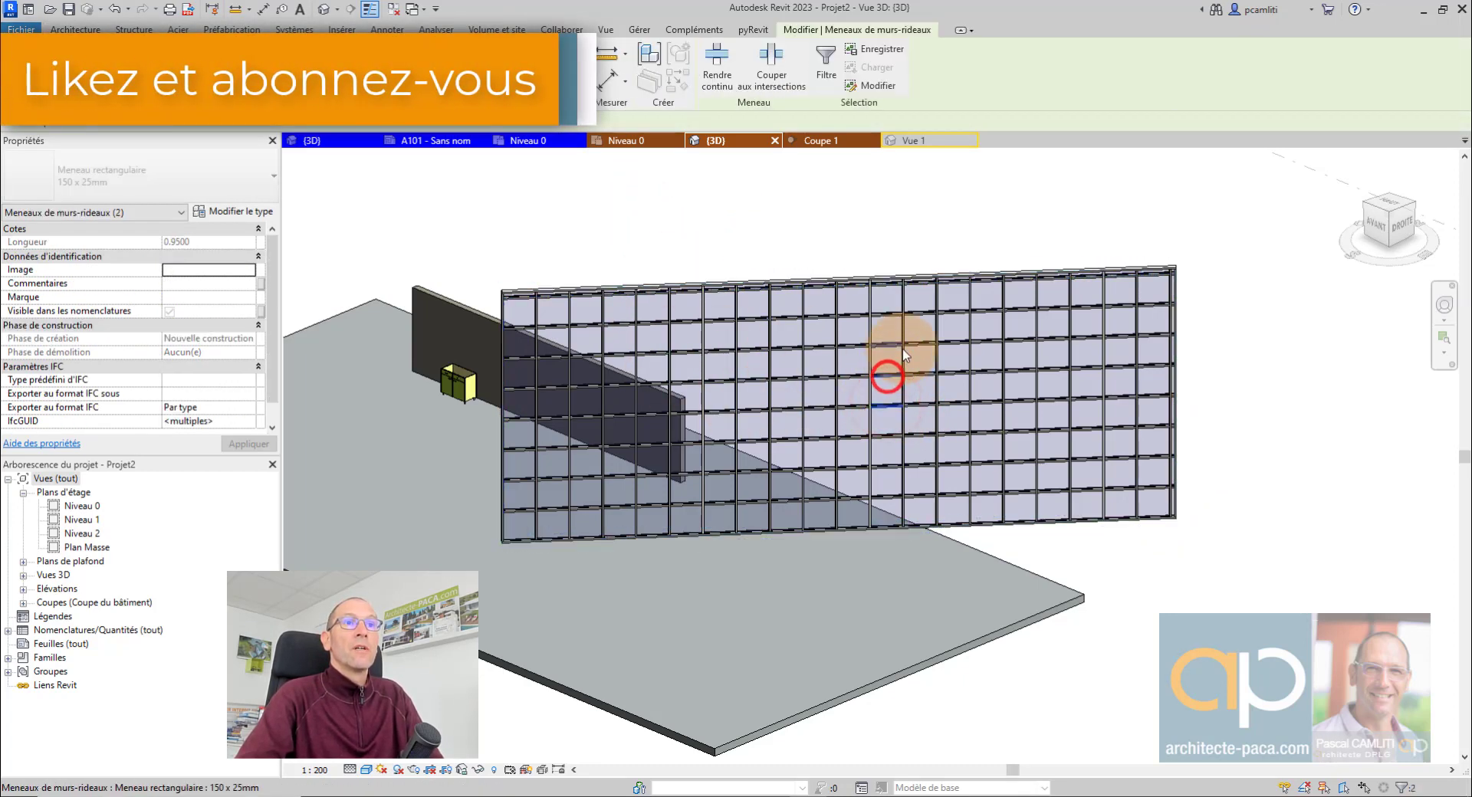
click(917, 219)
click(1218, 538)
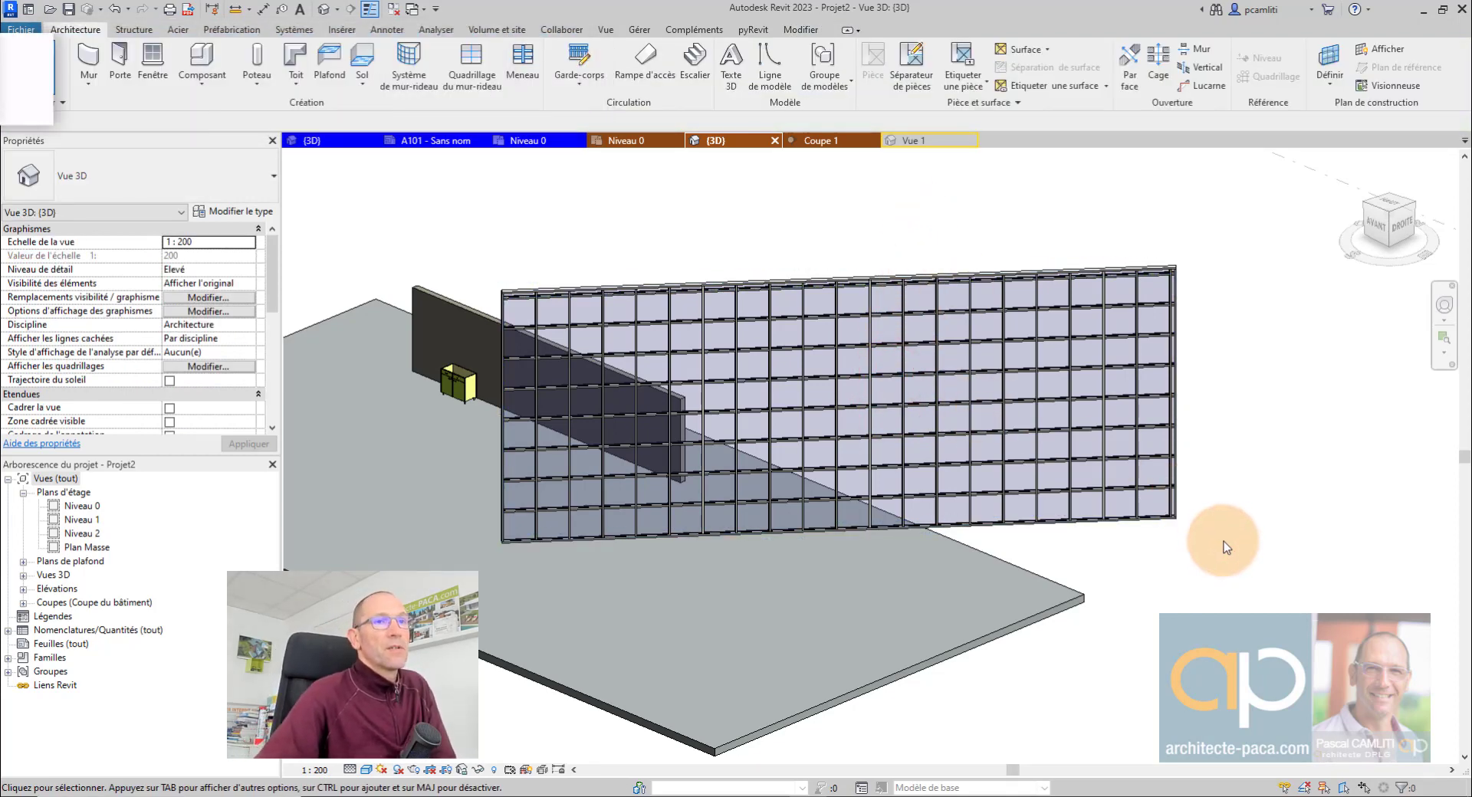
click(1225, 548)
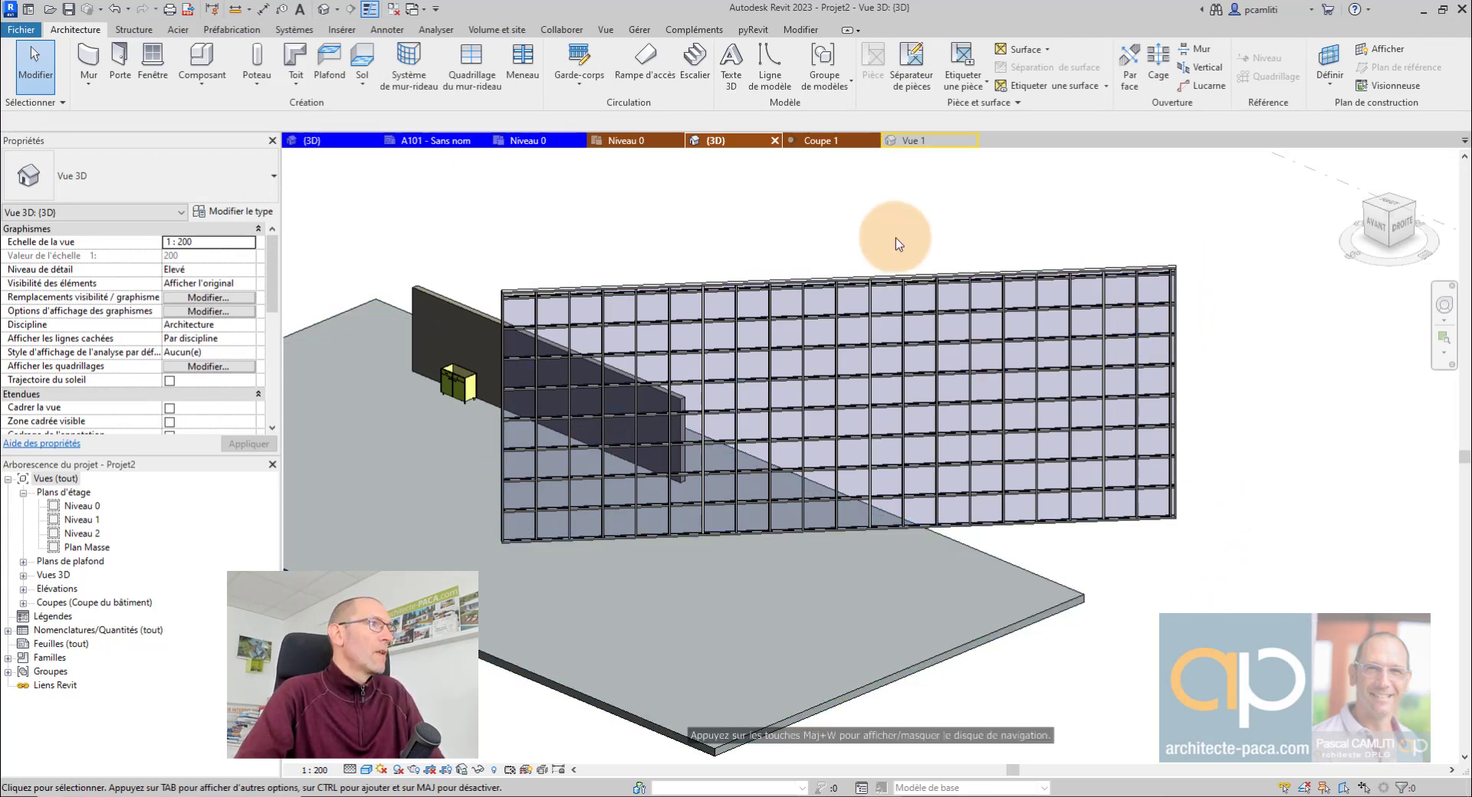
click(929, 241)
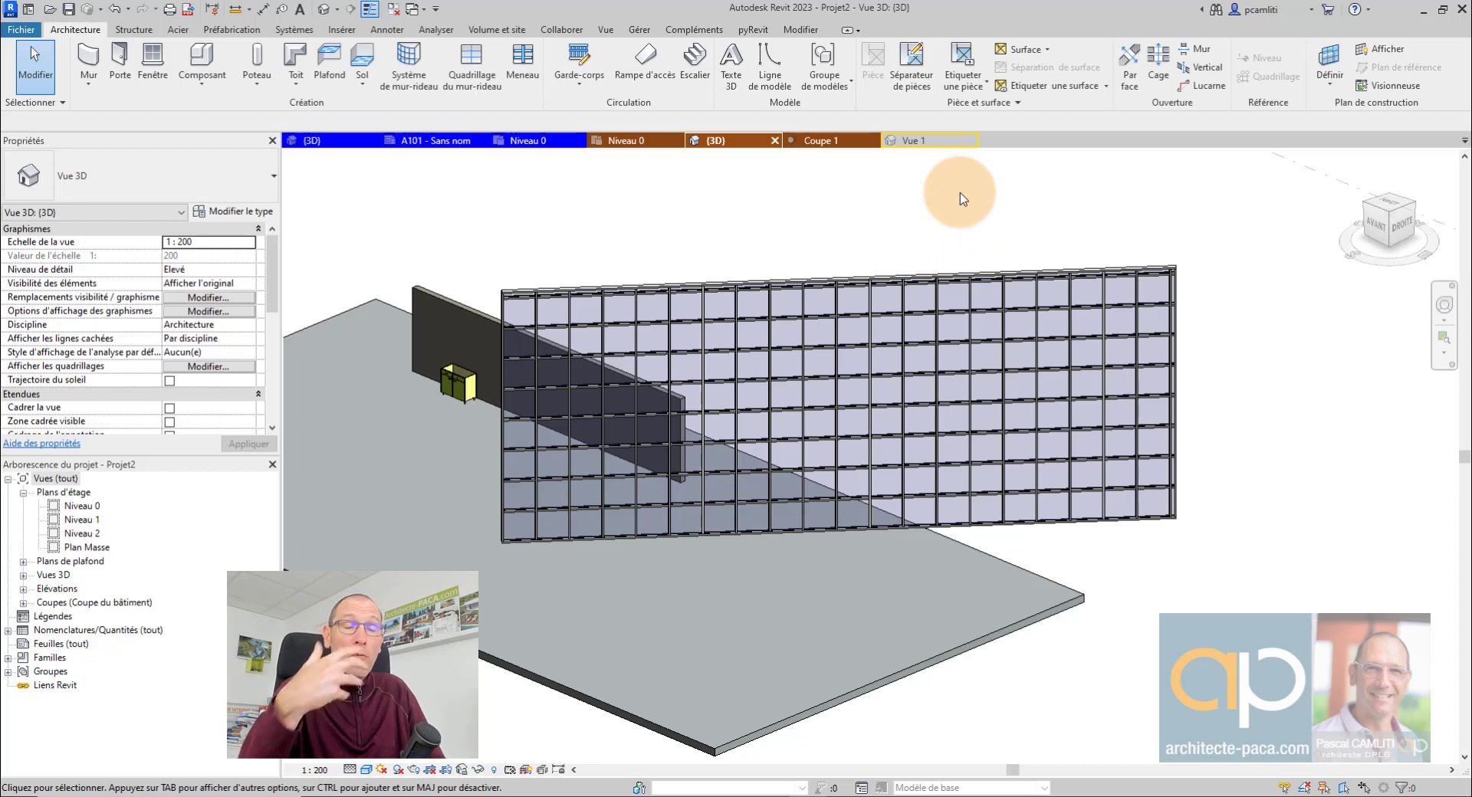
Orbit the Projet2 3D view with the navigation wheel and inspect the thumbnails of its rewind history
click(1447, 309)
click(1307, 341)
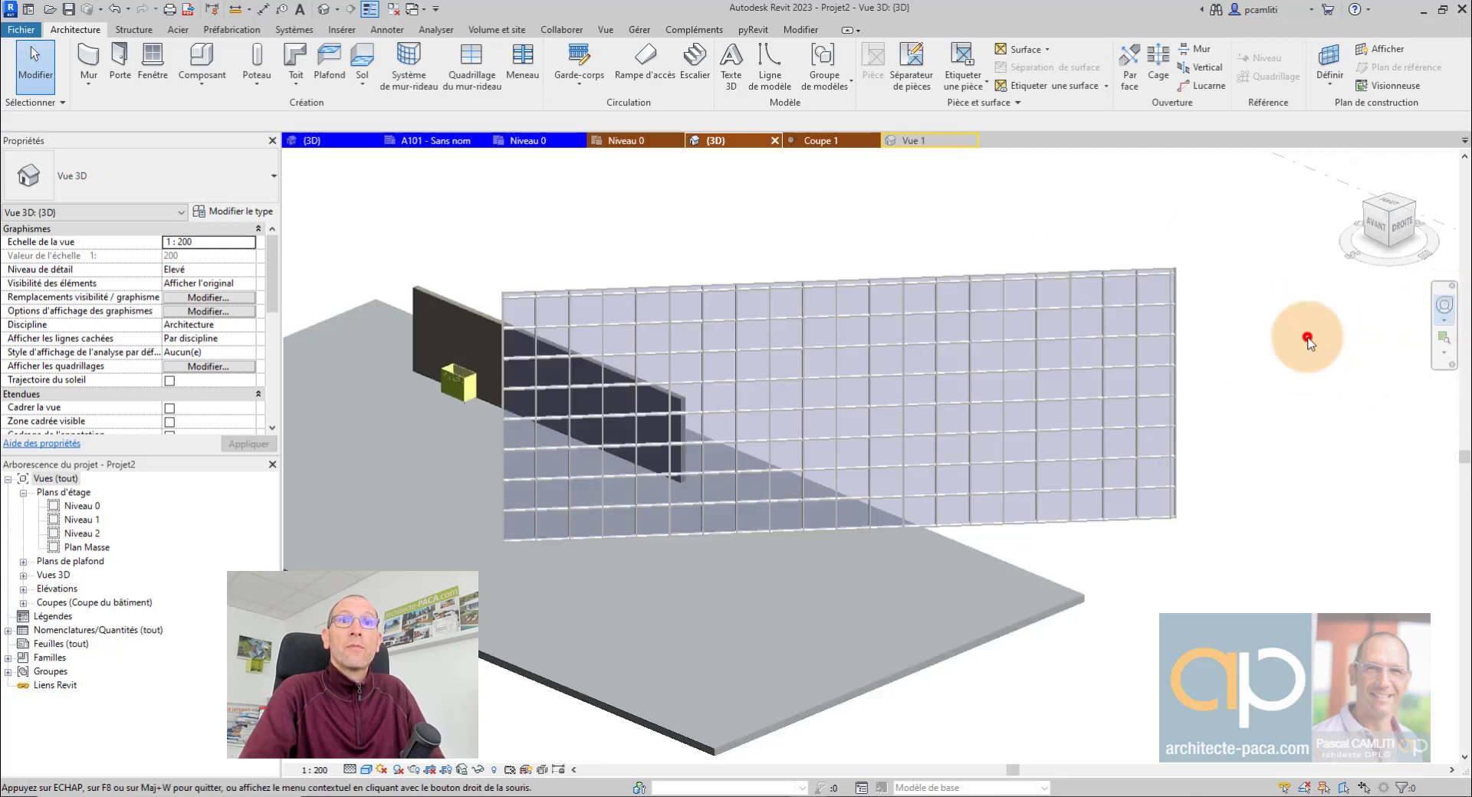
drag(1307, 341, 1370, 342)
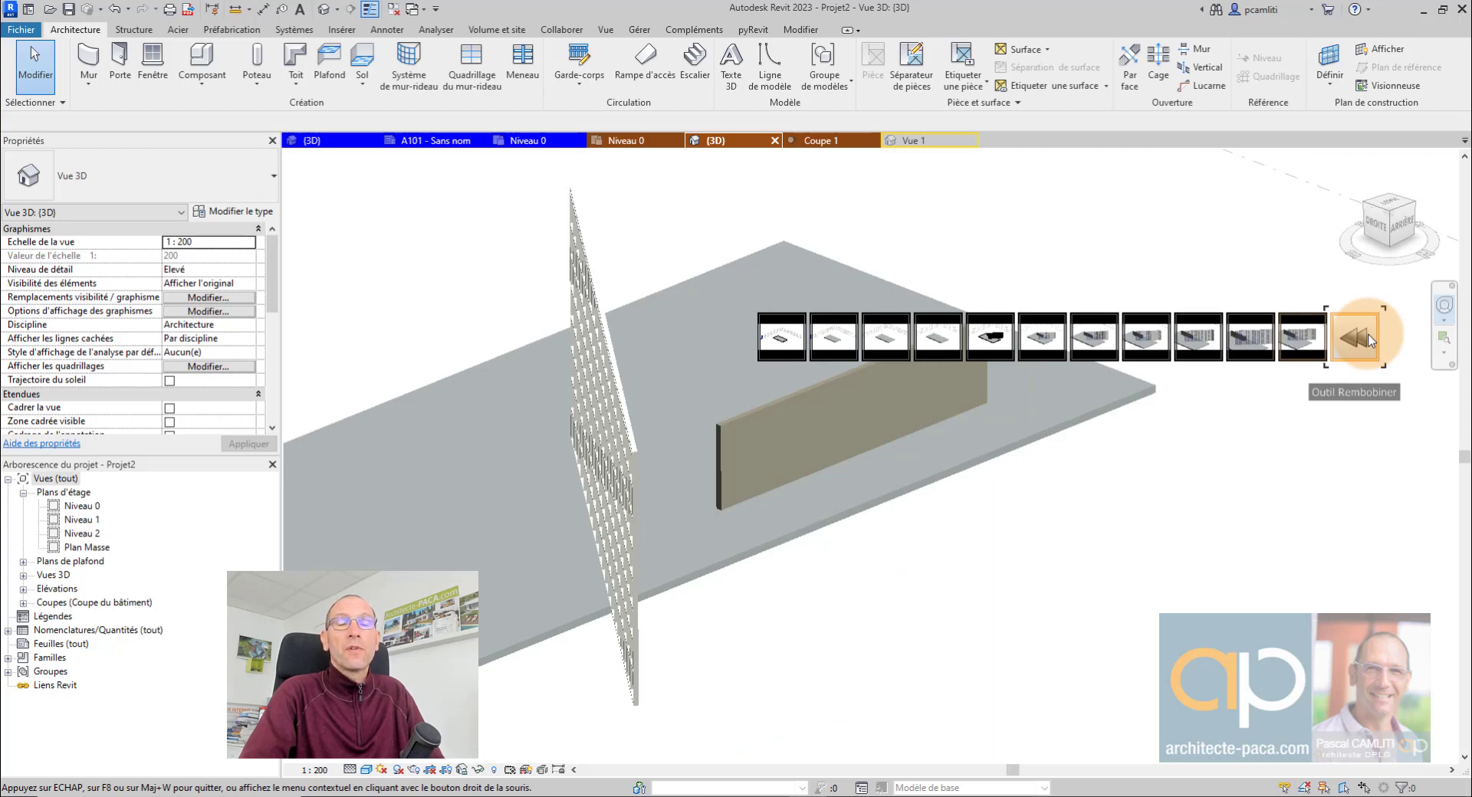
drag(1370, 341, 1344, 387)
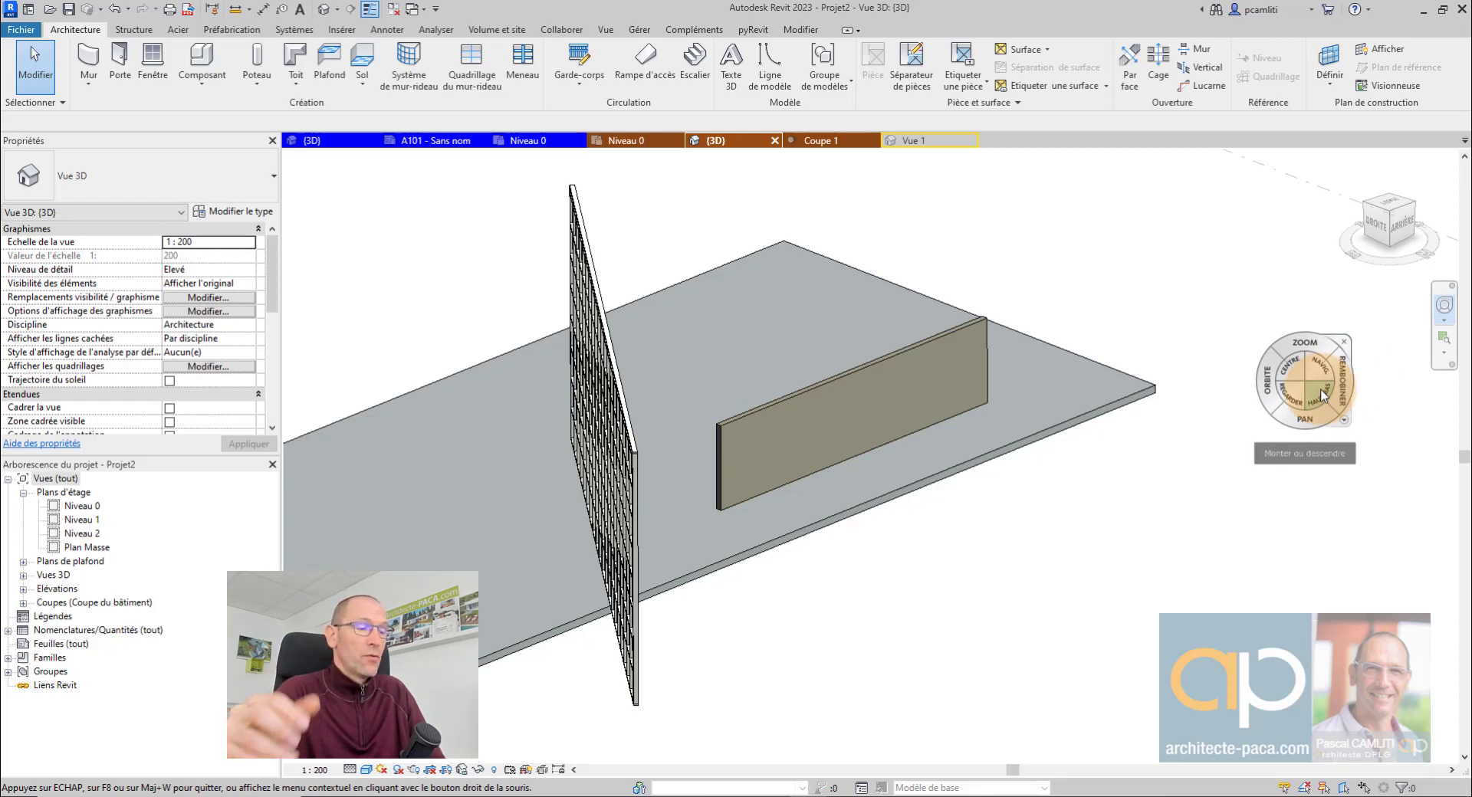
key(Escape)
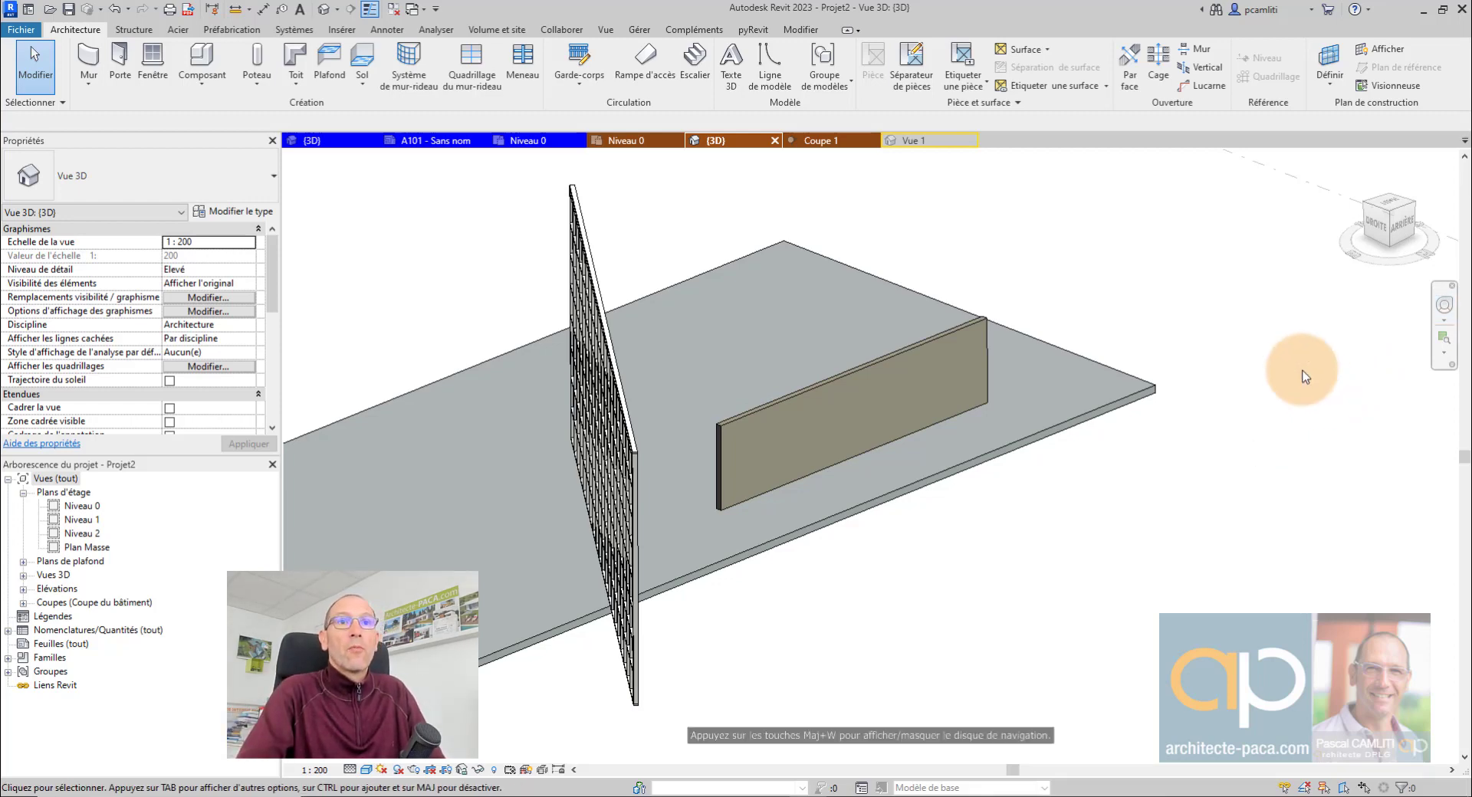
Review the Historique de rembobinage setting in the SteeringWheels options and close the options without changes
click(21, 32)
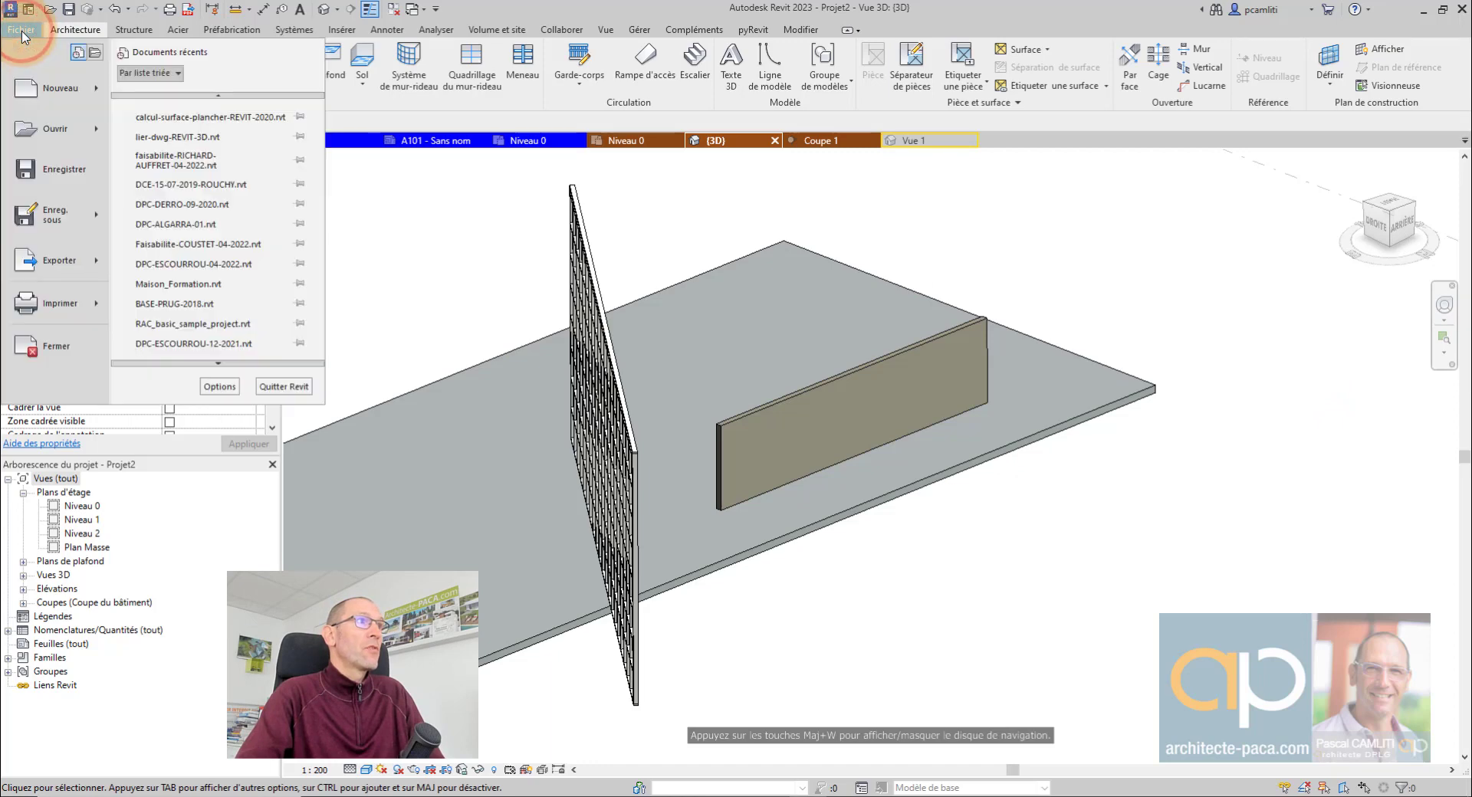
click(231, 387)
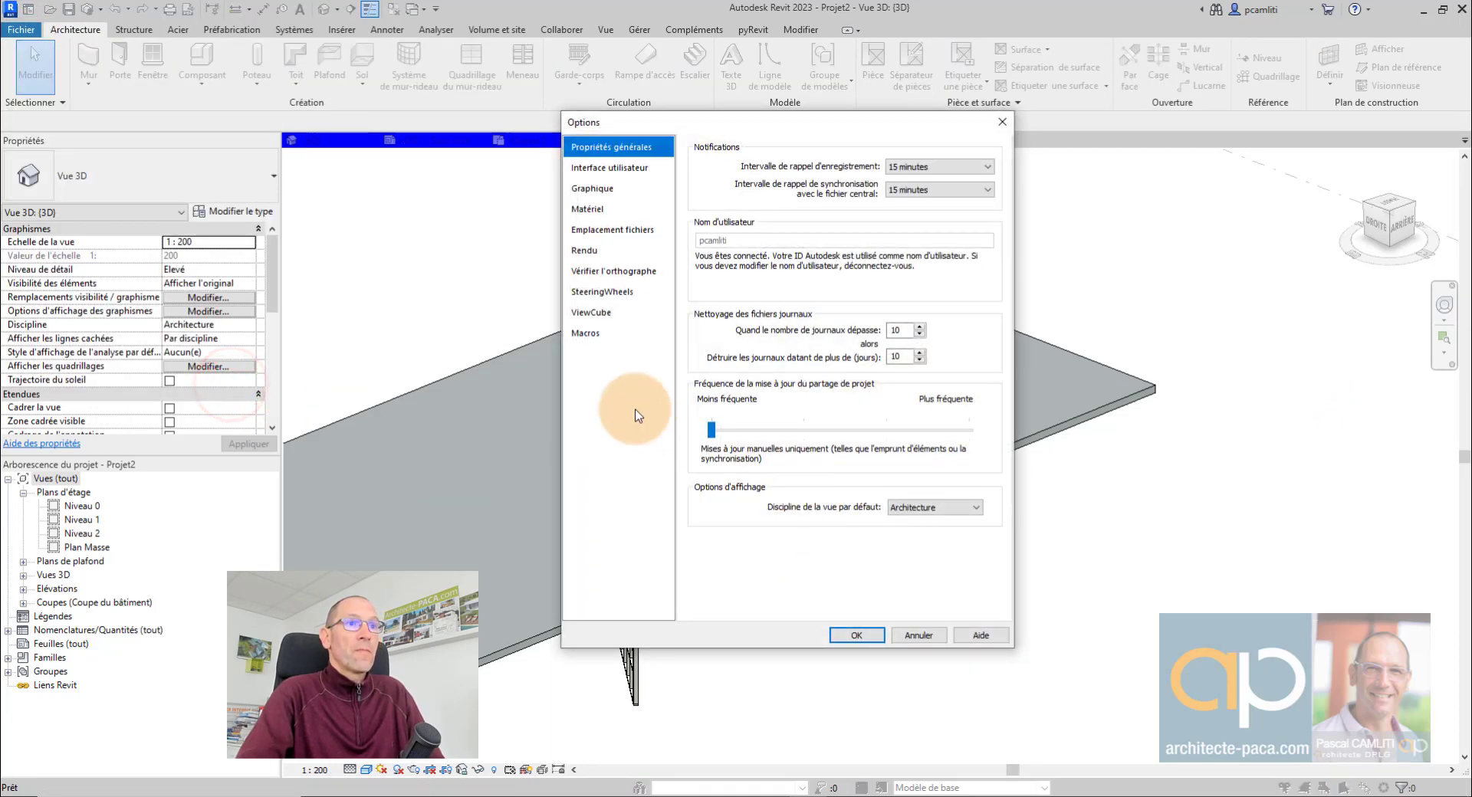
click(602, 291)
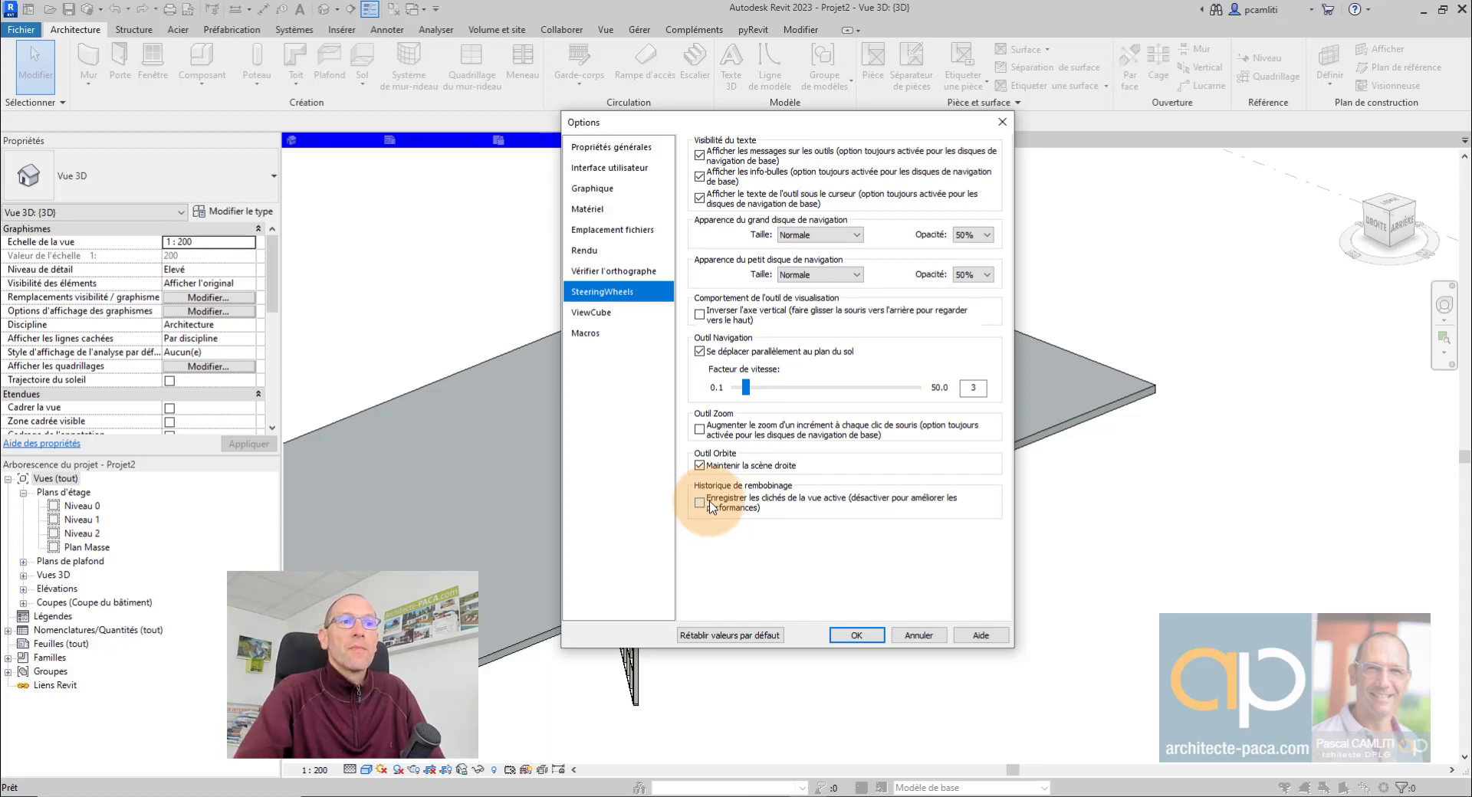
click(919, 635)
click(1003, 597)
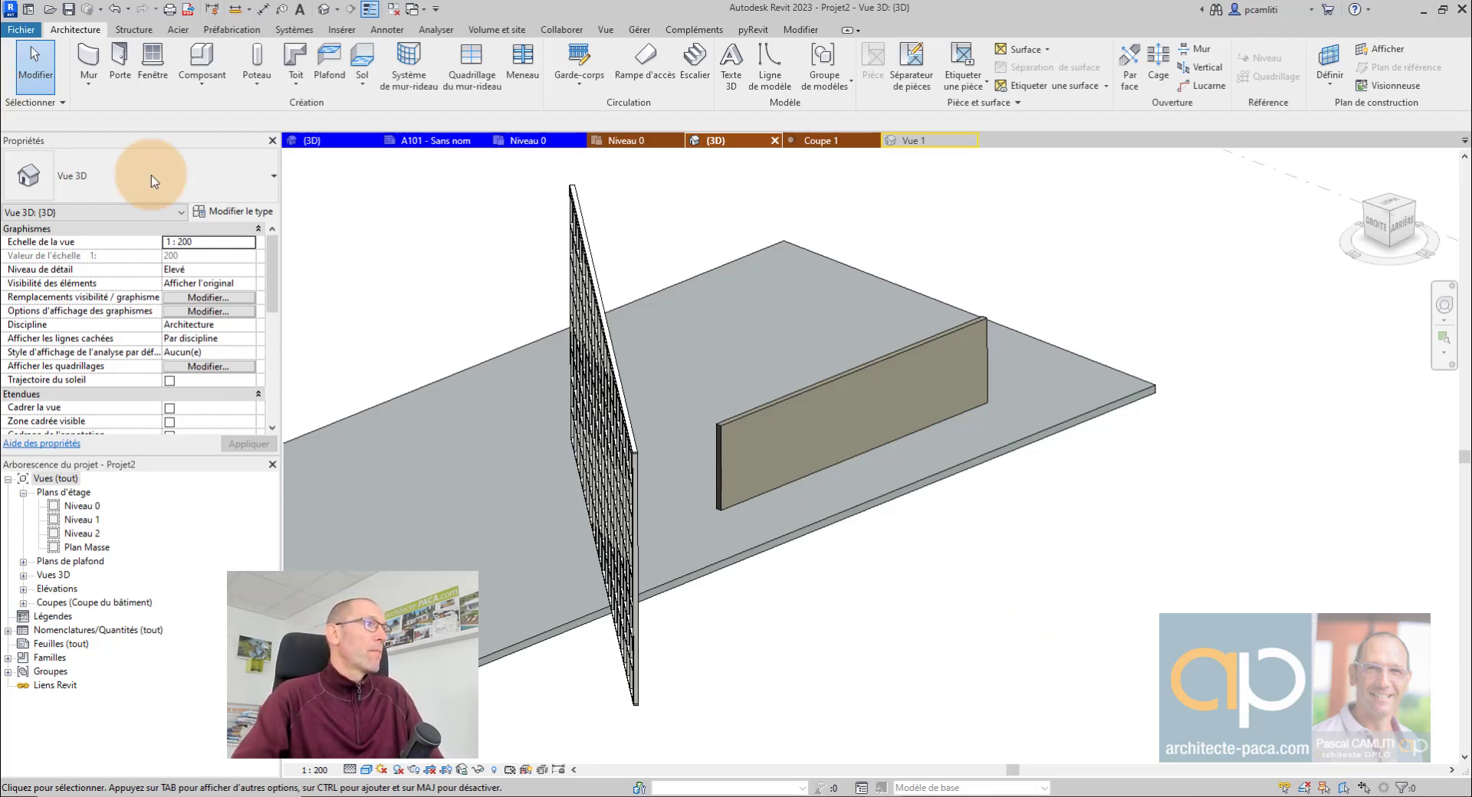
click(437, 228)
In the 3D view of 132-REVIT-2023, displace the 1.20m x 1.15m side window outward from its wall and add displacement paths at its corners
click(321, 143)
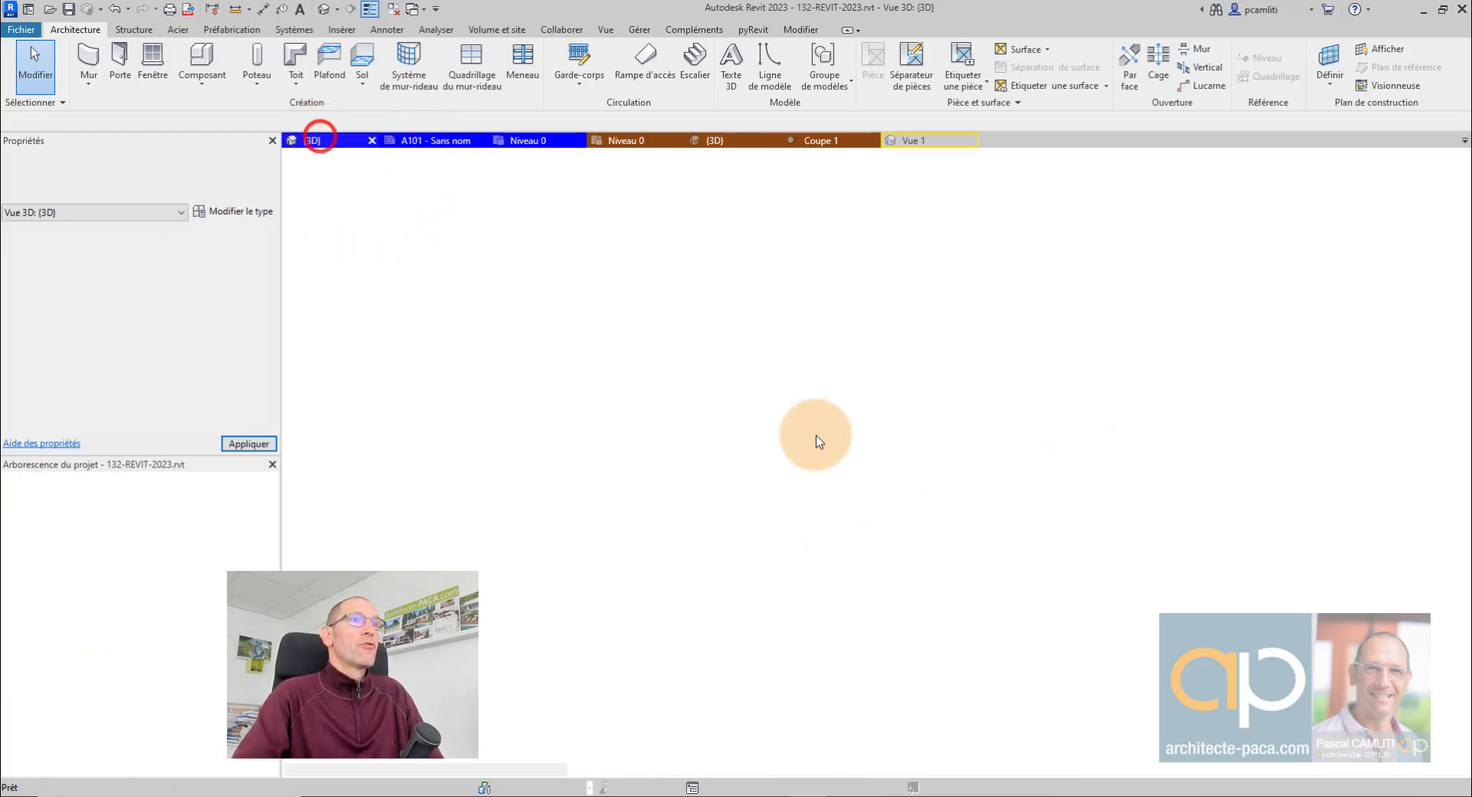
click(743, 418)
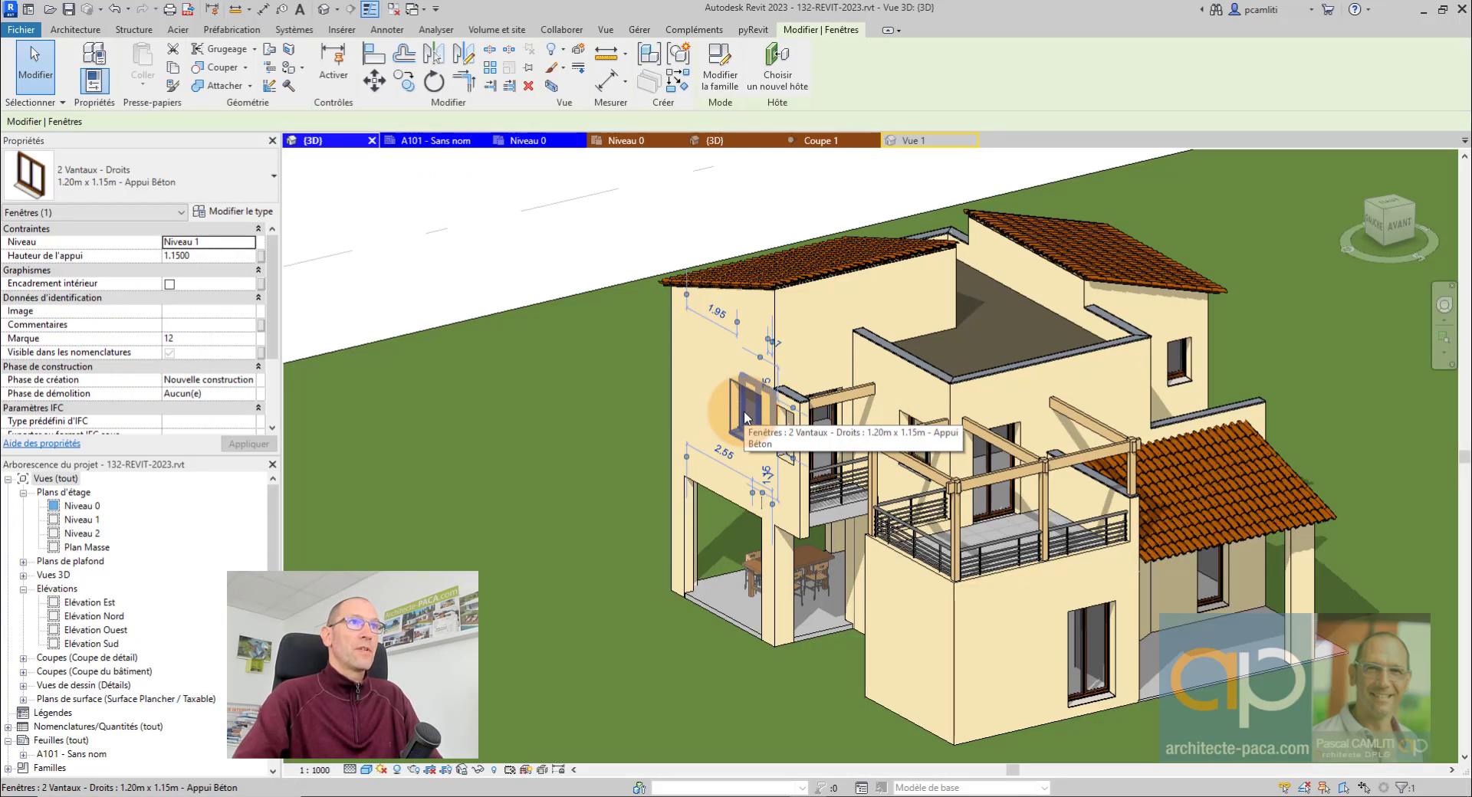
click(578, 52)
drag(786, 412, 724, 418)
click(812, 75)
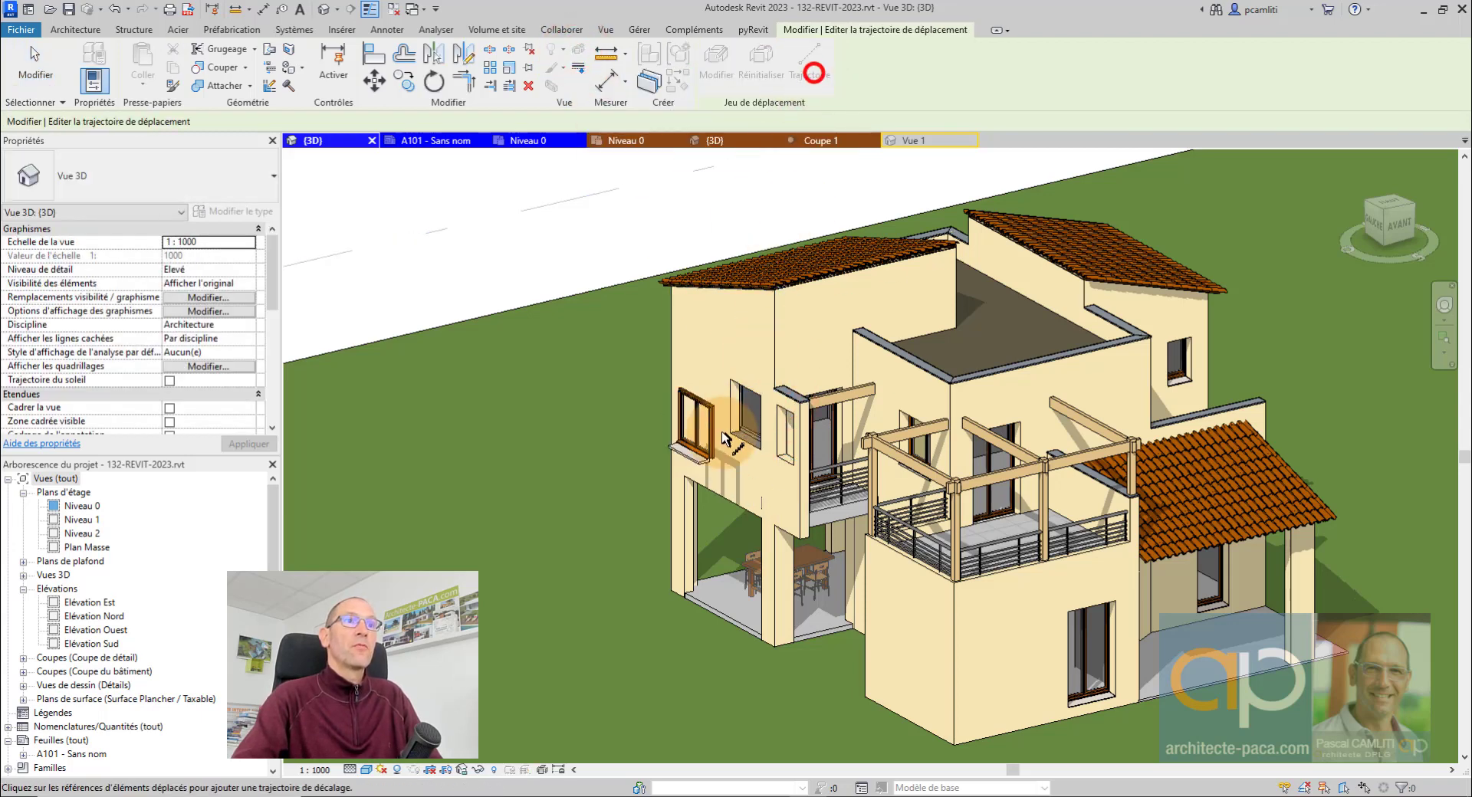
click(687, 397)
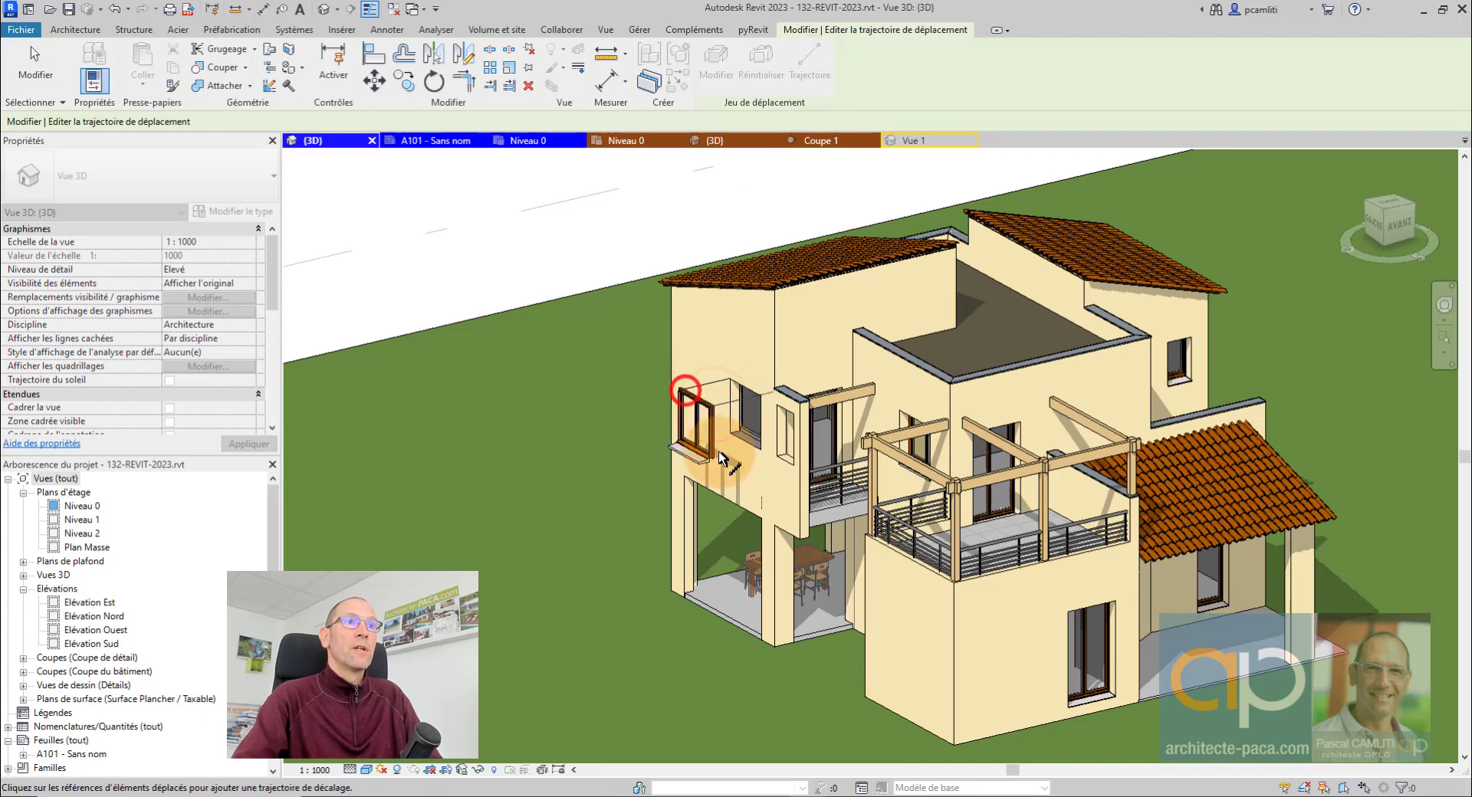
click(695, 446)
key(Escape)
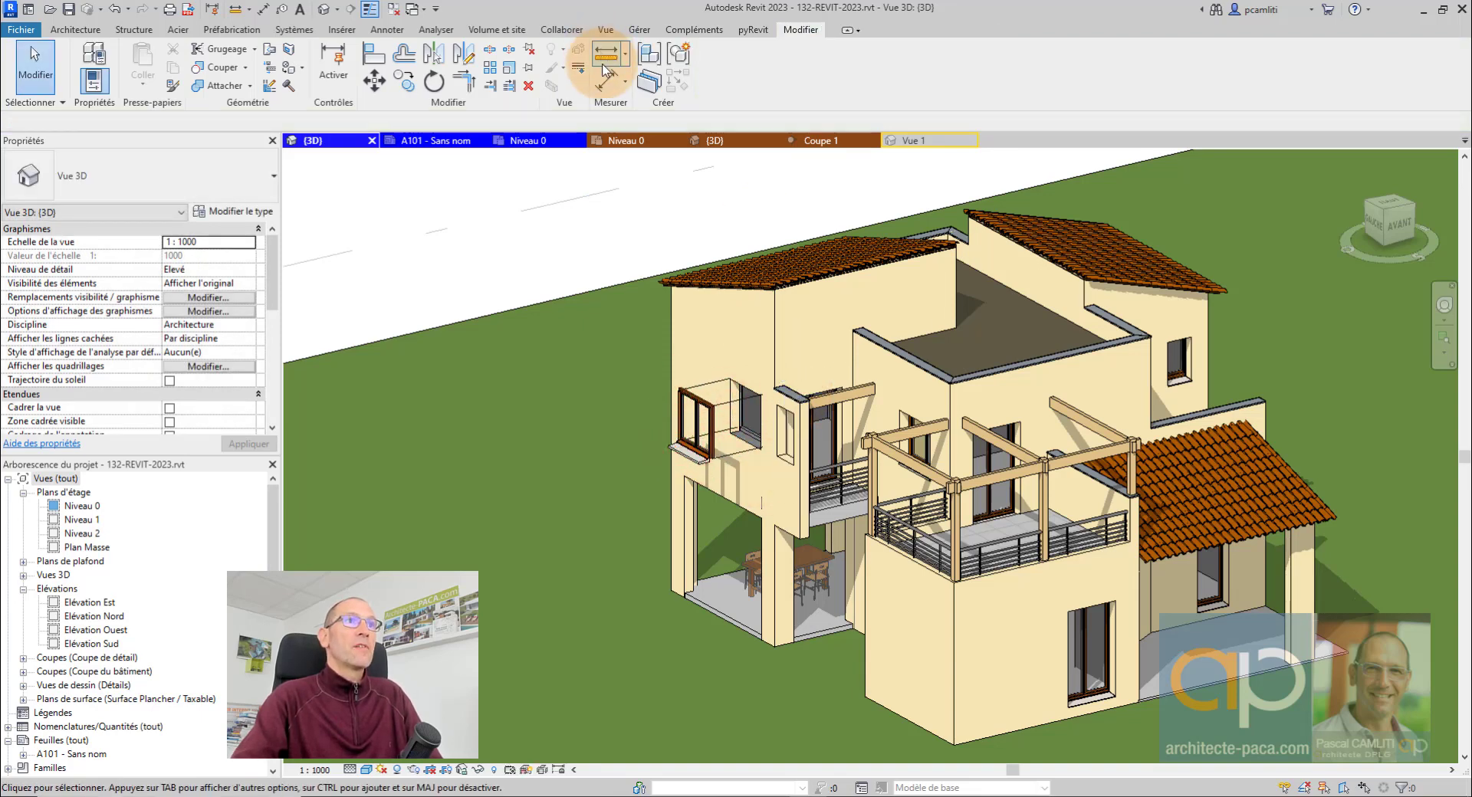
Displace the Couvertine coping near the displaced window upward above the roof and add displacement paths at its corners
click(795, 392)
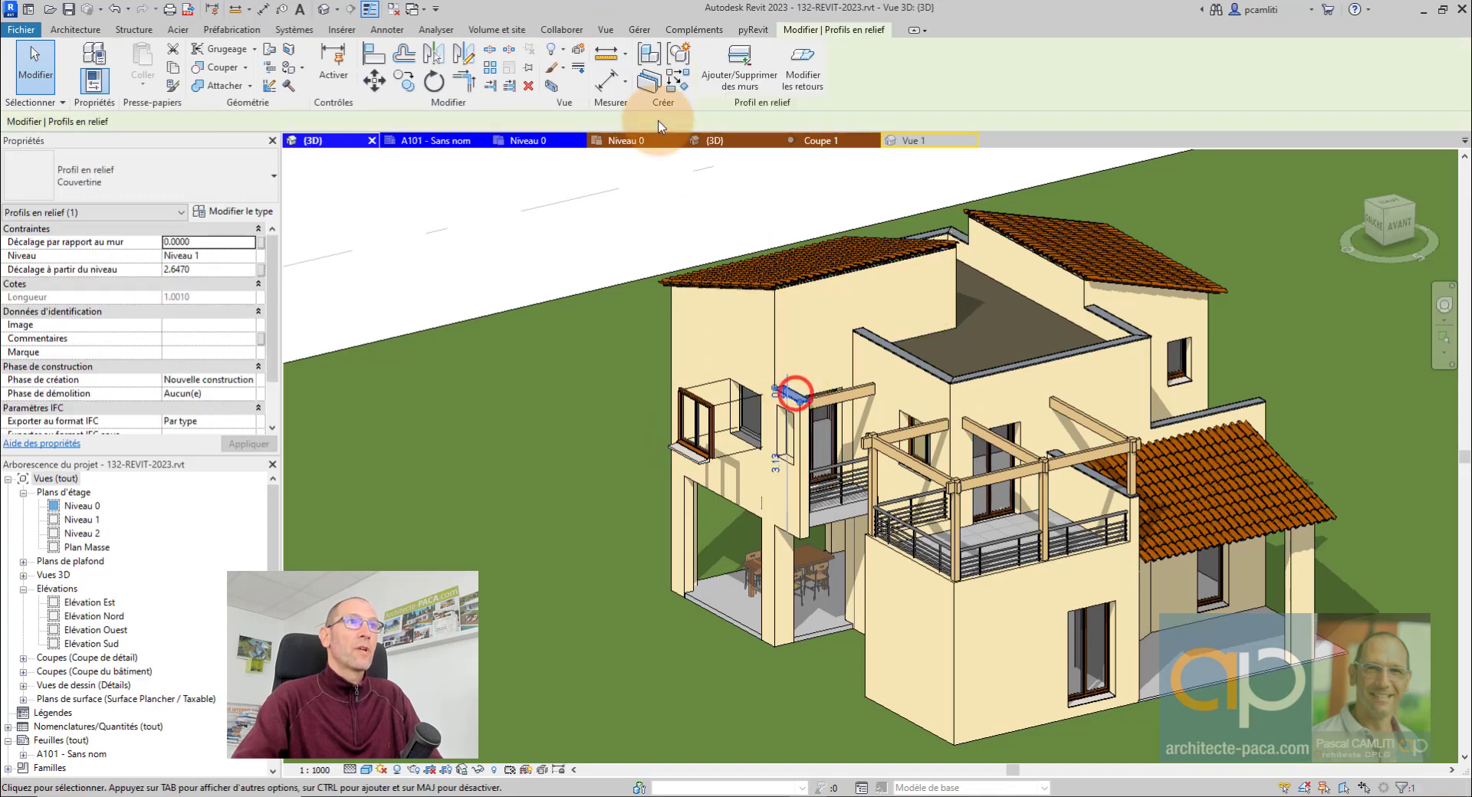
click(578, 49)
drag(790, 358, 789, 191)
click(805, 60)
click(773, 222)
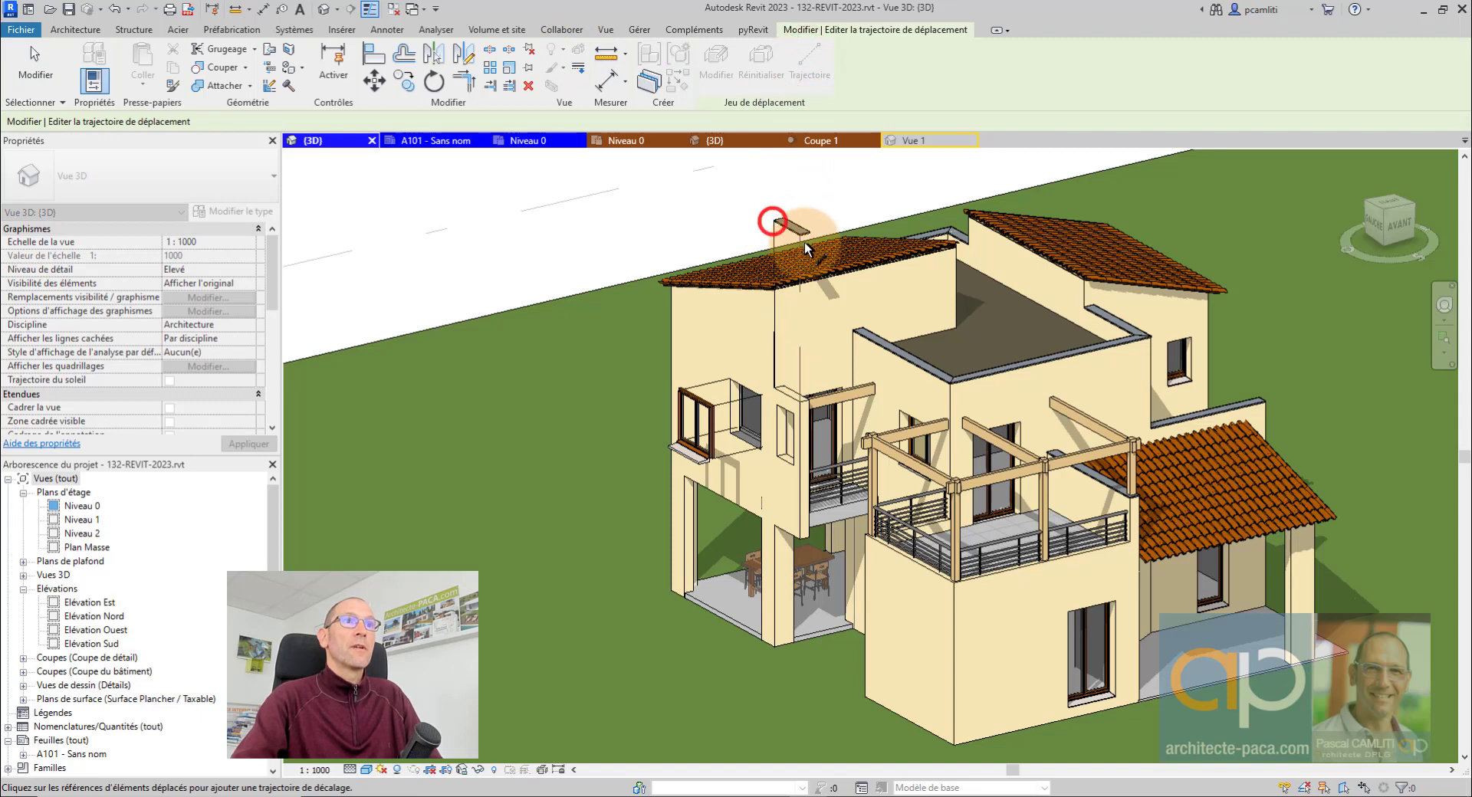
click(799, 232)
click(807, 239)
click(810, 236)
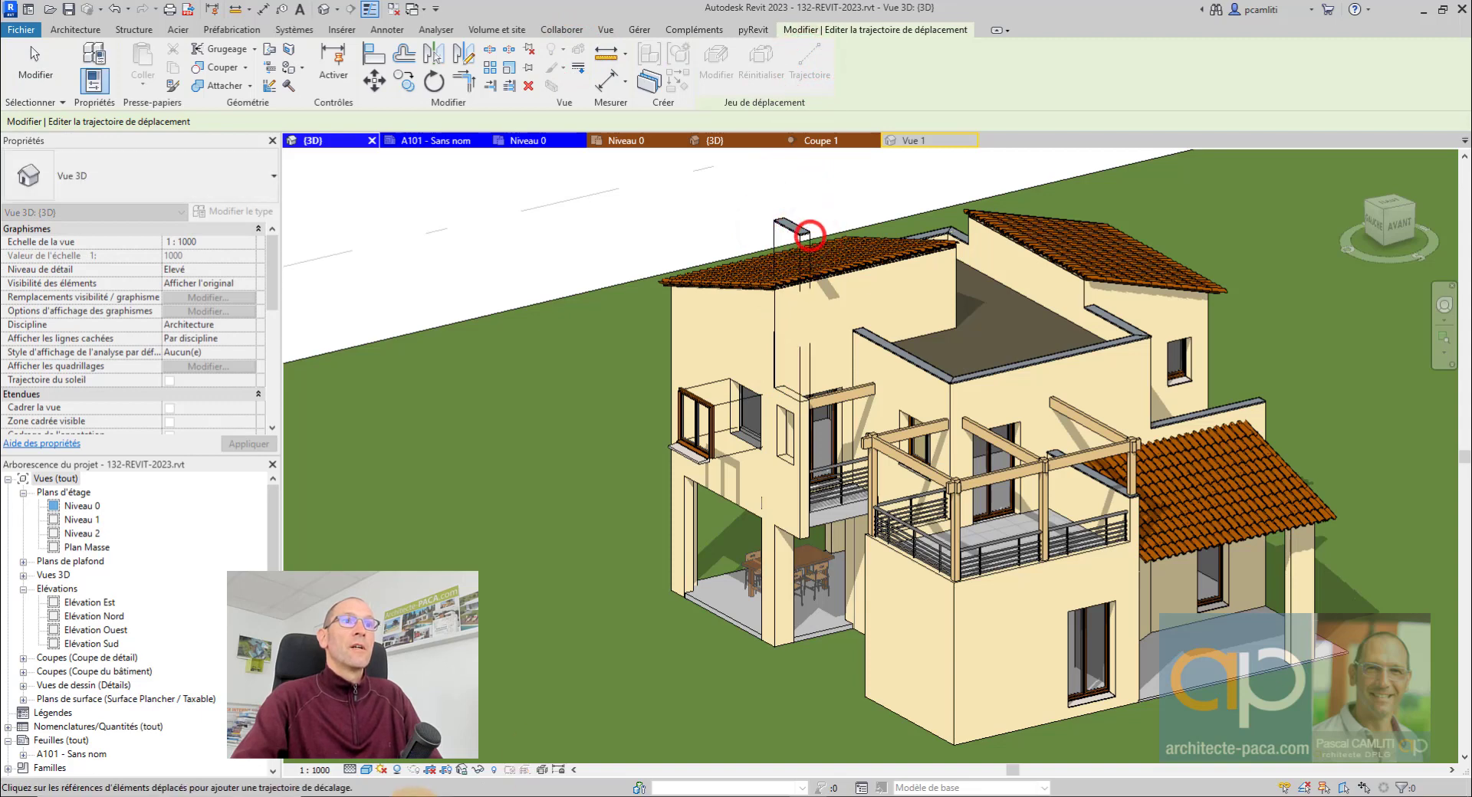
Set the 3D view's scale to 1 : 200 and examine the dashed displacement paths on the house
click(328, 771)
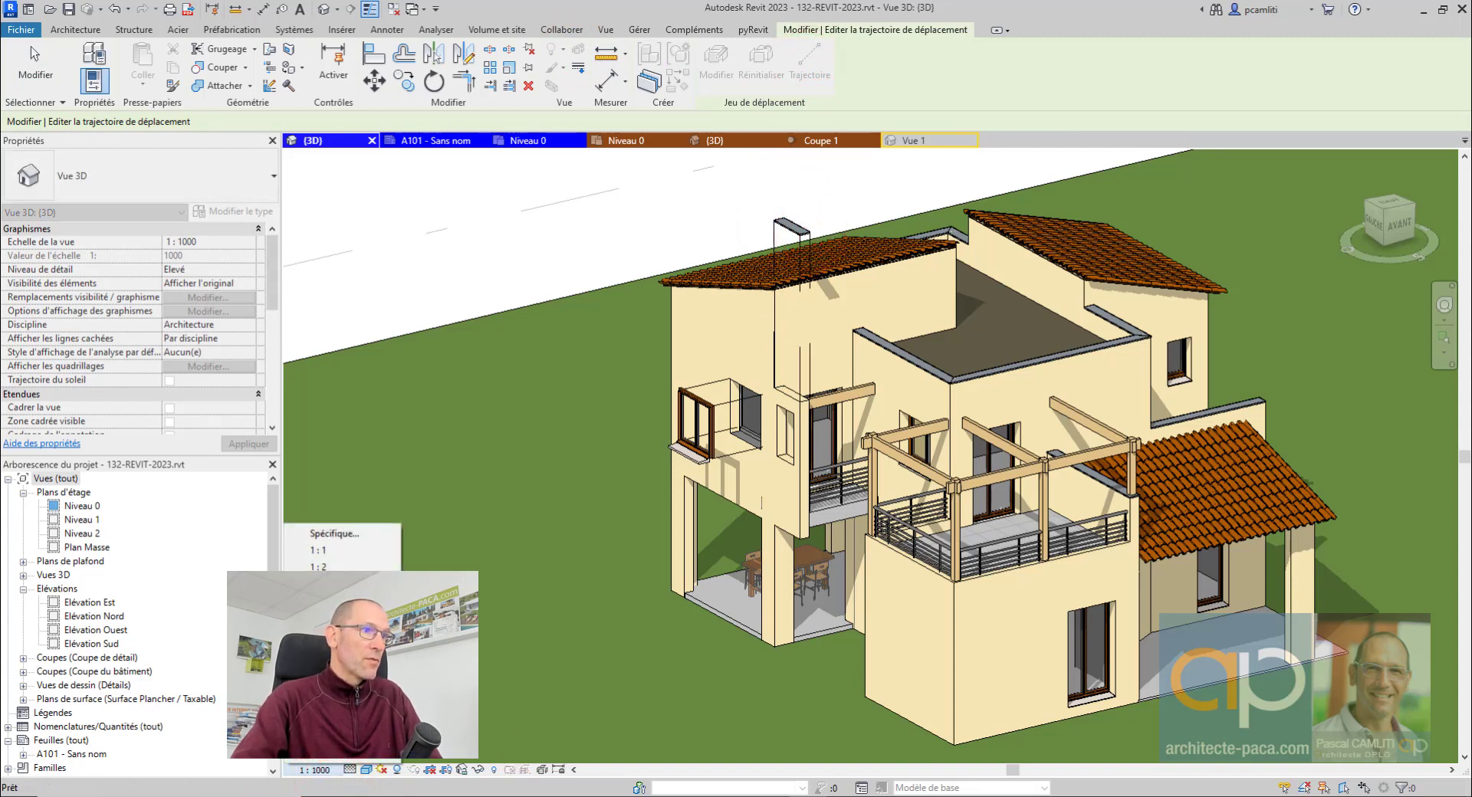
click(321, 685)
scroll(723, 413, up, 2)
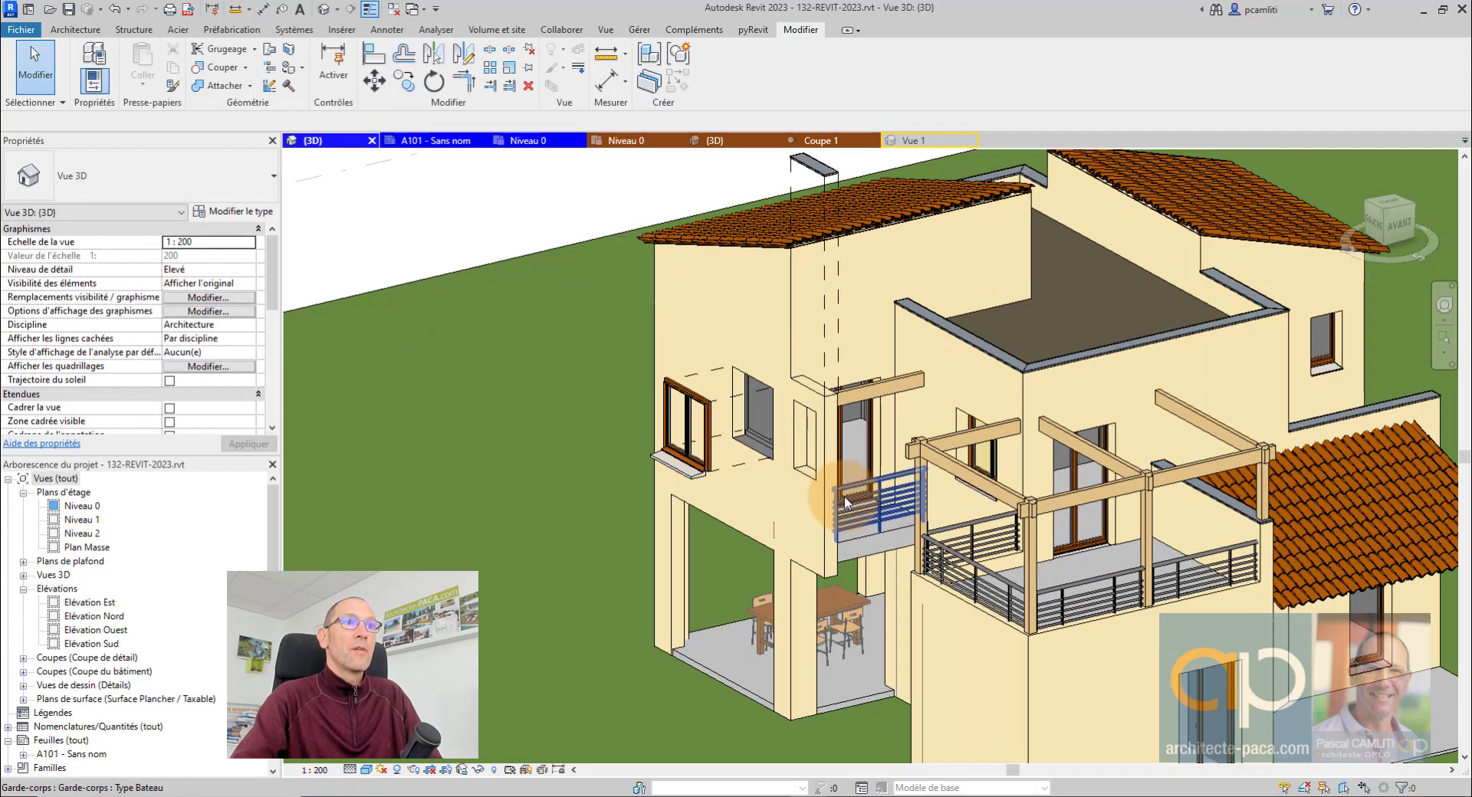
scroll(668, 479, up, 2)
scroll(793, 508, down, 2)
middle_drag(903, 530, 692, 444)
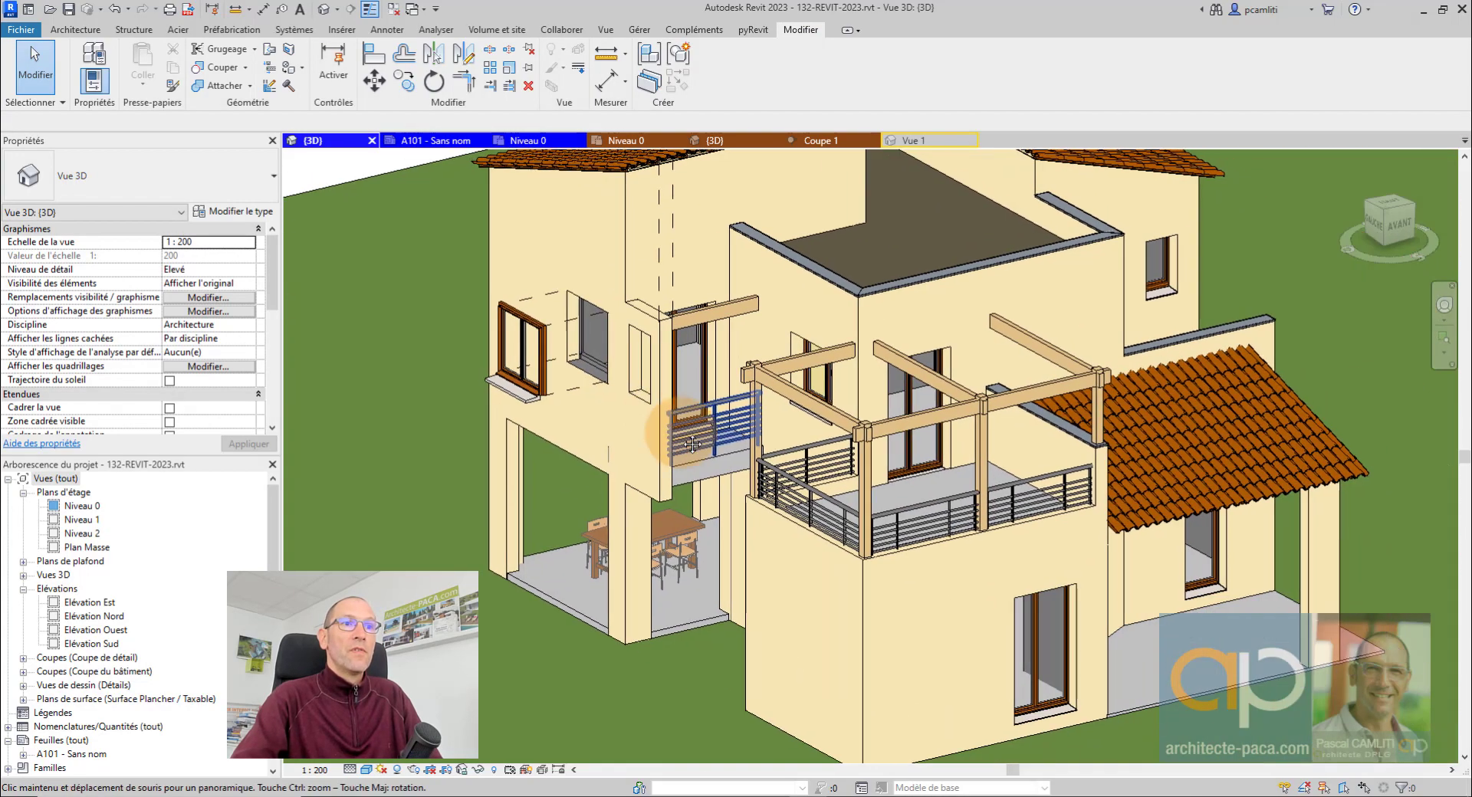
scroll(1263, 424, down, 4)
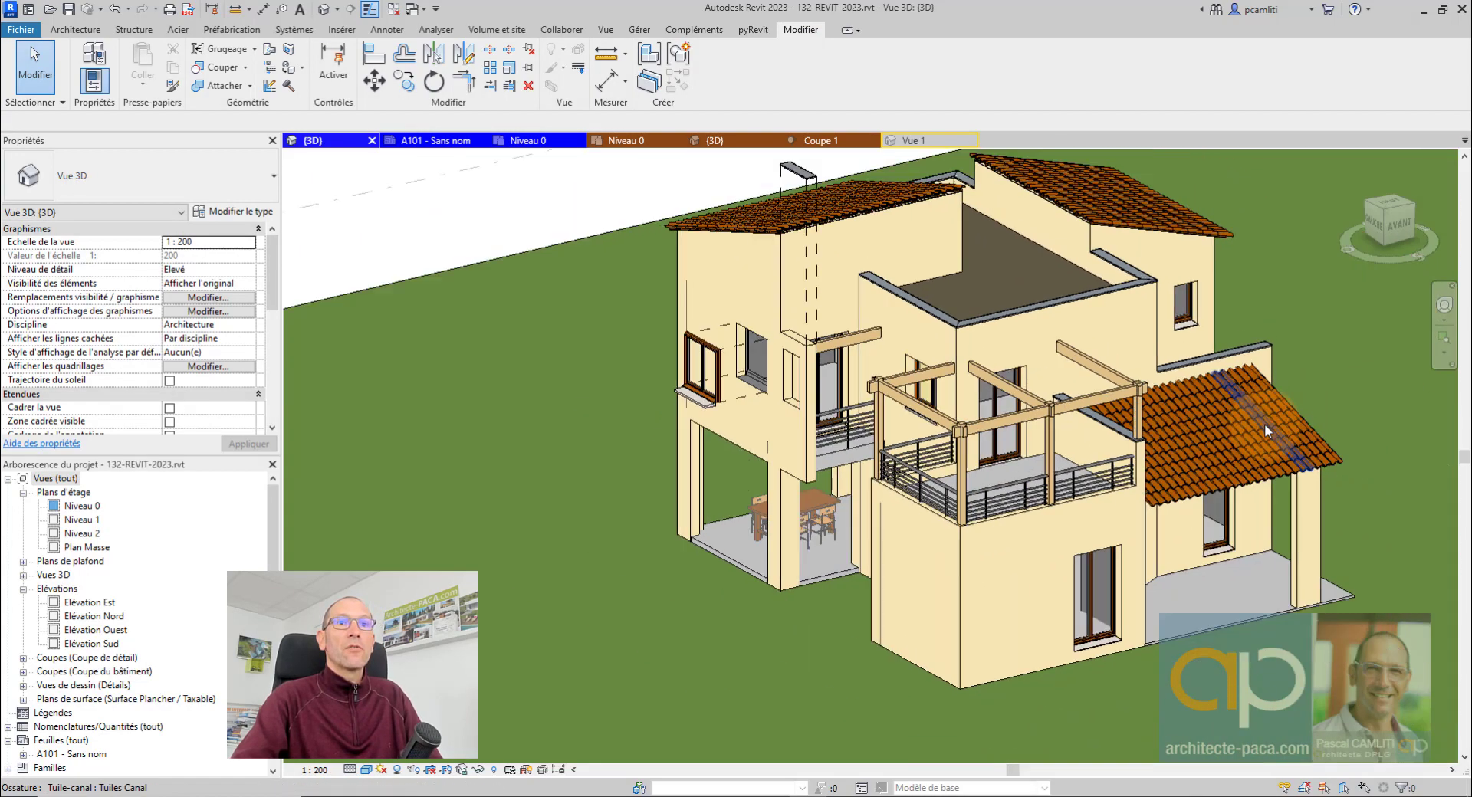
scroll(934, 429, up, 2)
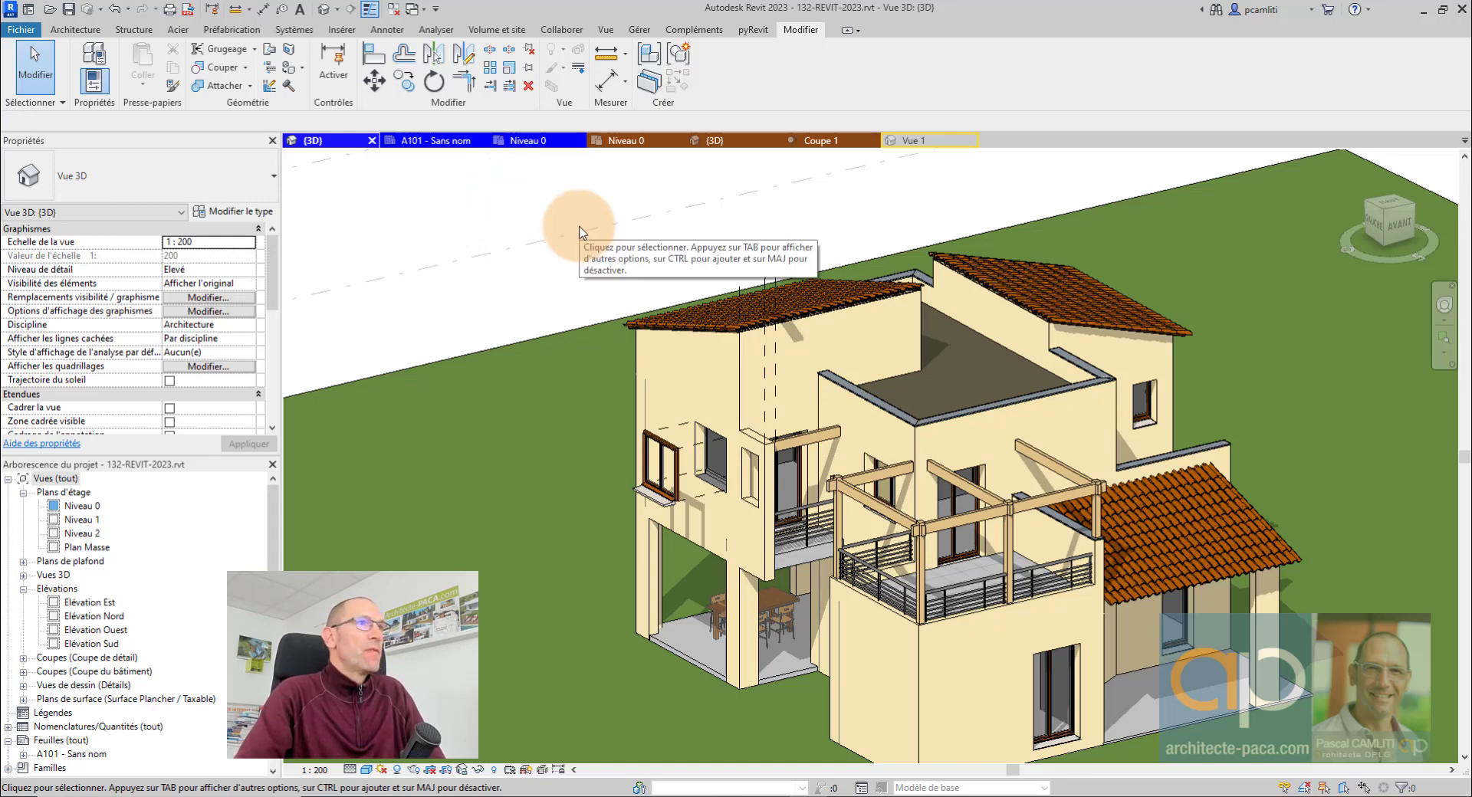
scroll(575, 223, down, 1)
middle_drag(608, 224, 555, 237)
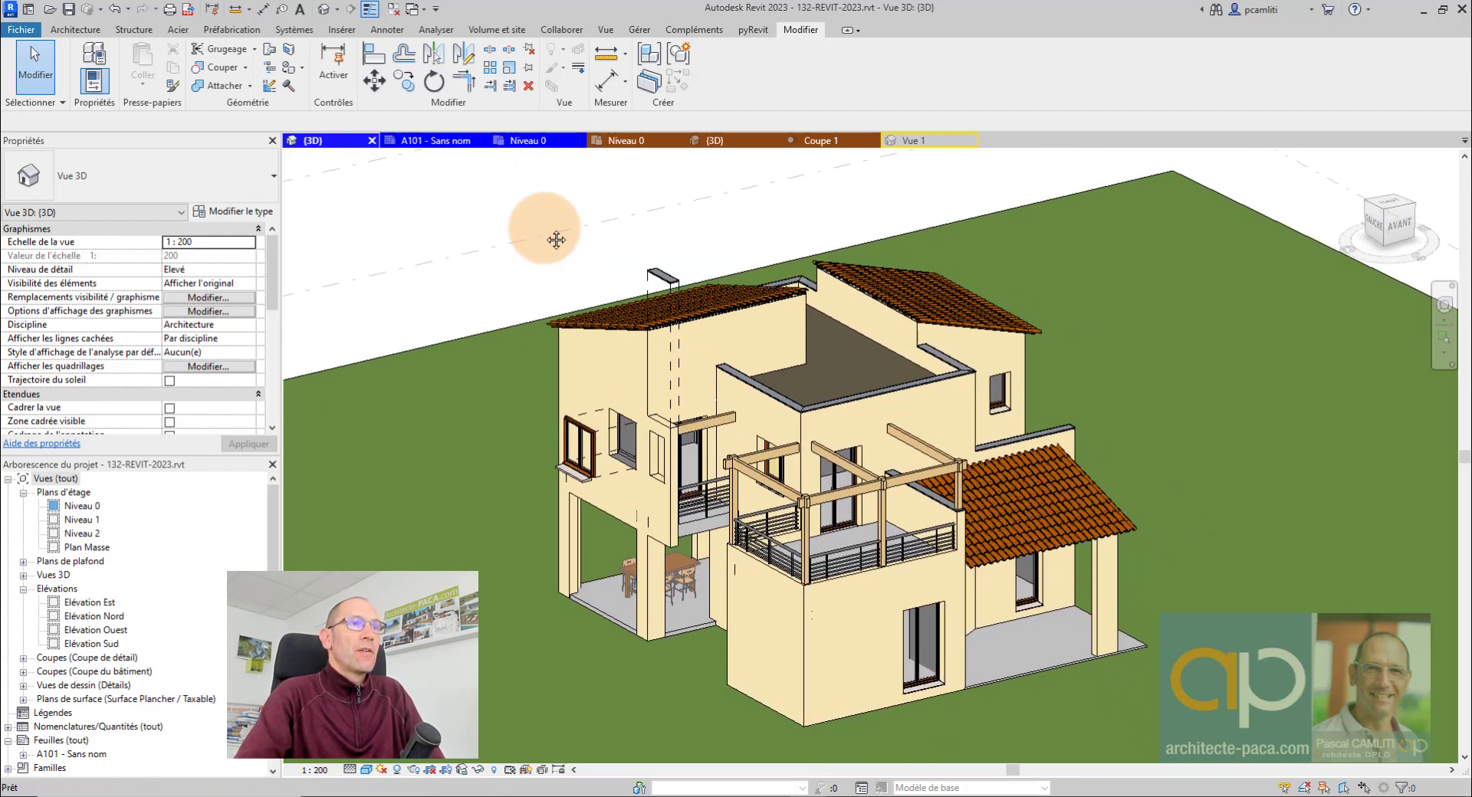
key(v)
key(v)
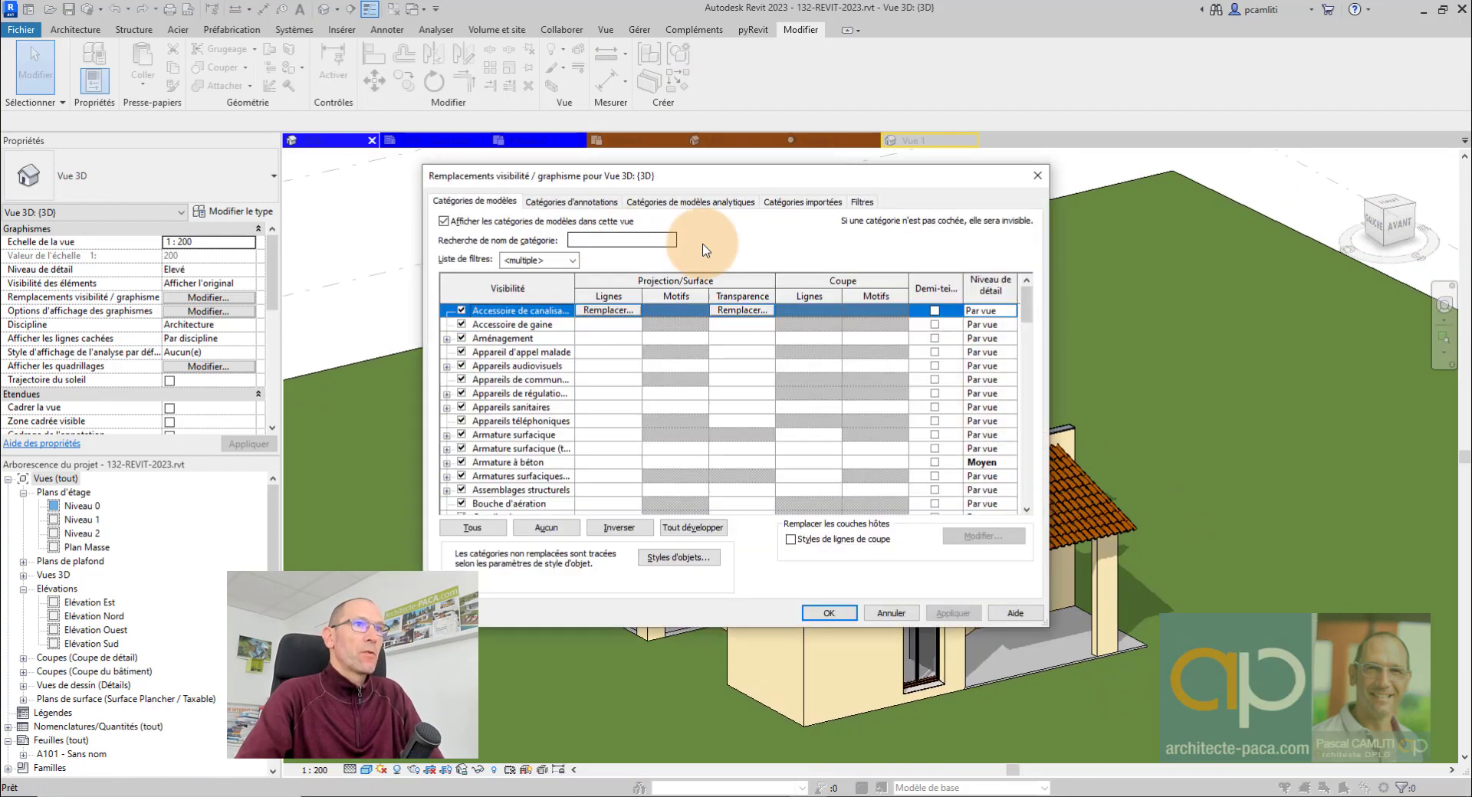
click(861, 204)
click(1037, 175)
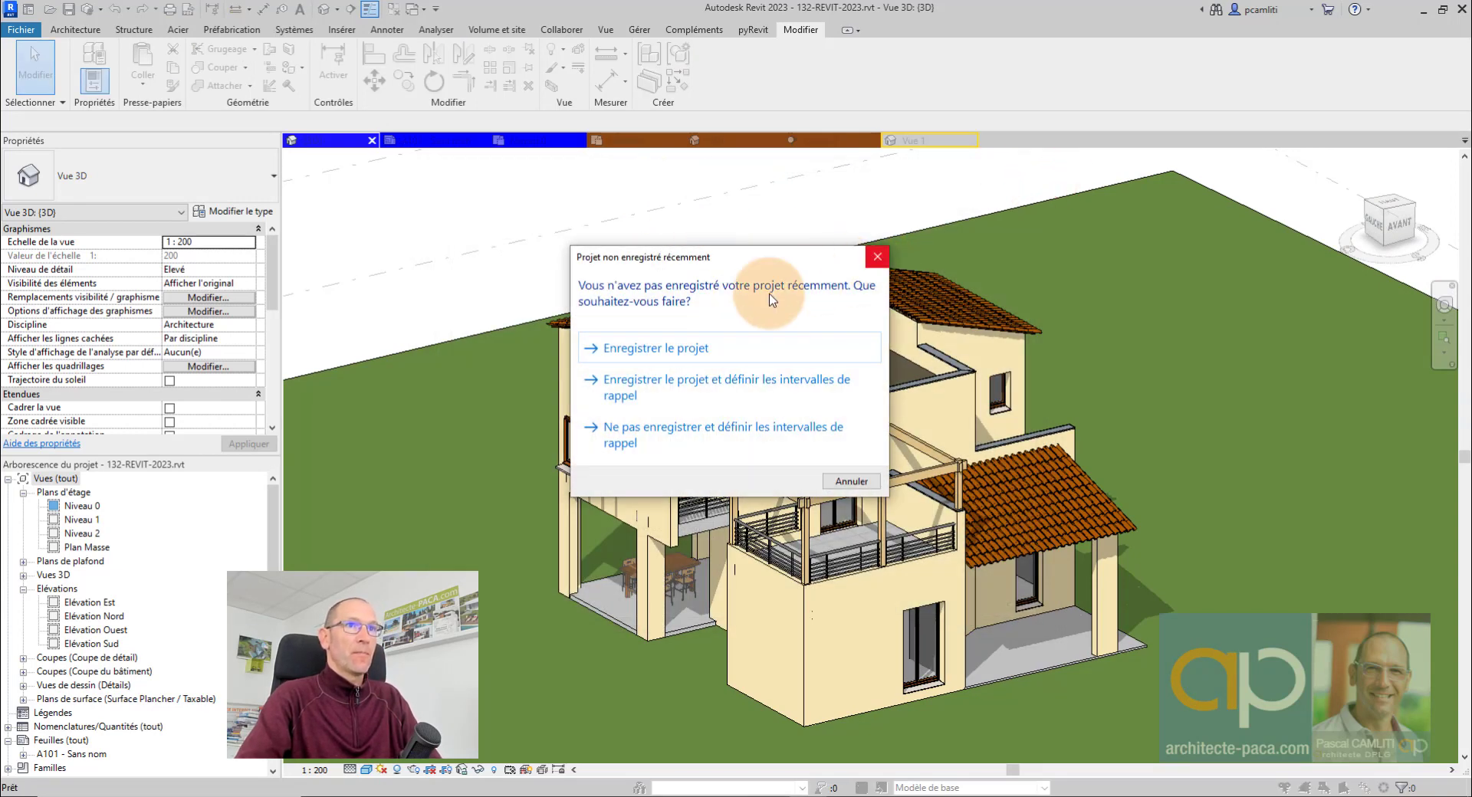
click(877, 257)
click(669, 184)
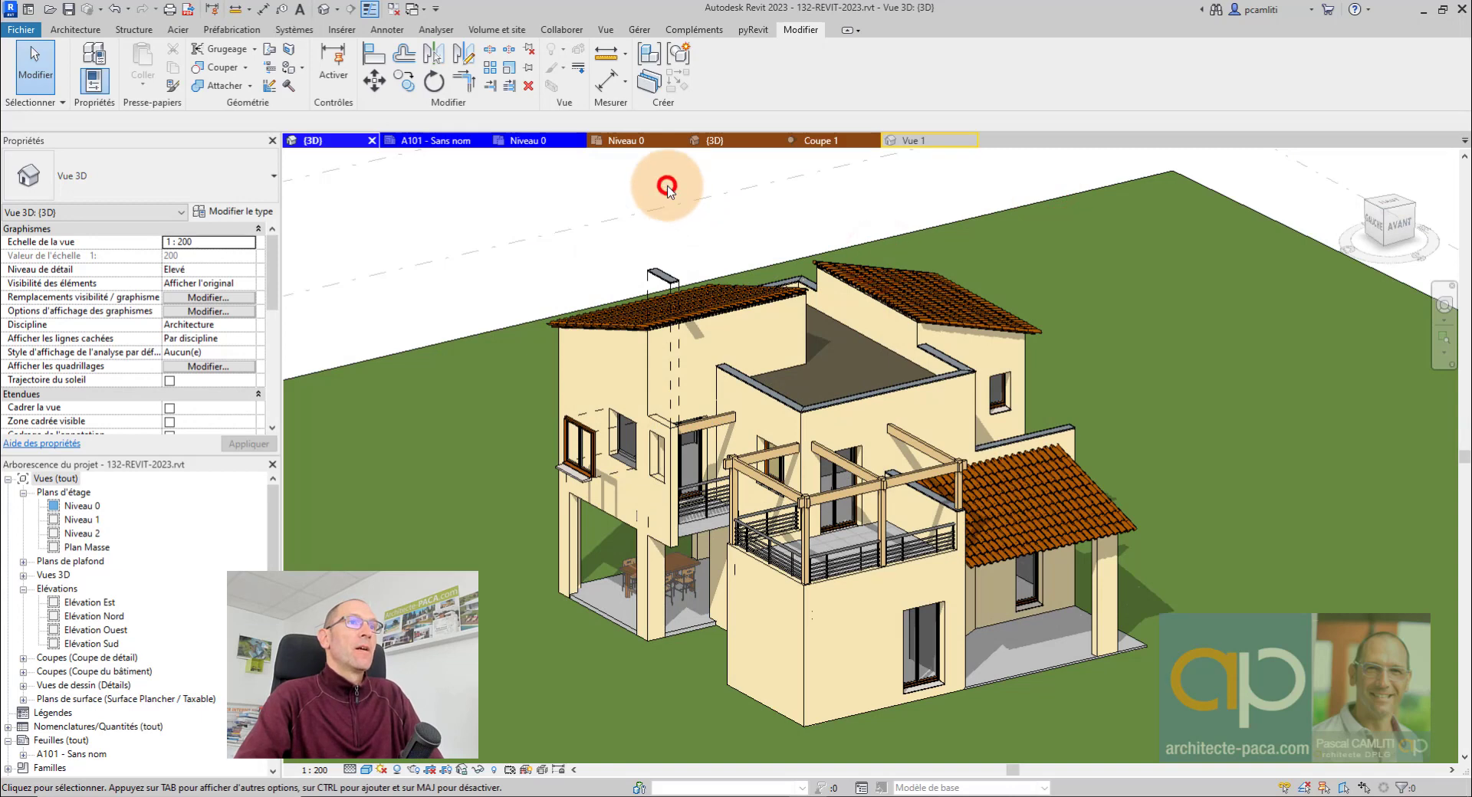
Create a rule-based view filter named Filtre 1 and include the Murs category in it
click(605, 30)
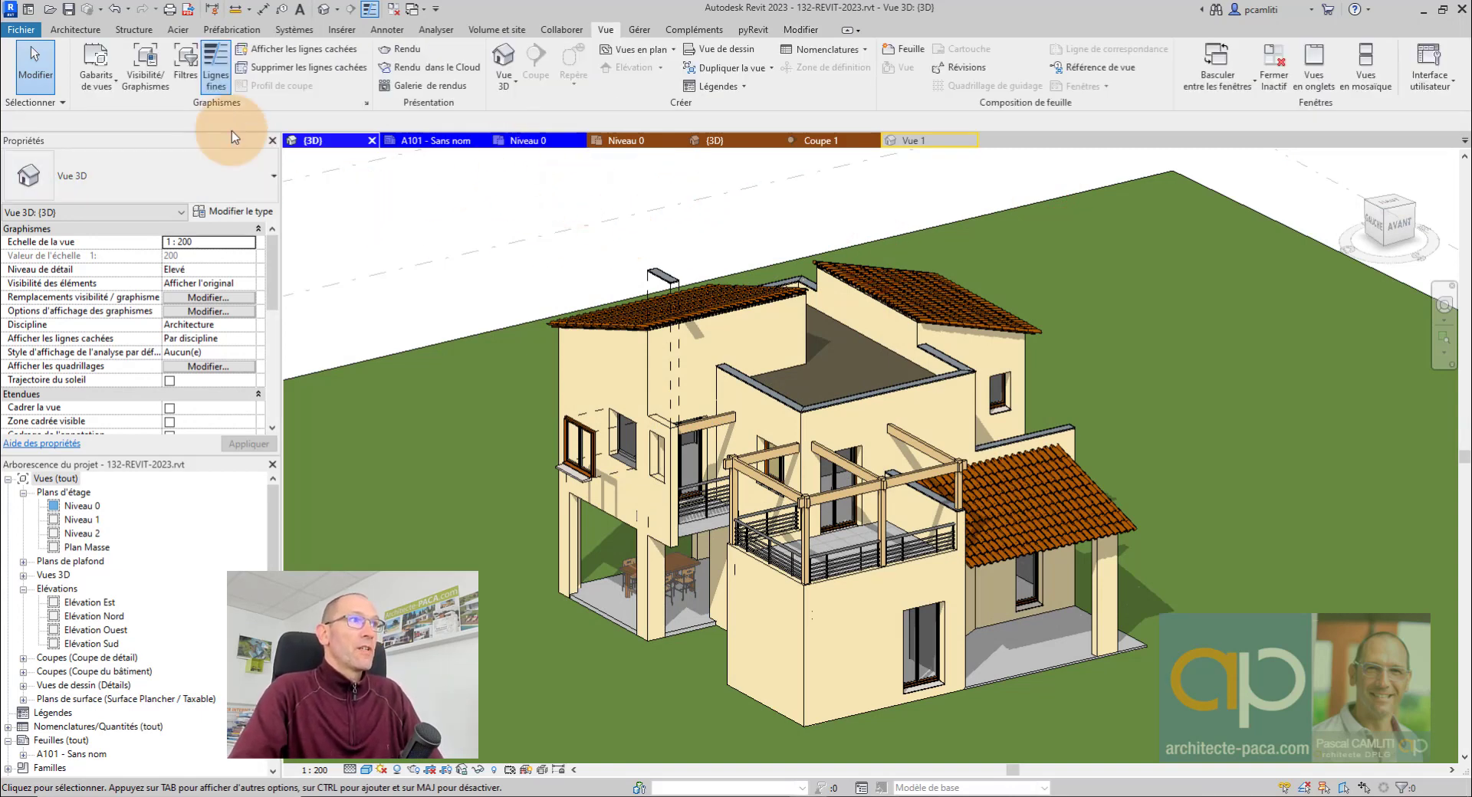
click(606, 30)
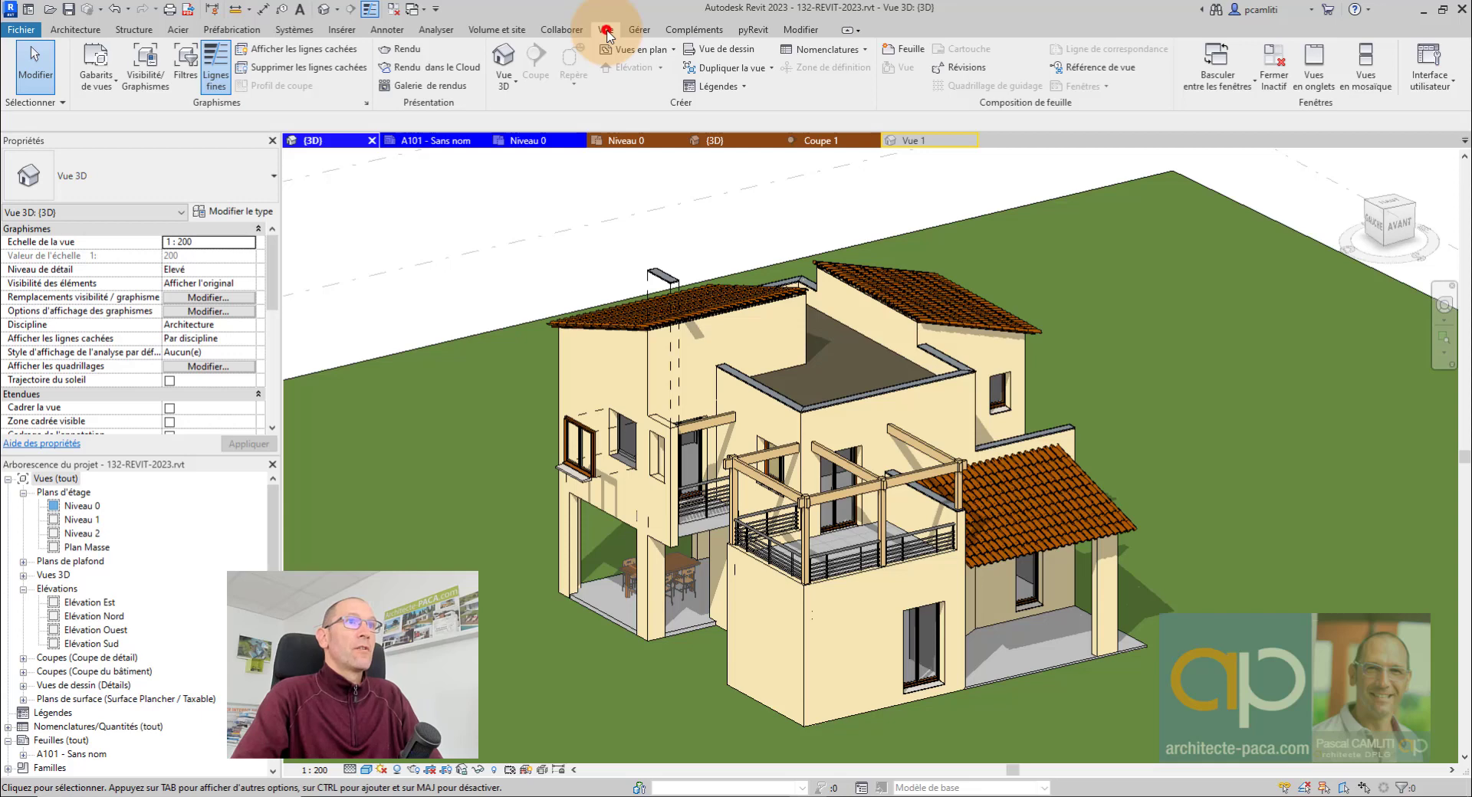
click(186, 61)
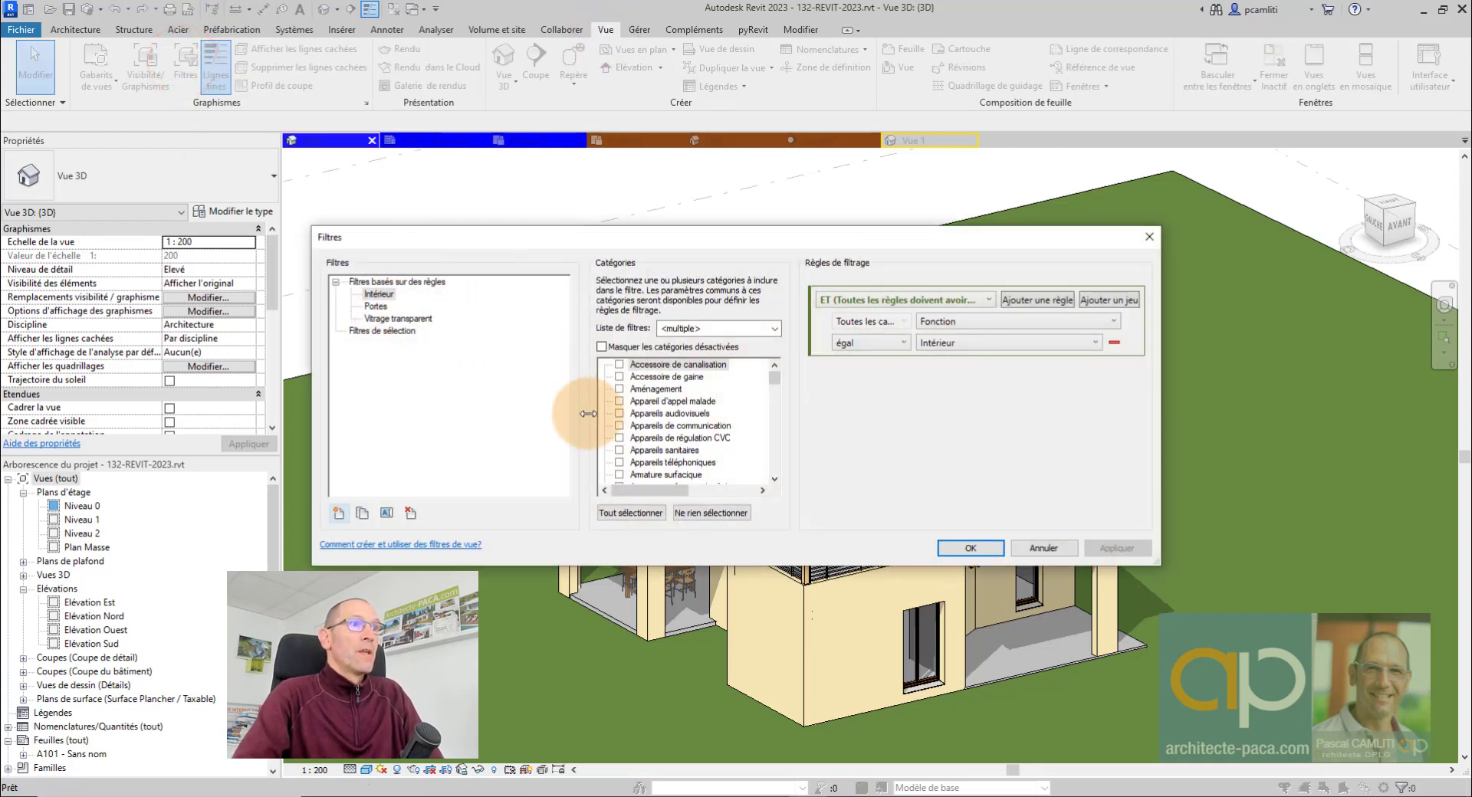
click(338, 514)
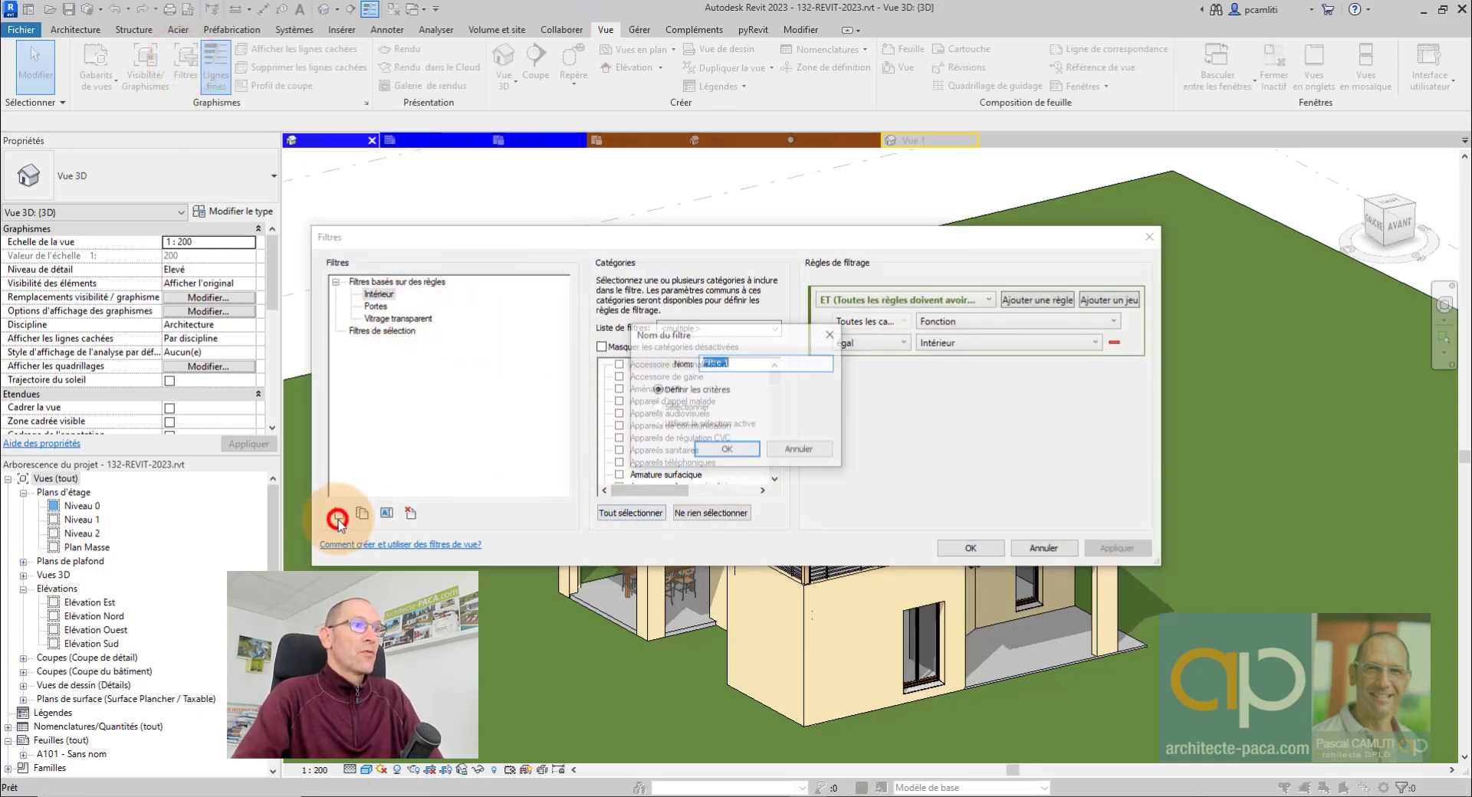
click(745, 444)
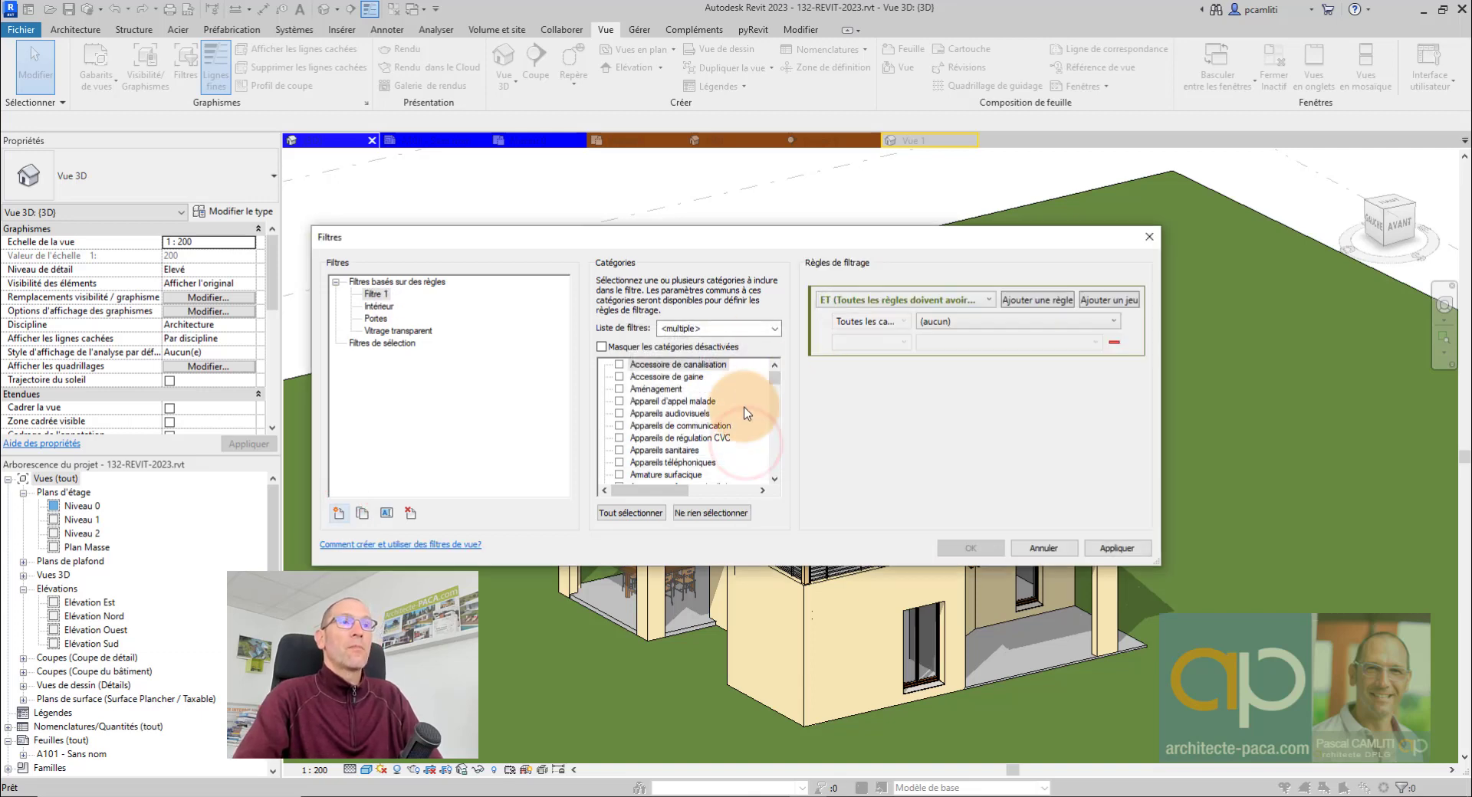
drag(775, 378, 769, 433)
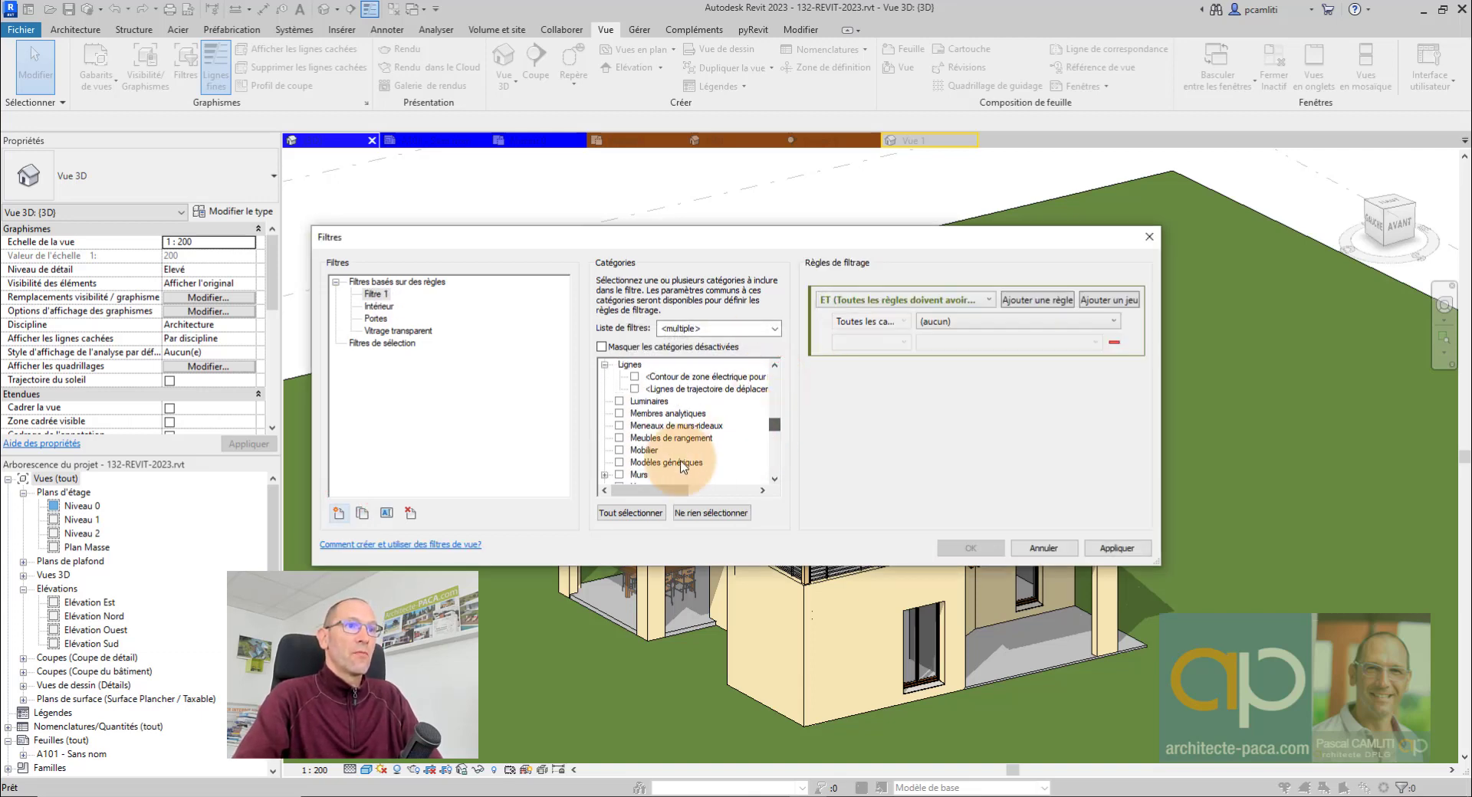
scroll(609, 476, down, 1)
click(619, 462)
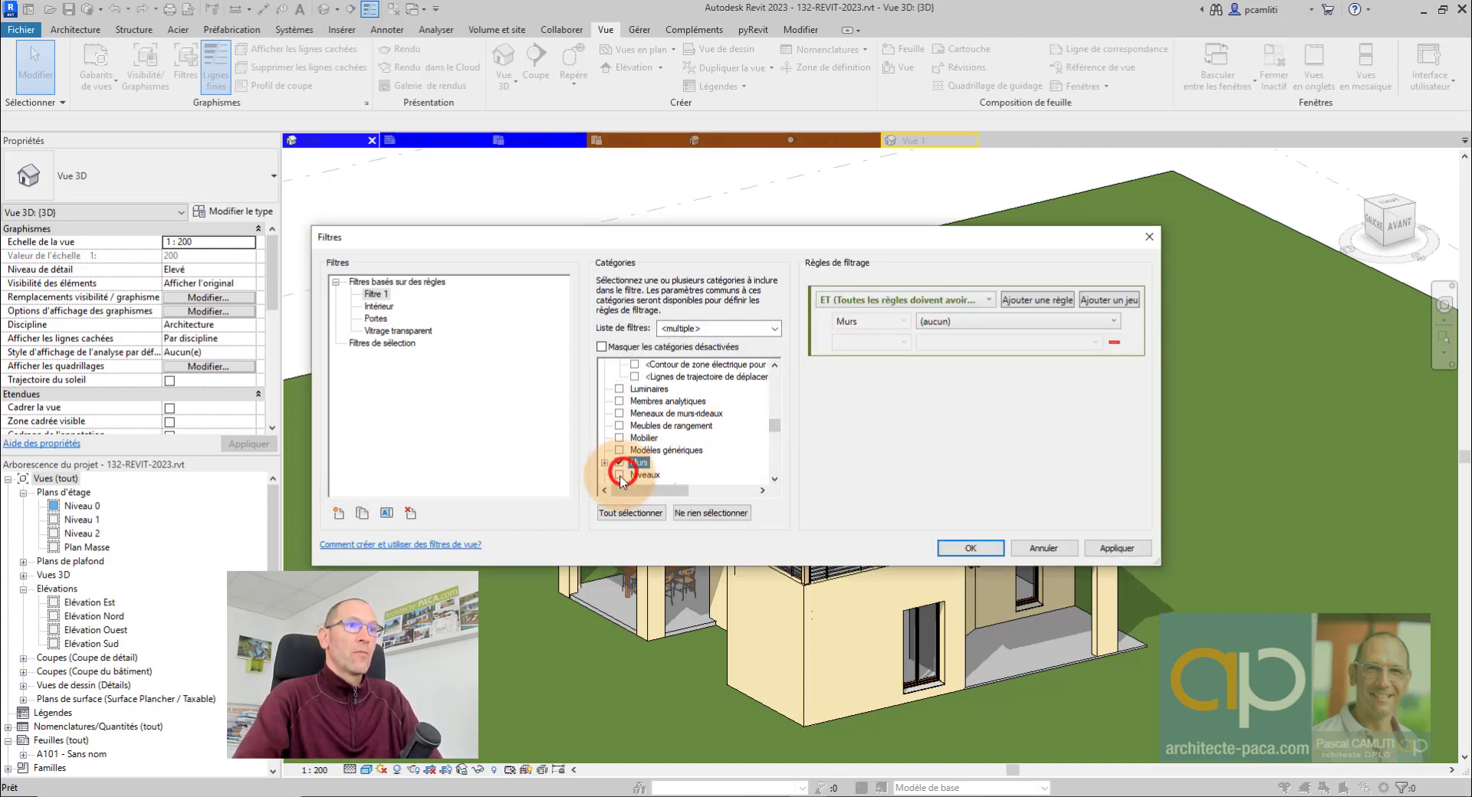
Examine the parameters available for the Murs filter rule and close the filters without saving
click(1055, 320)
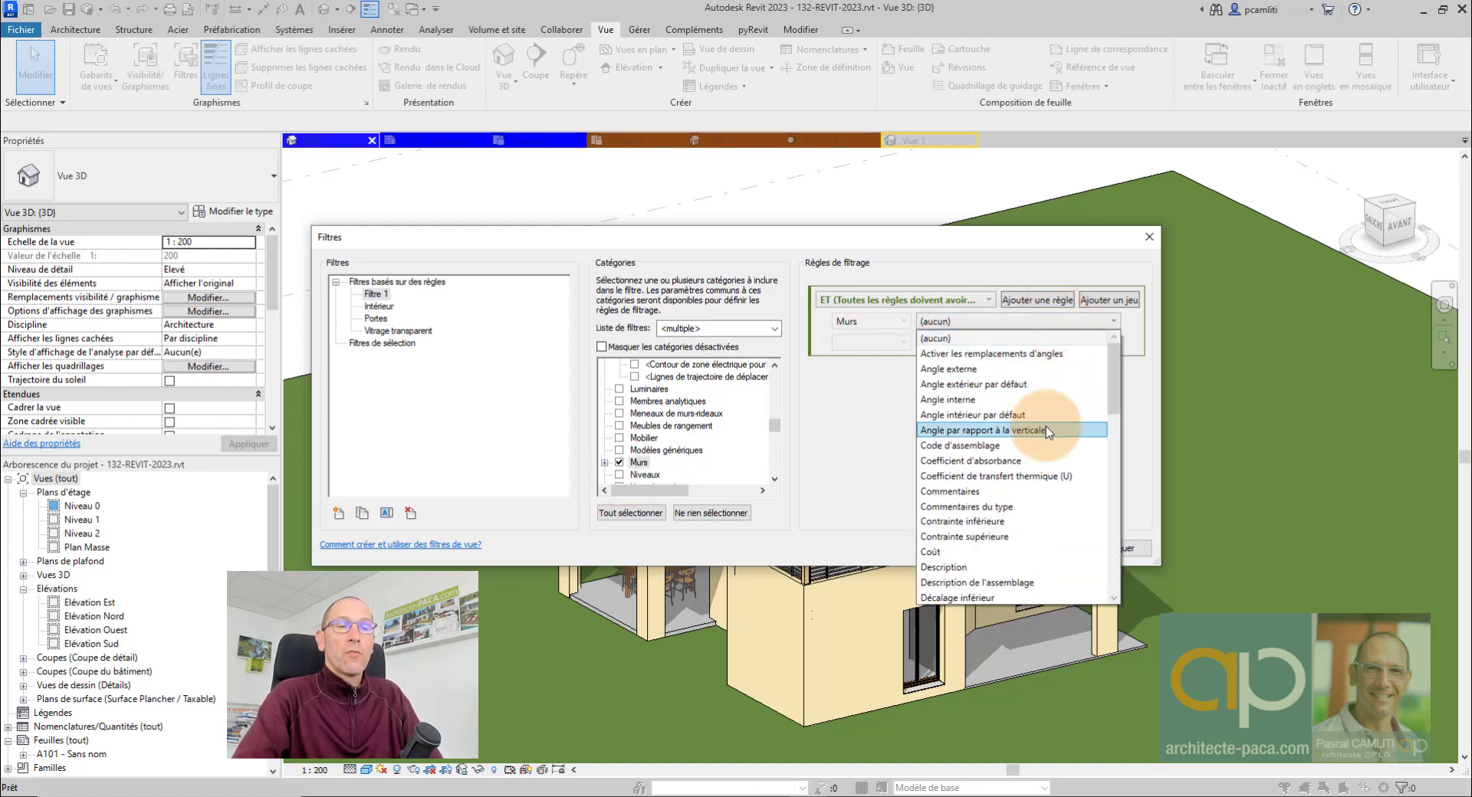
scroll(1114, 376, down, 2)
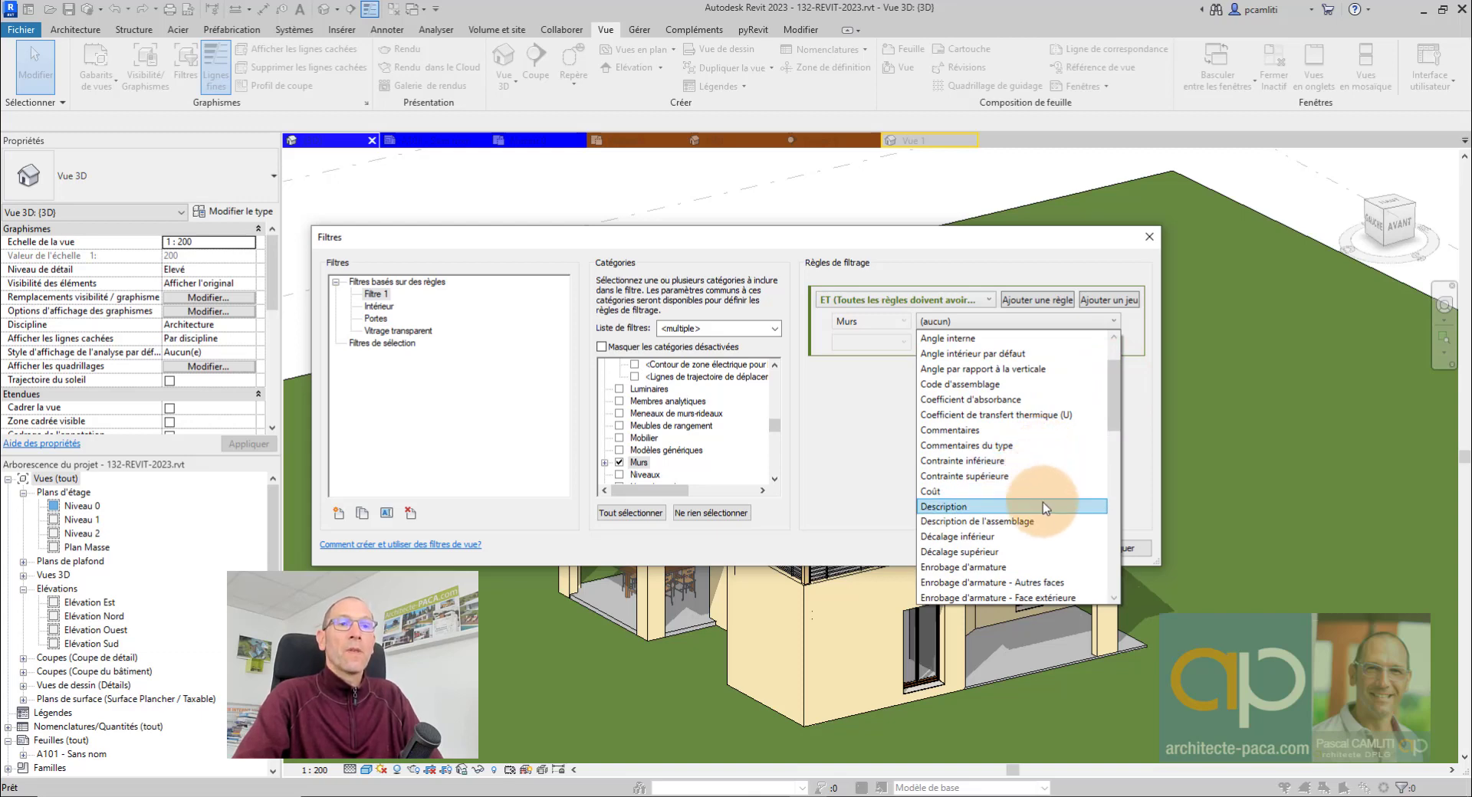
scroll(1031, 476, down, 2)
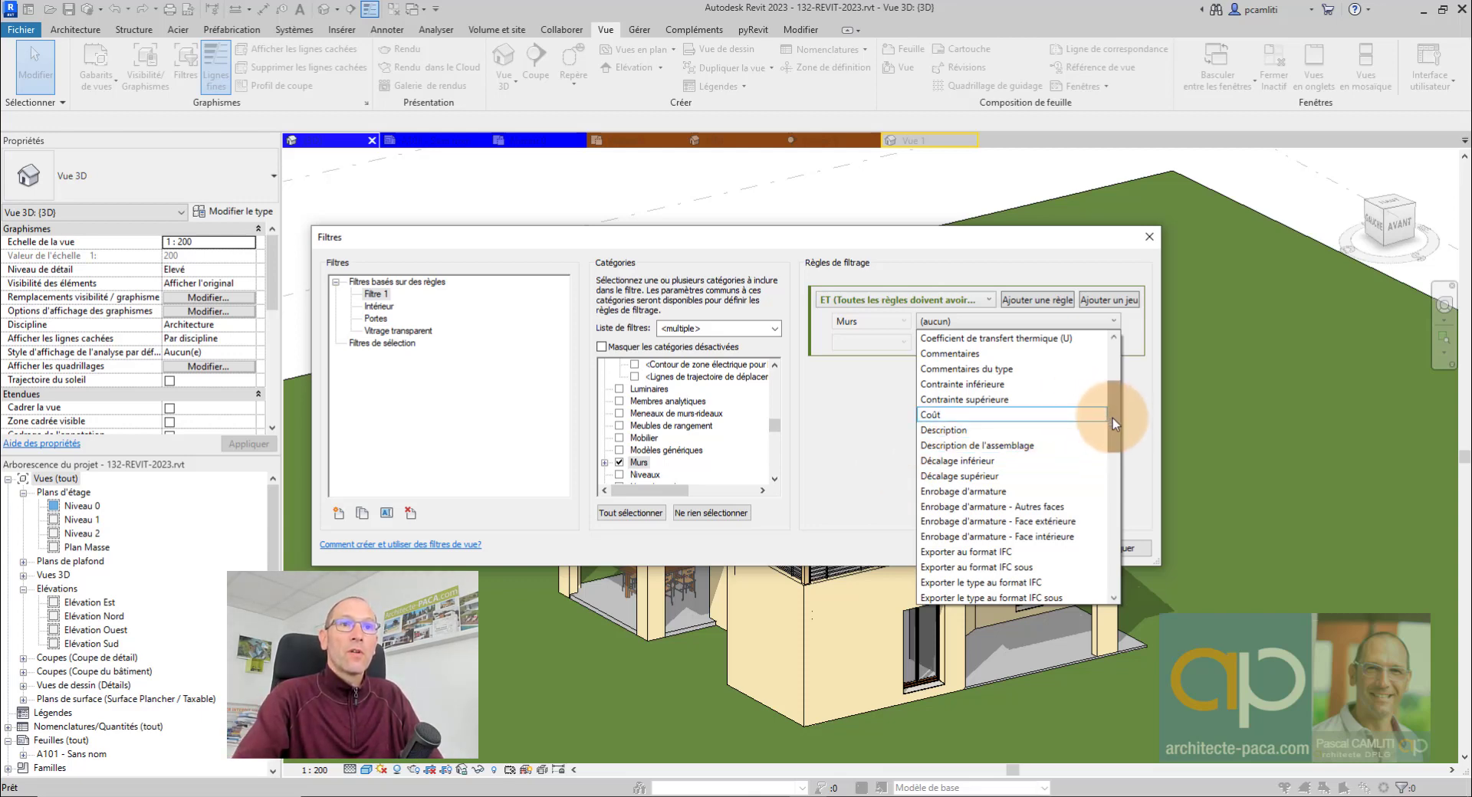
drag(1114, 420, 1115, 562)
click(1143, 508)
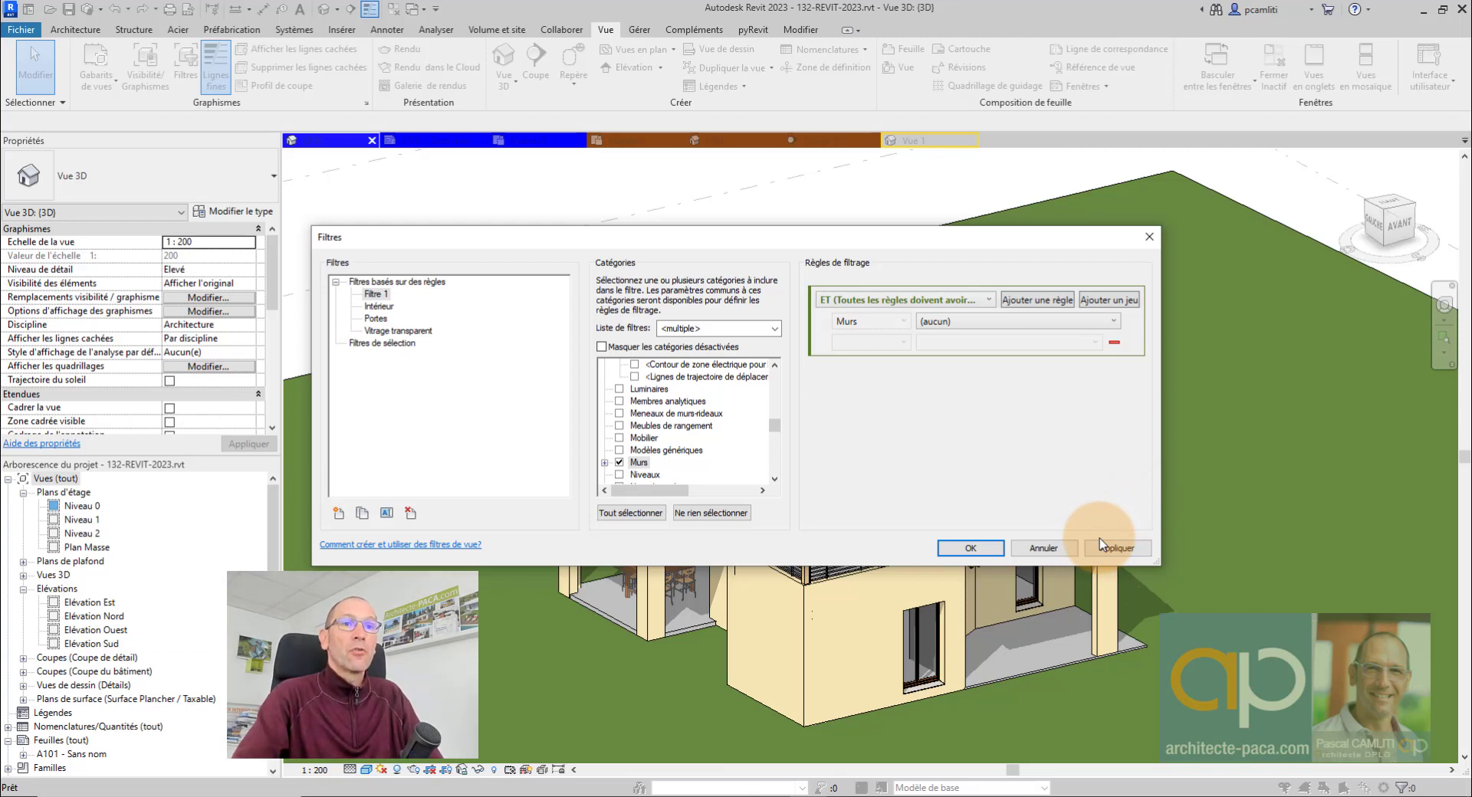
click(1052, 550)
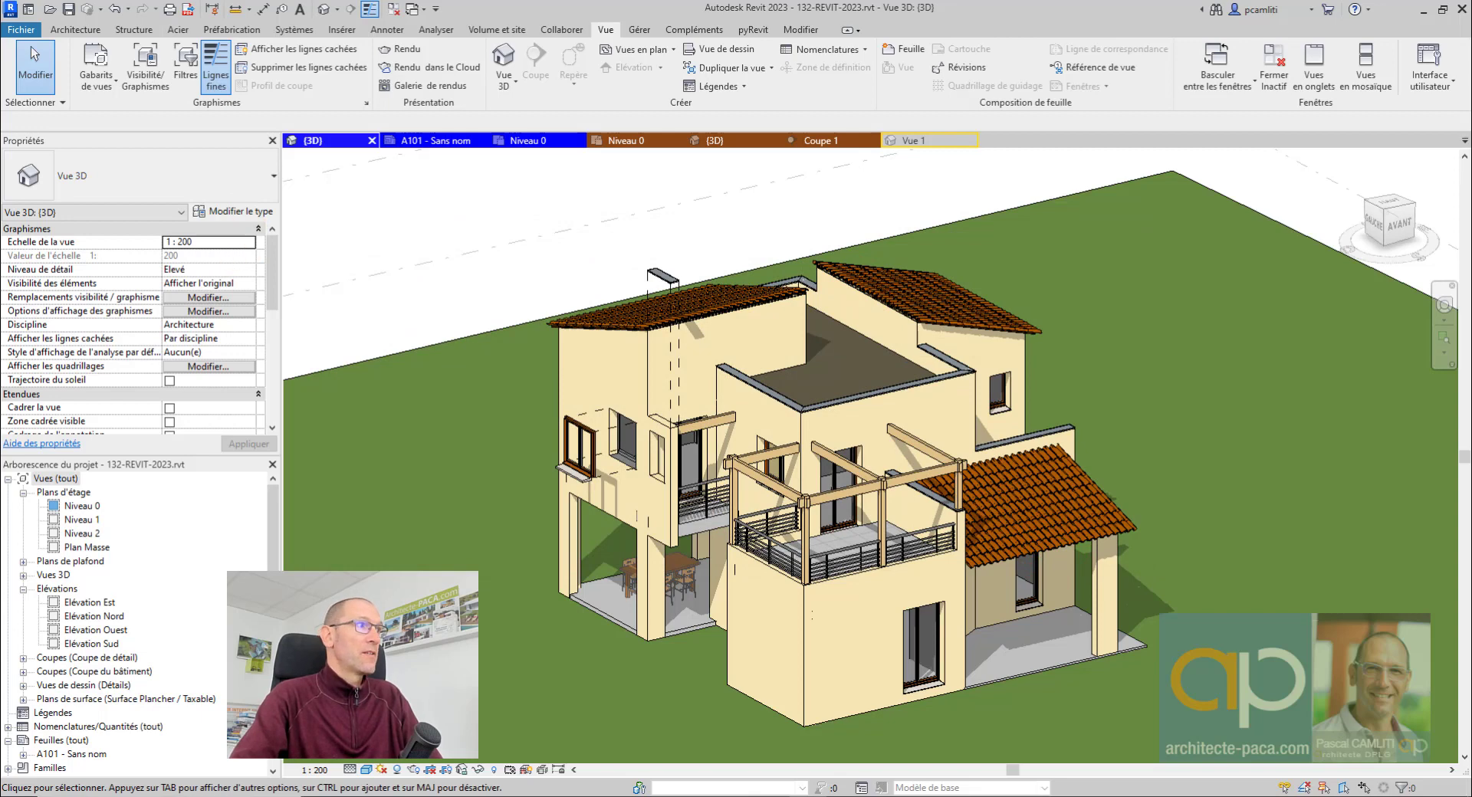
click(448, 209)
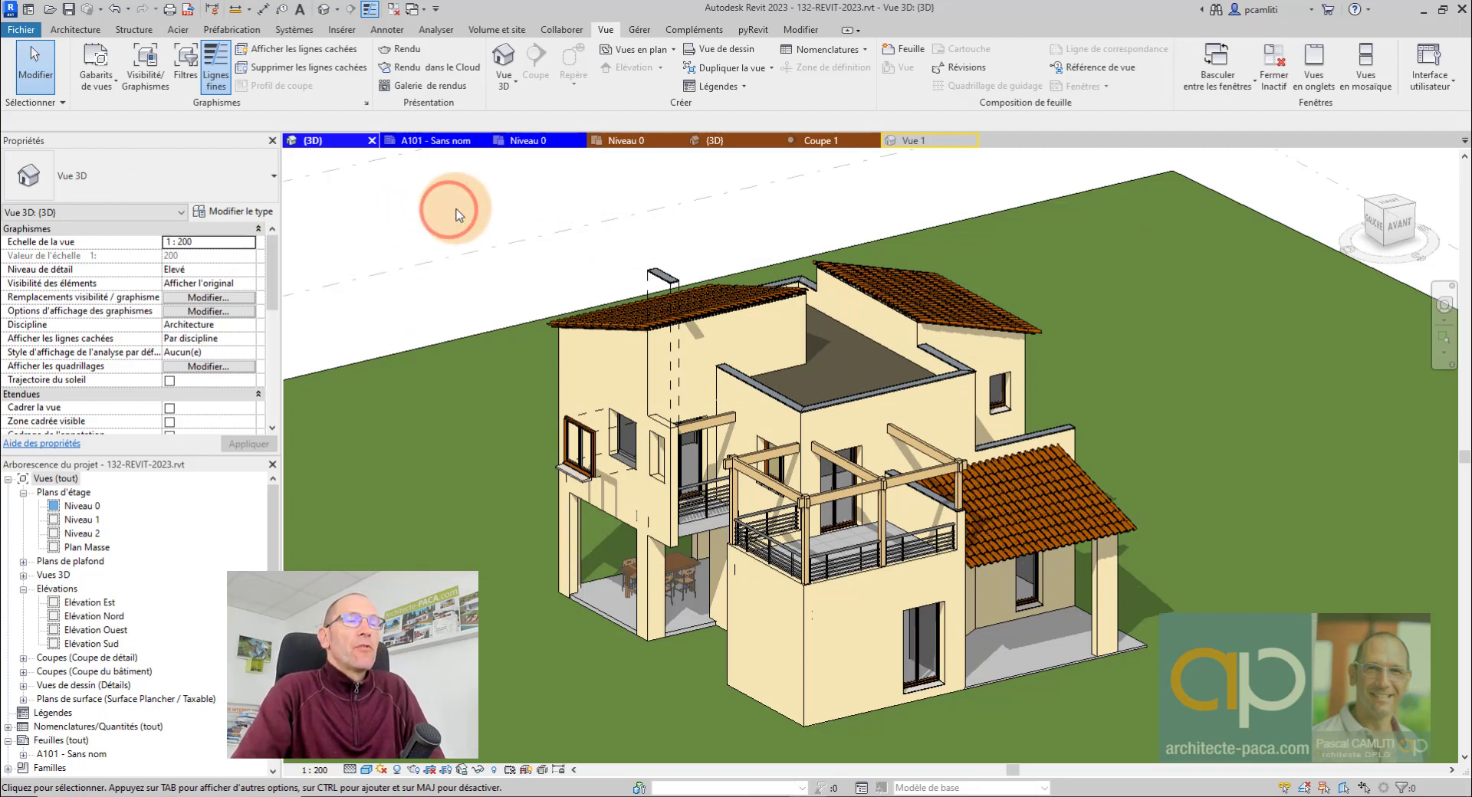
In the Niveau 0 plan of Projet2, start a topographic surface and place three points at elevation 0 in a row below the floor slab
click(642, 142)
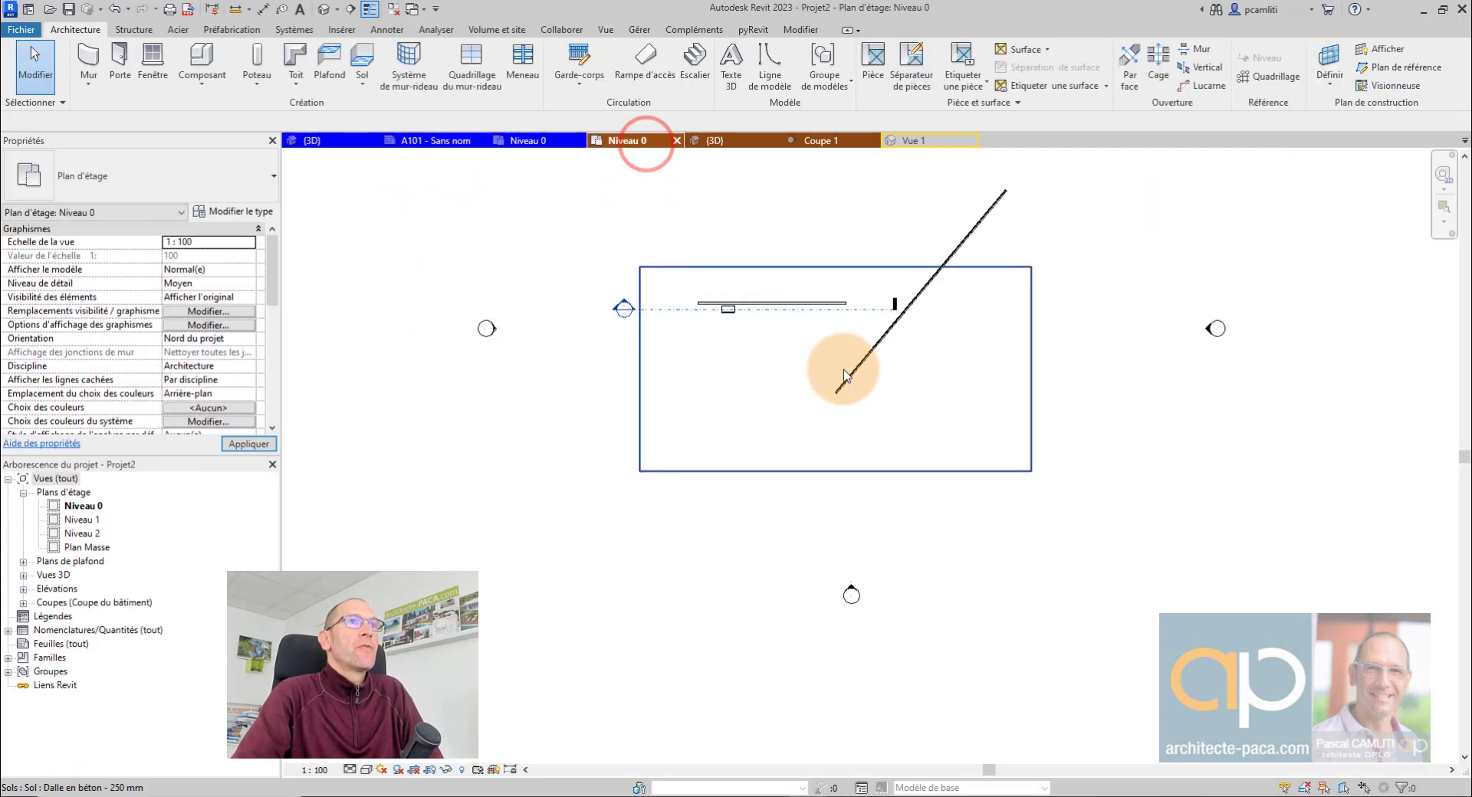
scroll(861, 513, down, 2)
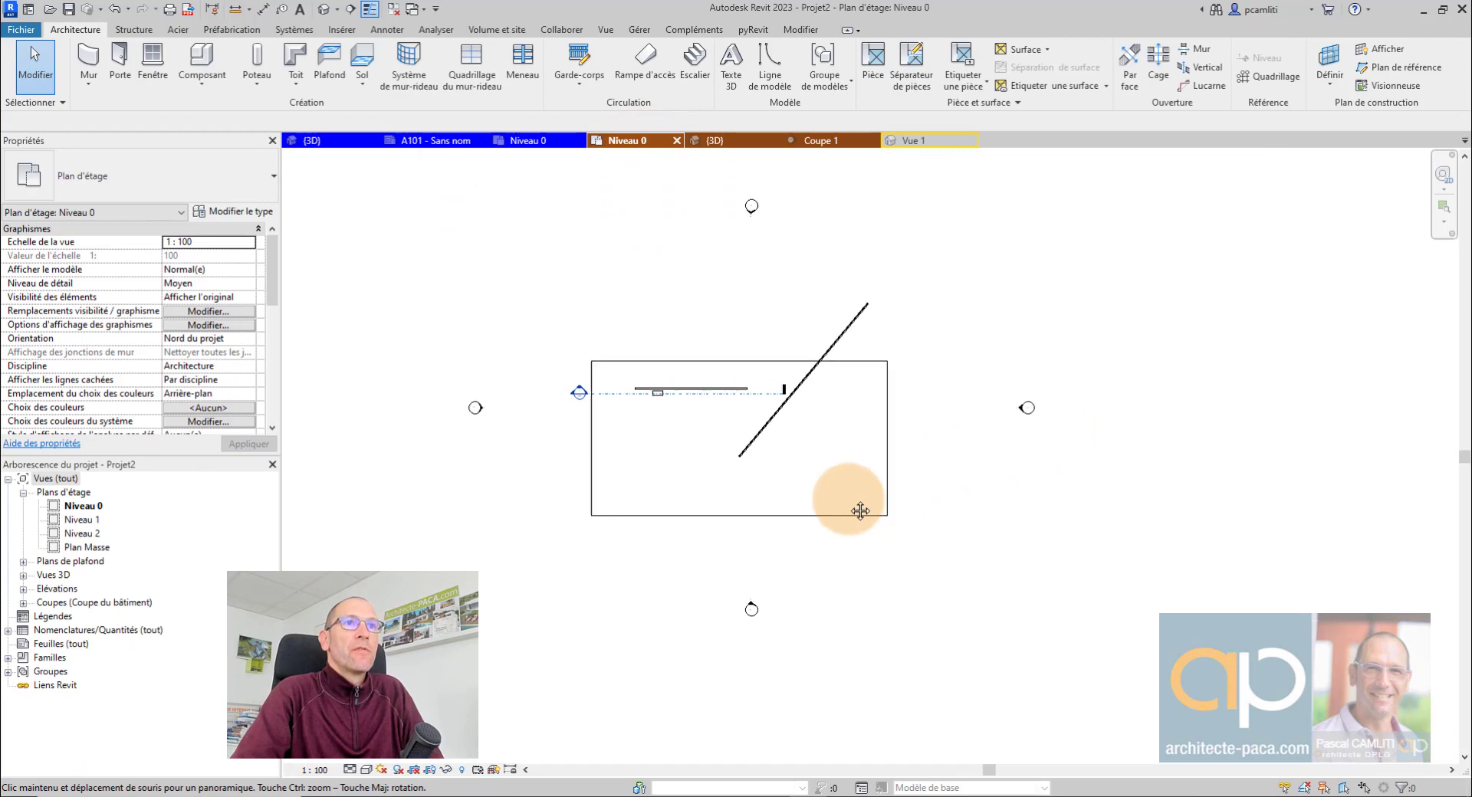
click(486, 36)
click(499, 62)
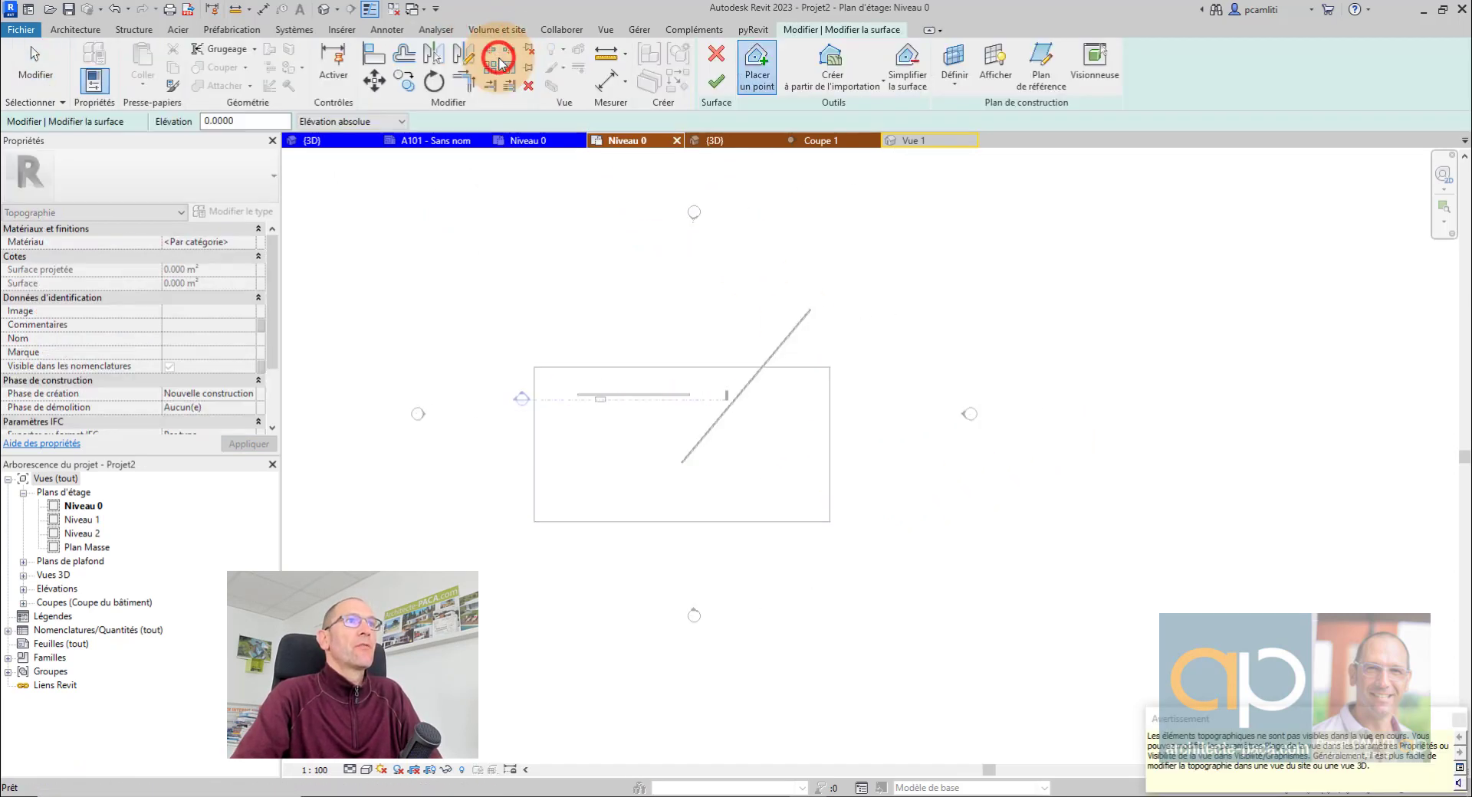
middle_drag(861, 427, 723, 449)
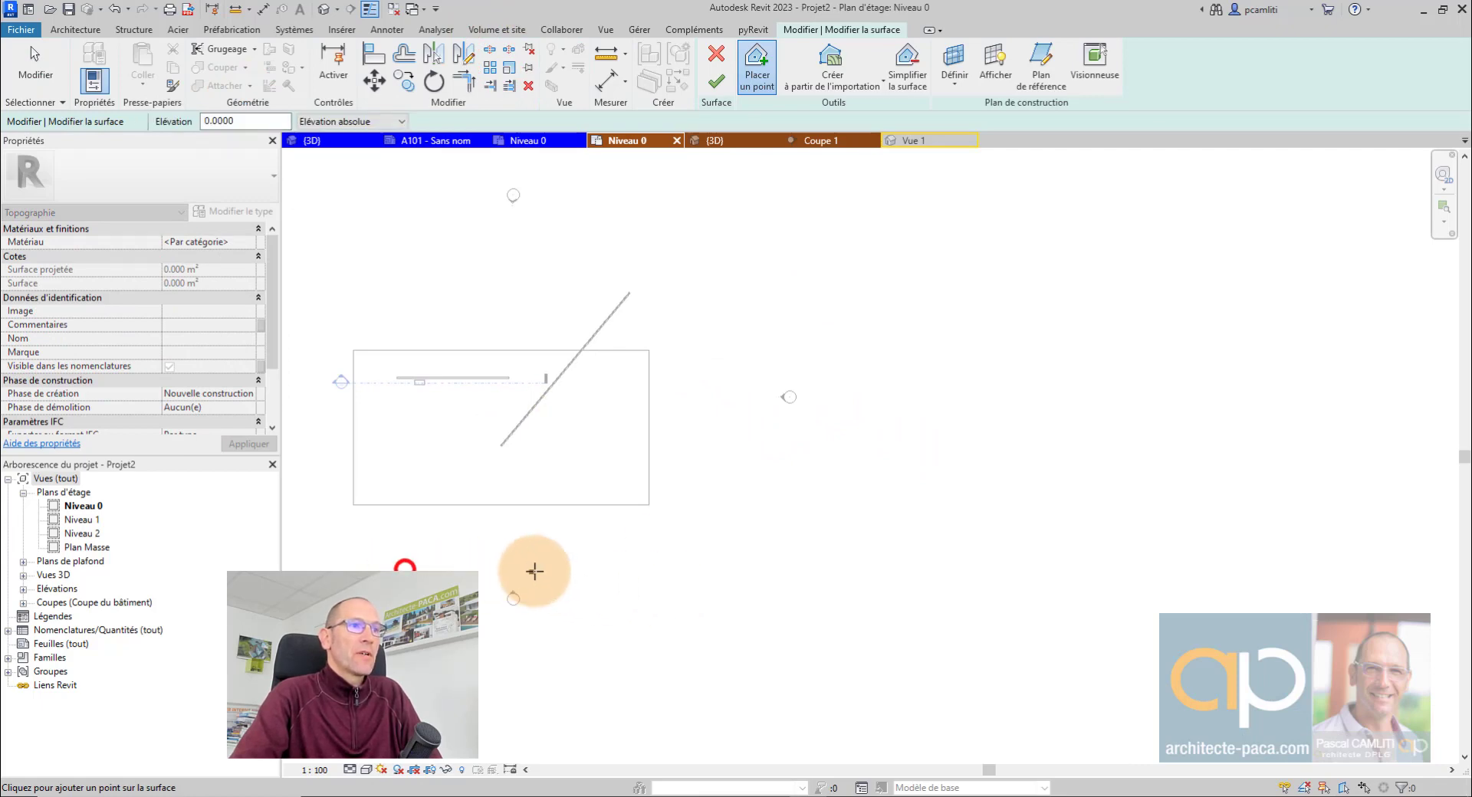
click(538, 572)
click(700, 574)
In the Plan Masse view, add a row of four surface points at elevation 5 across the floor slab
double_click(92, 547)
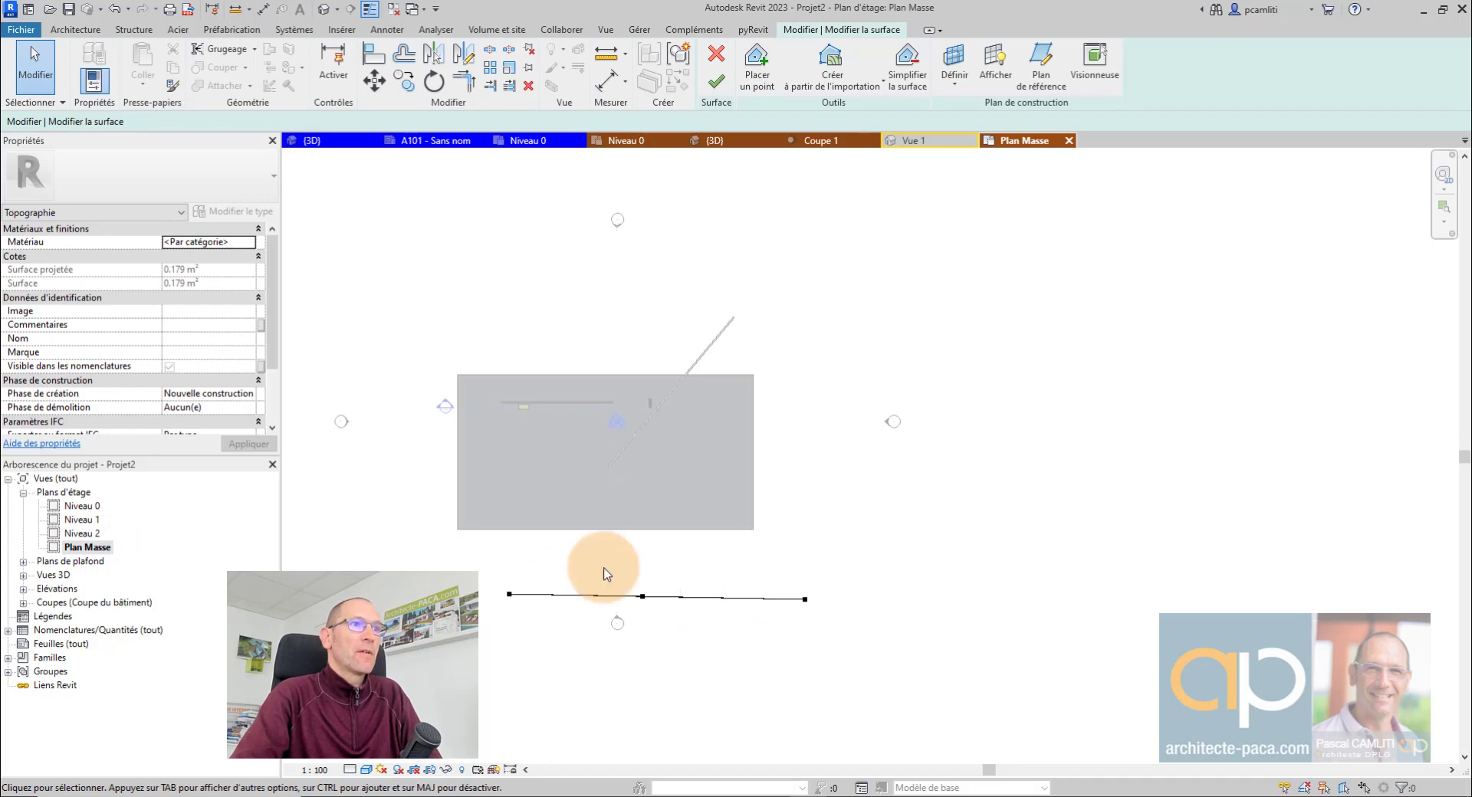
click(757, 65)
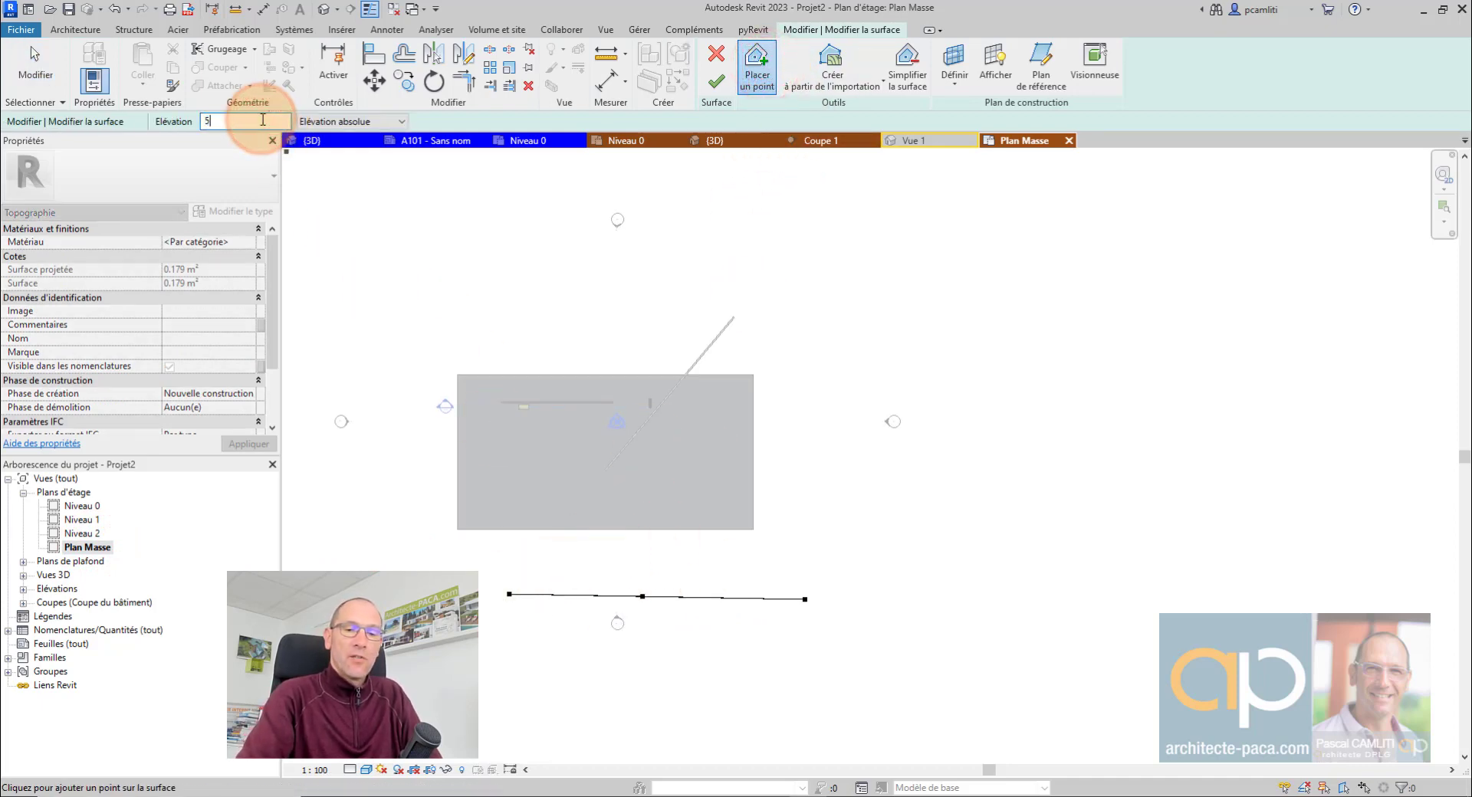
click(448, 427)
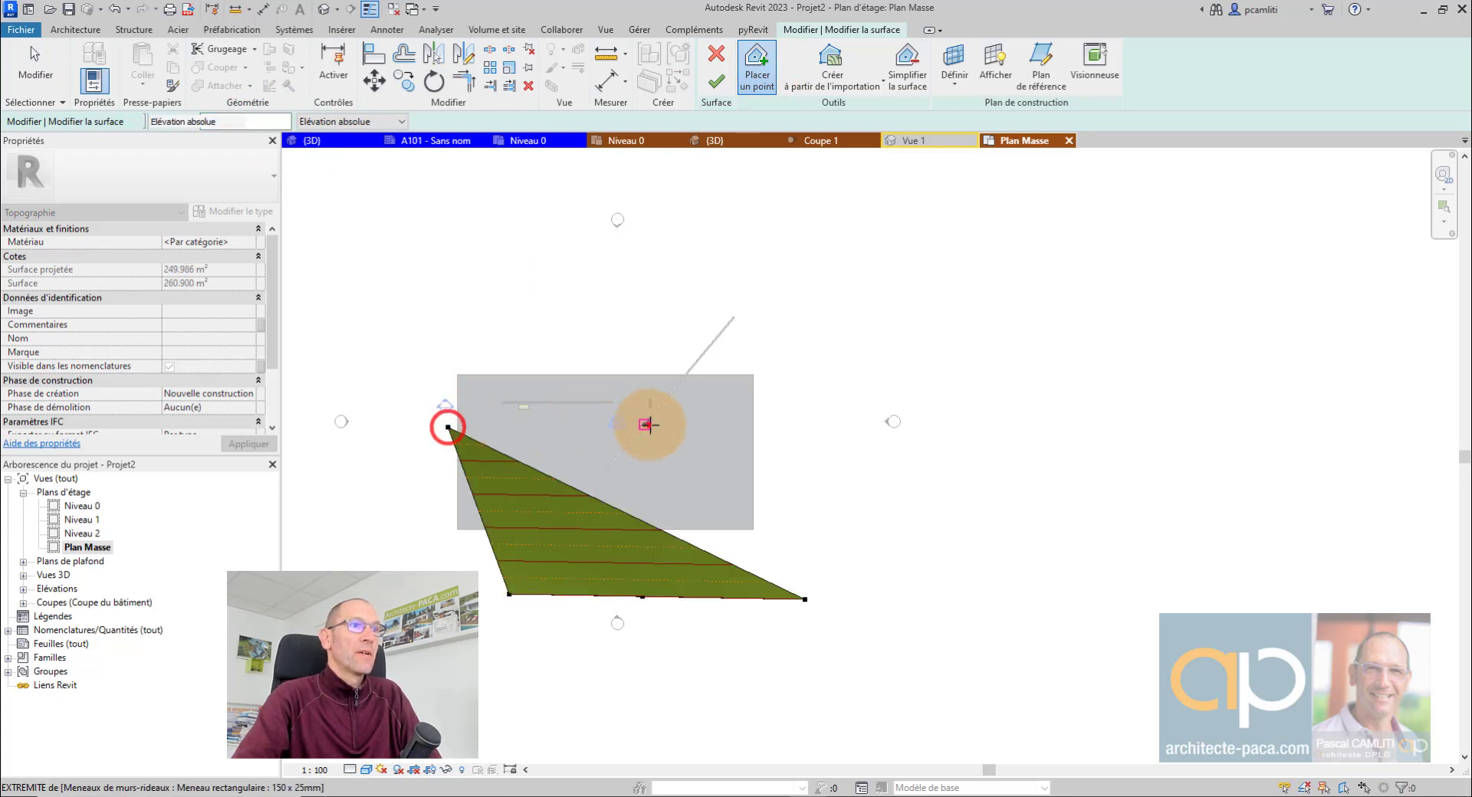
click(645, 425)
click(753, 431)
click(838, 429)
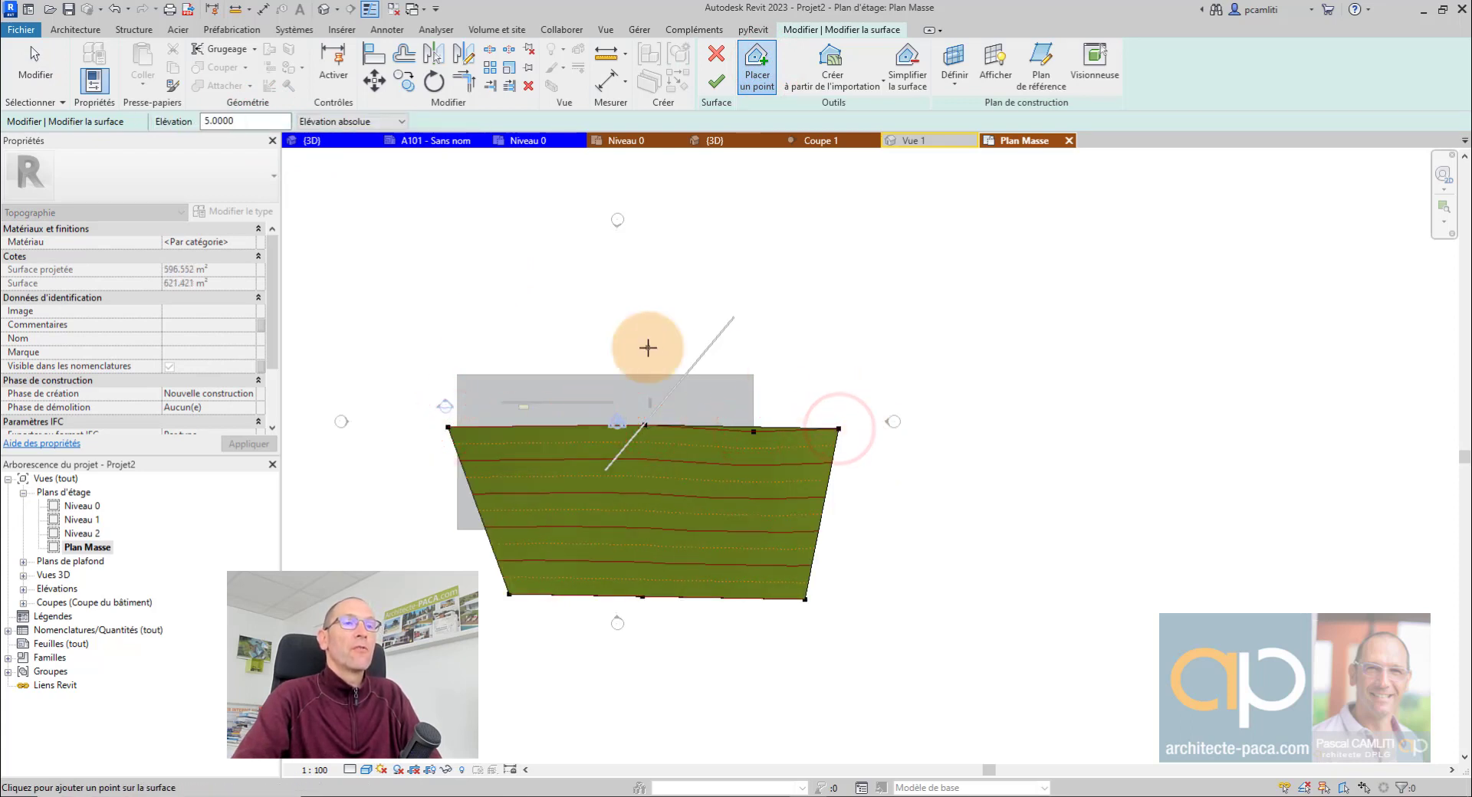
Set the point elevation to 2.5 and add a row of five surface points above the floor slab
click(269, 122)
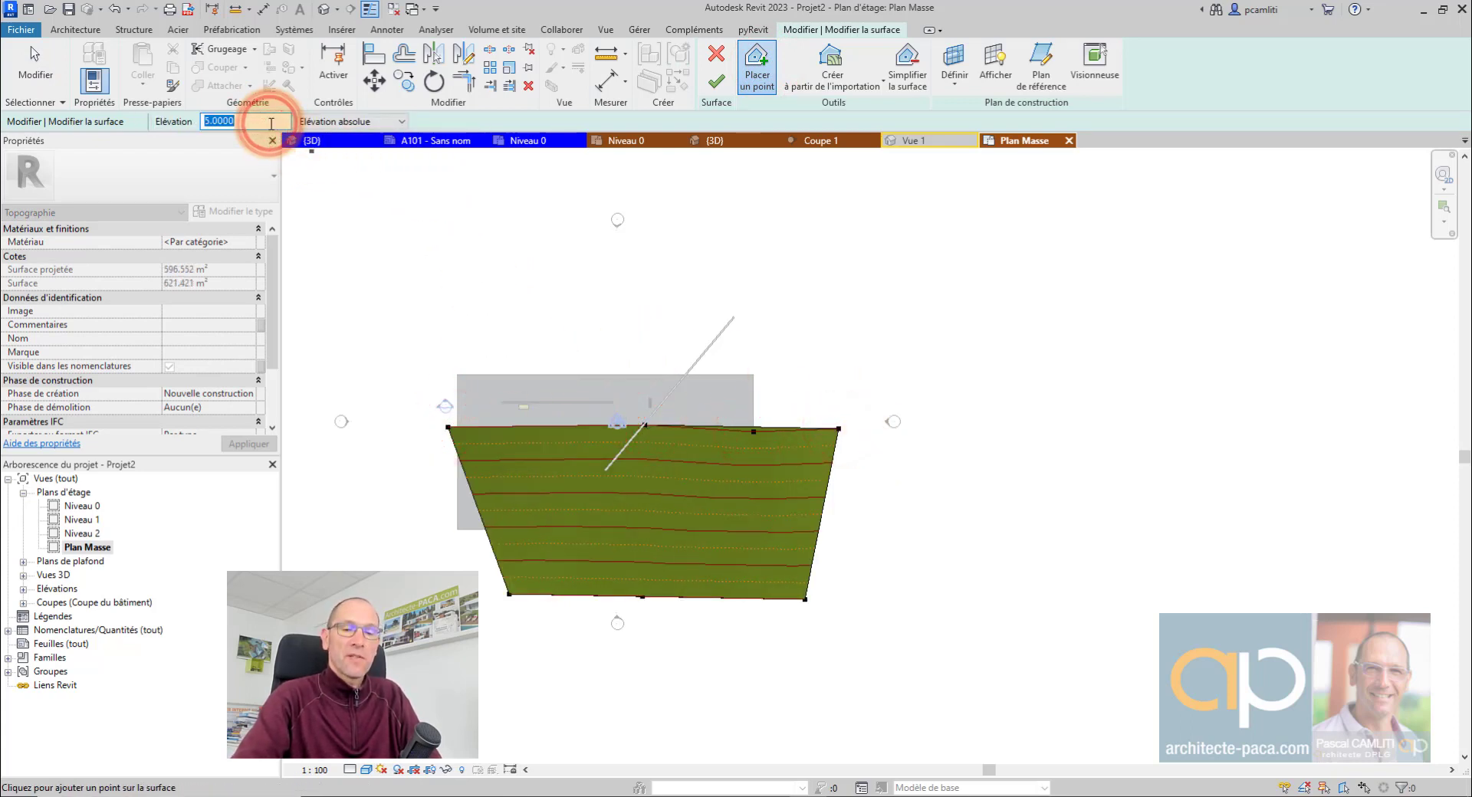
text(2.5)
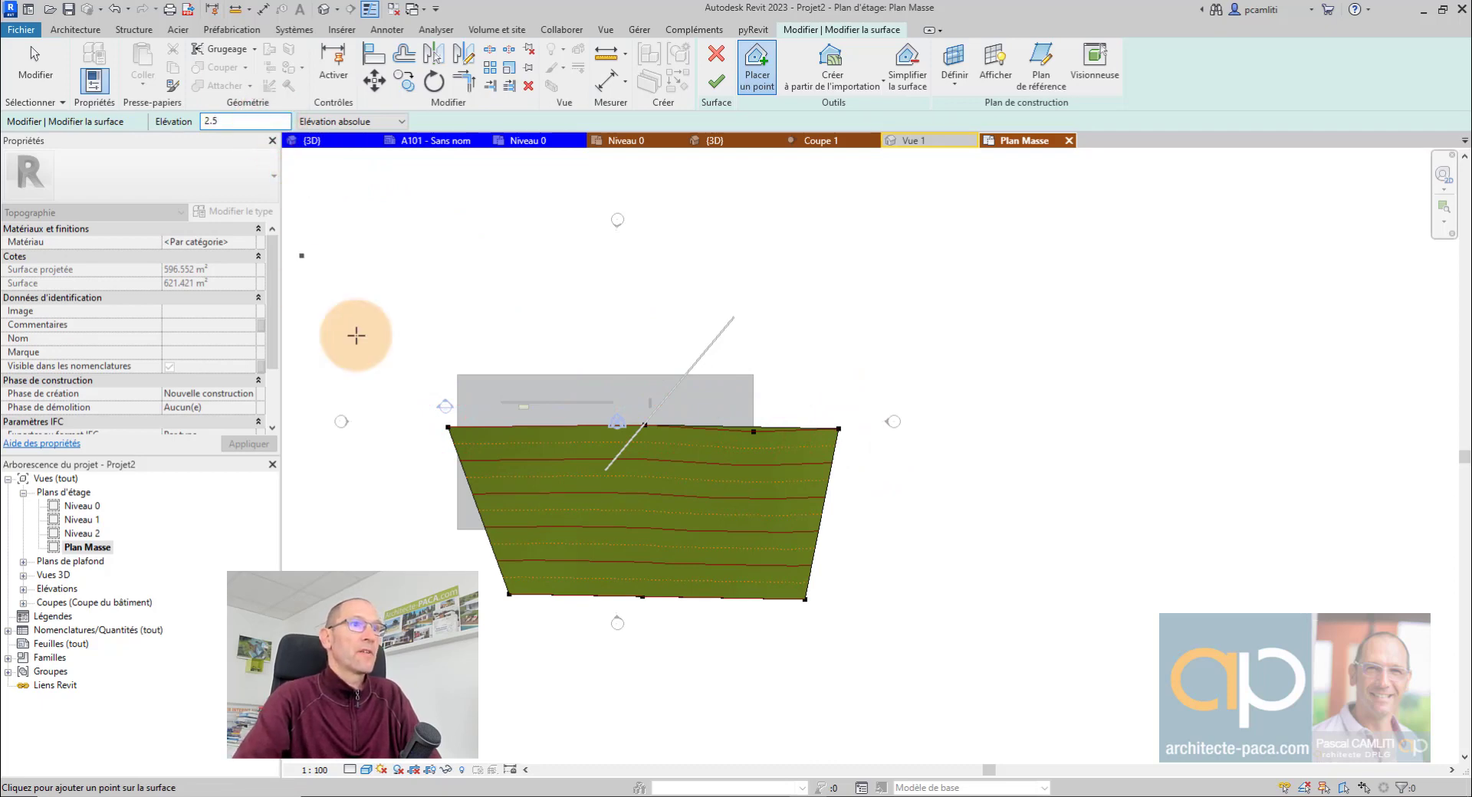
click(443, 331)
click(547, 321)
click(643, 316)
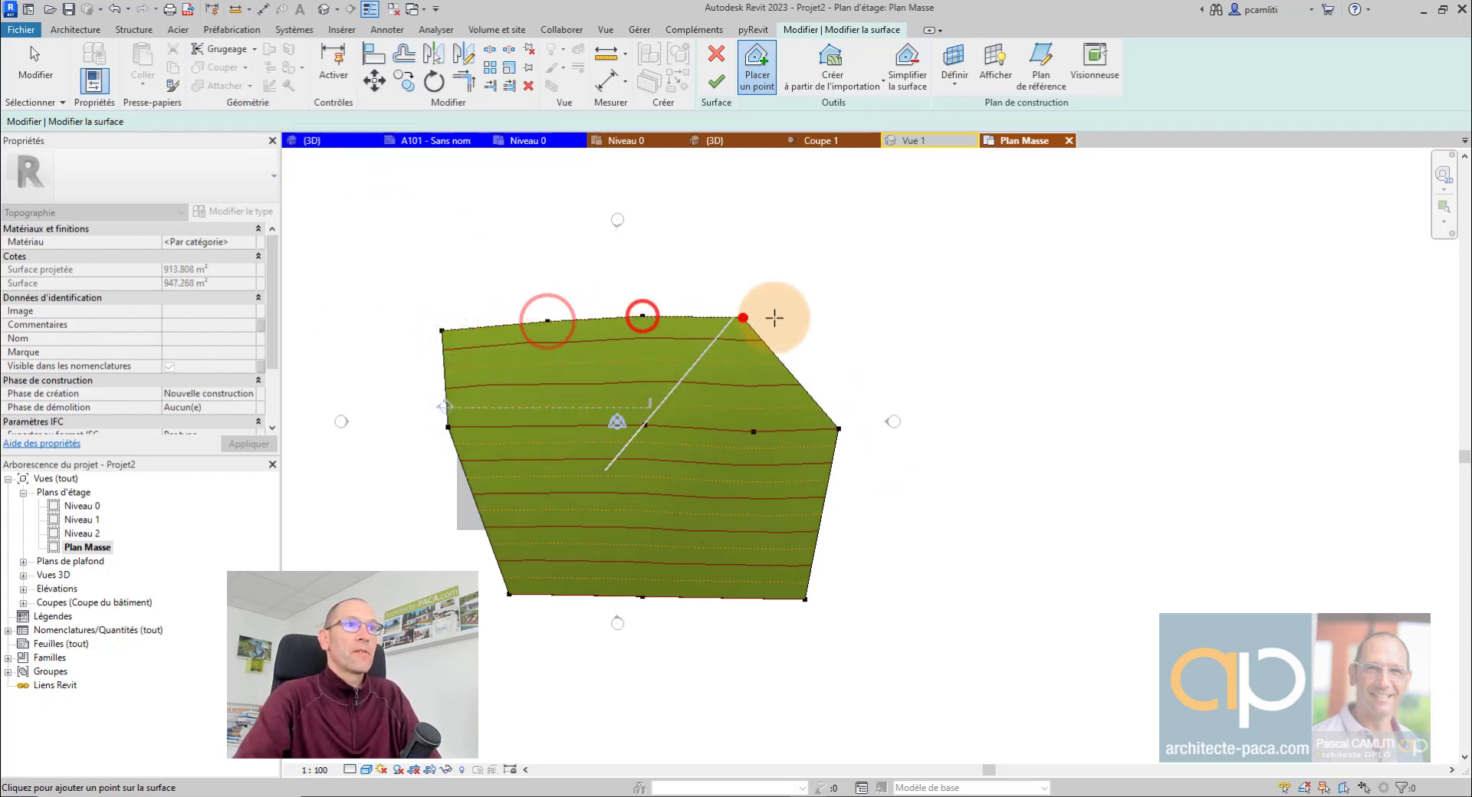
click(743, 316)
click(844, 313)
Add a final row of six surface points near the north elevation marker and finish the topographic surface
double_click(250, 122)
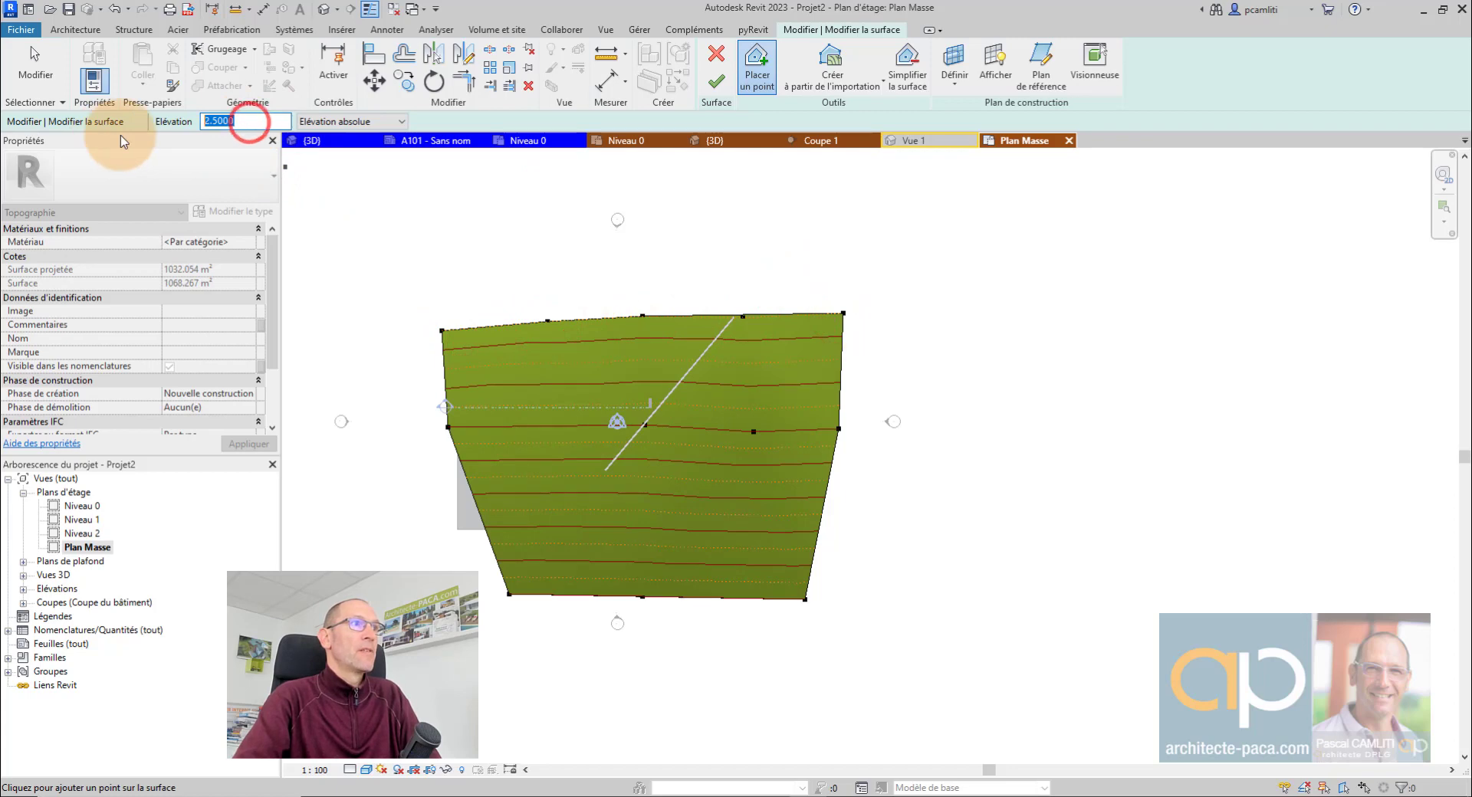
click(433, 243)
click(571, 231)
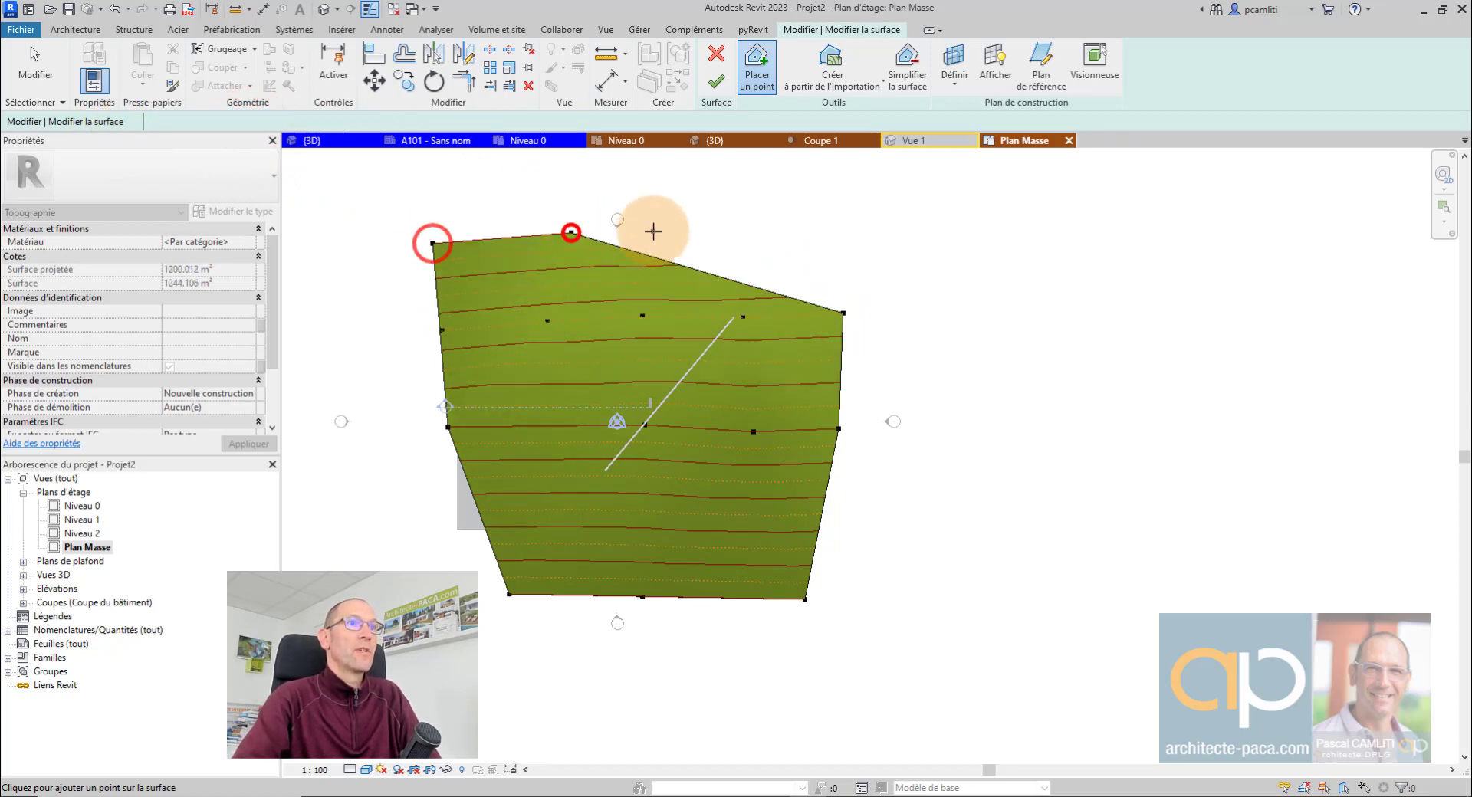
click(656, 229)
click(708, 224)
click(798, 219)
click(843, 218)
click(716, 82)
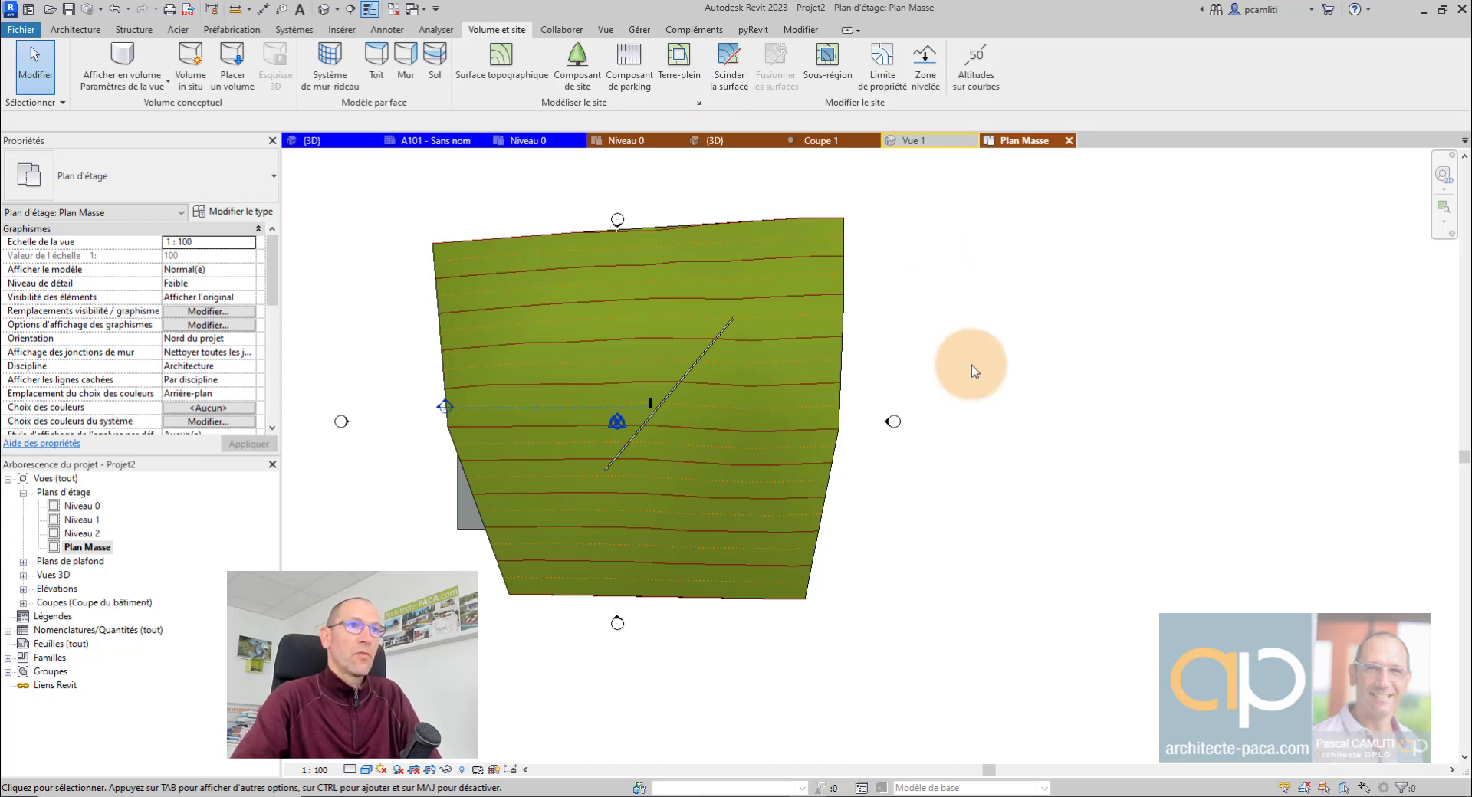
Open the 3D view of Projet2 and examine the topographic surface's contour lines
middle_drag(983, 296, 950, 310)
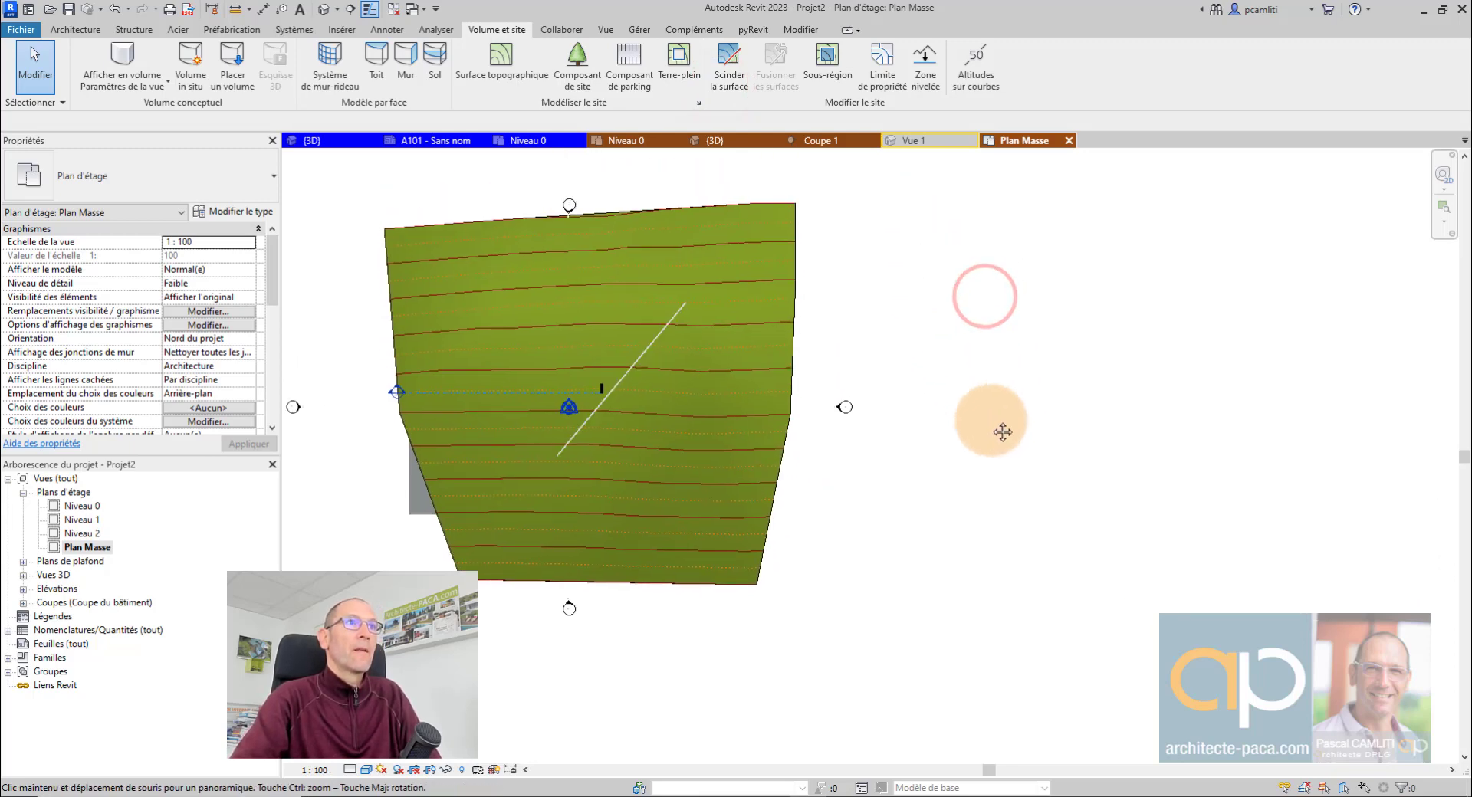
key(3)
key(d)
scroll(991, 421, down, 2)
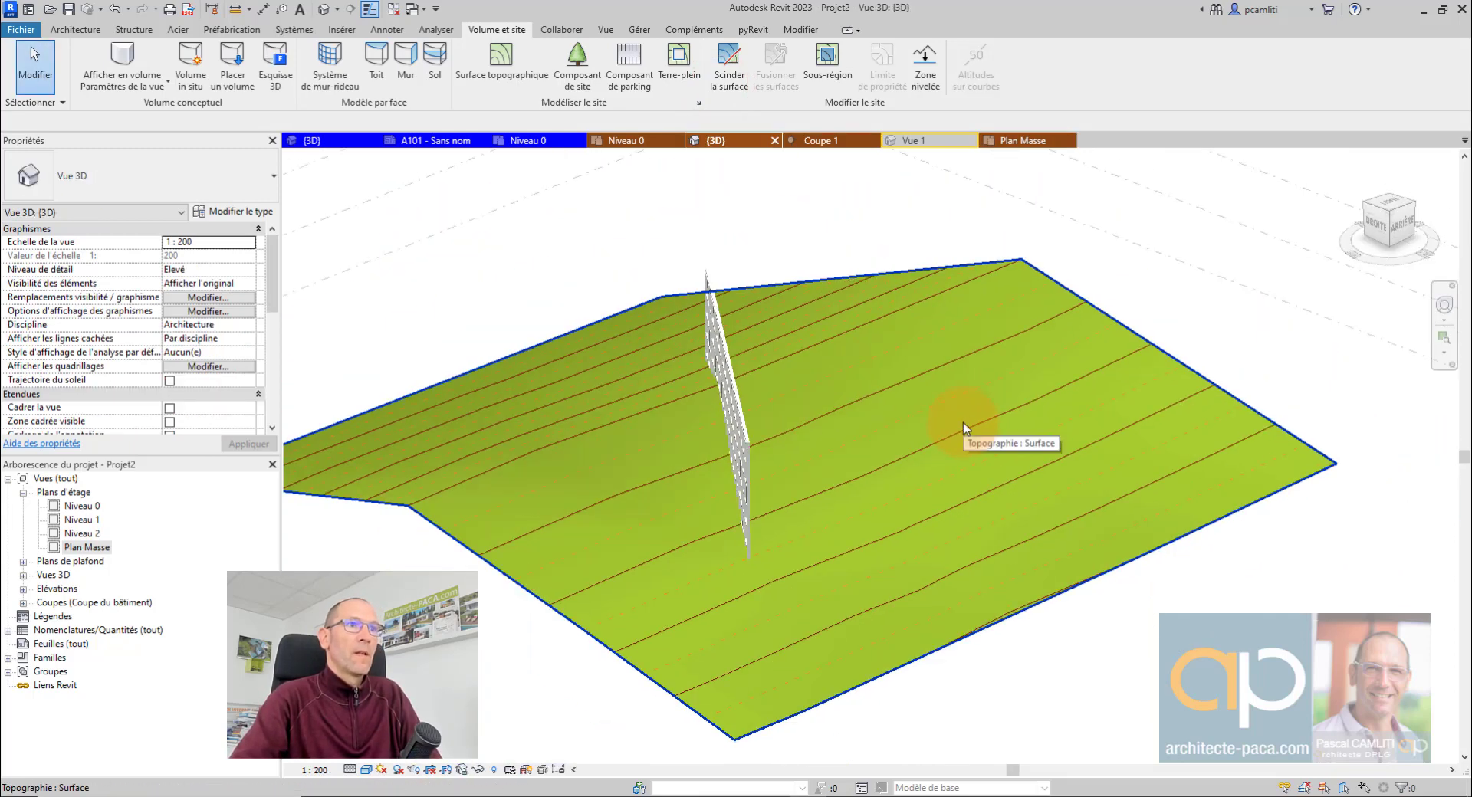
Turn on the section box in the 3D view and pull its front face inward to cut through the topographic surface
shift+middle_drag(963, 421, 1181, 414)
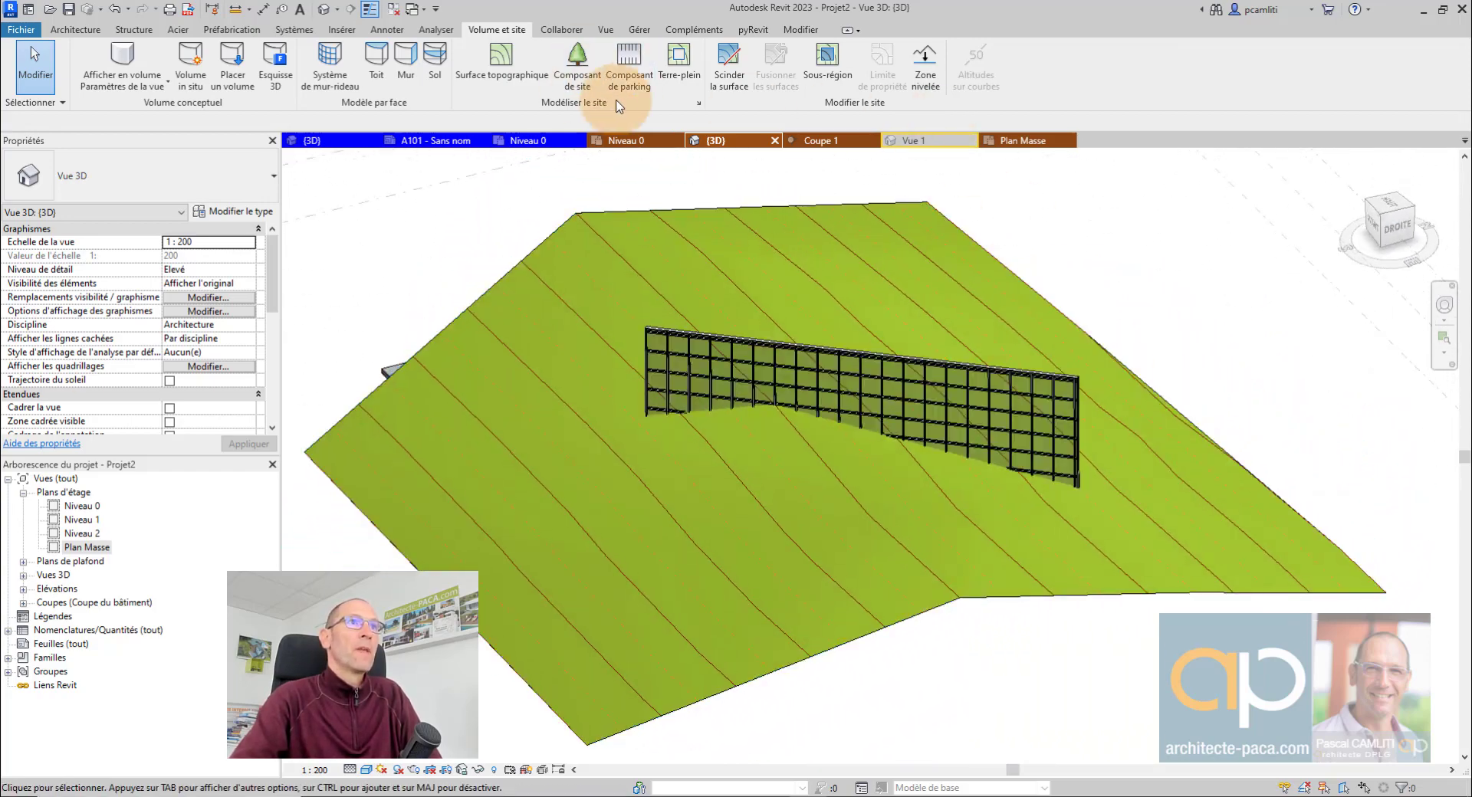
drag(283, 282, 284, 348)
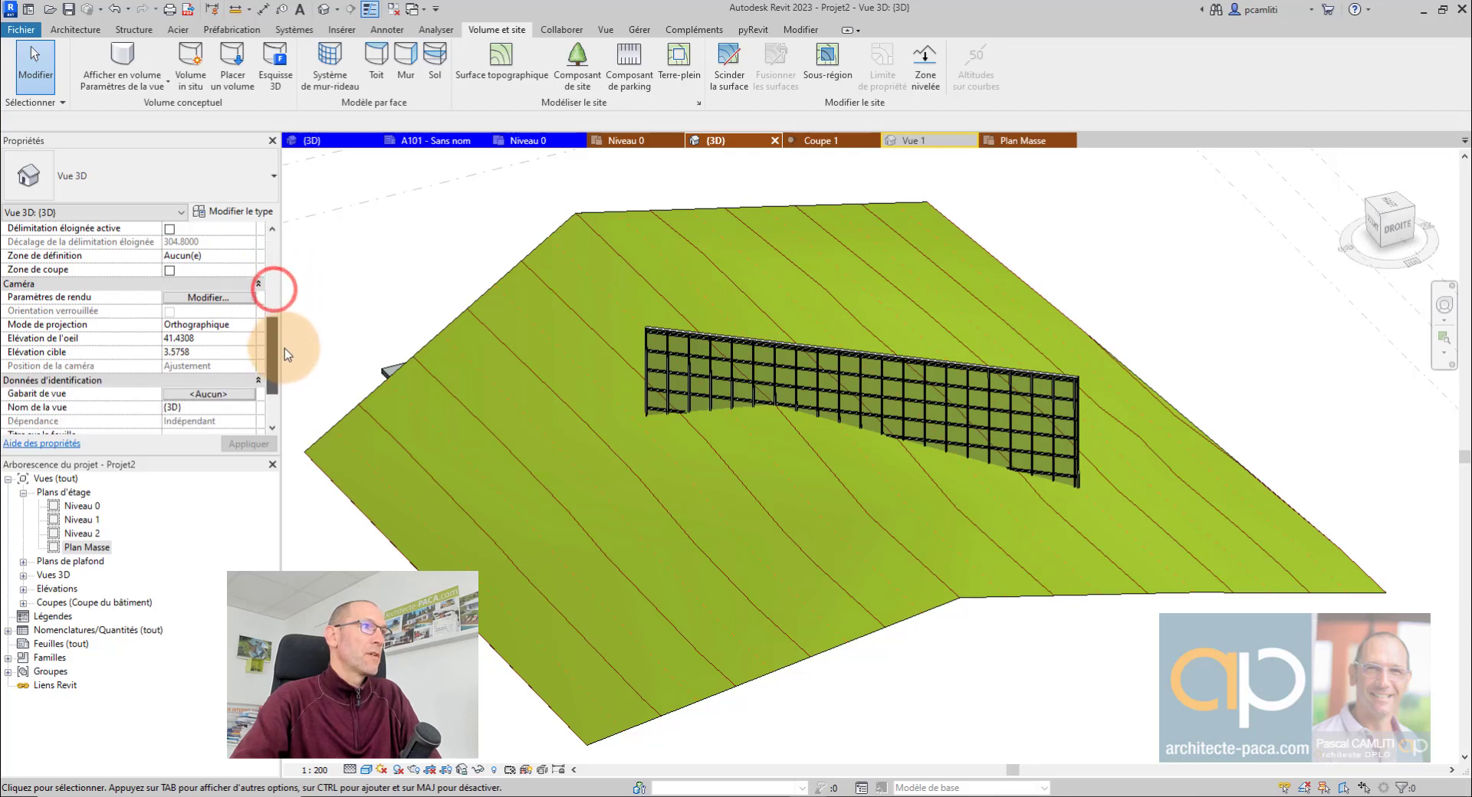
scroll(608, 378, down, 4)
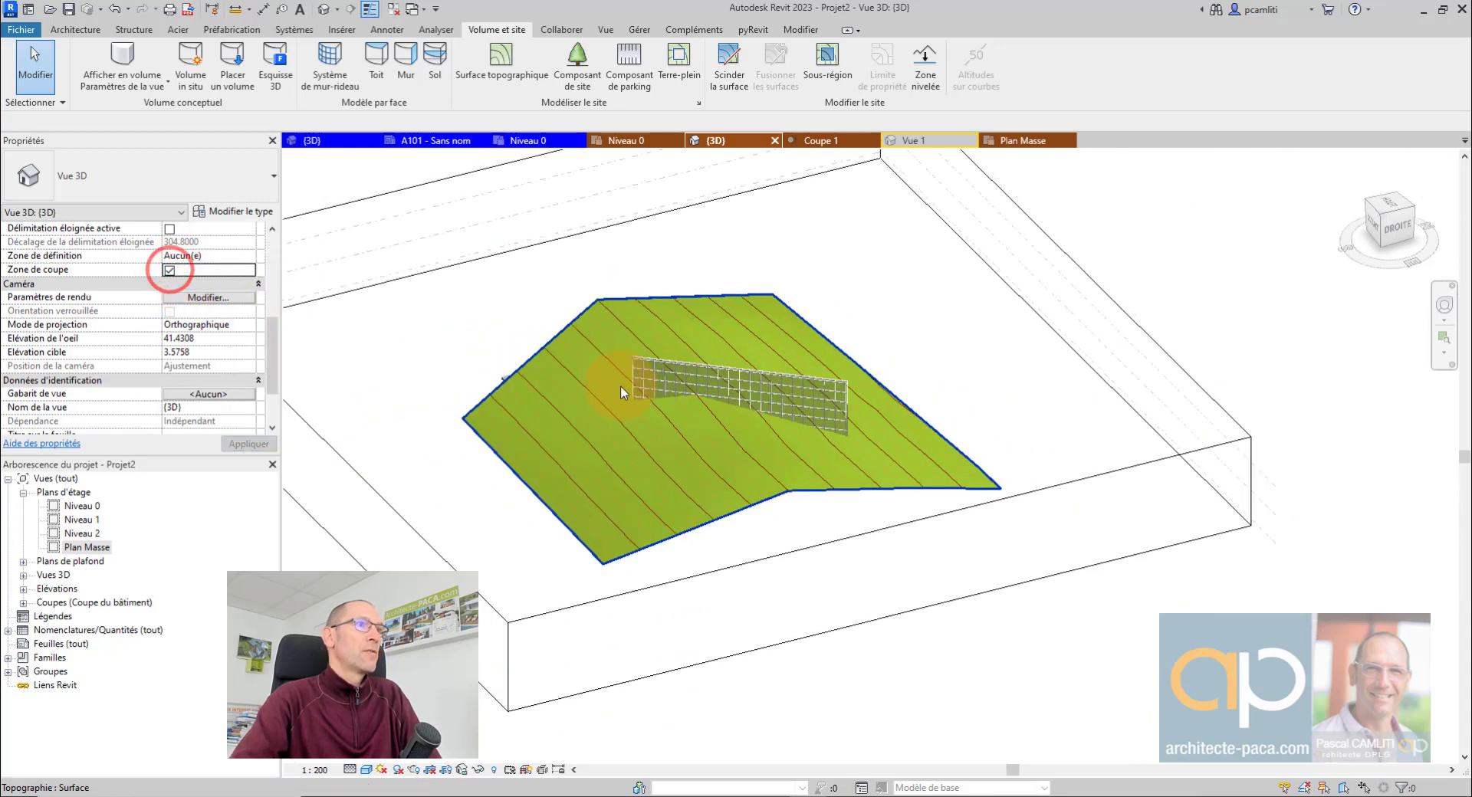
click(788, 504)
drag(818, 531, 749, 460)
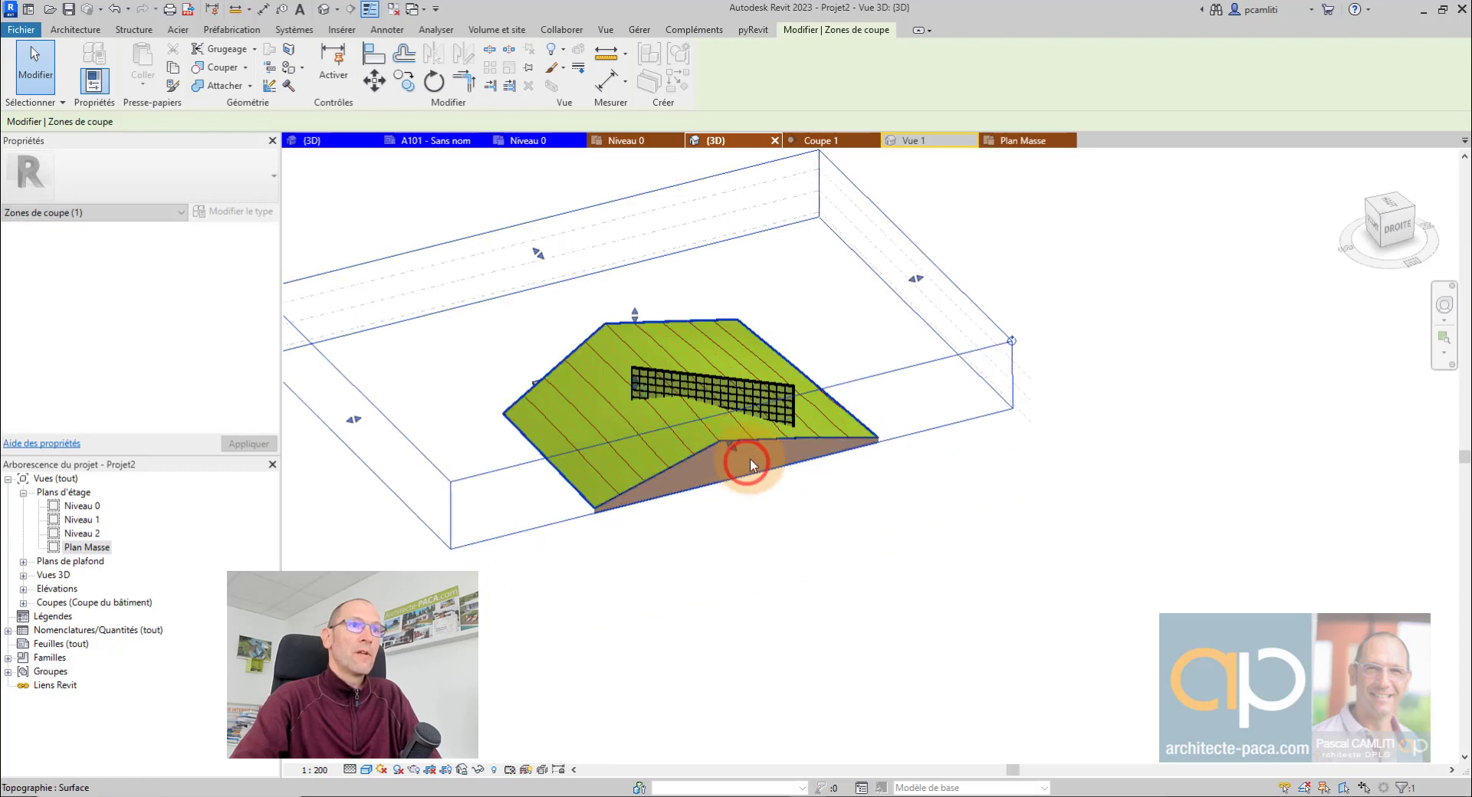
Raise the section box's upper face and lower its bottom face to show a deeper layer of cut ground
mouse_move(637, 311)
mouse_down()
mouse_move(634, 341)
mouse_move(641, 290)
mouse_up()
drag(637, 379, 636, 424)
click(886, 557)
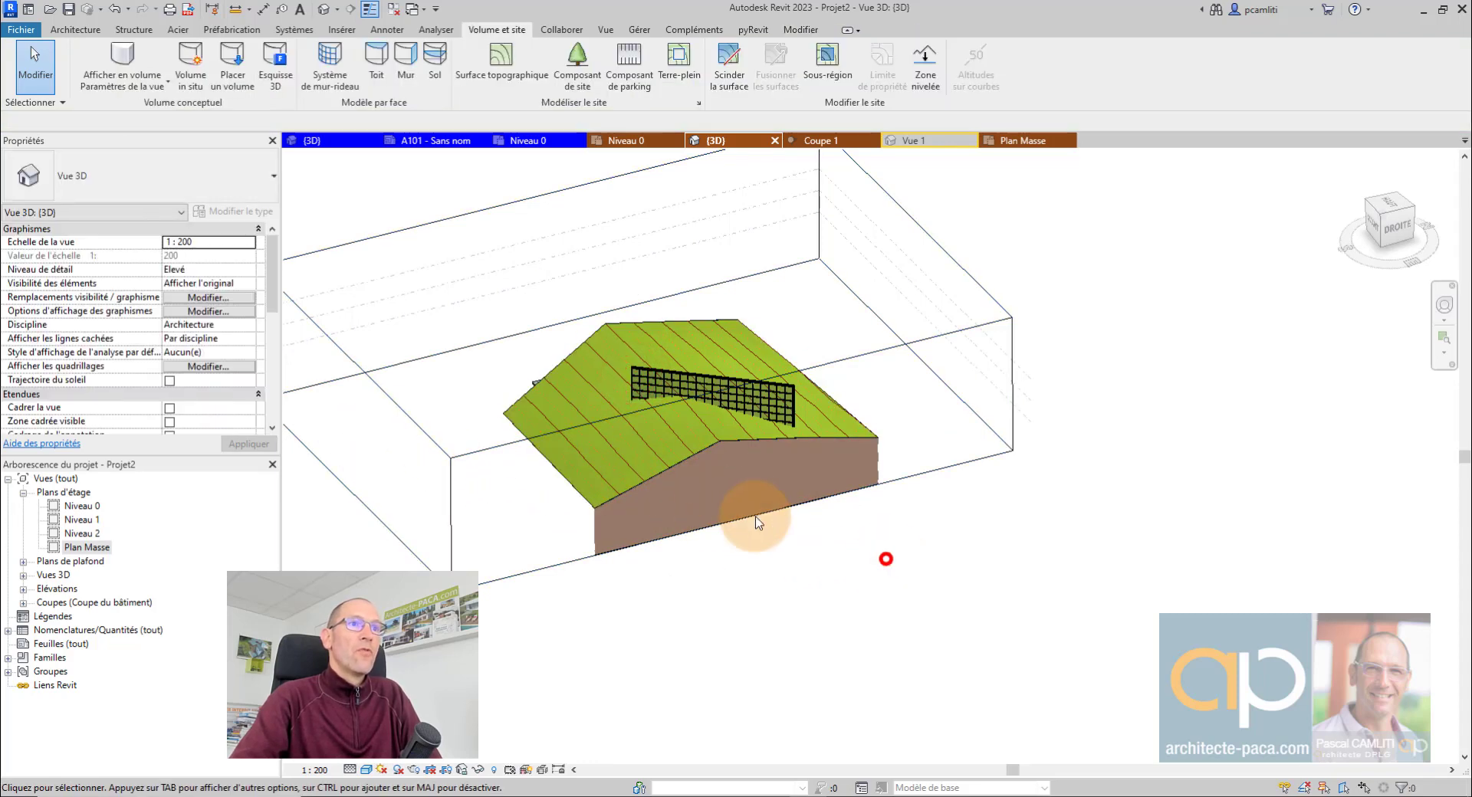
Label the contours in the Plan Masse view along a line crossing the terrain from its north edge to its south edge
click(1020, 141)
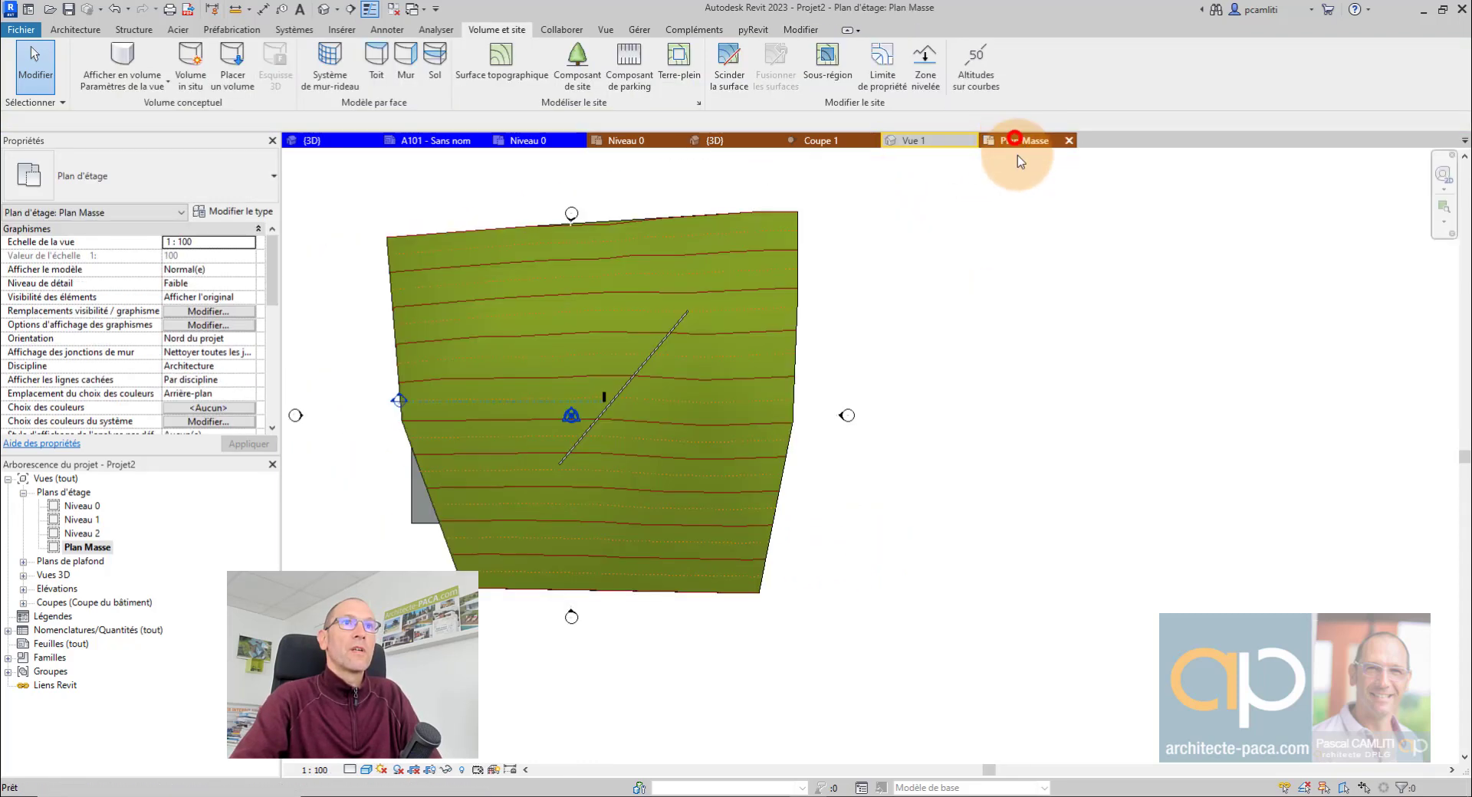
click(987, 62)
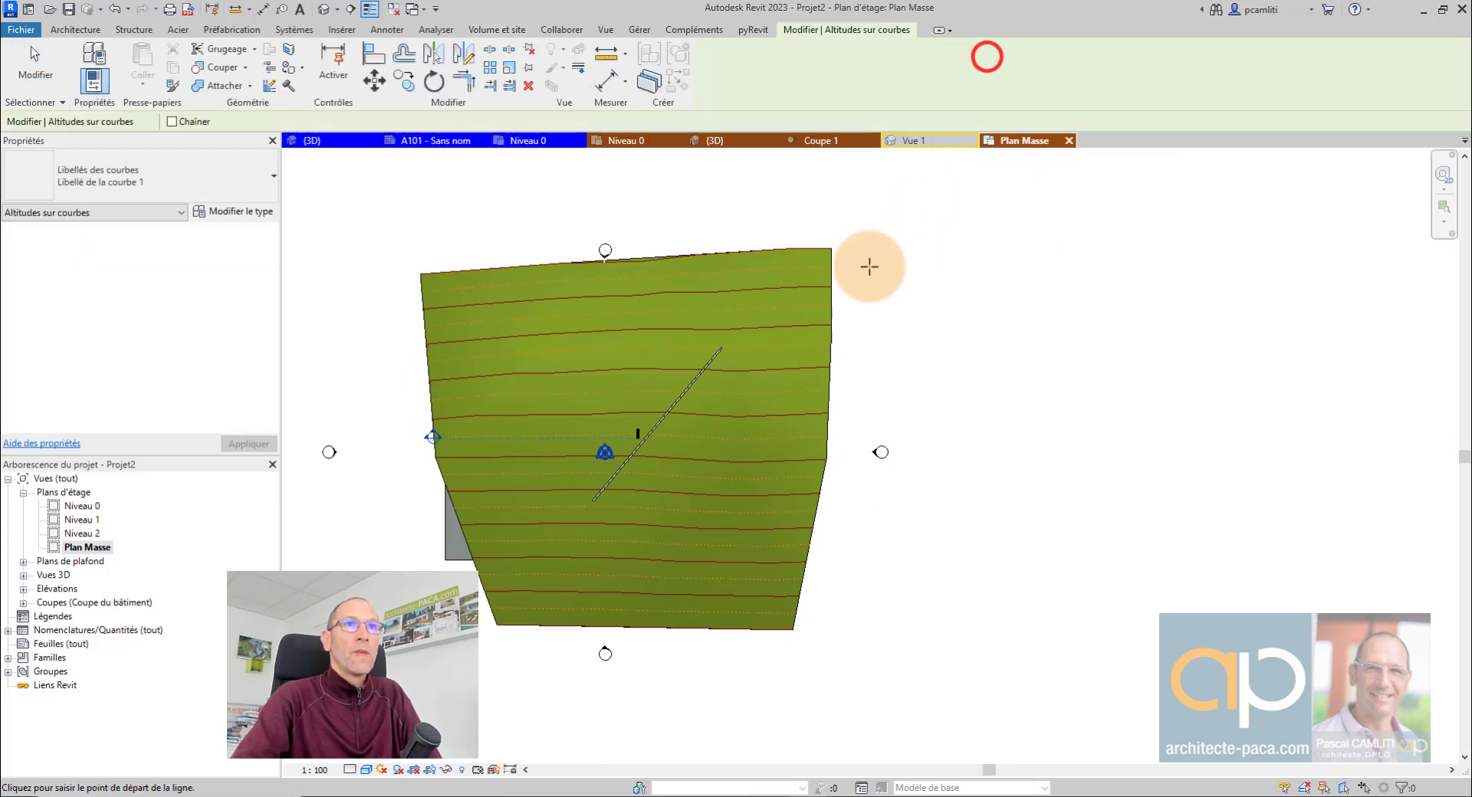
click(788, 249)
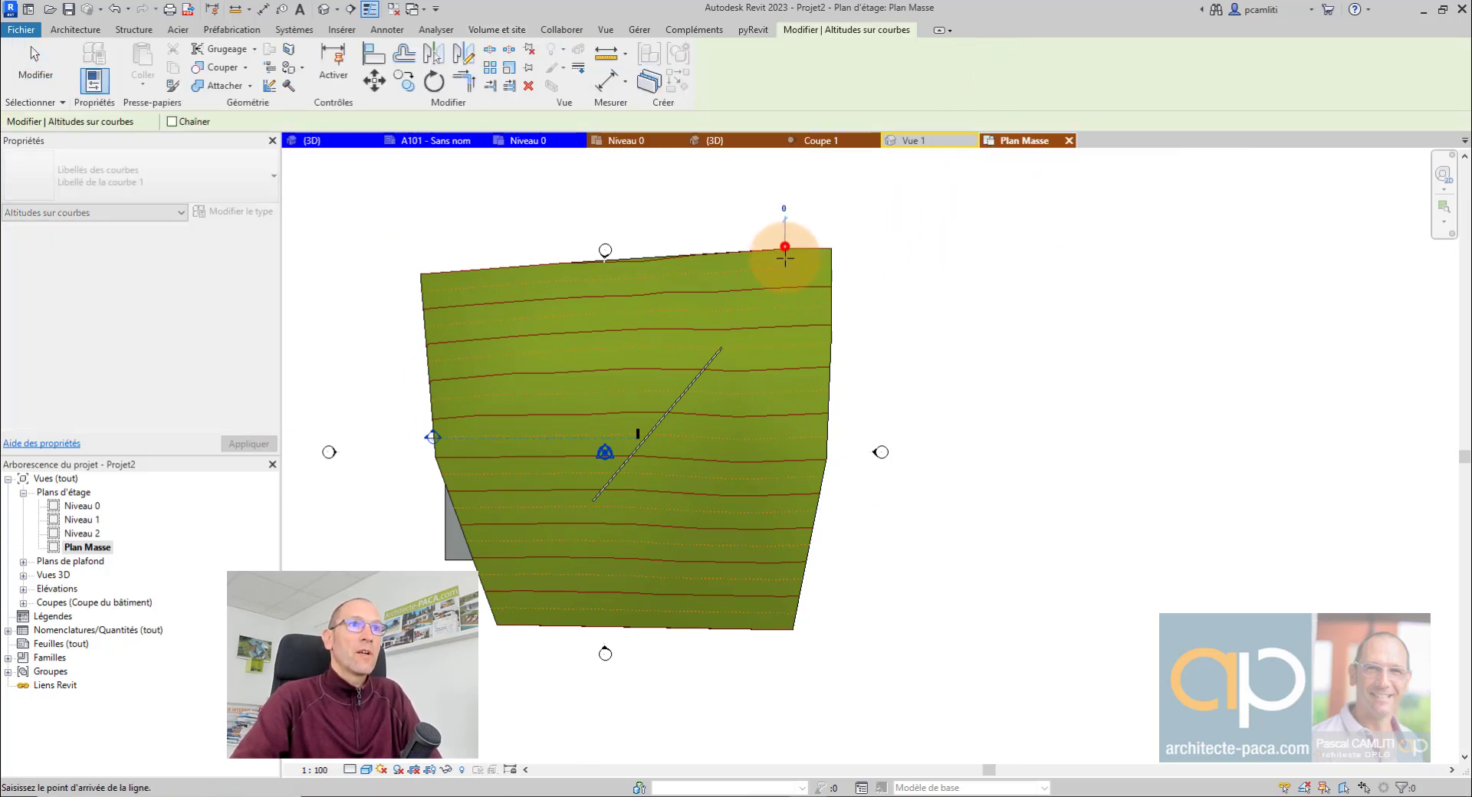
click(741, 633)
scroll(763, 516, up, 3)
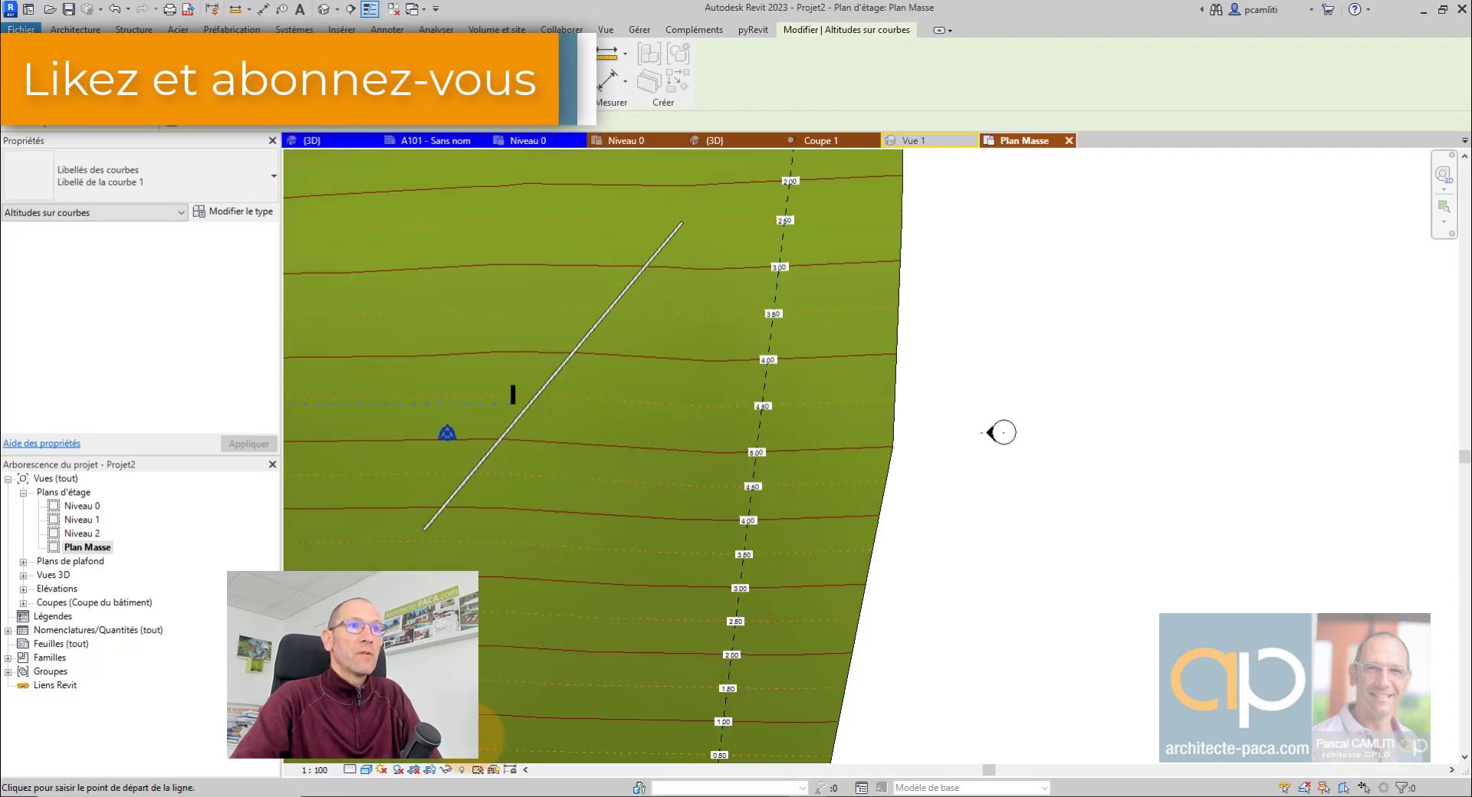
Examine the contour elevation labels along the terrain in Plan Masse and dismiss the save reminder
scroll(749, 491, up, 2)
scroll(739, 484, down, 3)
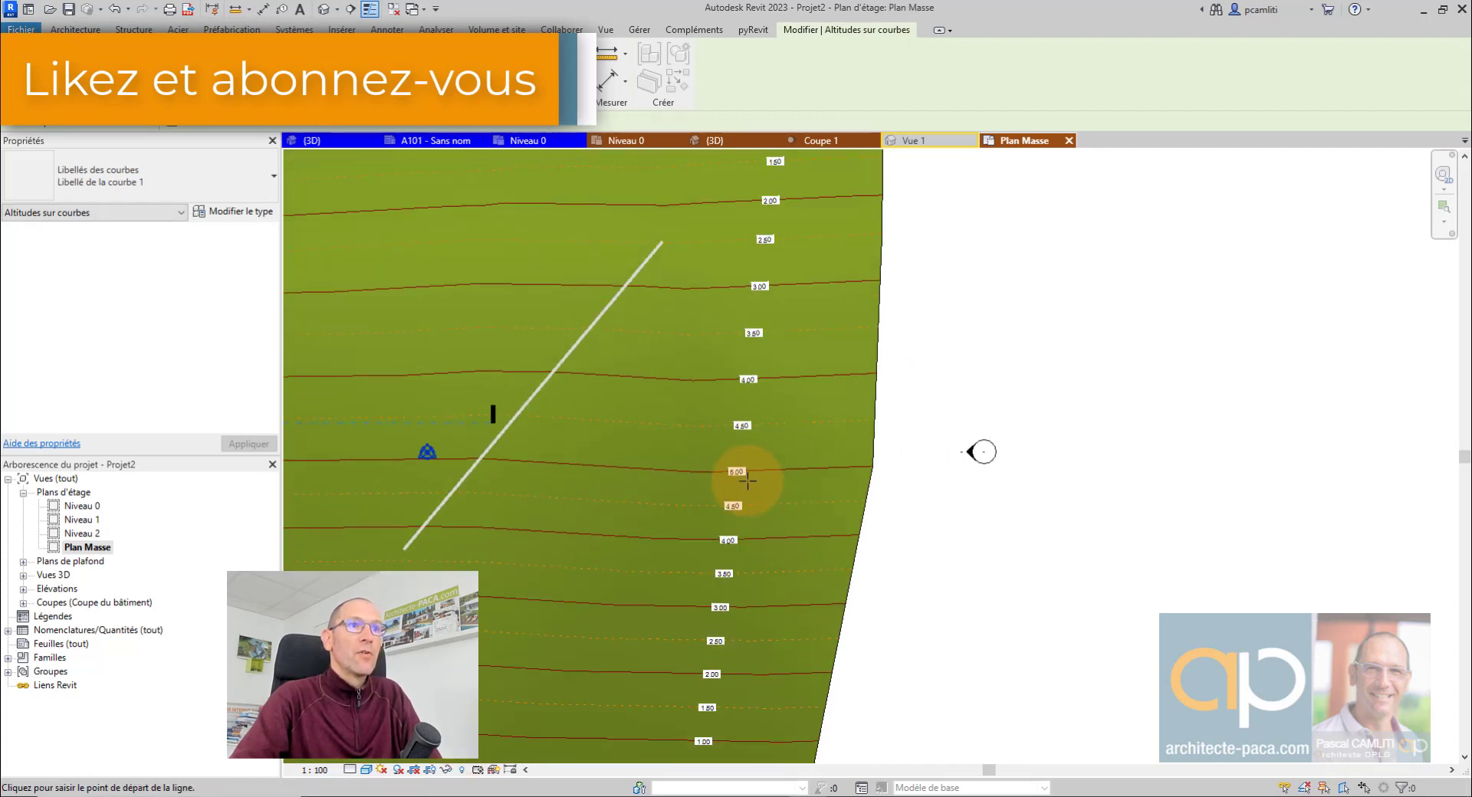
middle_drag(710, 675, 763, 771)
scroll(723, 599, up, 4)
middle_drag(783, 379, 755, 621)
scroll(781, 370, down, 2)
middle_drag(802, 280, 850, 279)
scroll(851, 278, down, 1)
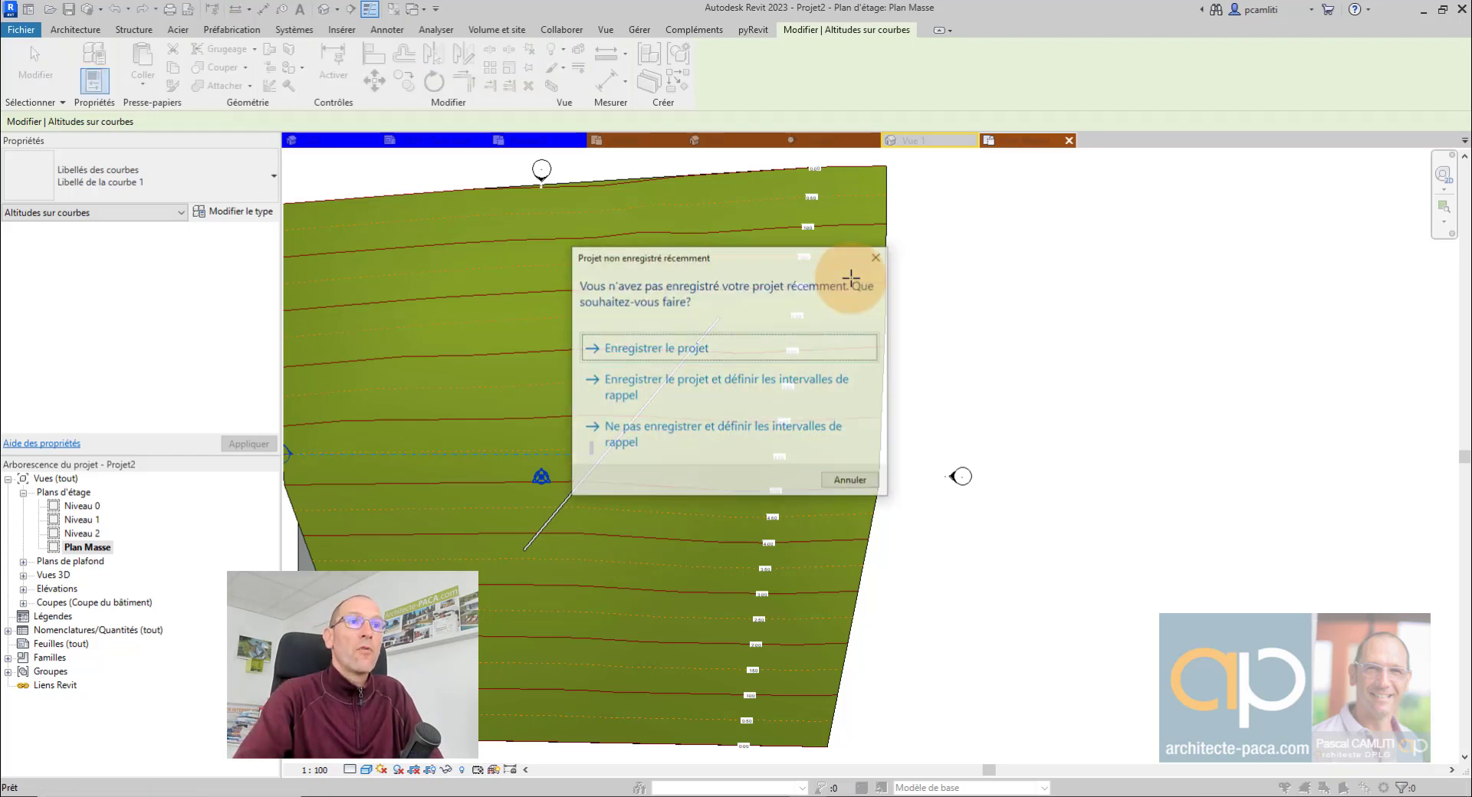
click(879, 264)
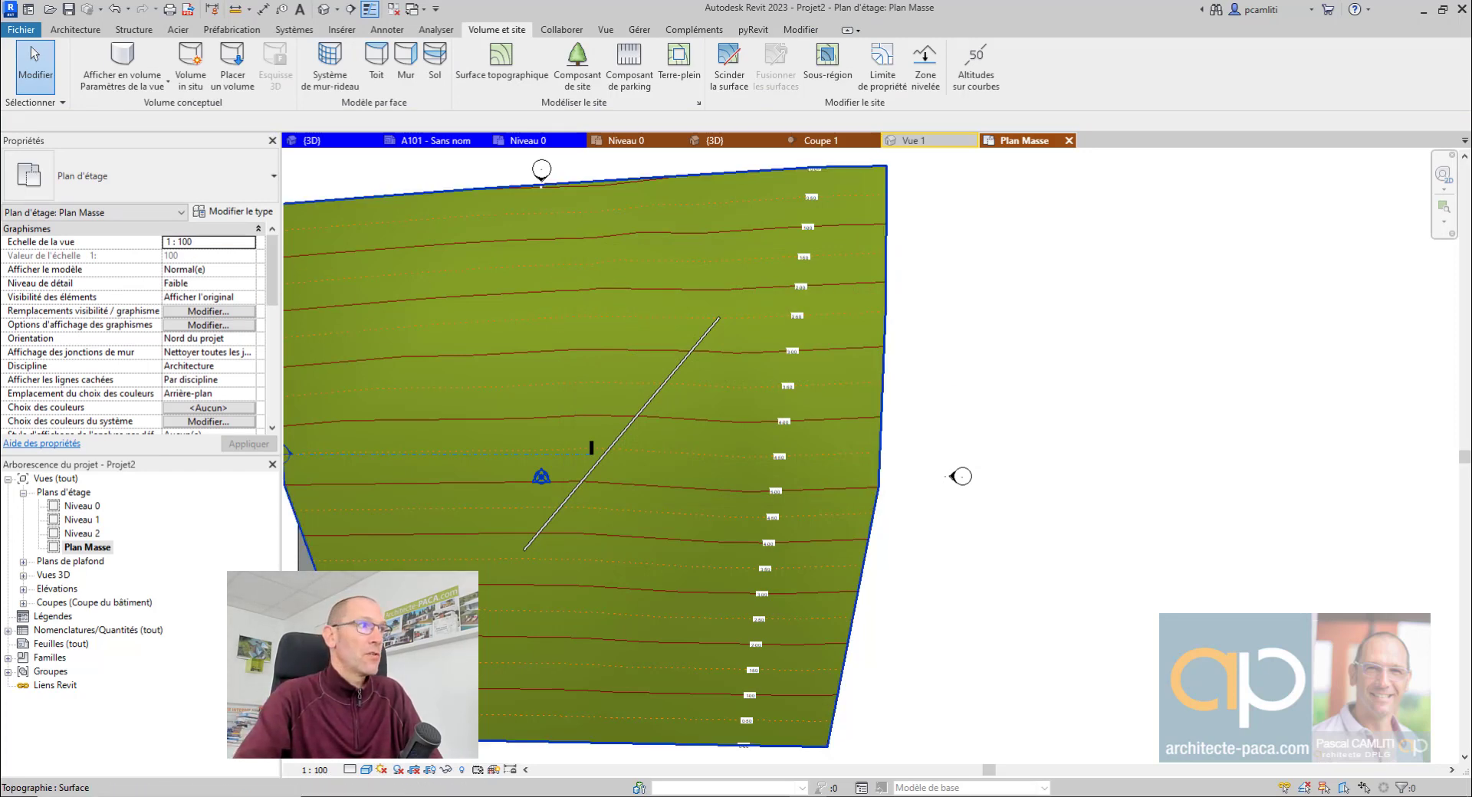
middle_drag(349, 659, 365, 667)
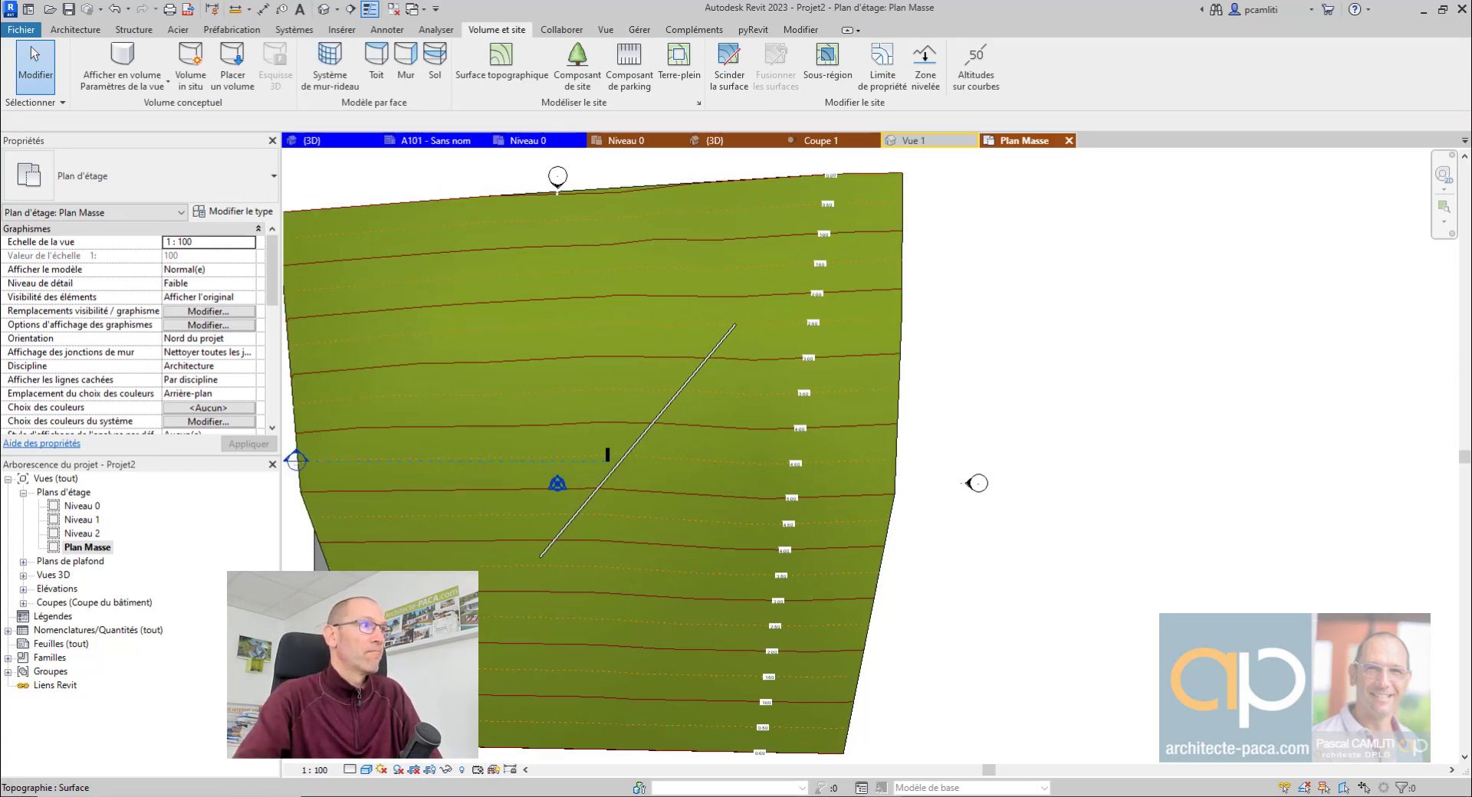
In the Niveau 0 plan of 132-REVIT-2023.rvt, hide the imports in families and the imported plan-maison-exemple-rdc.dwg
click(554, 142)
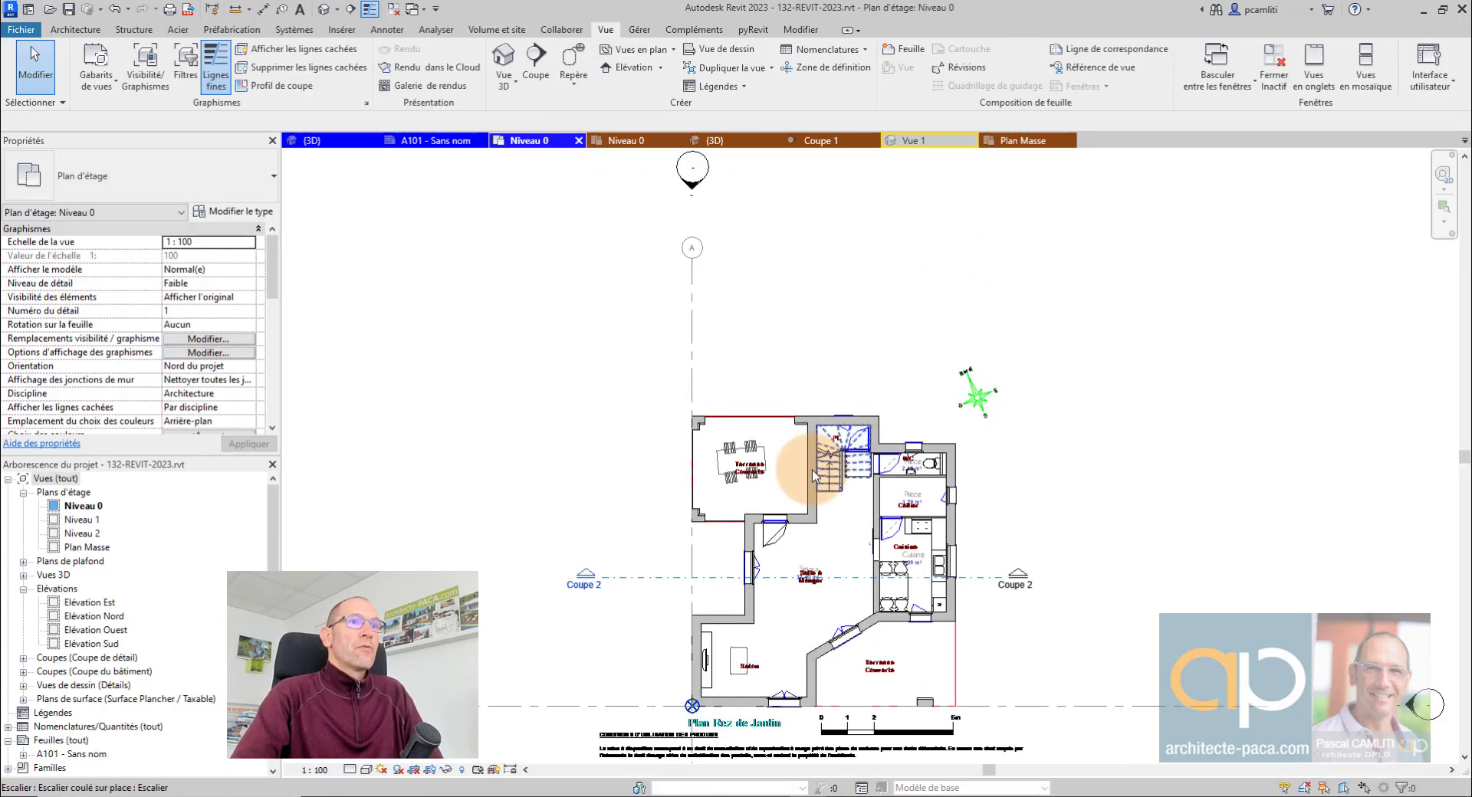
middle_drag(860, 457, 700, 285)
scroll(713, 511, up, 2)
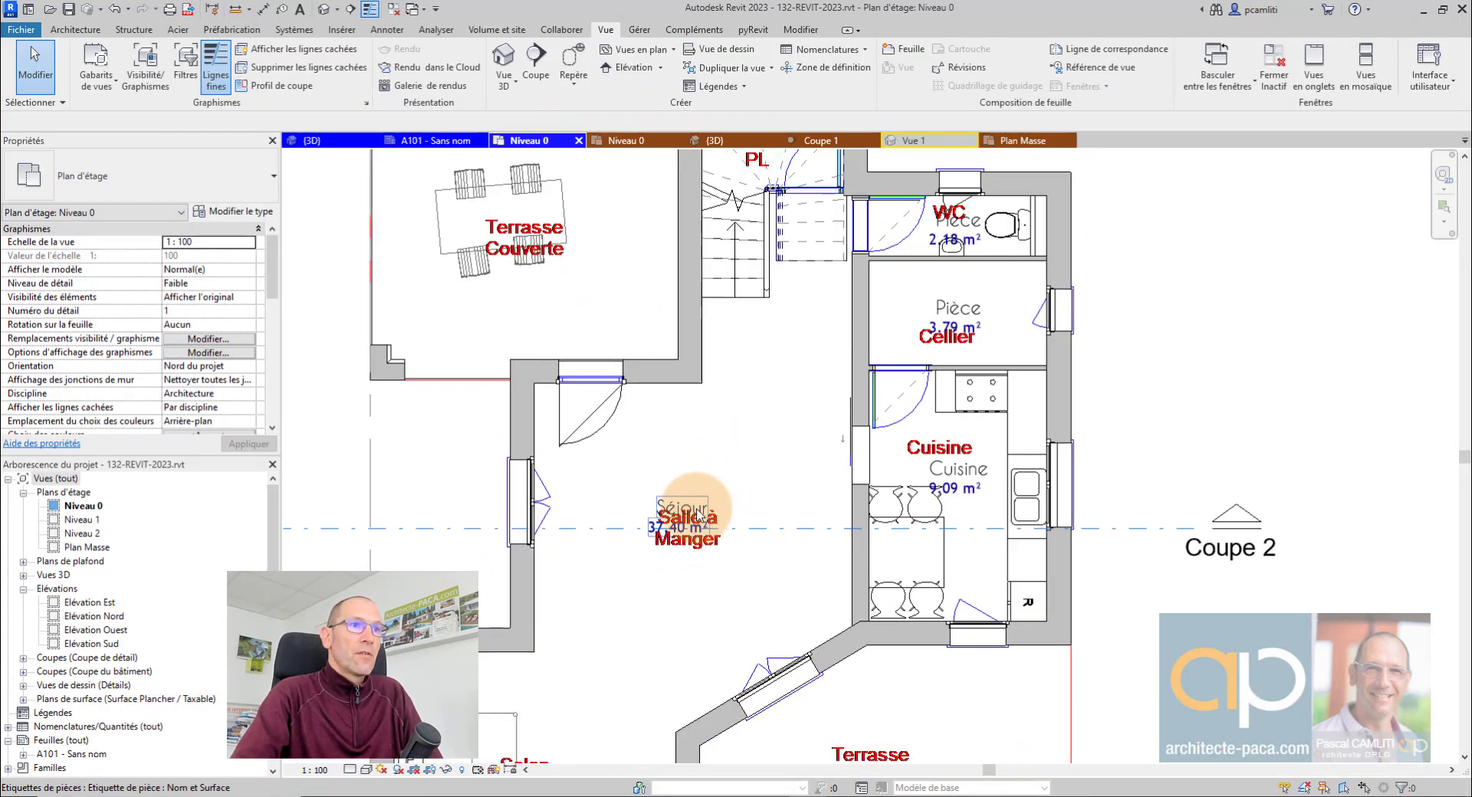
scroll(697, 512, down, 3)
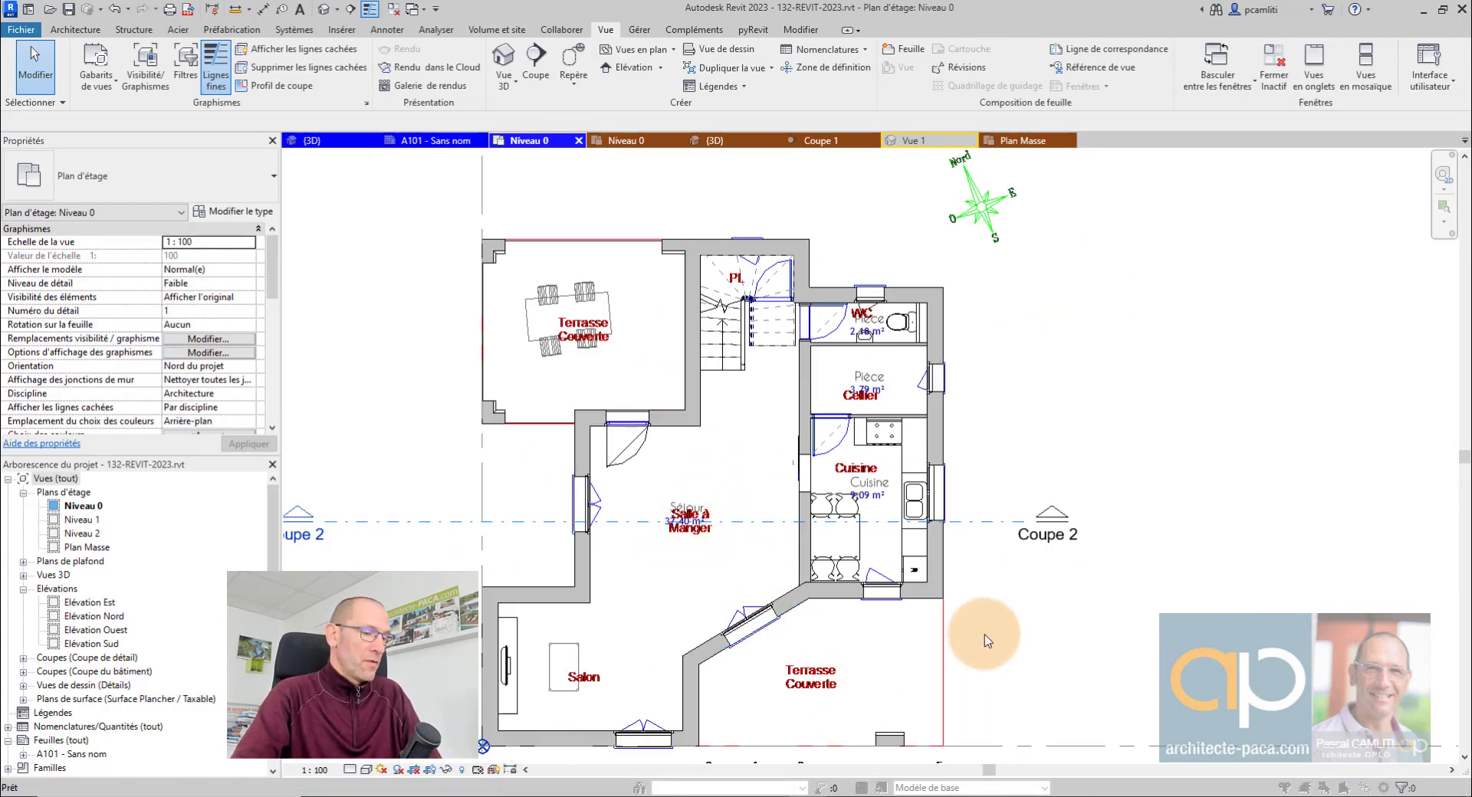
key(v)
key(v)
click(824, 204)
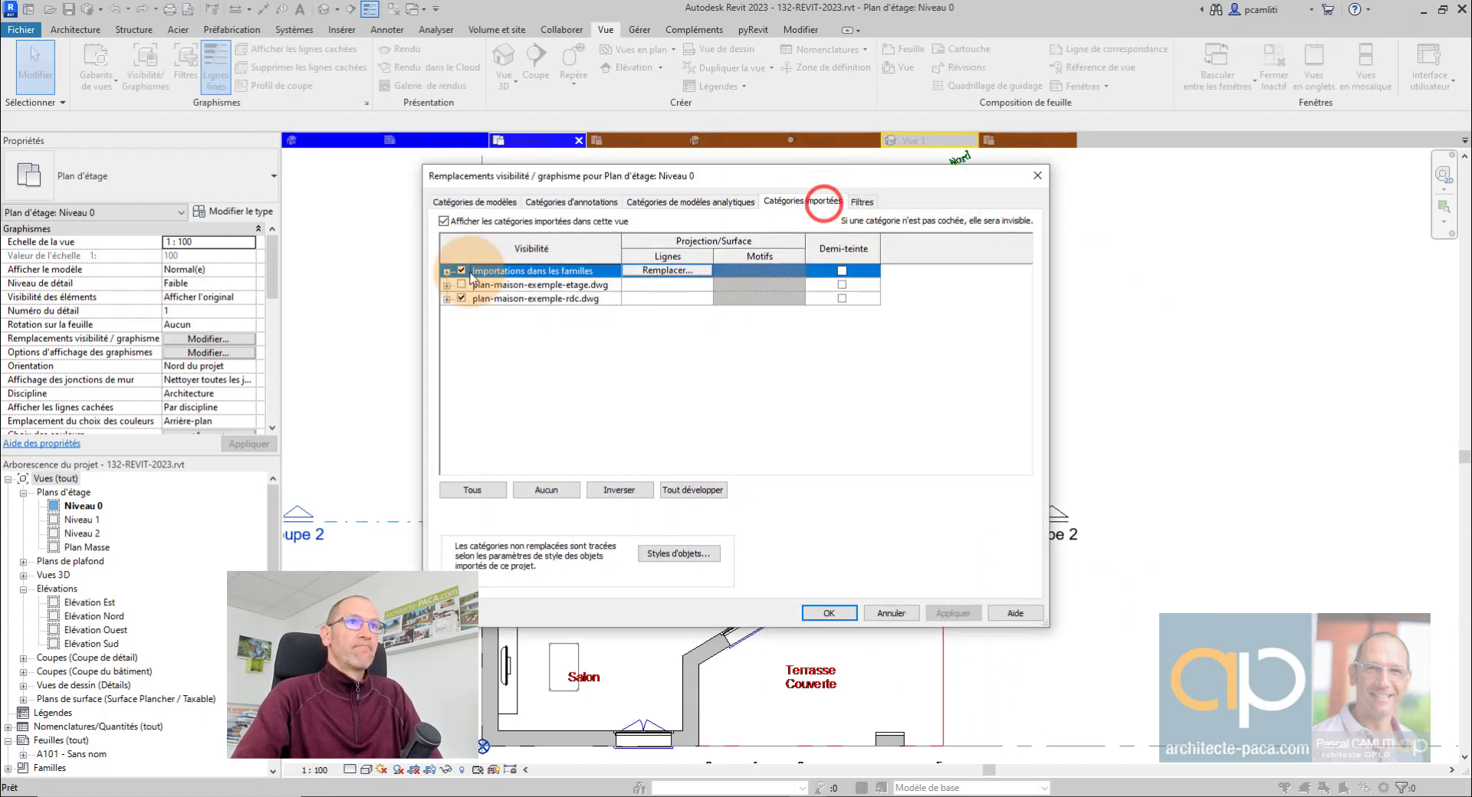
click(462, 298)
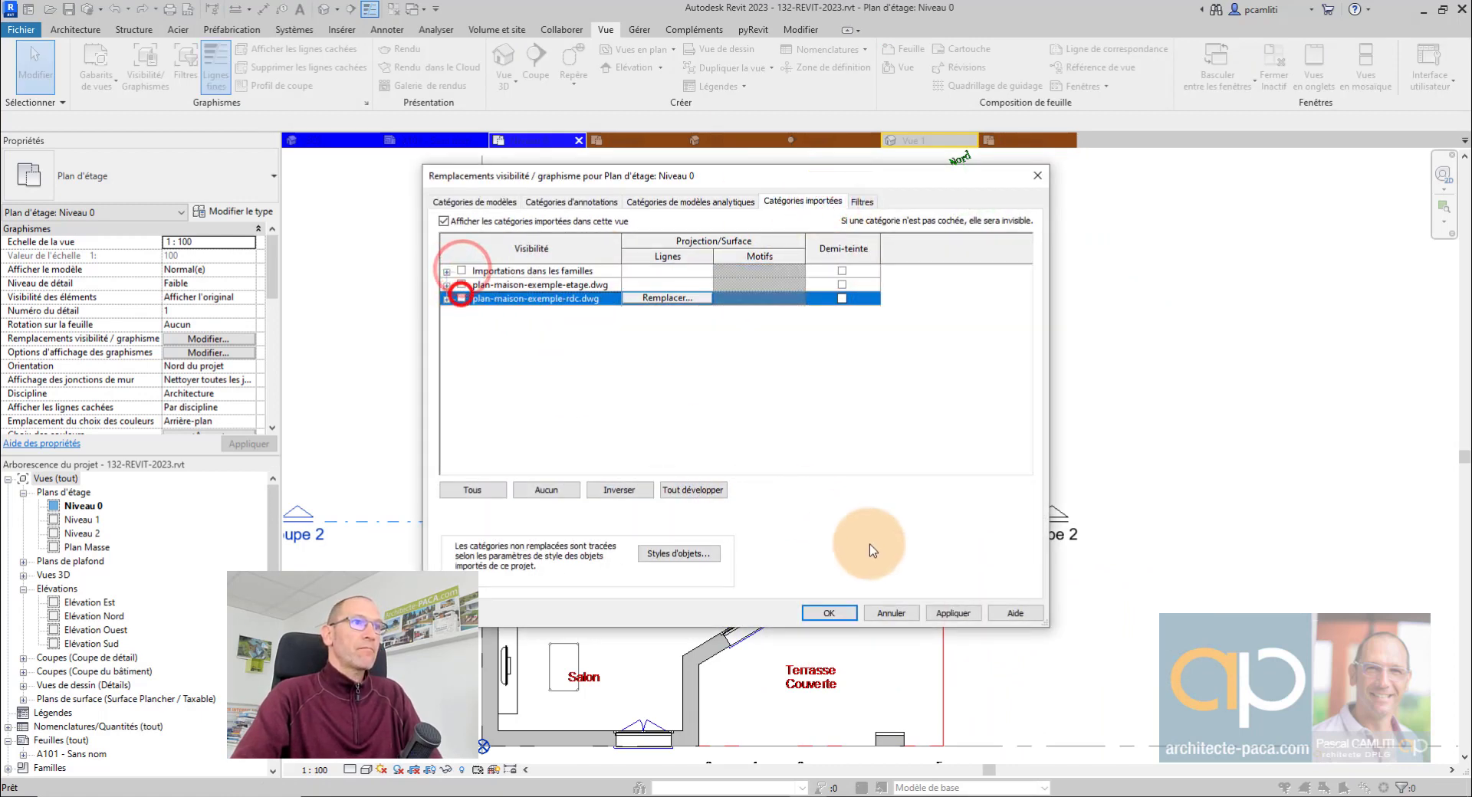
click(951, 613)
click(831, 613)
Turn on the leader line of the Cuisine room tag and move the tag outside the building, east of the kitchen
scroll(710, 506, up, 2)
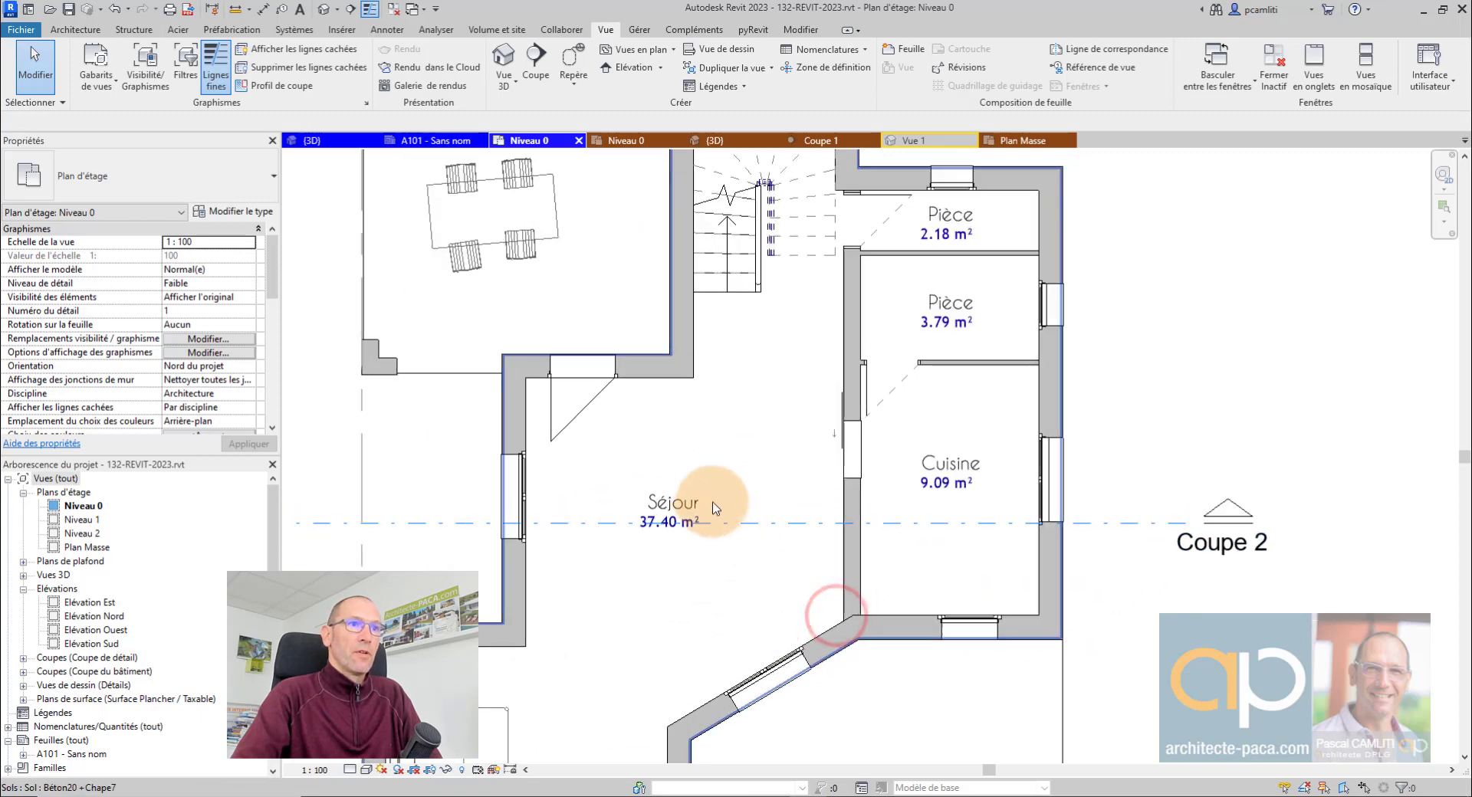
middle_drag(708, 504, 703, 332)
middle_drag(946, 322, 705, 442)
click(710, 415)
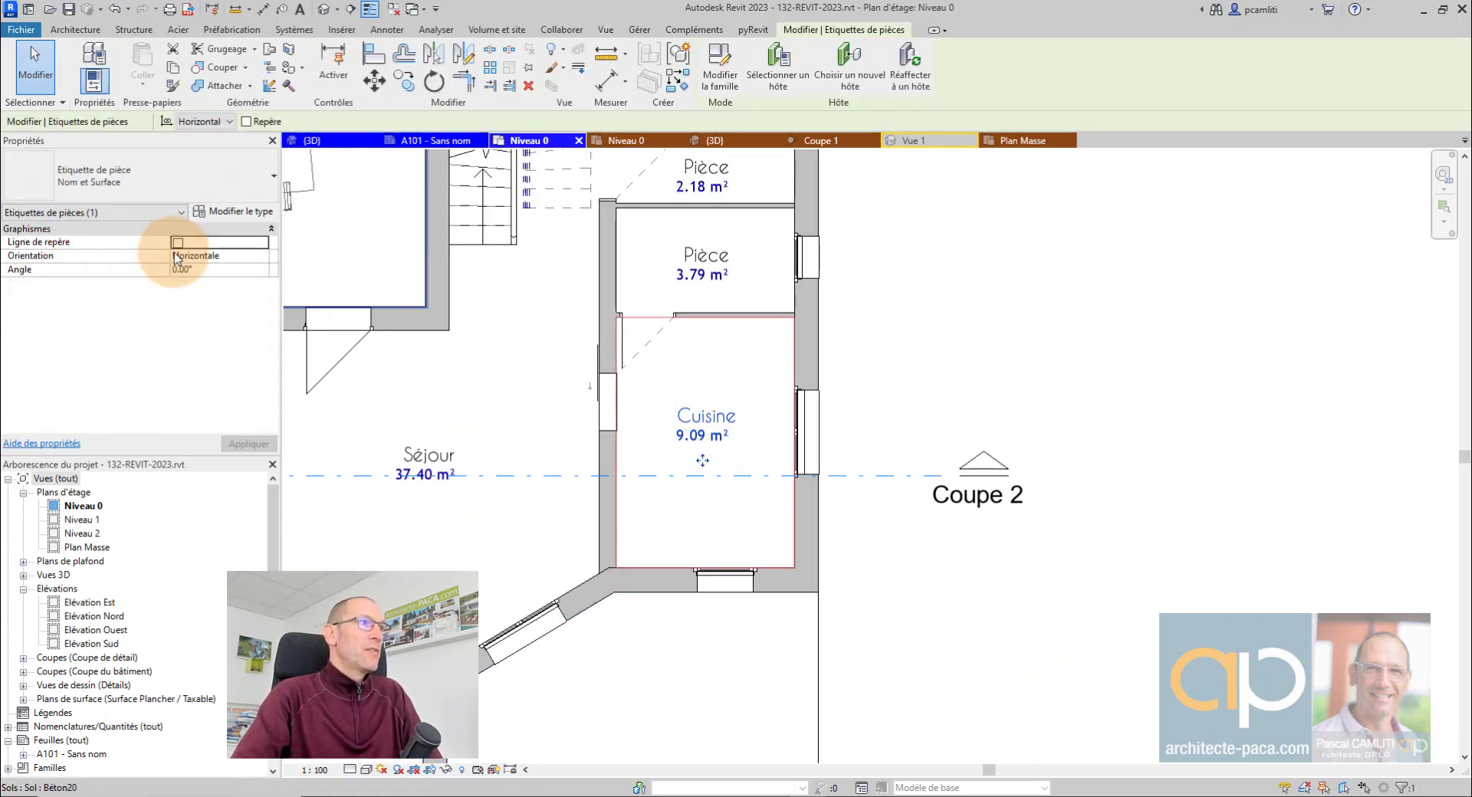
click(178, 244)
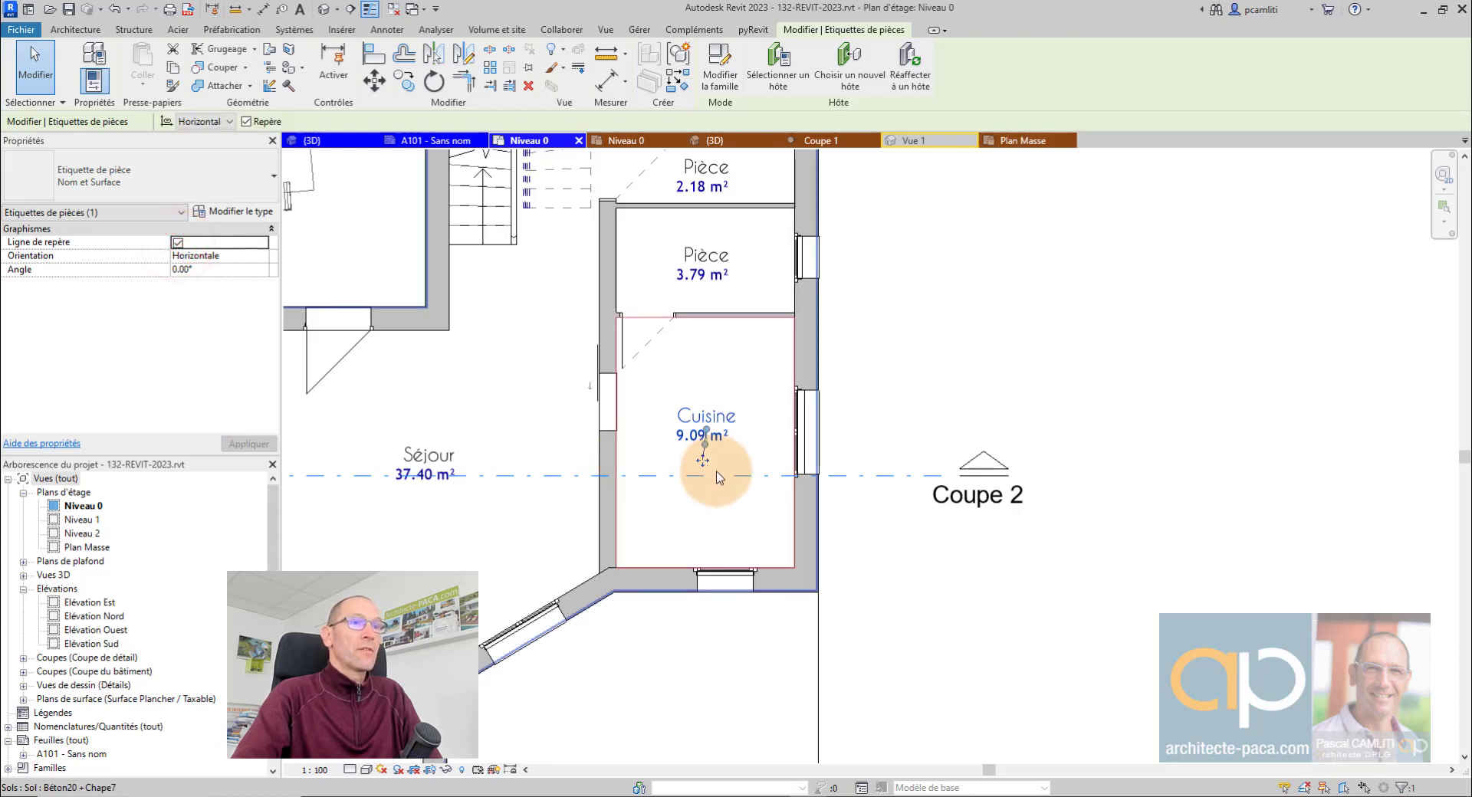
drag(703, 461, 914, 399)
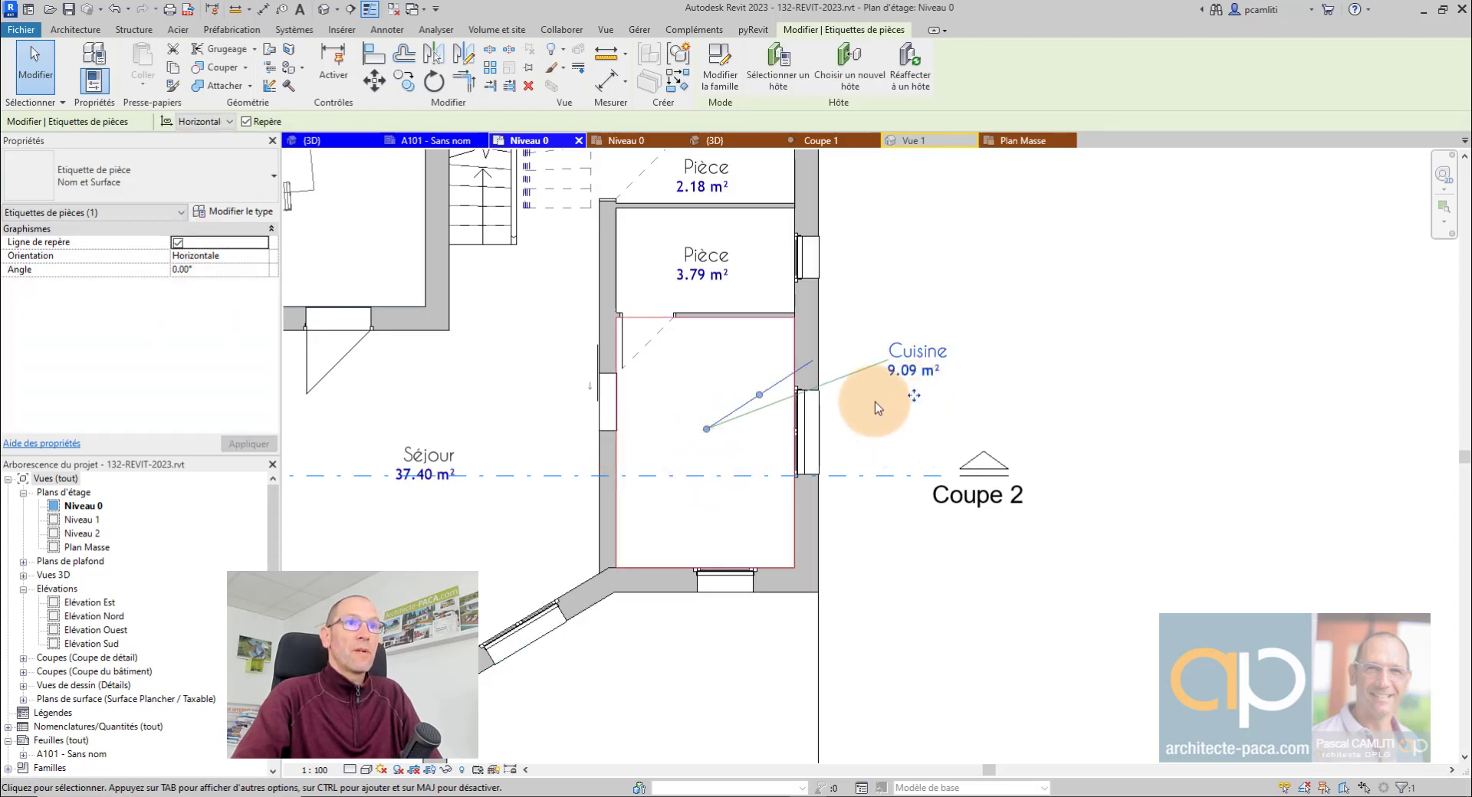
Move the Cuisine tag farther east and reposition its leader elbow so the line ends in a horizontal segment outside the wall
click(868, 337)
scroll(910, 374, up, 2)
click(910, 374)
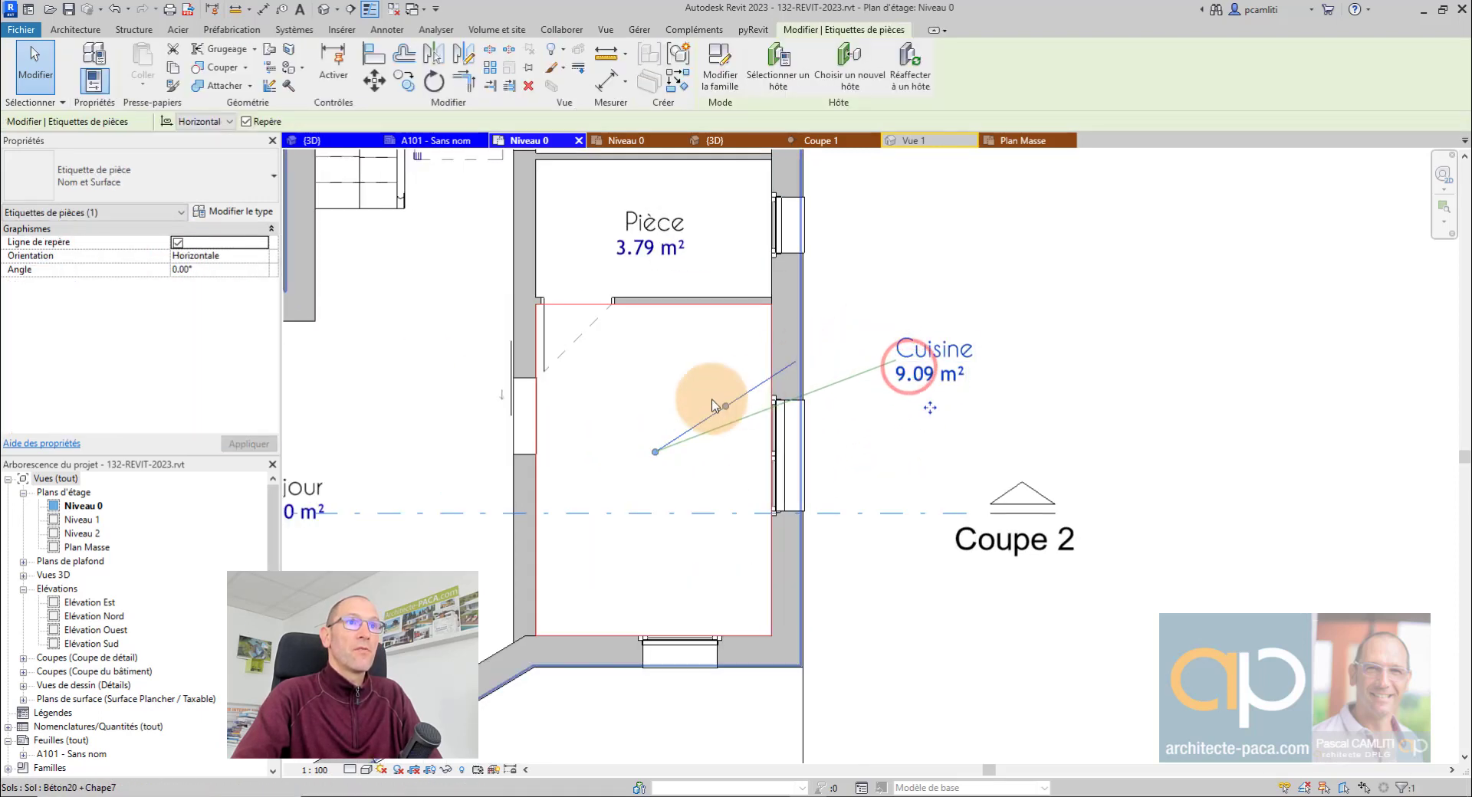
drag(725, 404, 696, 358)
drag(933, 404, 1086, 383)
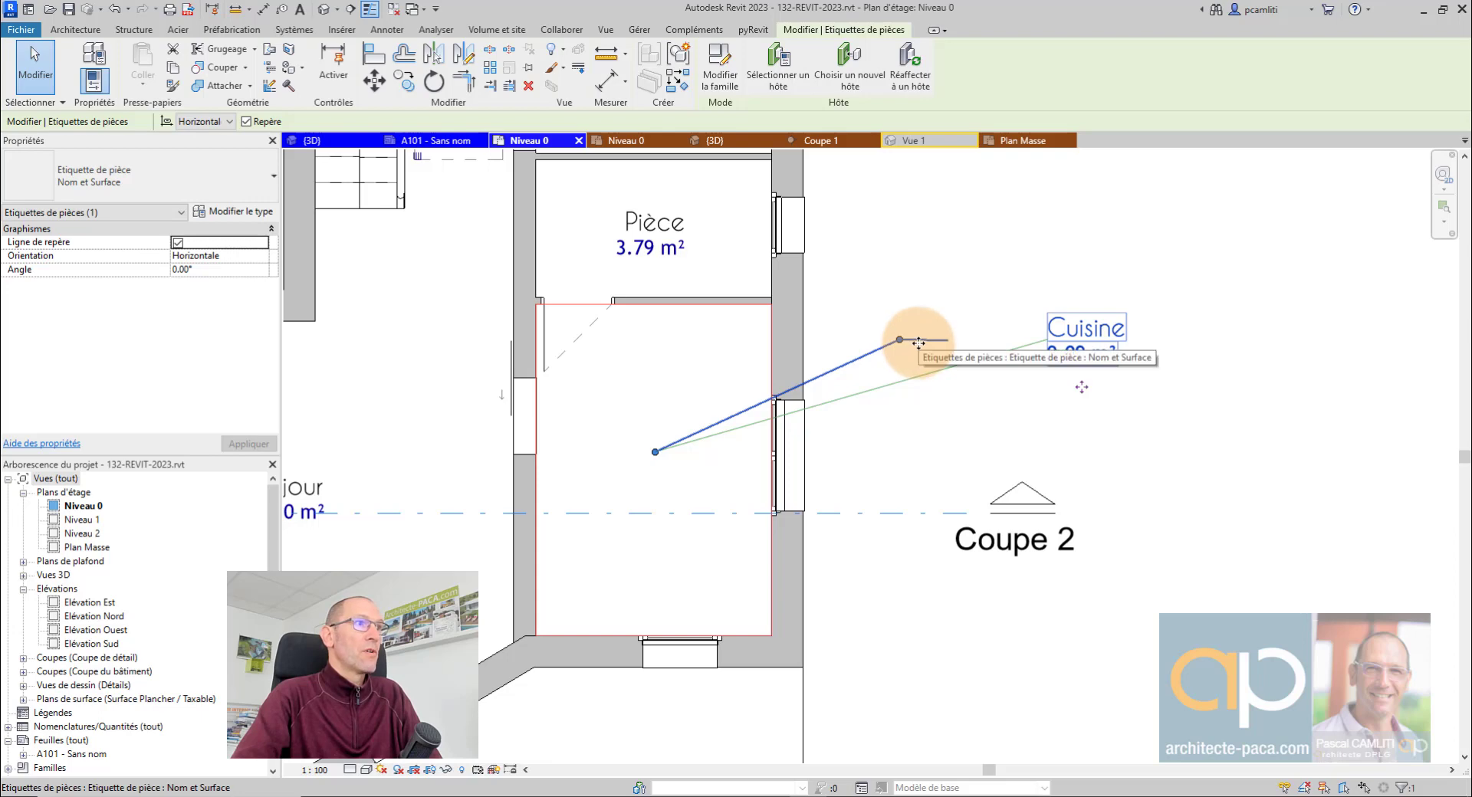
drag(902, 341, 889, 340)
drag(1083, 383, 1049, 384)
click(1076, 414)
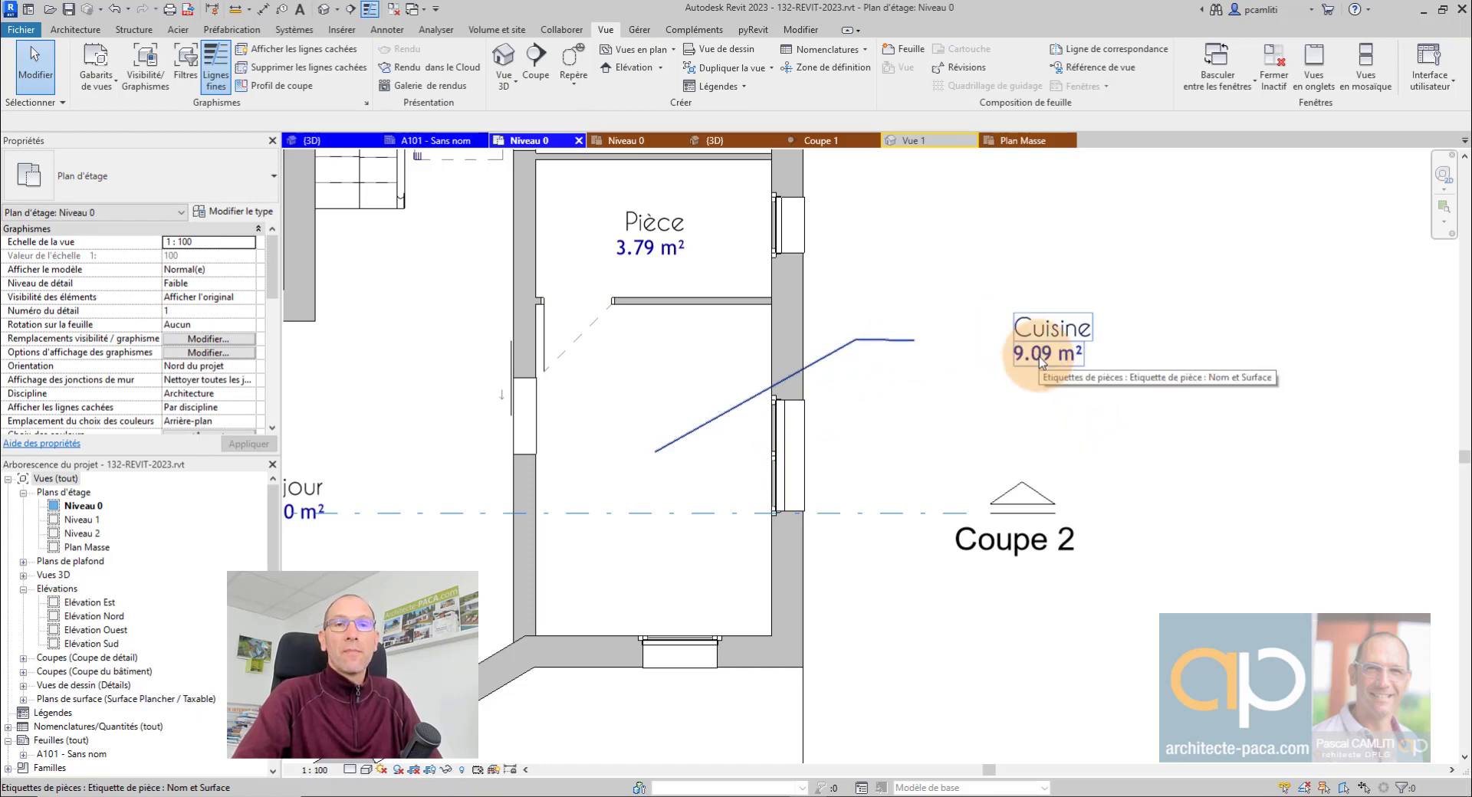
Give the 3.79 m² Pièce tag a leader line, move it outside above the Cuisine tag and shift its elbow outside the wall
middle_drag(955, 286, 990, 385)
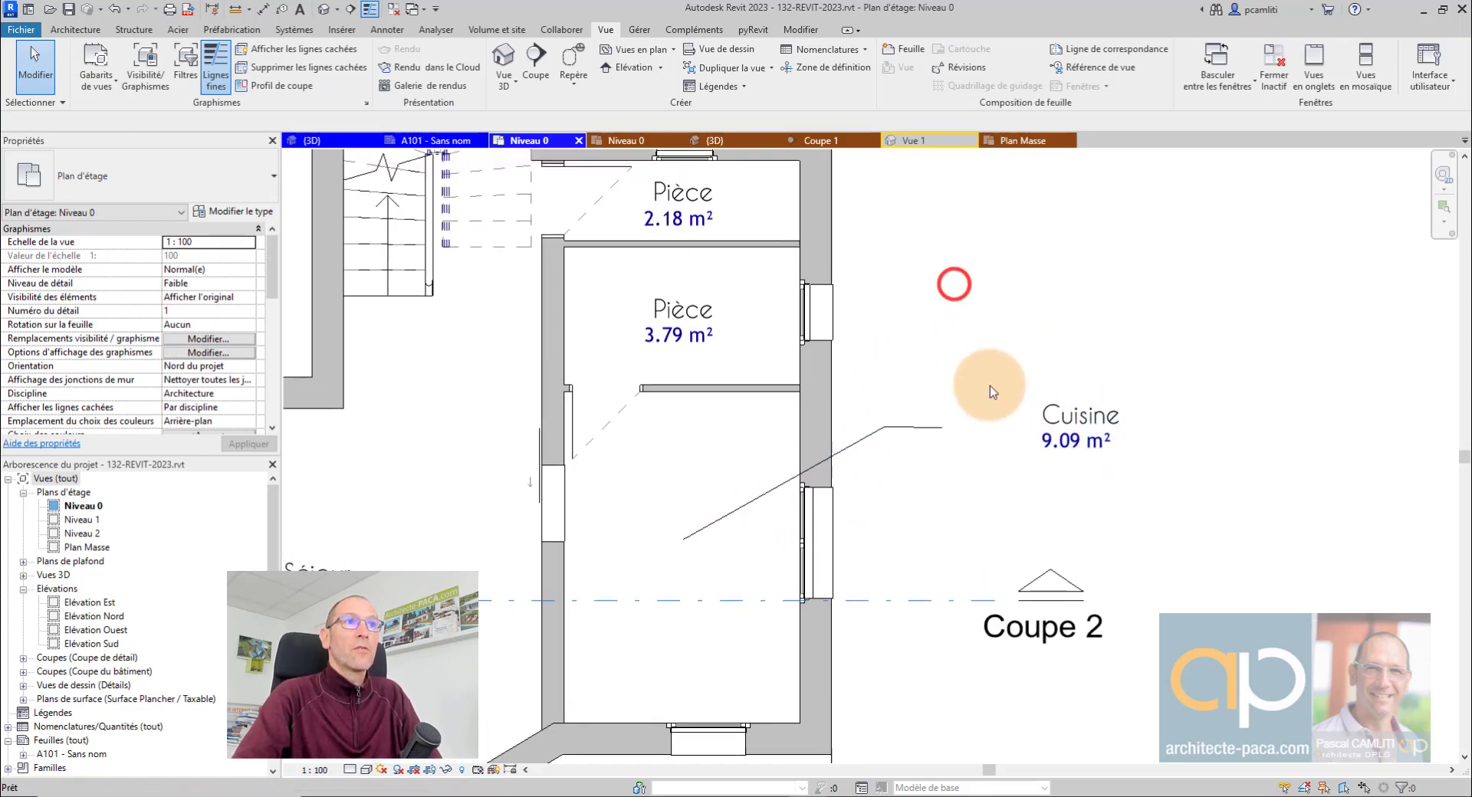
click(679, 307)
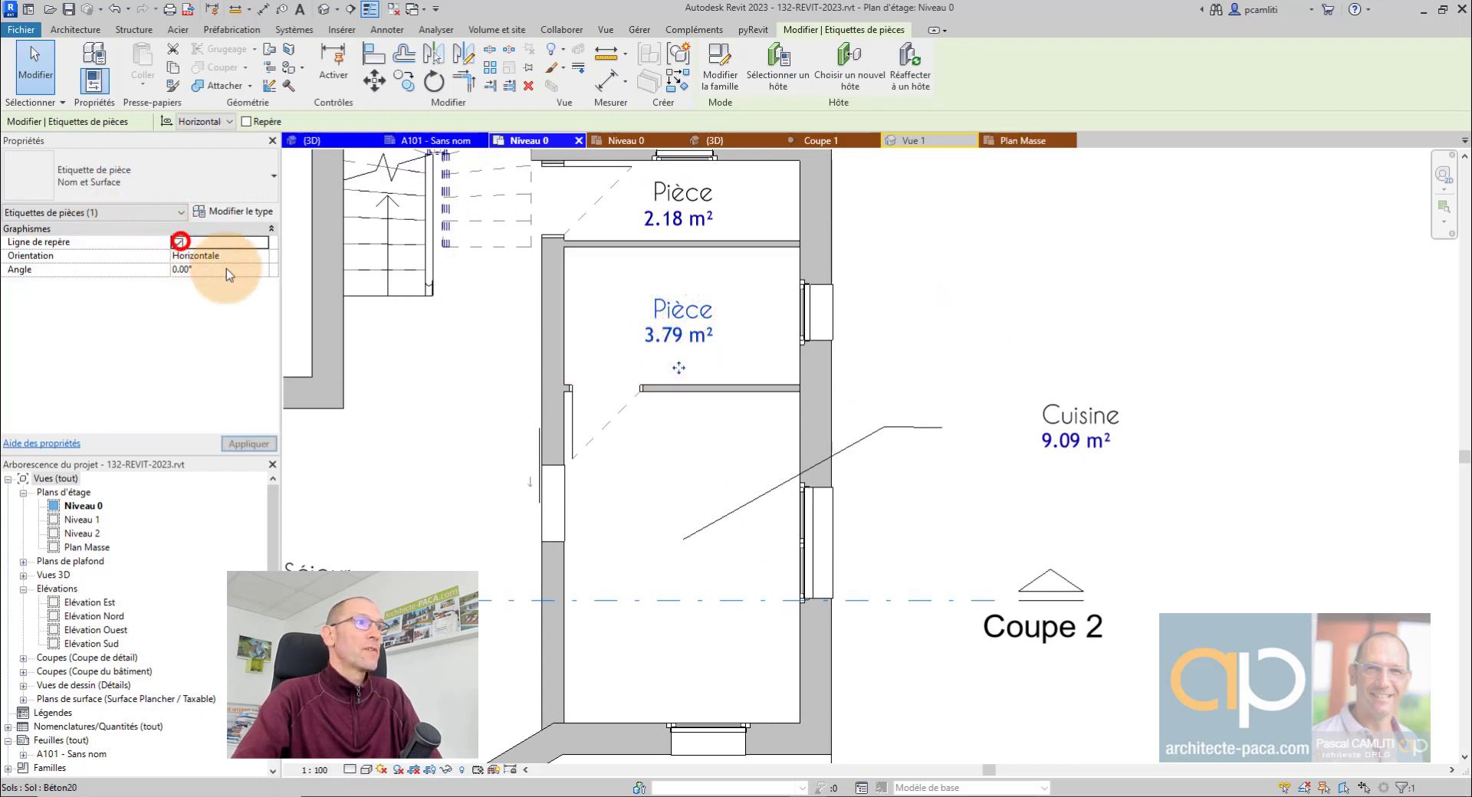
click(181, 241)
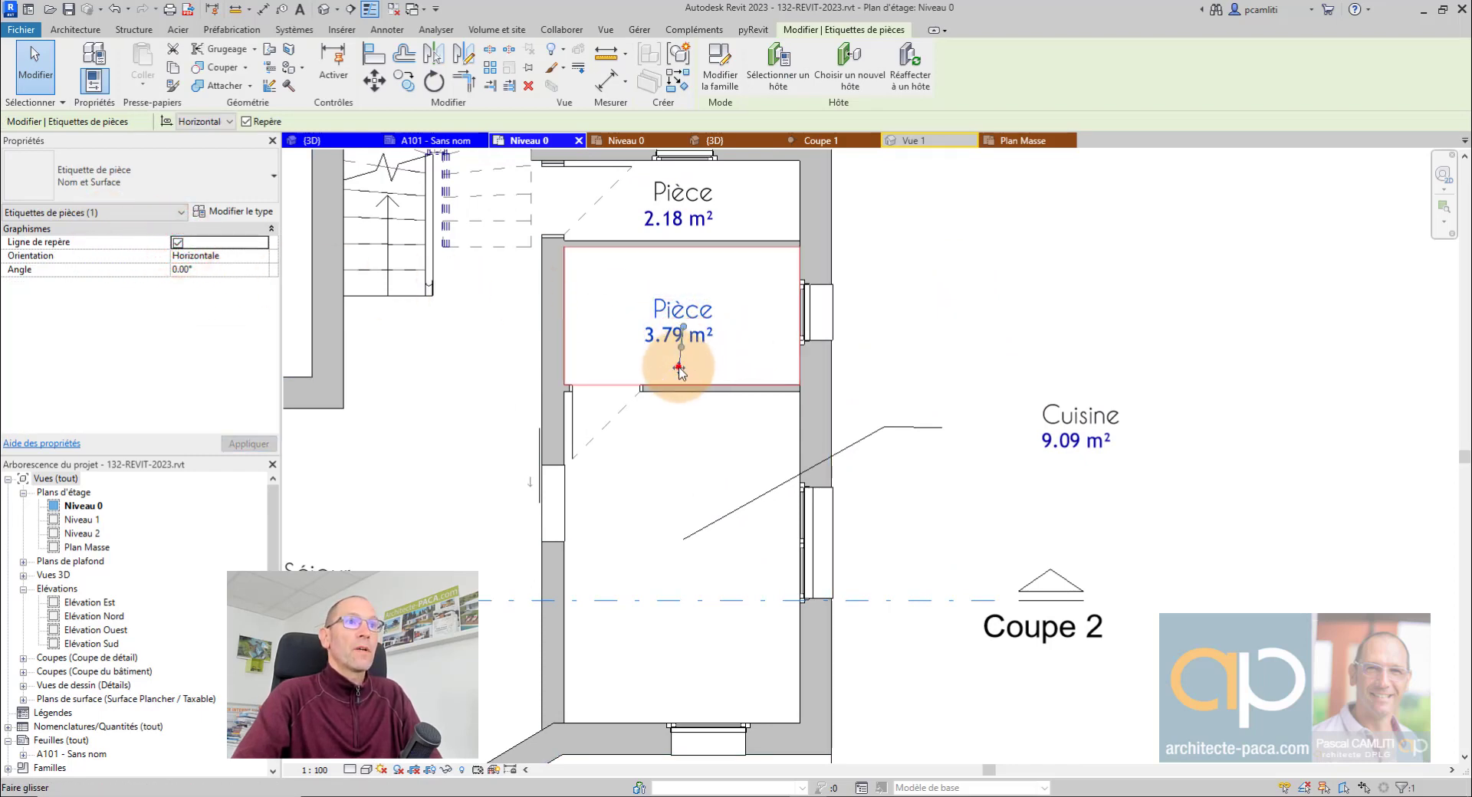
drag(679, 368, 1067, 329)
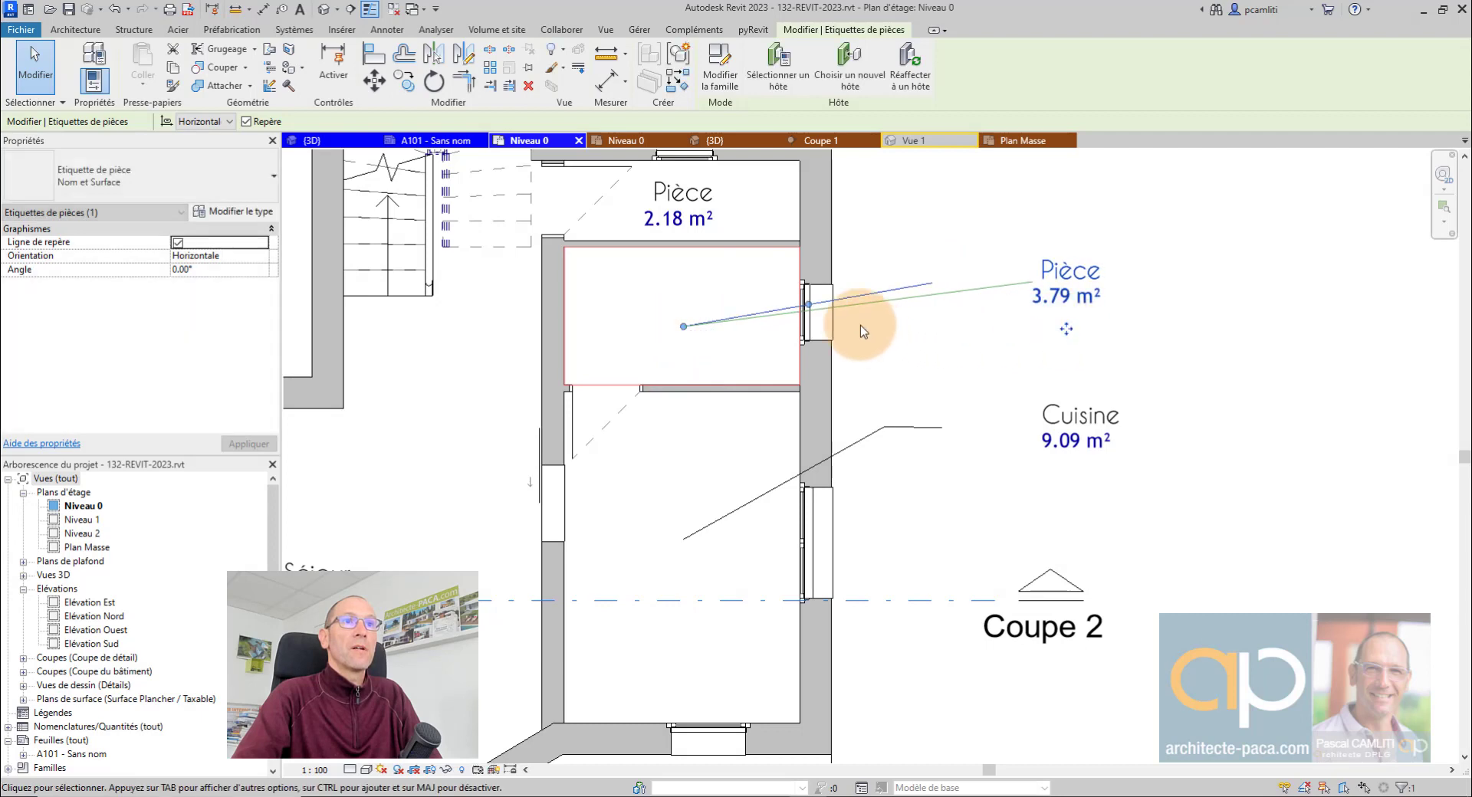
drag(808, 304, 866, 285)
Open the room tag family for editing and make its reference planes visible in the annotation categories
click(1071, 278)
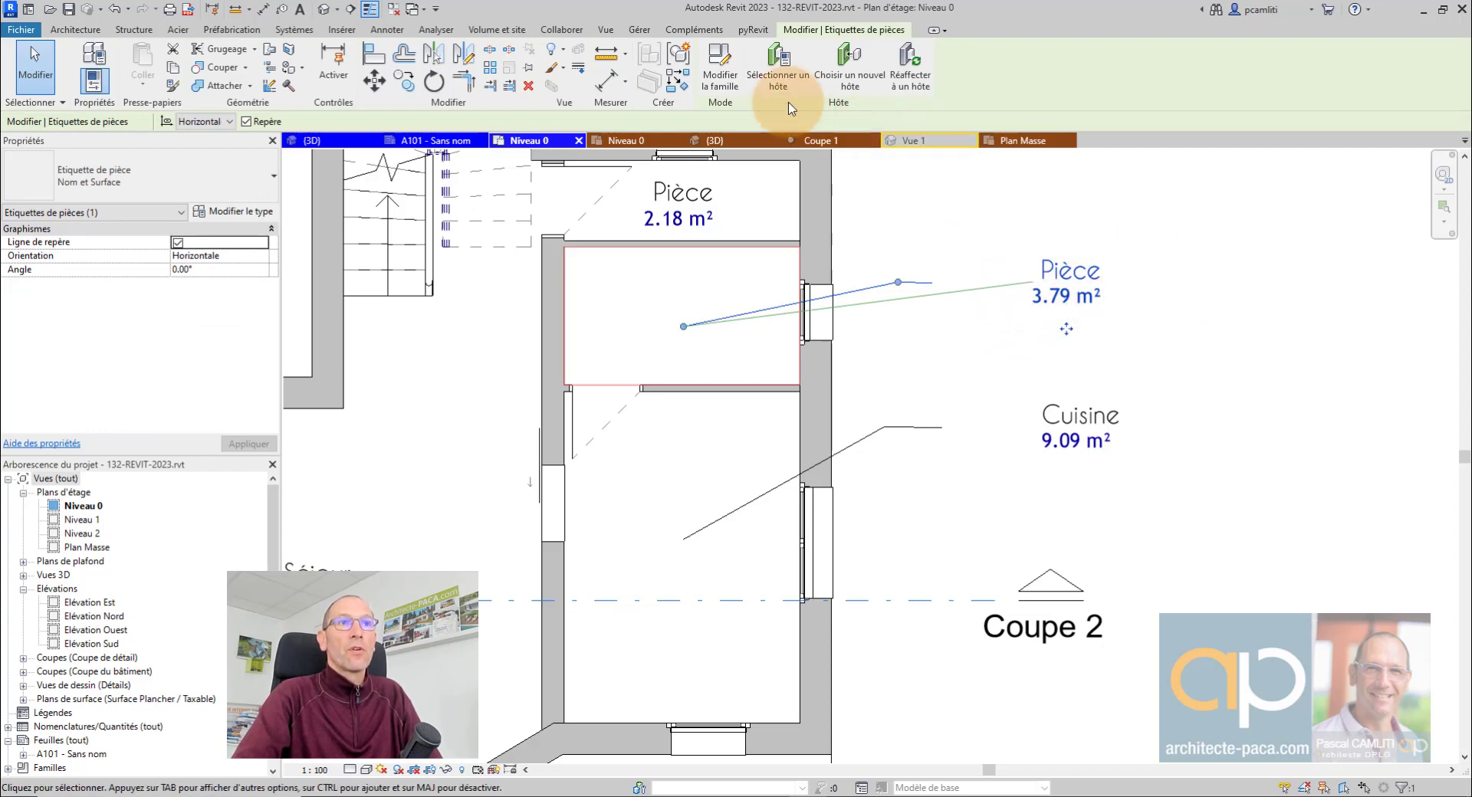
click(729, 73)
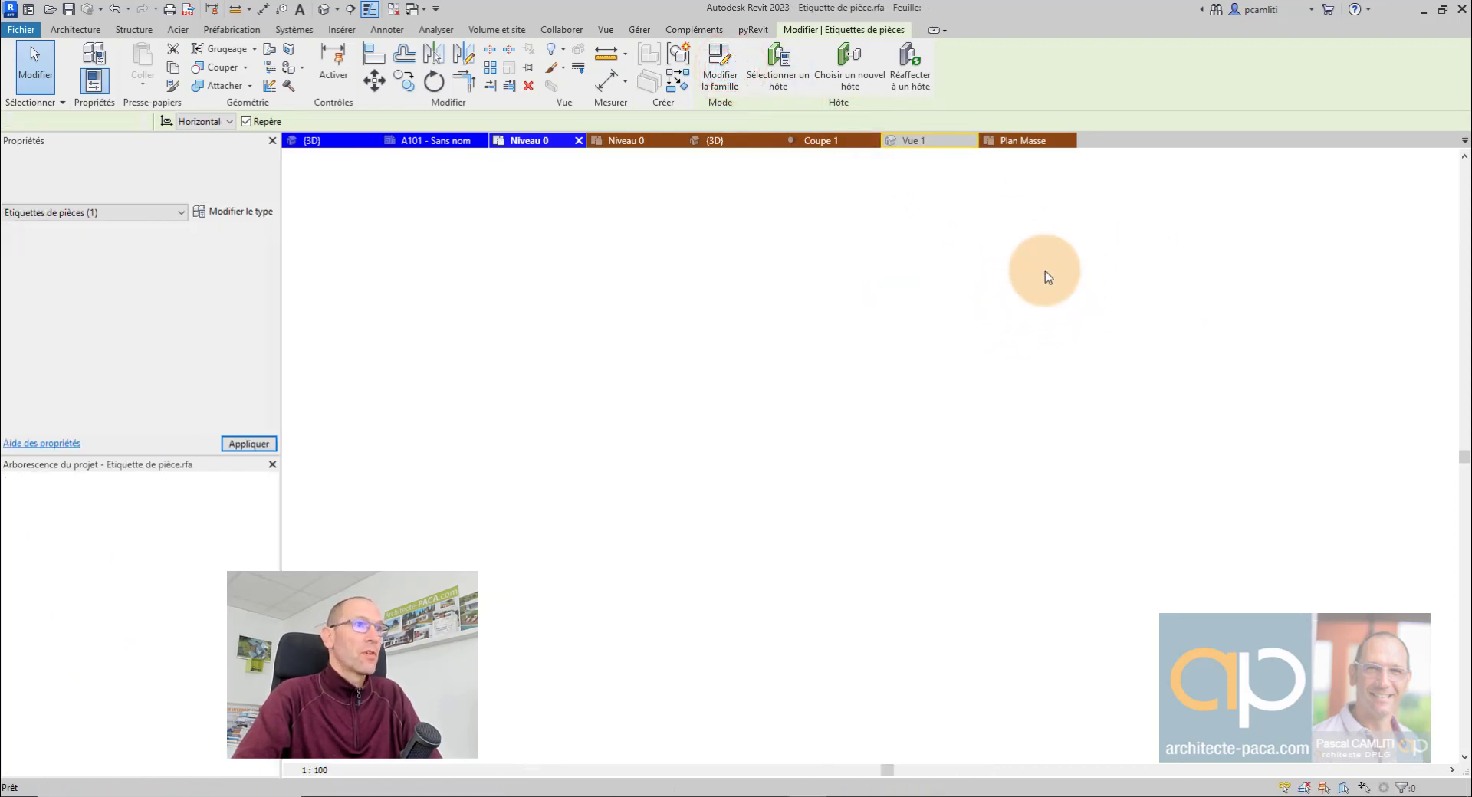
scroll(912, 424, down, 3)
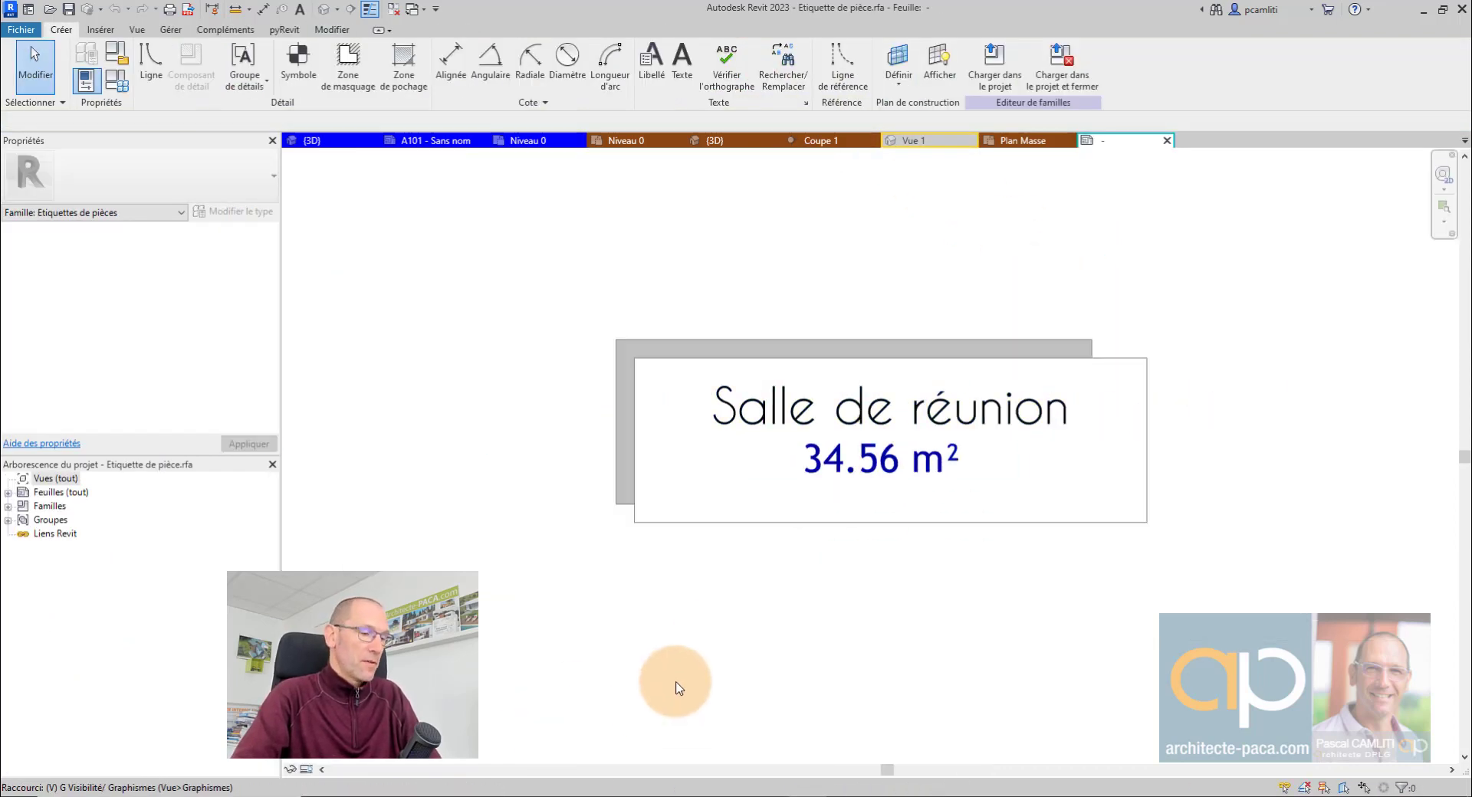
key(g)
click(584, 204)
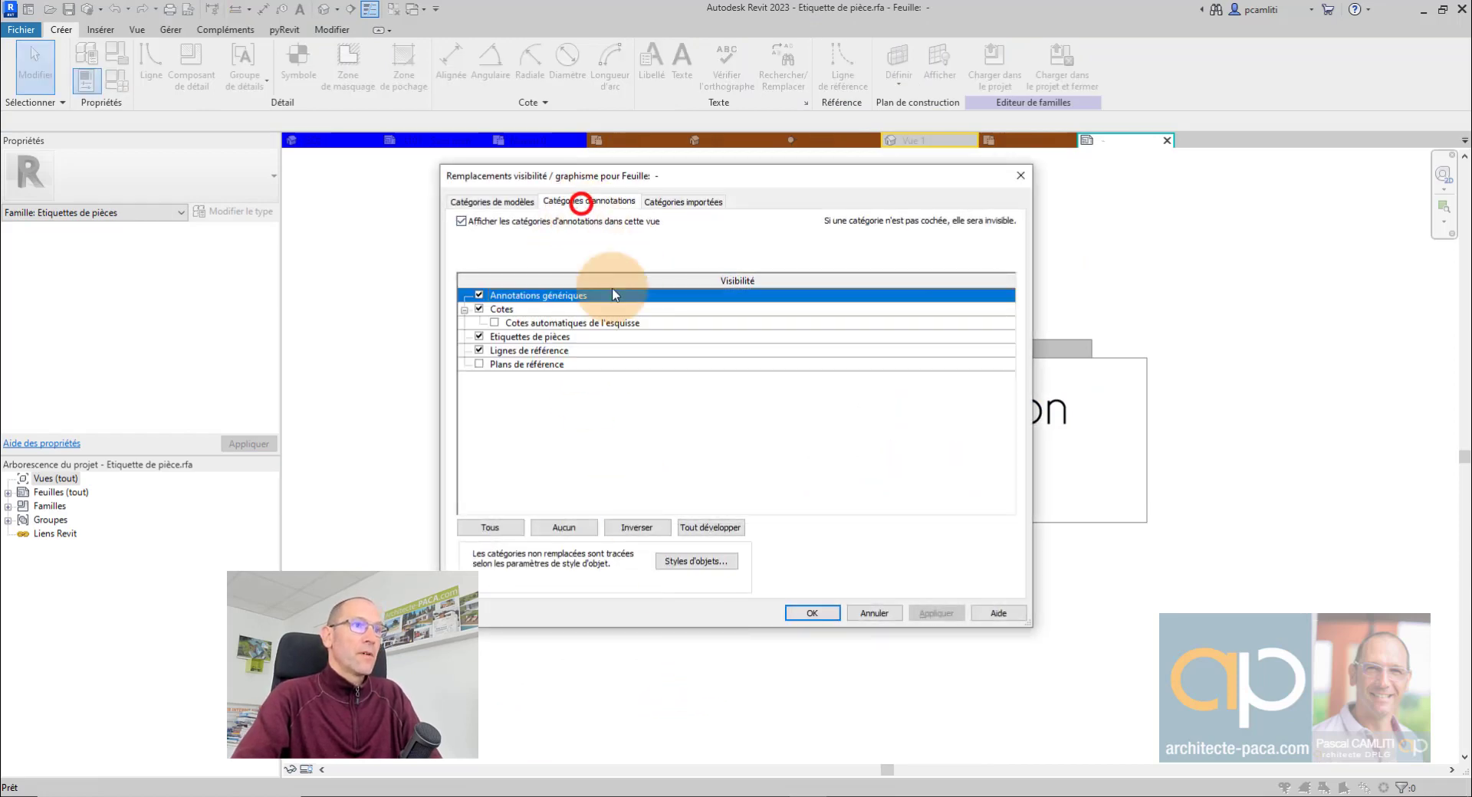
click(479, 364)
click(939, 613)
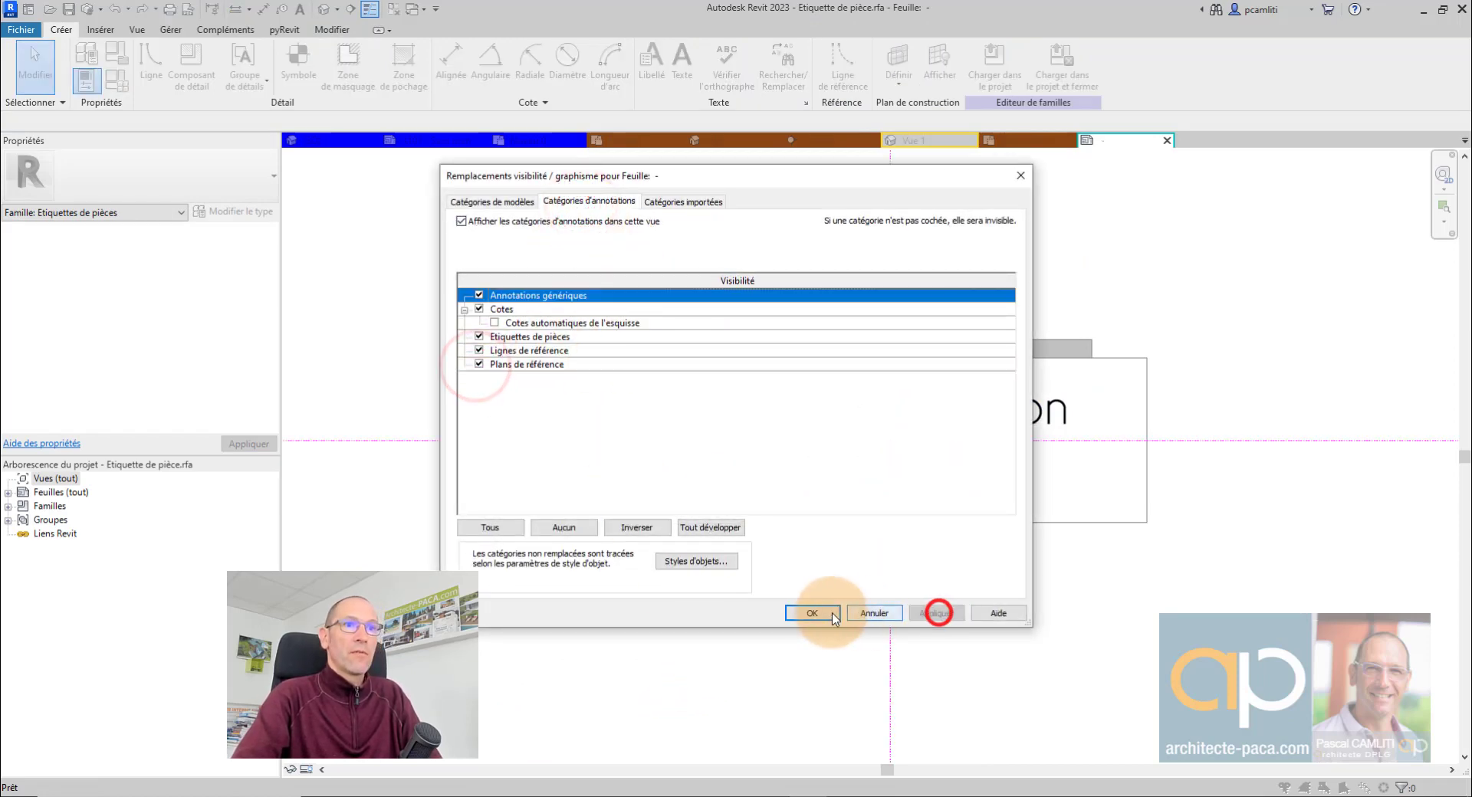
click(812, 613)
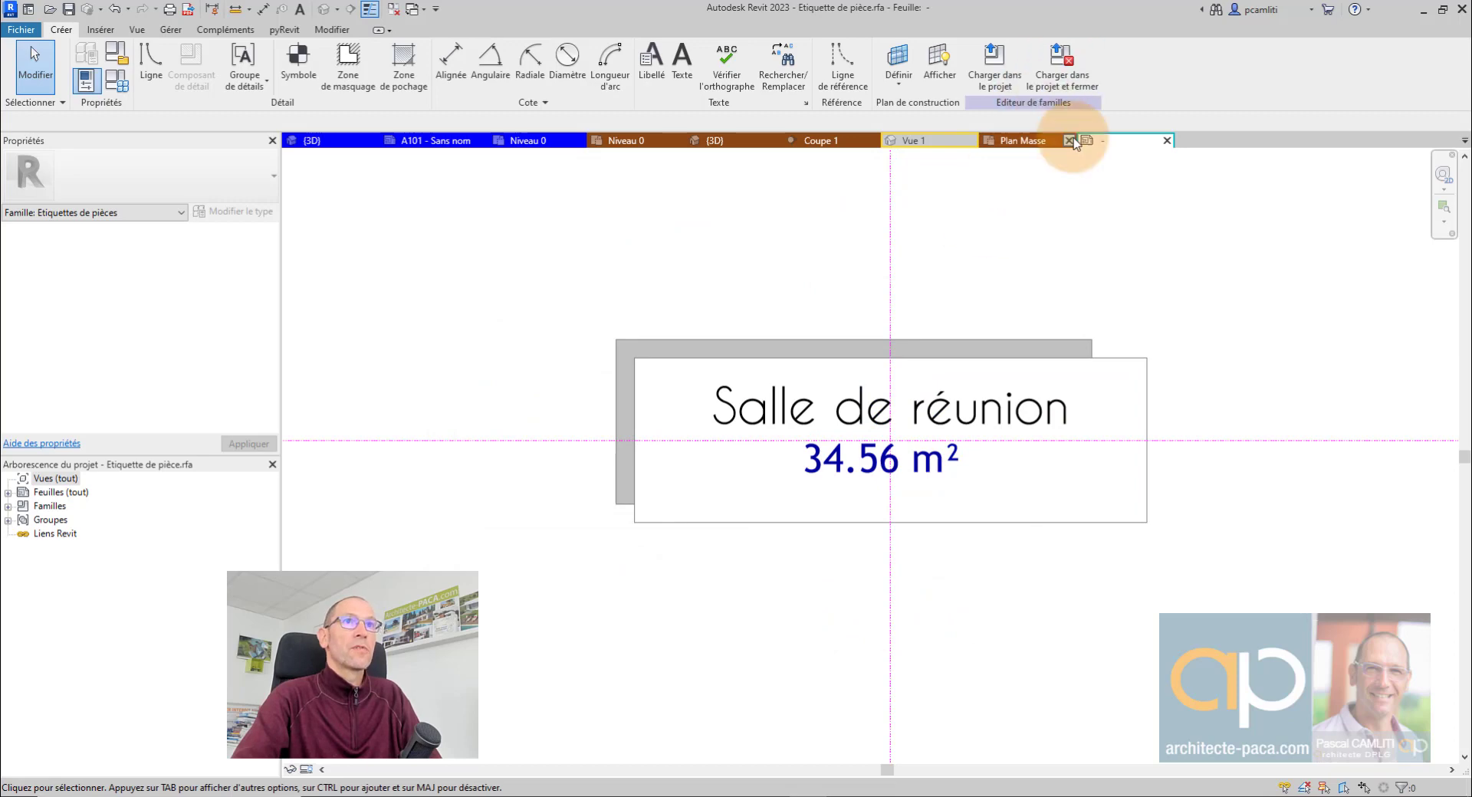
Return to the Niveau 0 plan of 132-REVIT-2023 and examine the room tags and their leader lines around the kitchen
click(1027, 140)
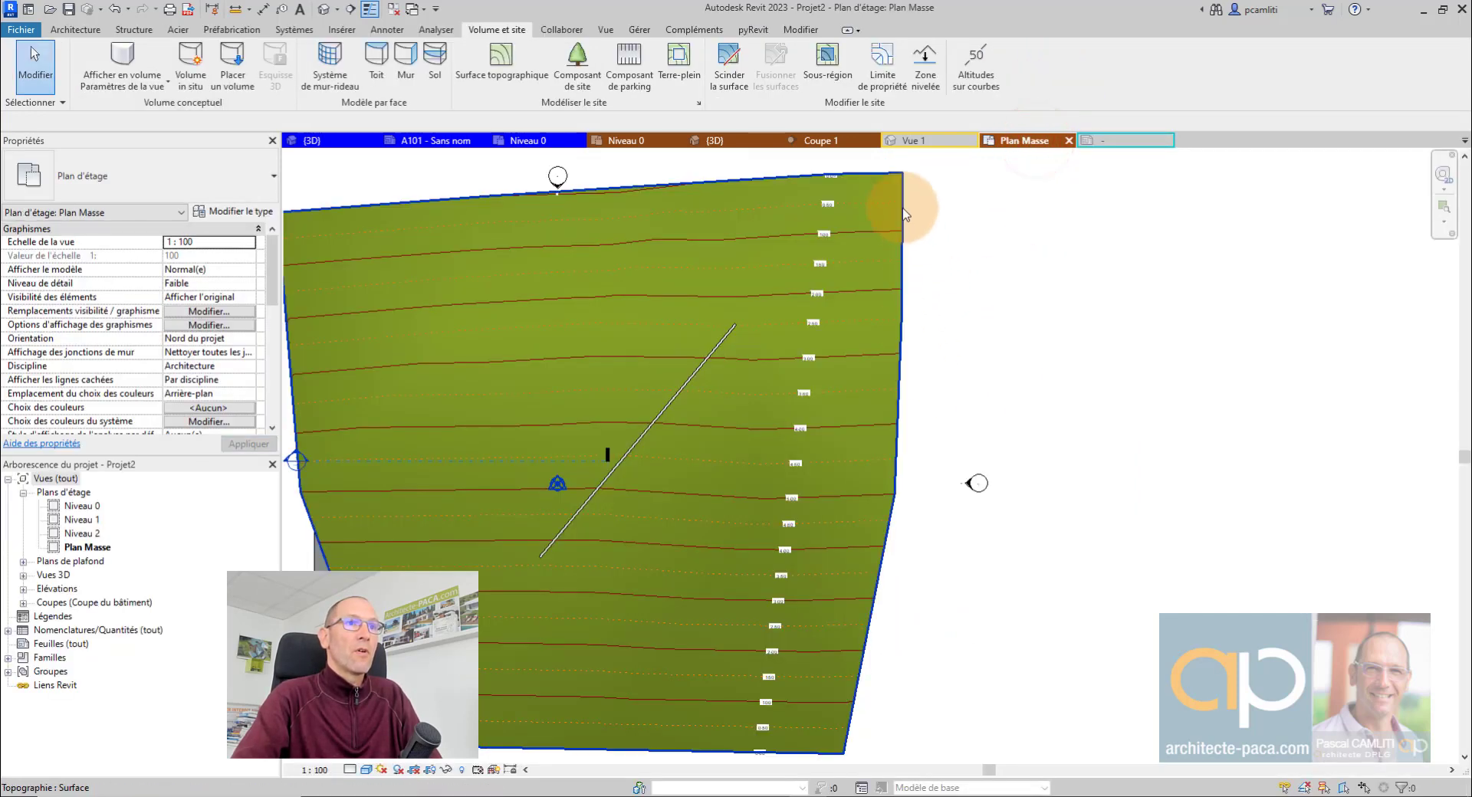
click(524, 142)
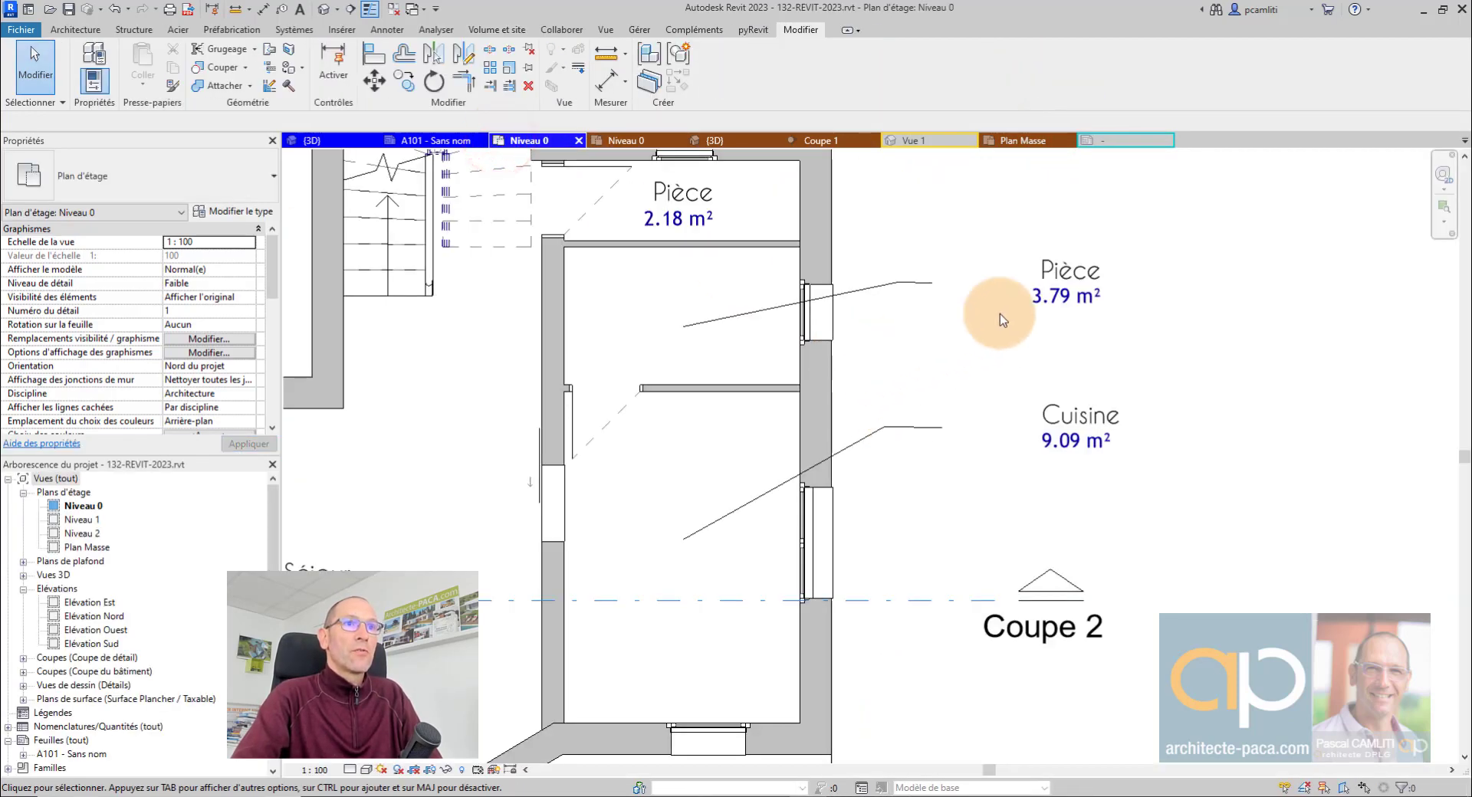
click(1044, 285)
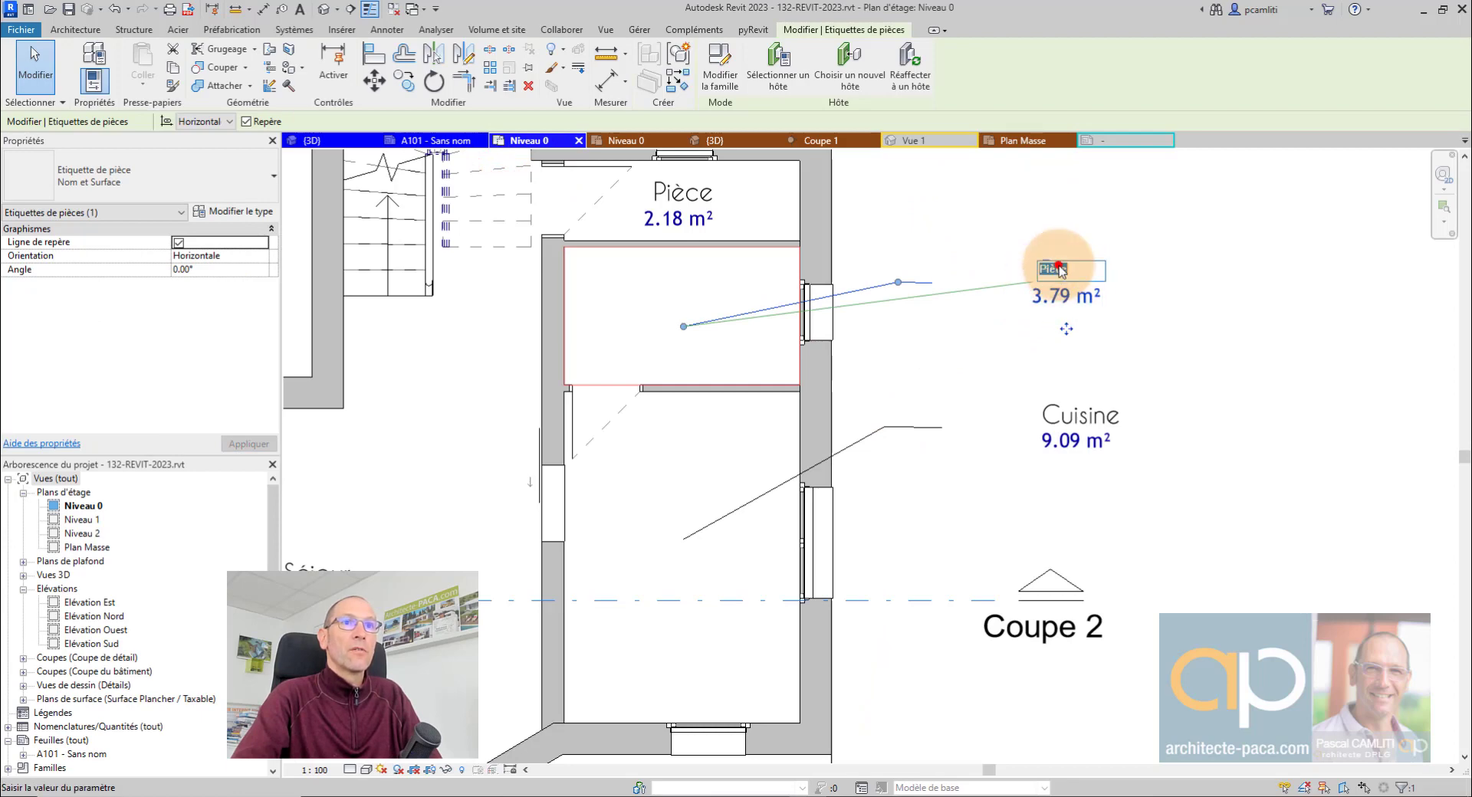
key(Escape)
key(Escape)
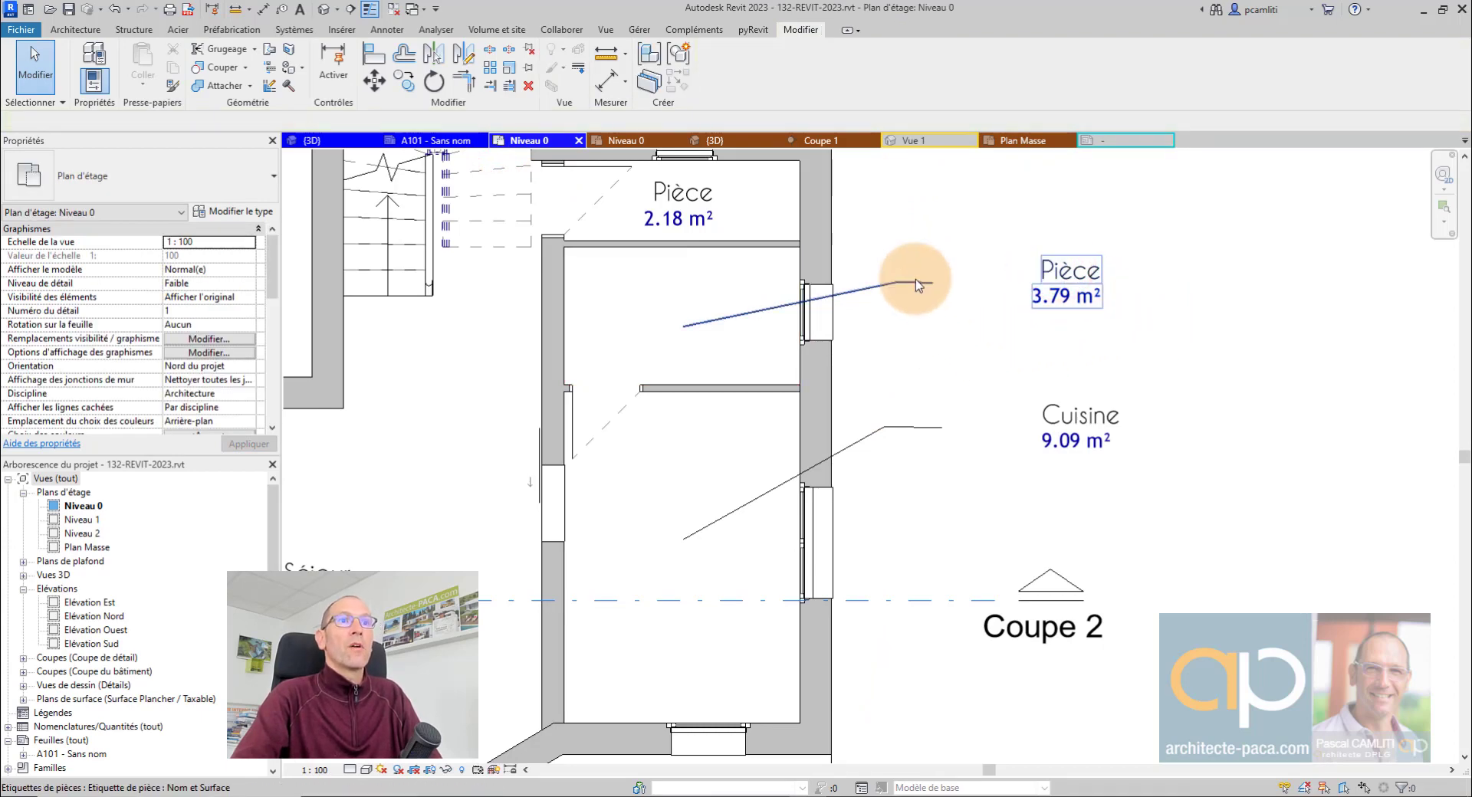
scroll(928, 337, down, 3)
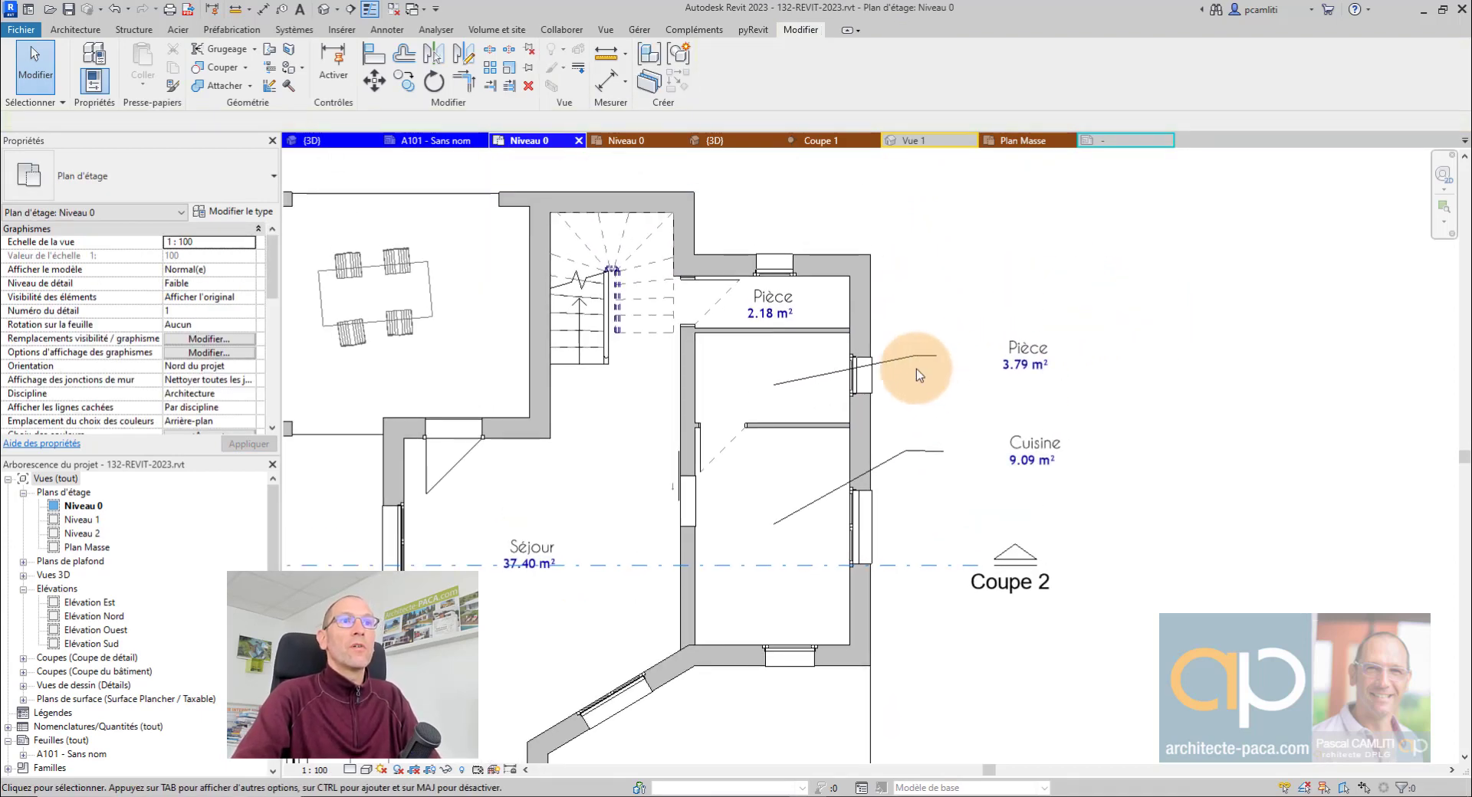
click(786, 299)
key(Escape)
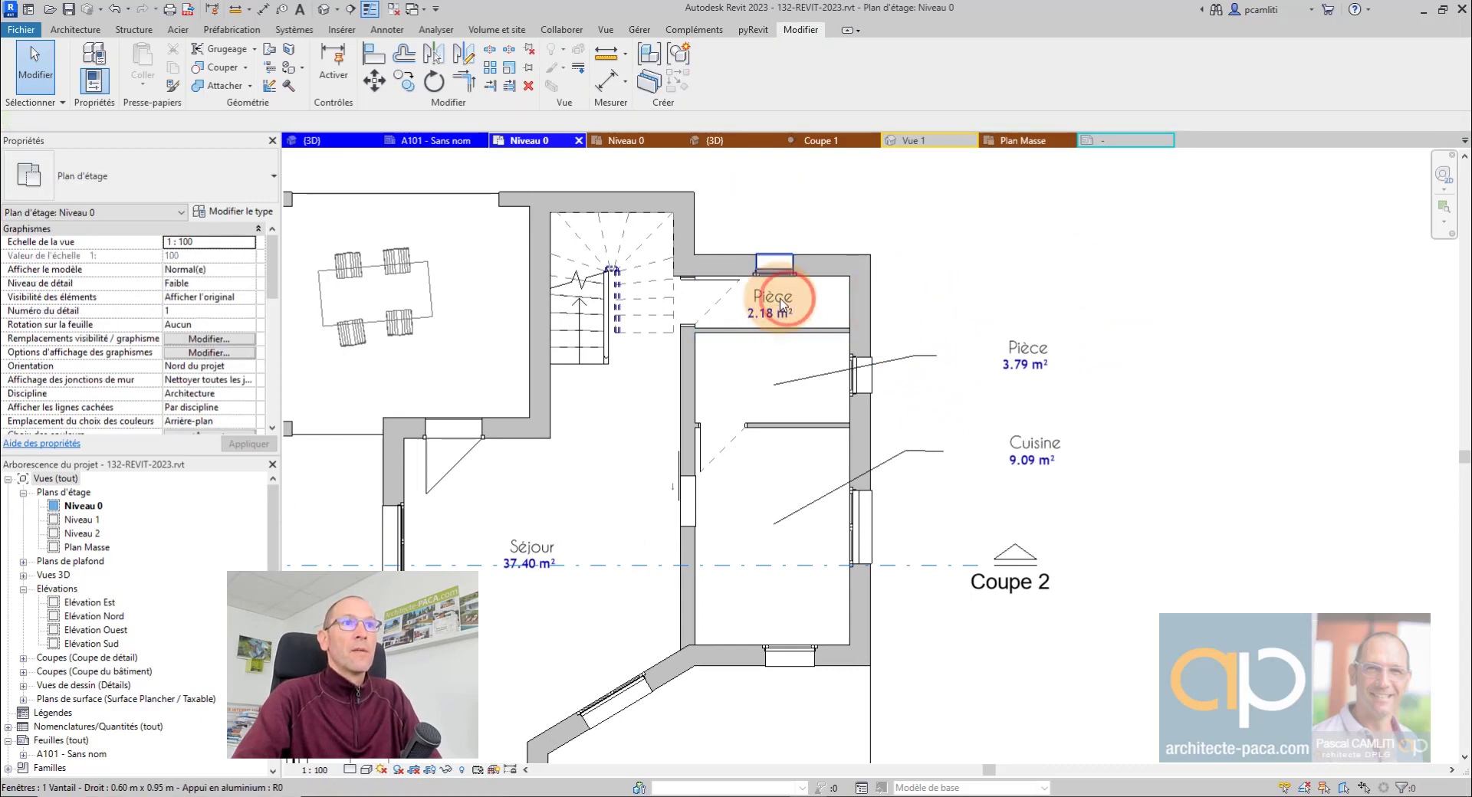
scroll(782, 314, up, 1)
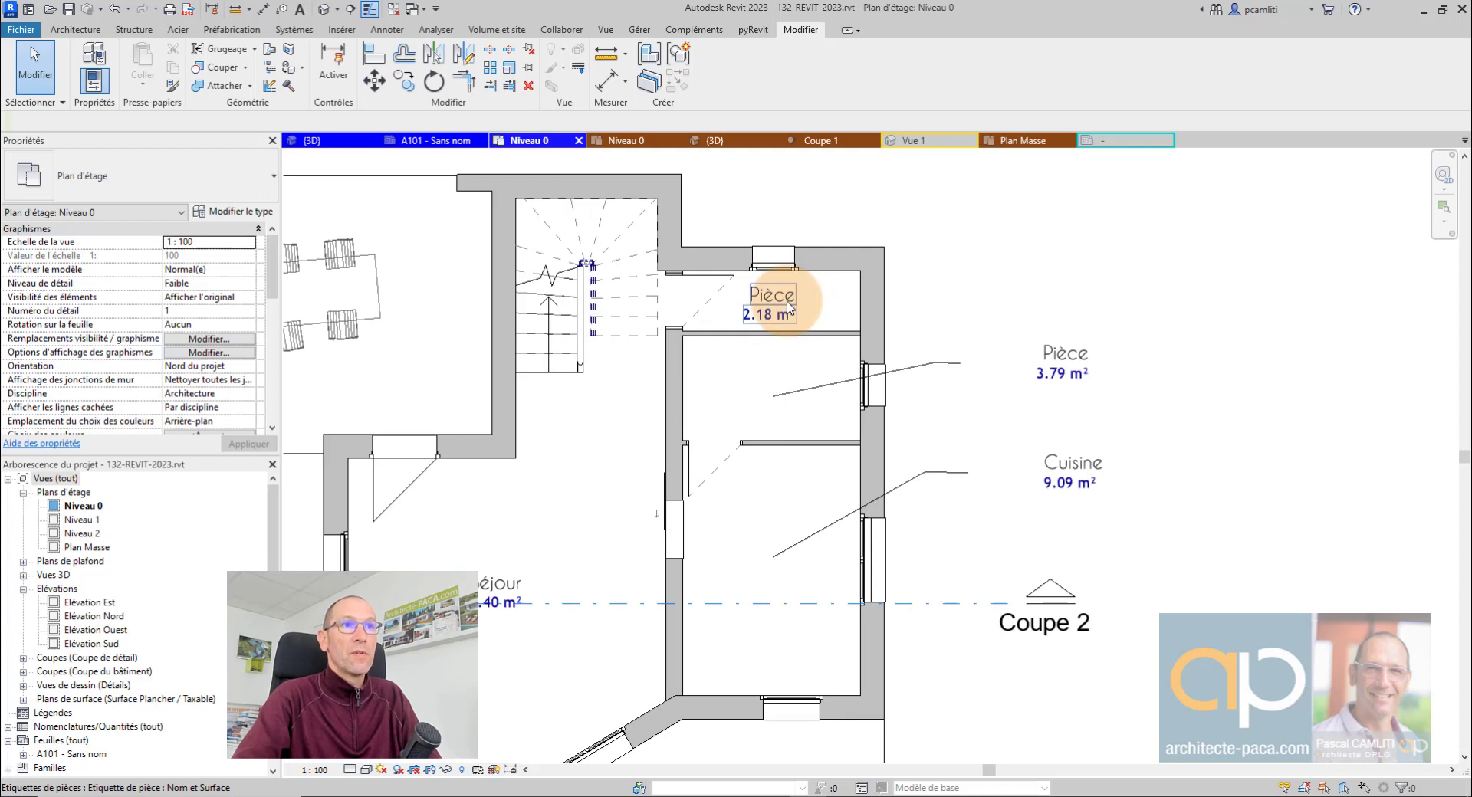
scroll(797, 313, down, 2)
middle_drag(821, 319, 861, 312)
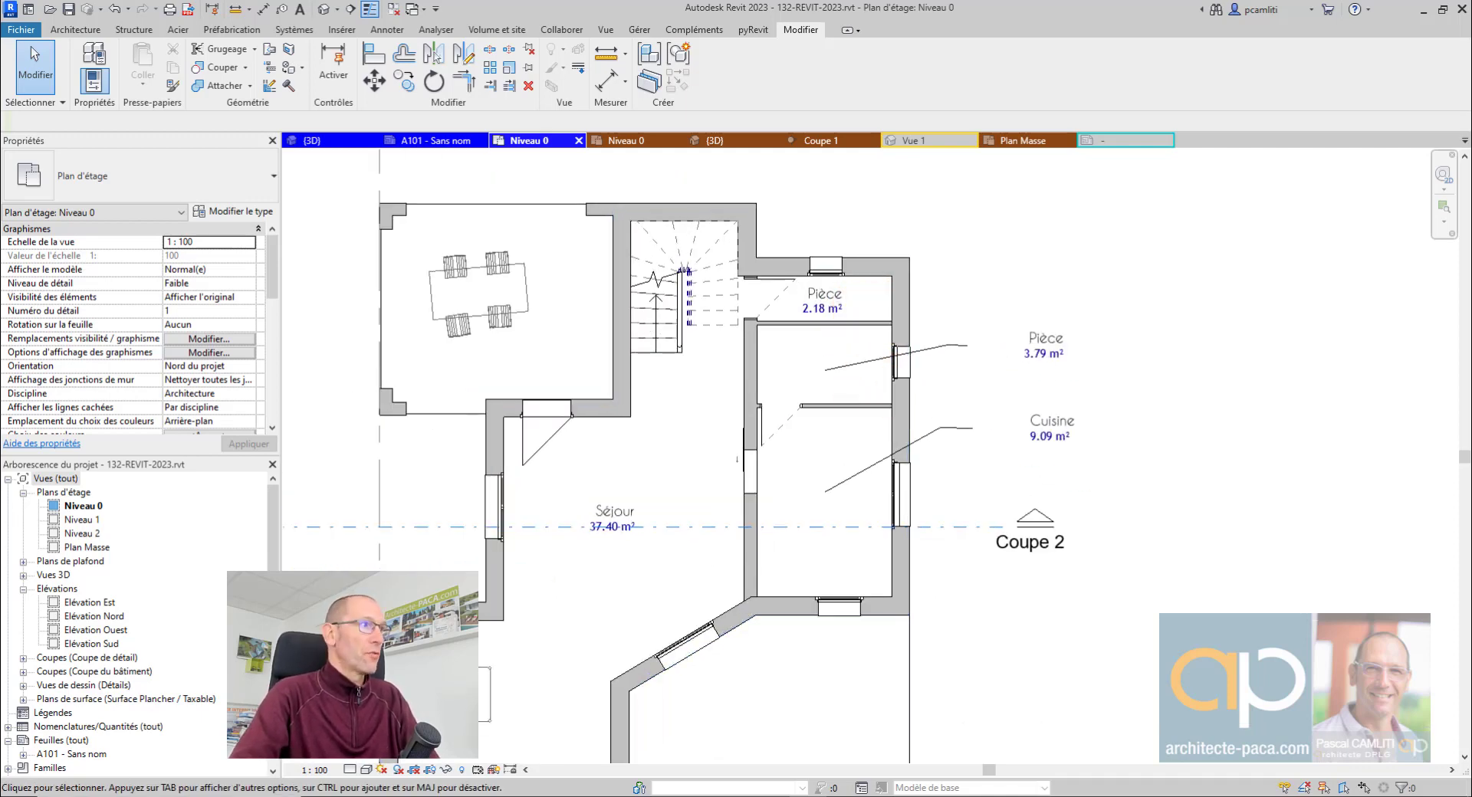
Switch to the 3D view of Projet2 and delete the topographic surface above the concrete slab
click(628, 140)
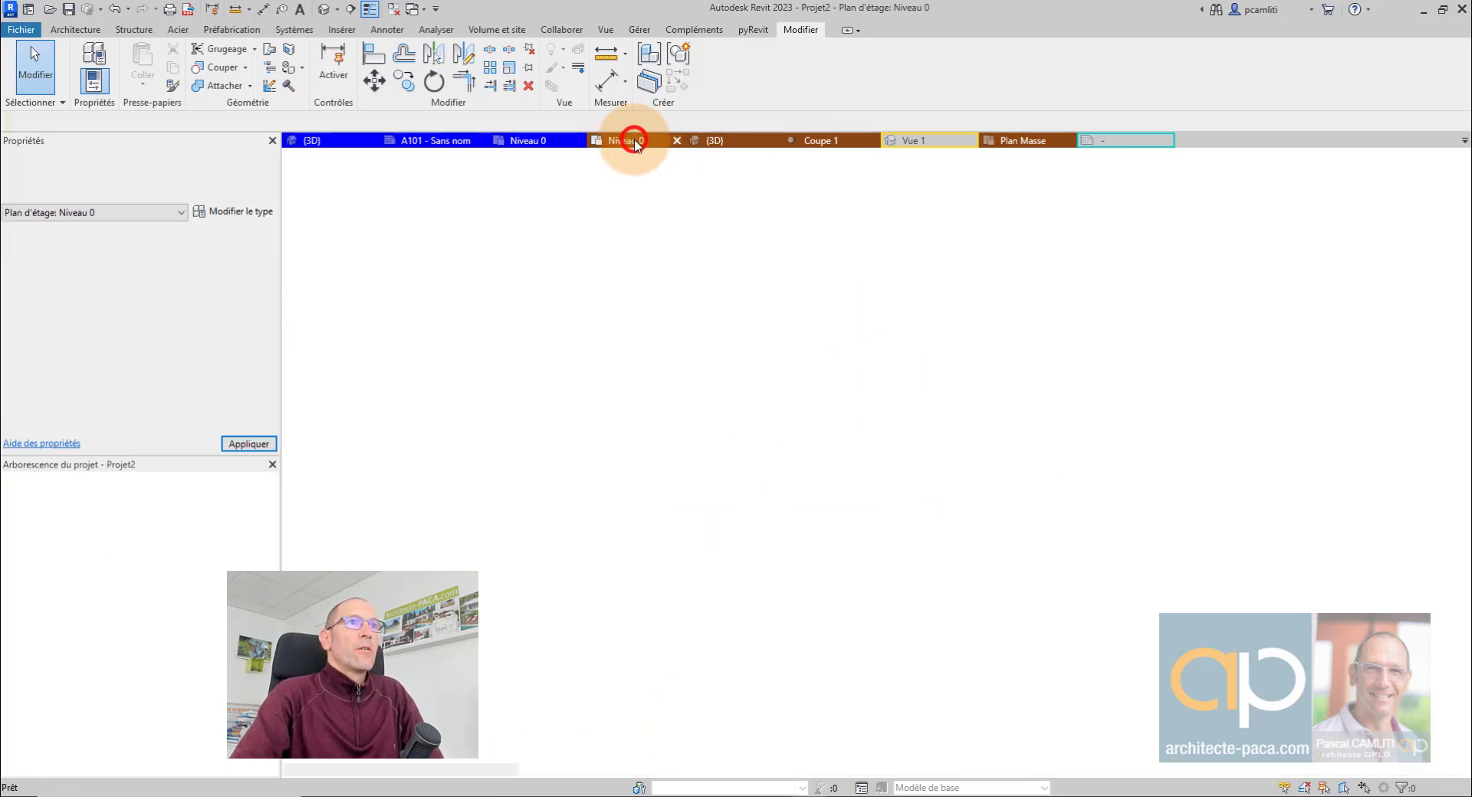
middle_drag(802, 483, 797, 447)
key(ctrl+Tab)
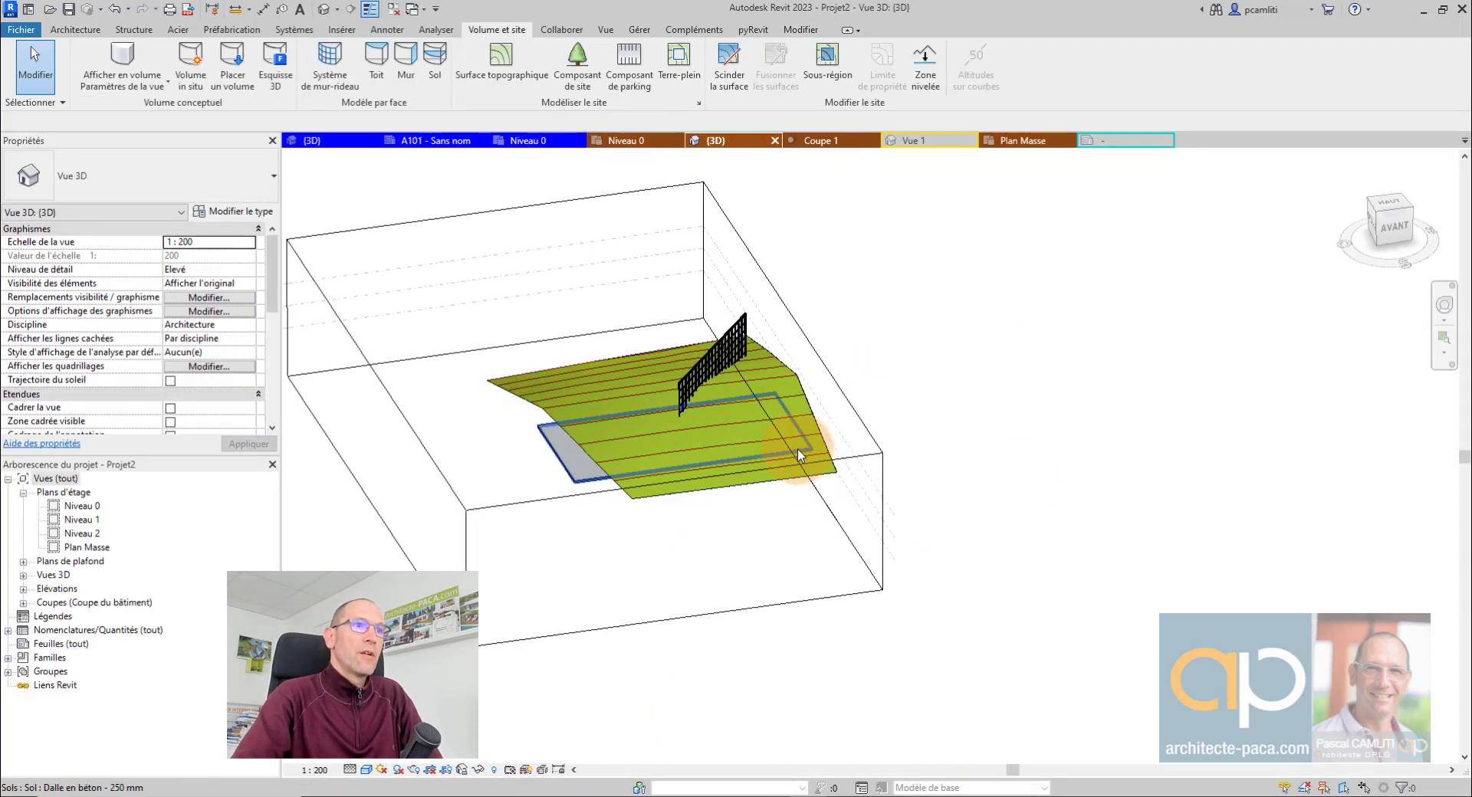
click(793, 444)
key(Delete)
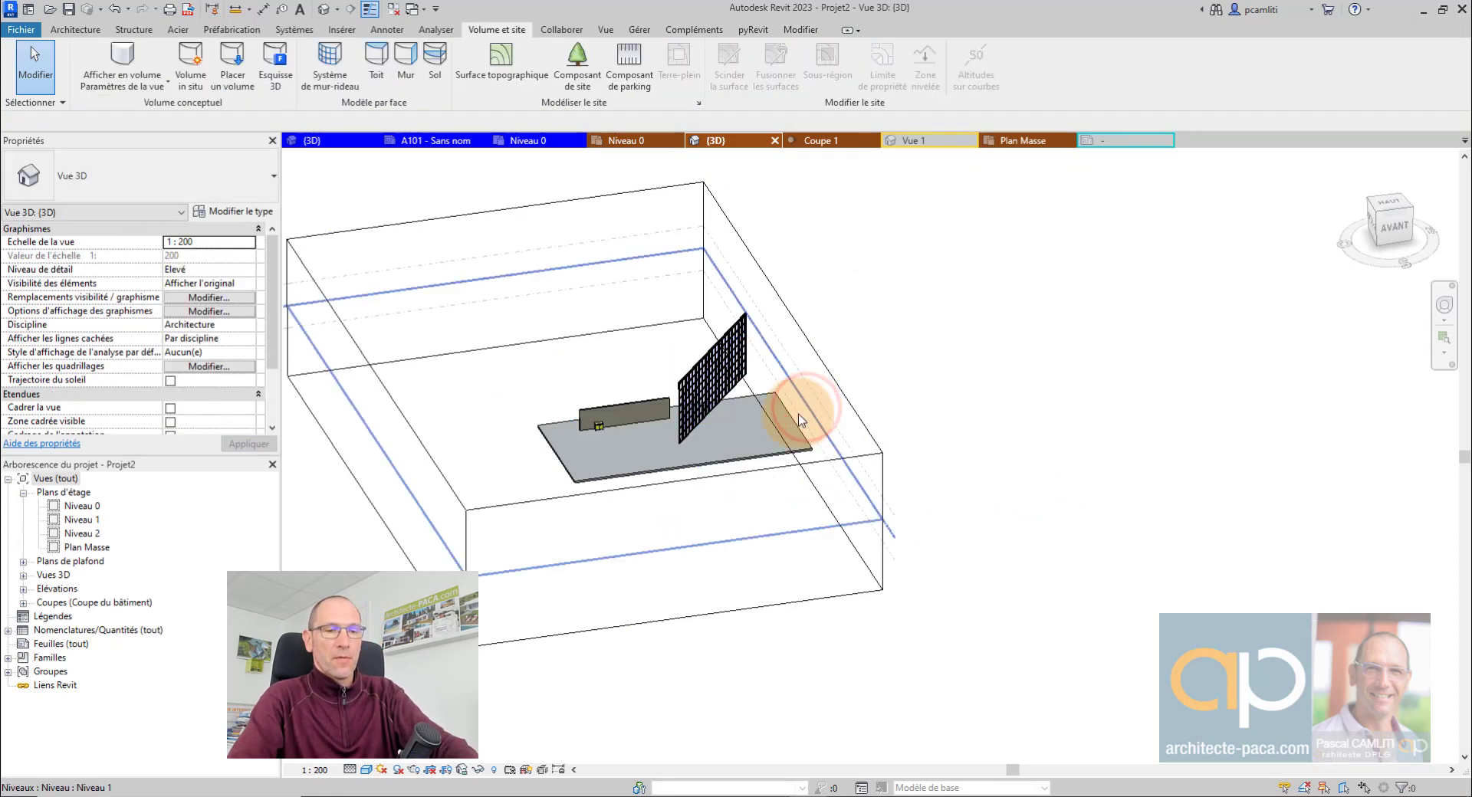
Enlarge the concrete slab to about 1198 m² by moving the near long edge of its boundary outward
scroll(693, 441, up, 2)
click(718, 455)
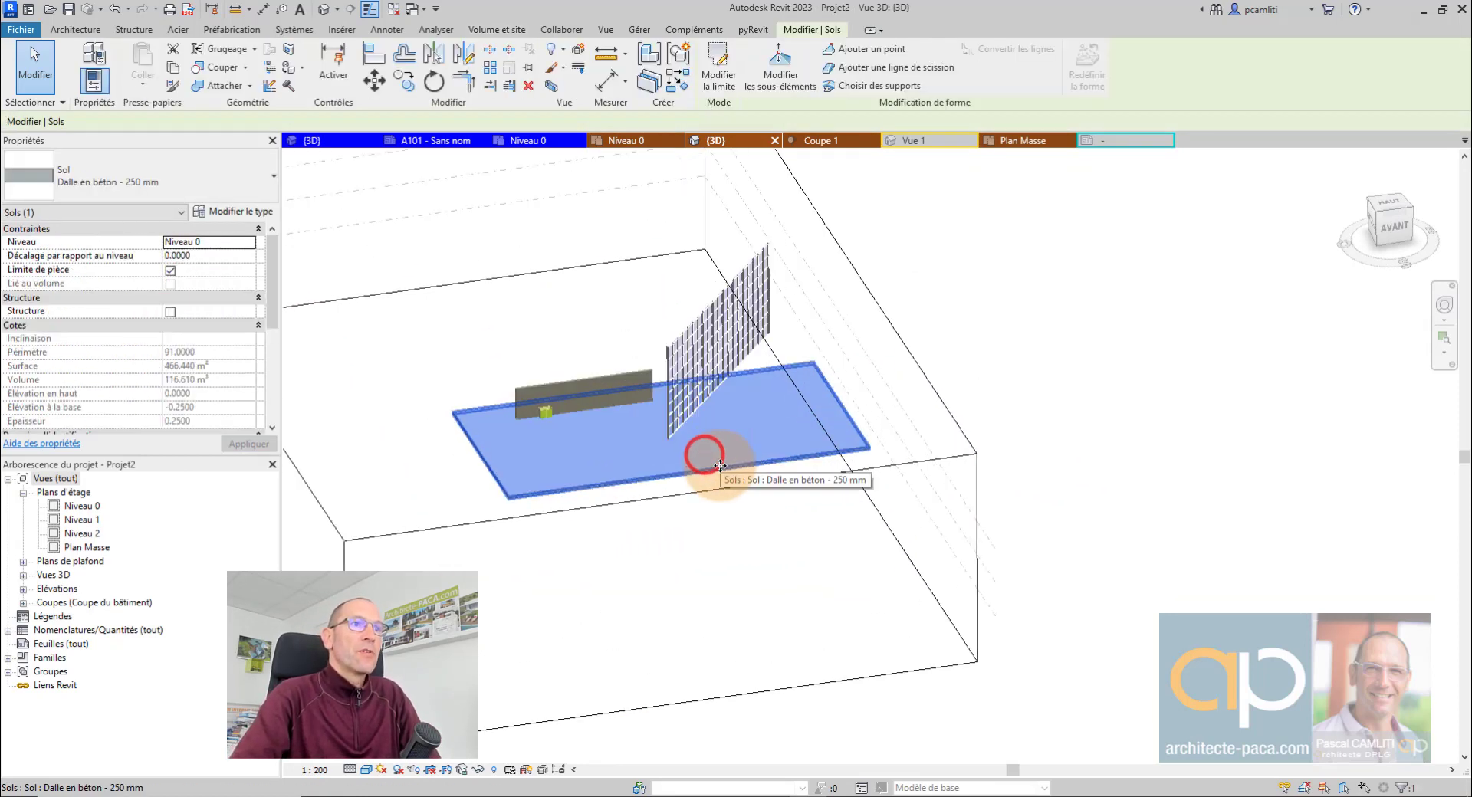
click(782, 84)
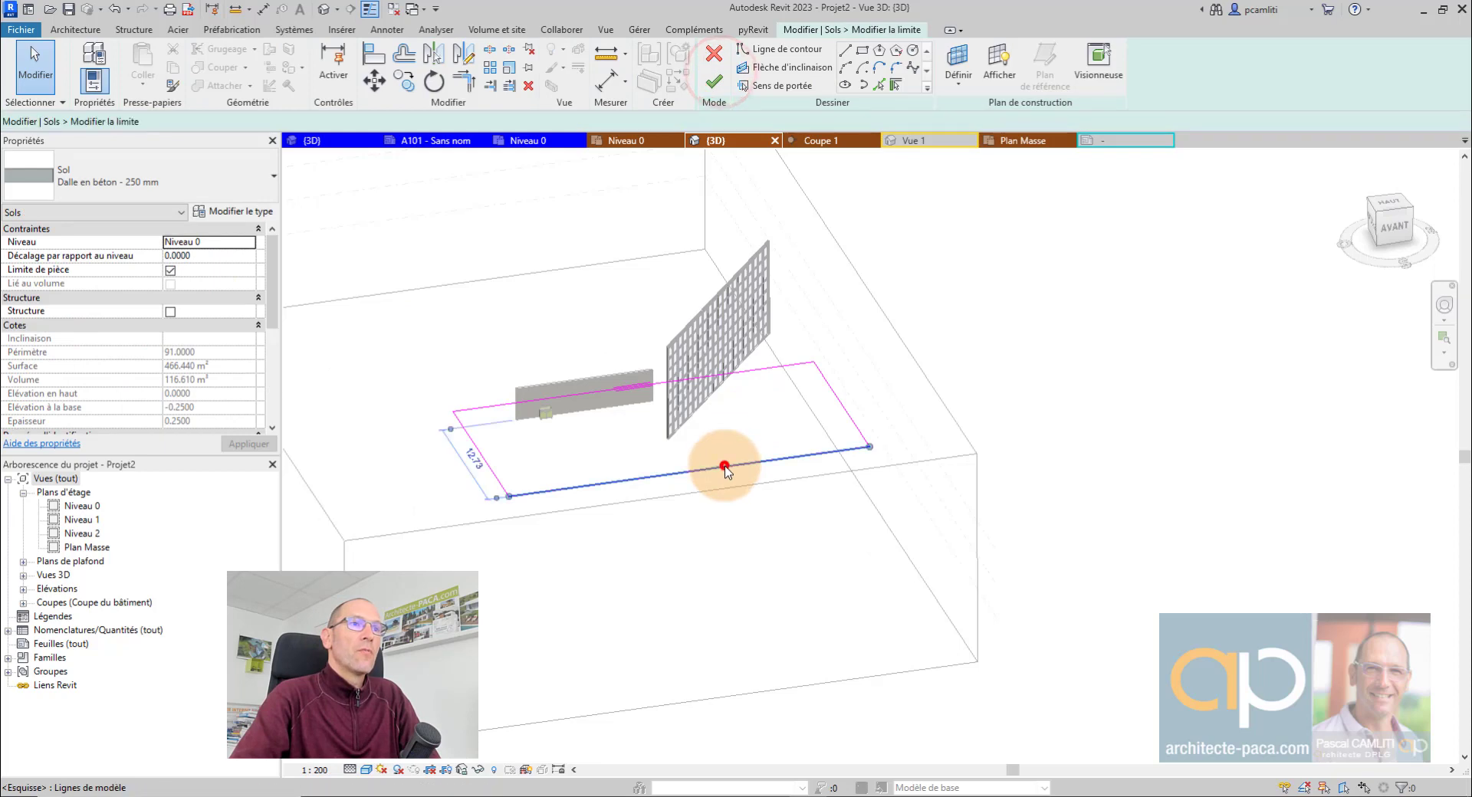
drag(724, 468, 798, 600)
click(714, 80)
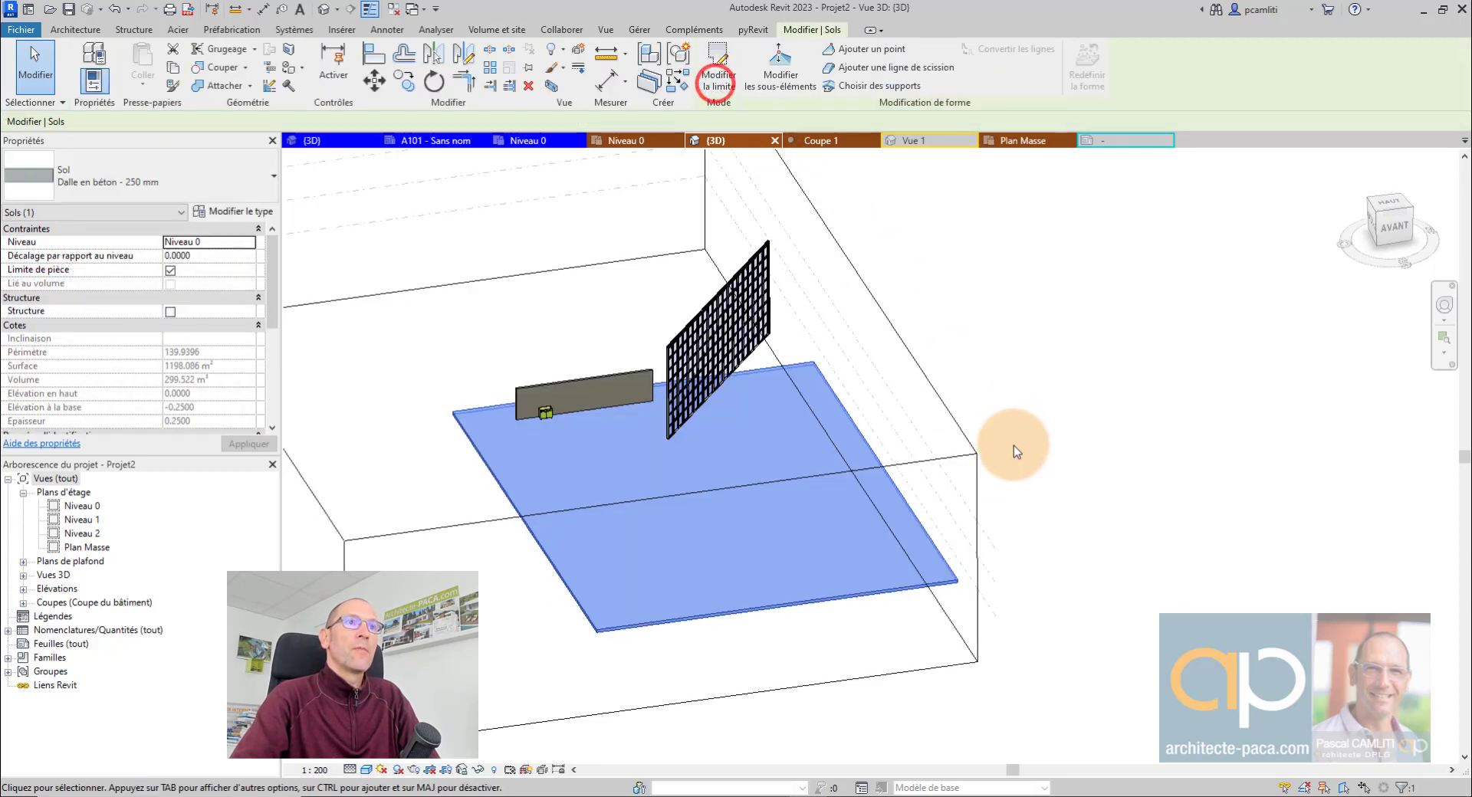
Turn off the section box of the 3D view
shift+middle_drag(1014, 445, 767, 460)
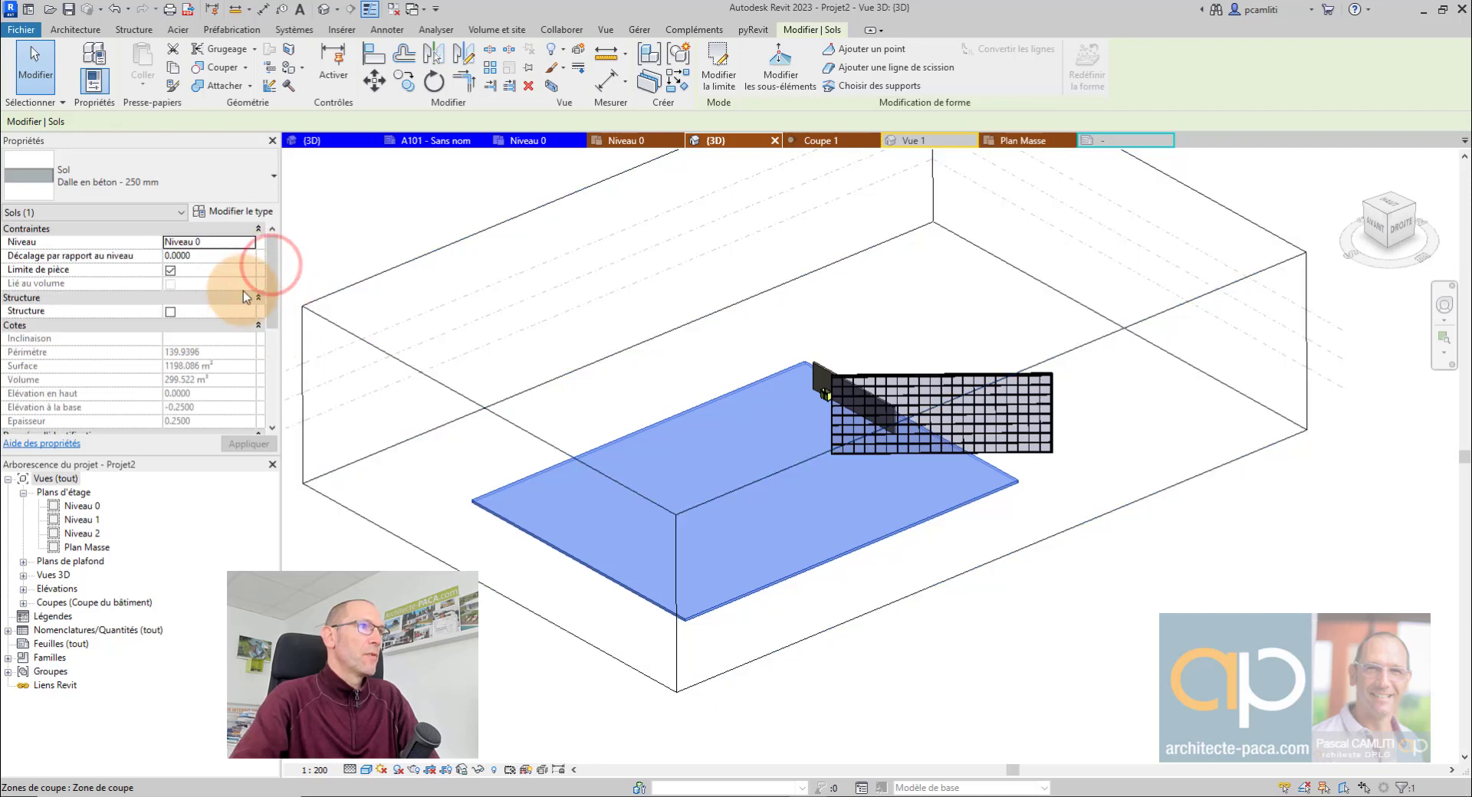
click(299, 239)
drag(273, 274, 273, 313)
click(171, 353)
click(338, 207)
middle_drag(700, 361, 722, 411)
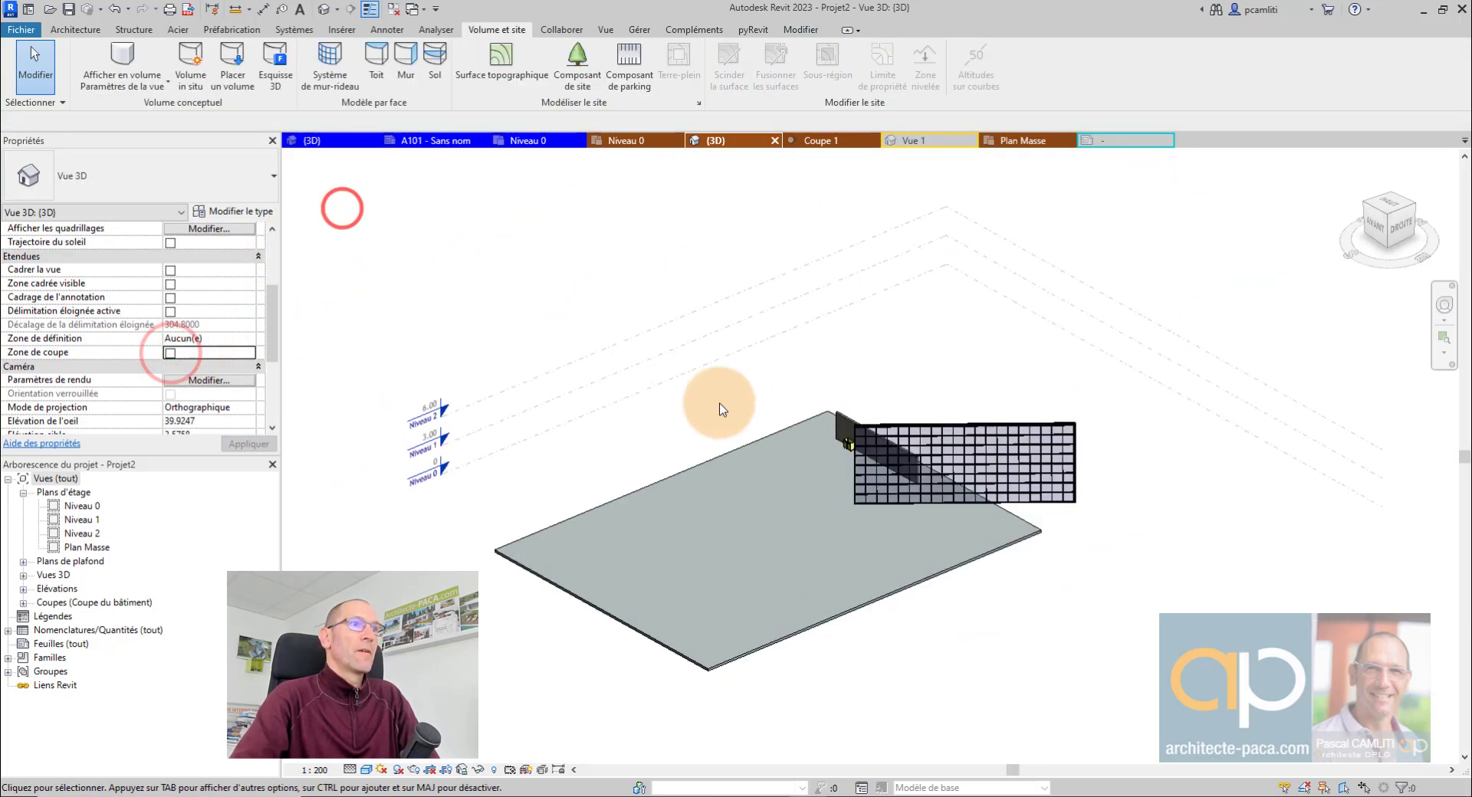
Add a shape point near the middle of the concrete slab at relative elevation 0.00
scroll(807, 473, up, 2)
click(805, 467)
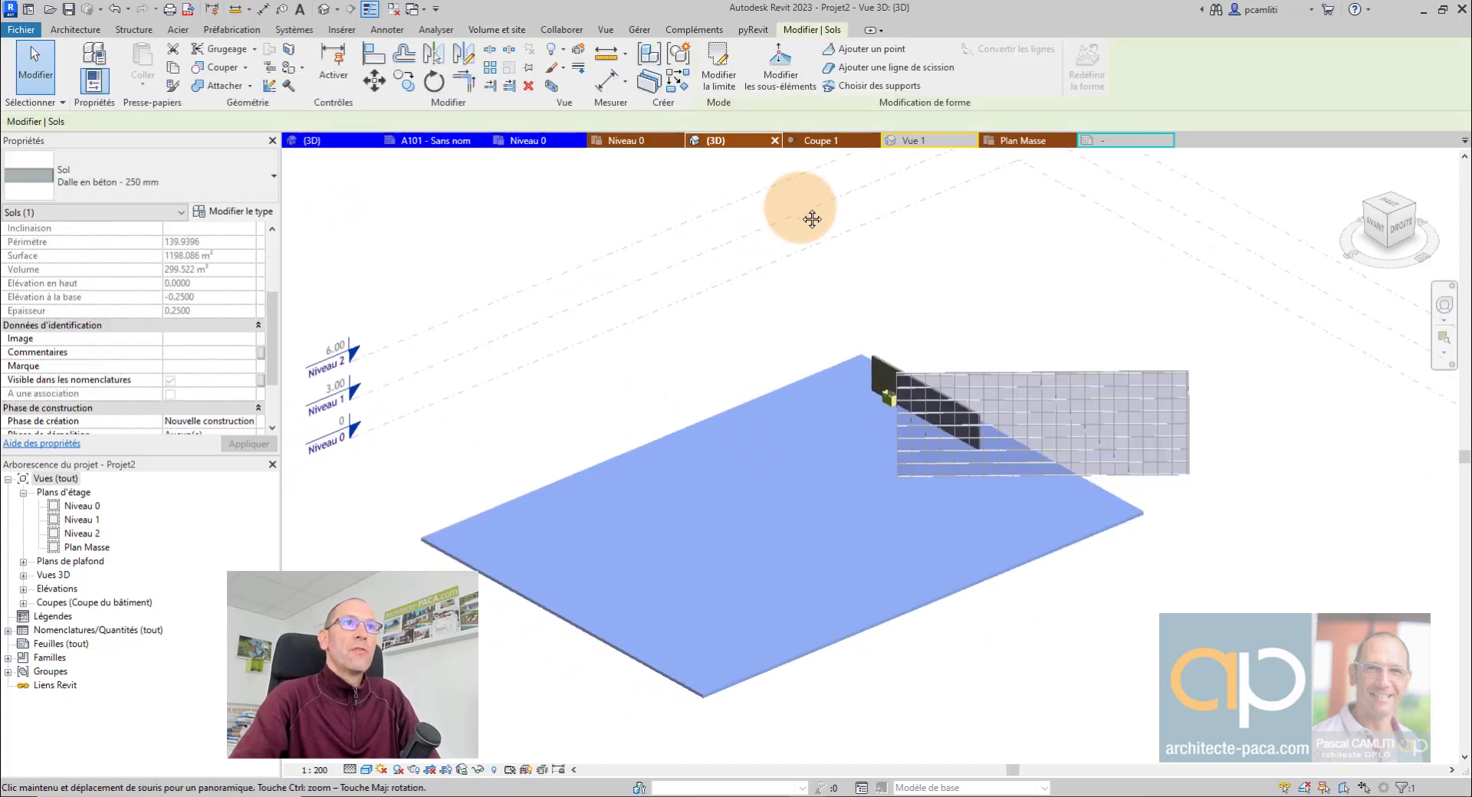
click(856, 50)
click(716, 525)
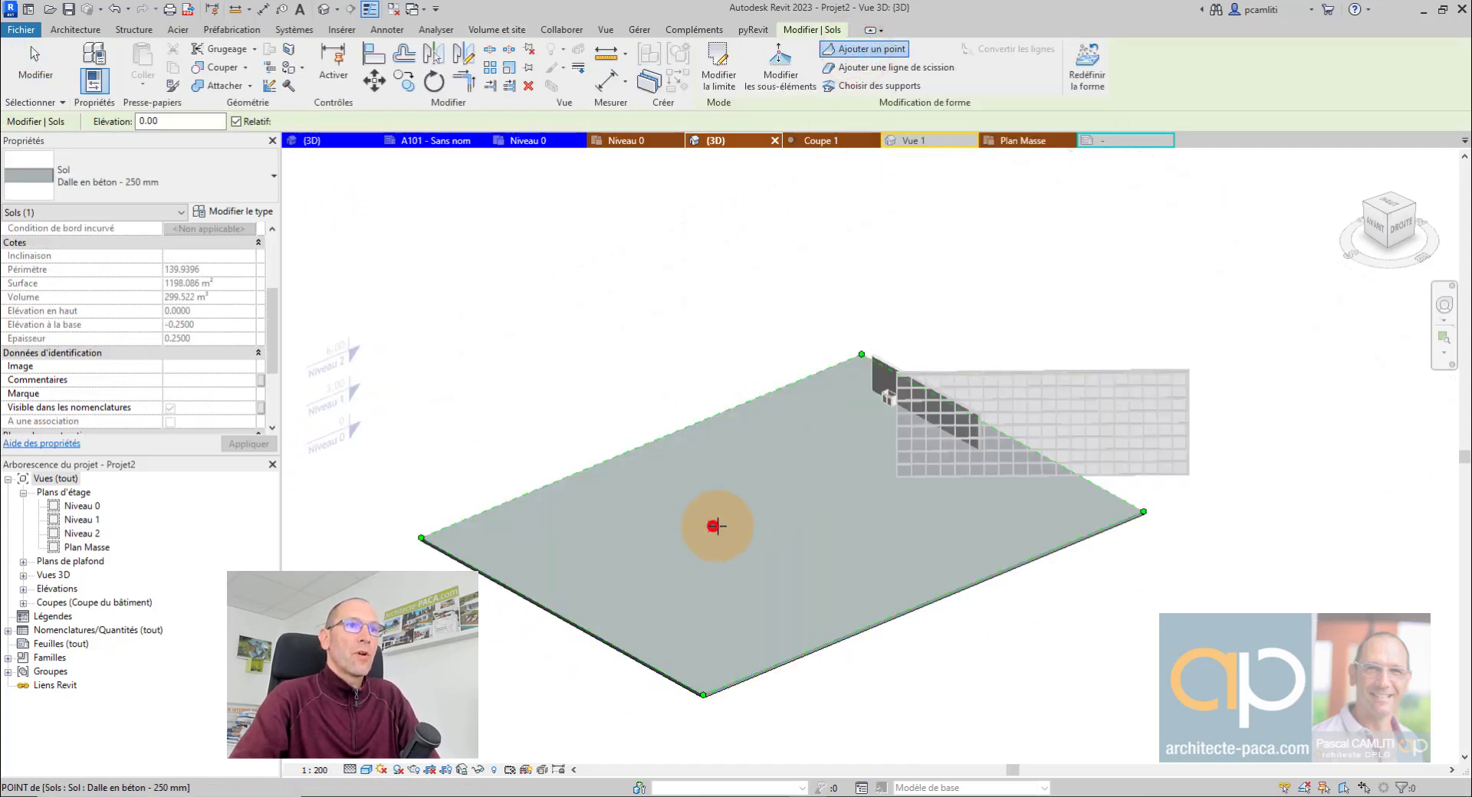
key(Escape)
key(Escape)
Raise the slab's inner shape point to an elevation of 3.40
click(716, 528)
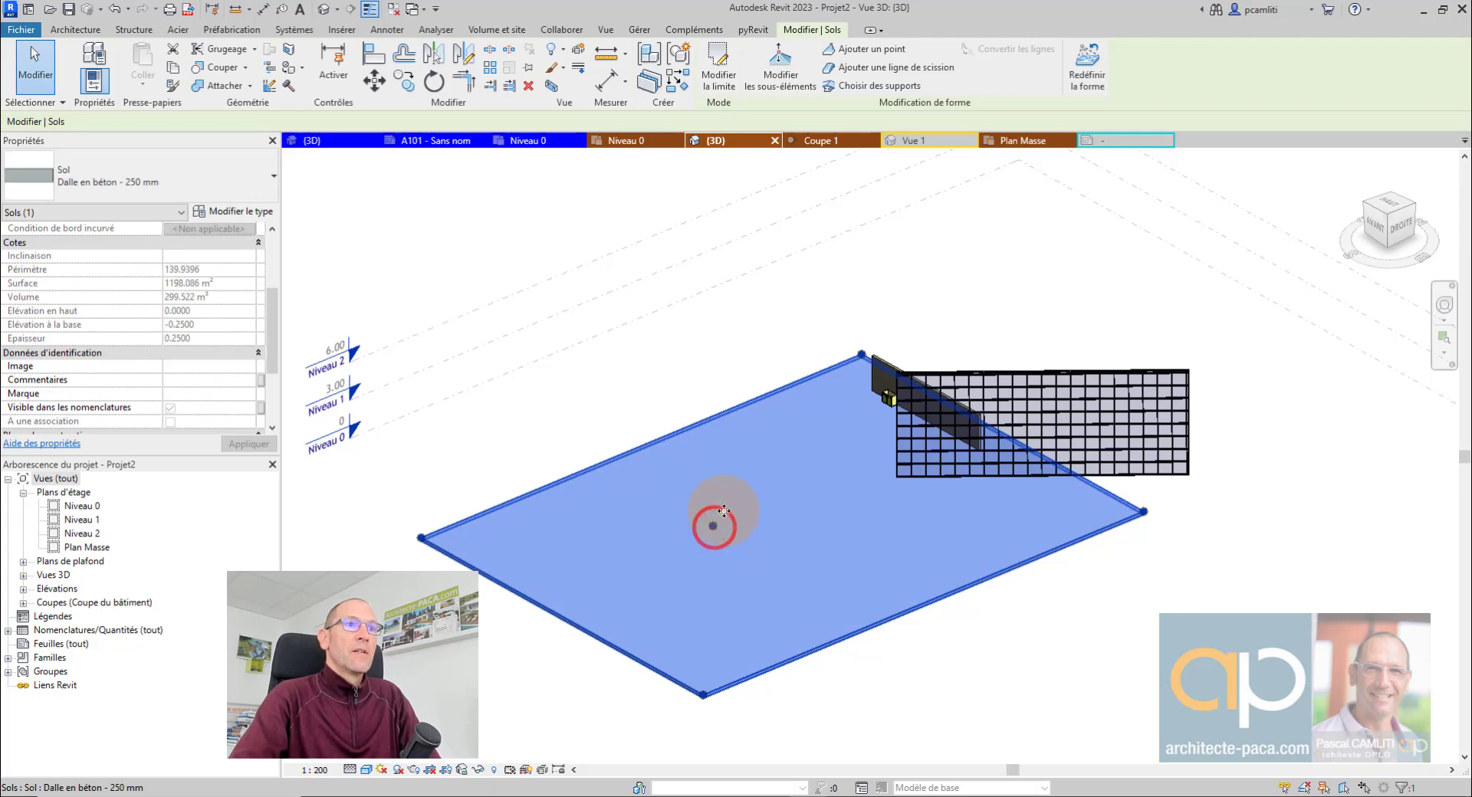
click(782, 77)
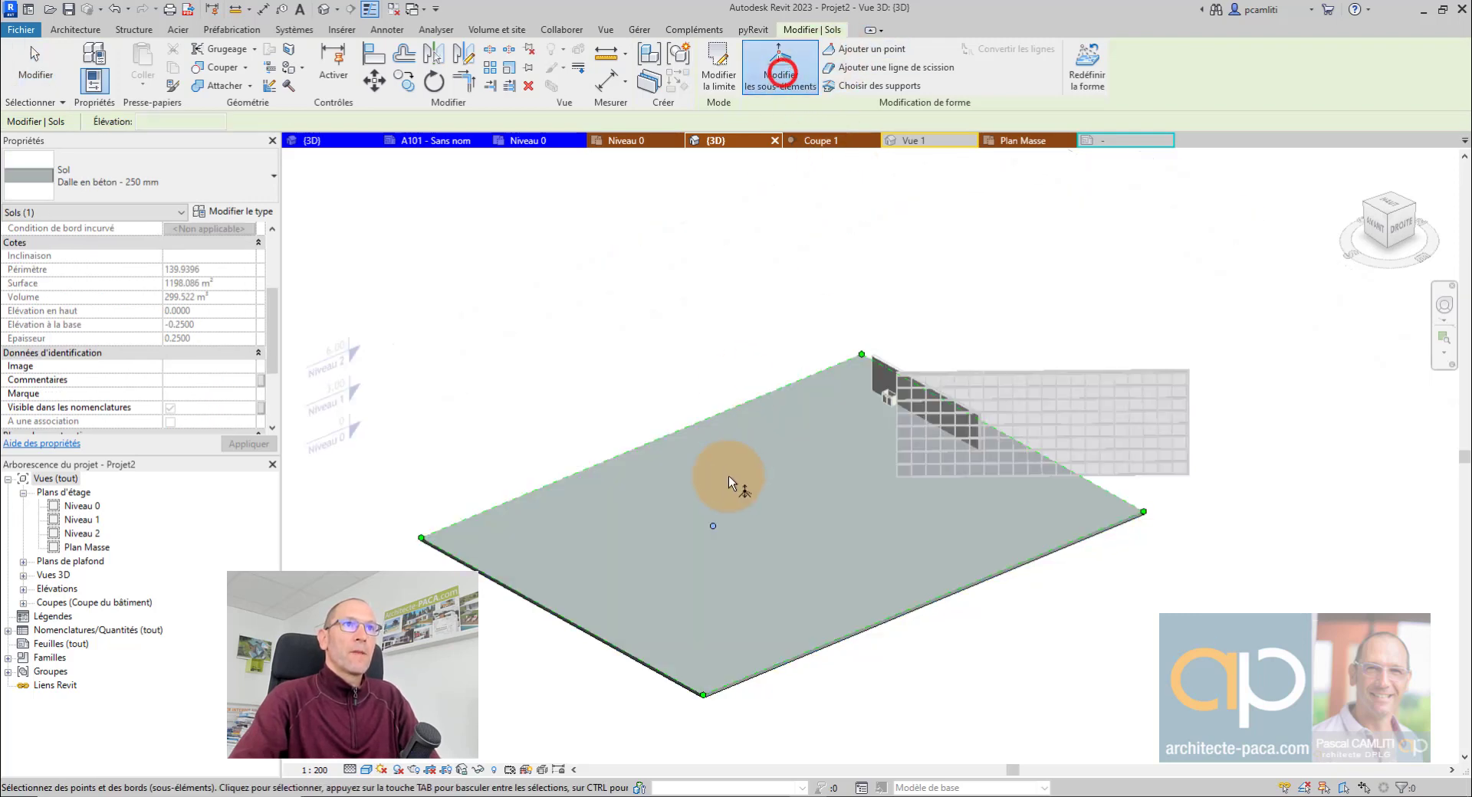
click(713, 525)
text(3.5)
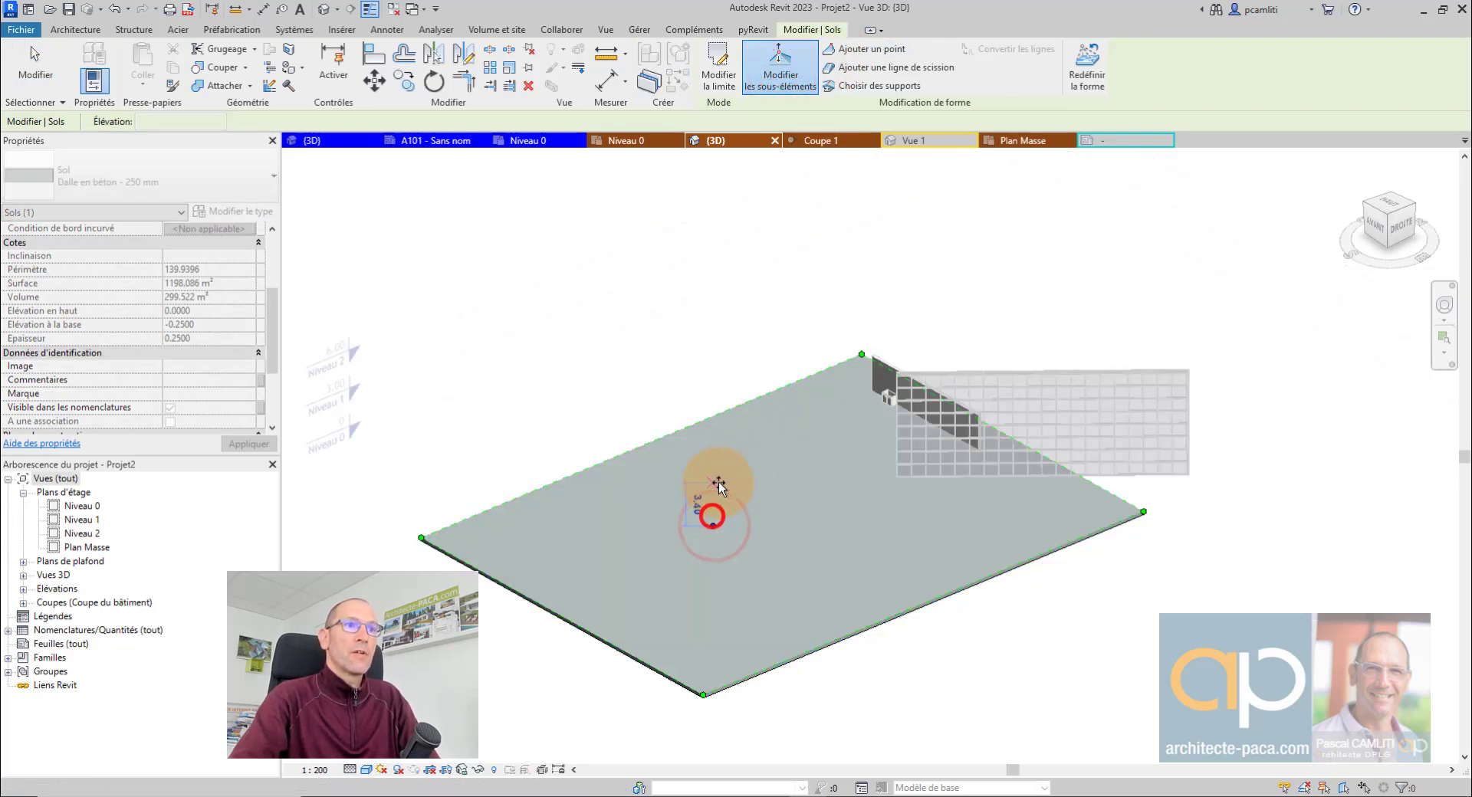
key(Return)
key(Escape)
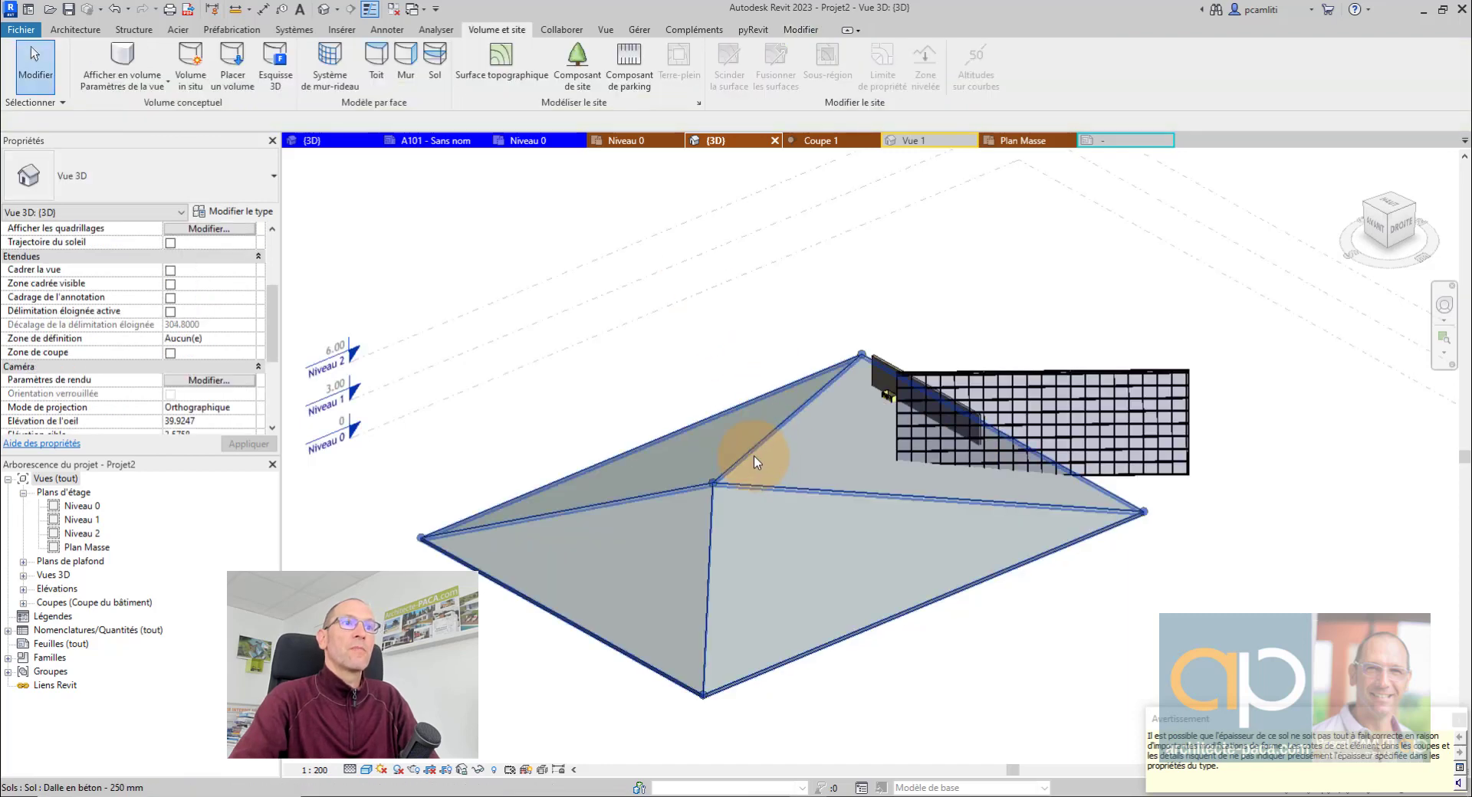
Move the slab's raised shape point horizontally toward the near long edge using sub-element editing
shift+middle_drag(752, 450, 716, 475)
click(713, 475)
scroll(713, 471, up, 2)
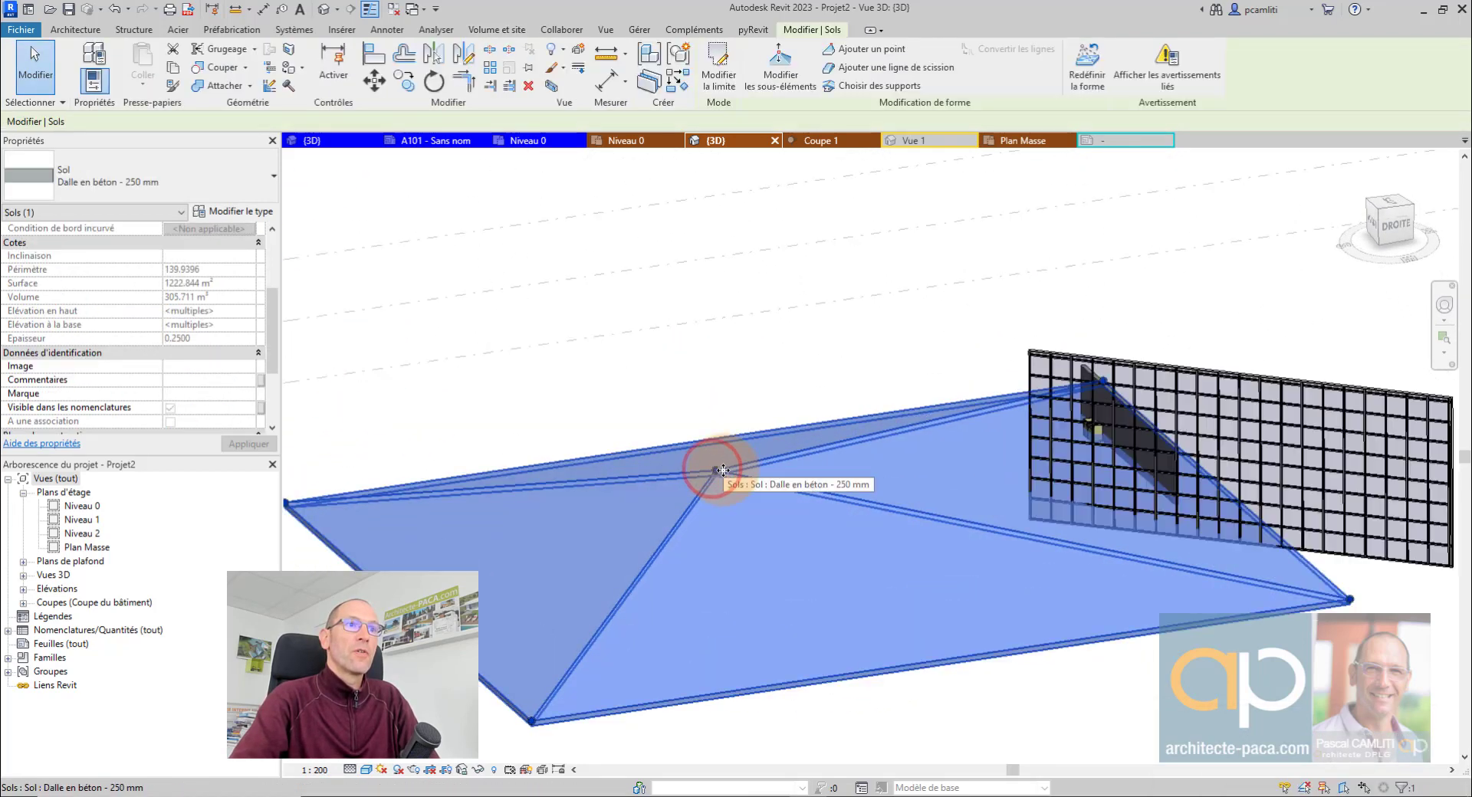
click(781, 75)
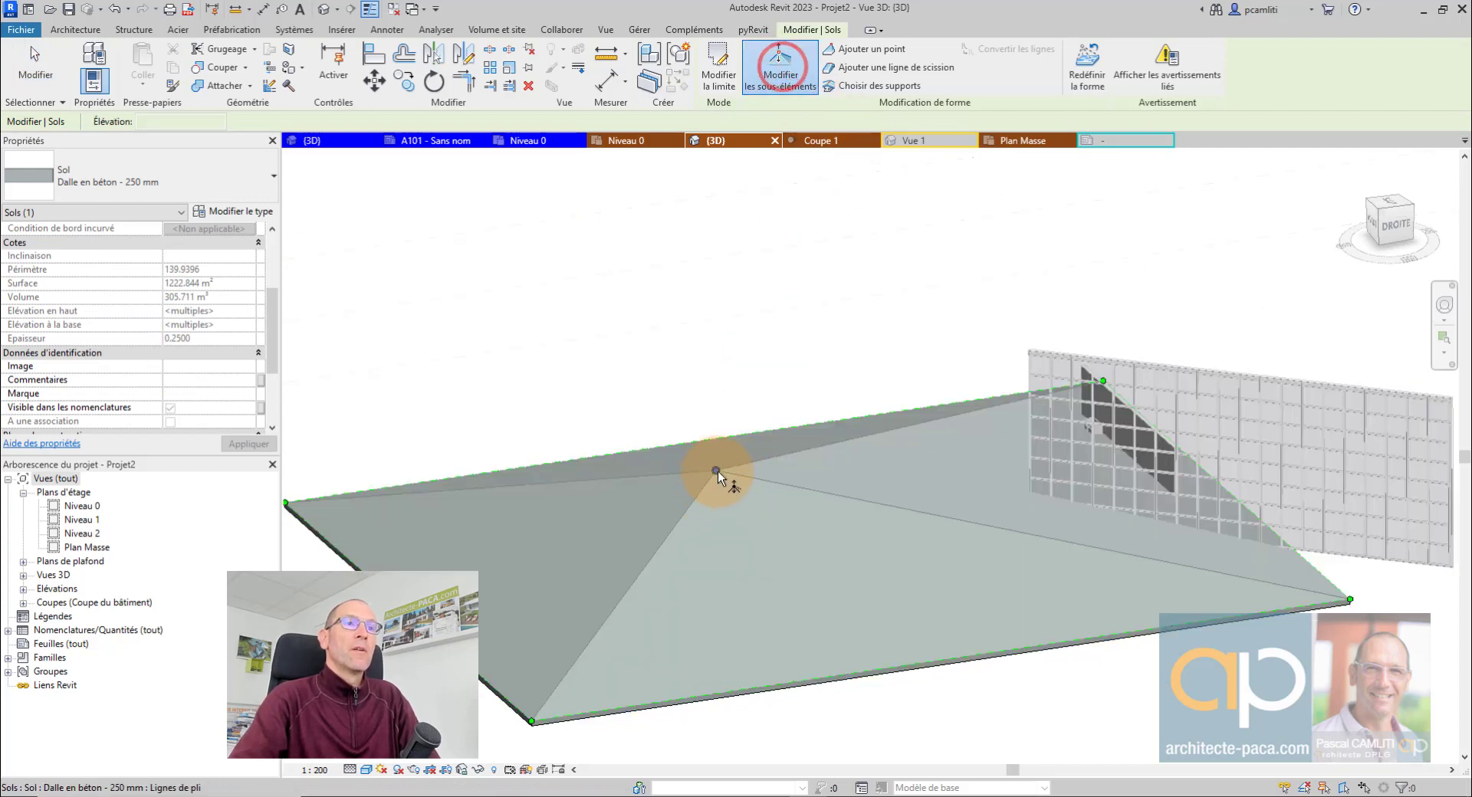
drag(716, 471, 722, 513)
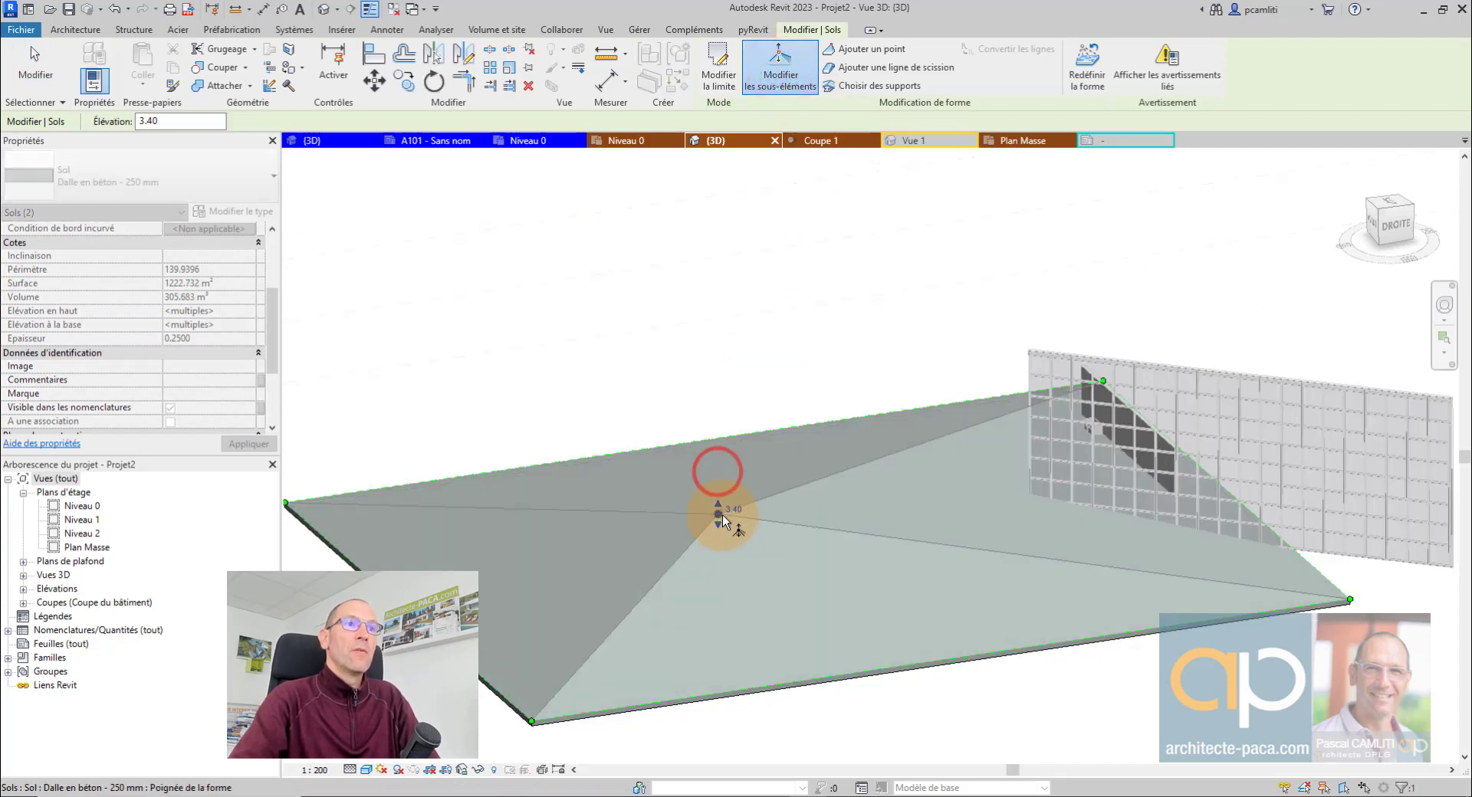
Raise the fold line between the slab's peak and its near corner to an elevation of 2.70
click(694, 544)
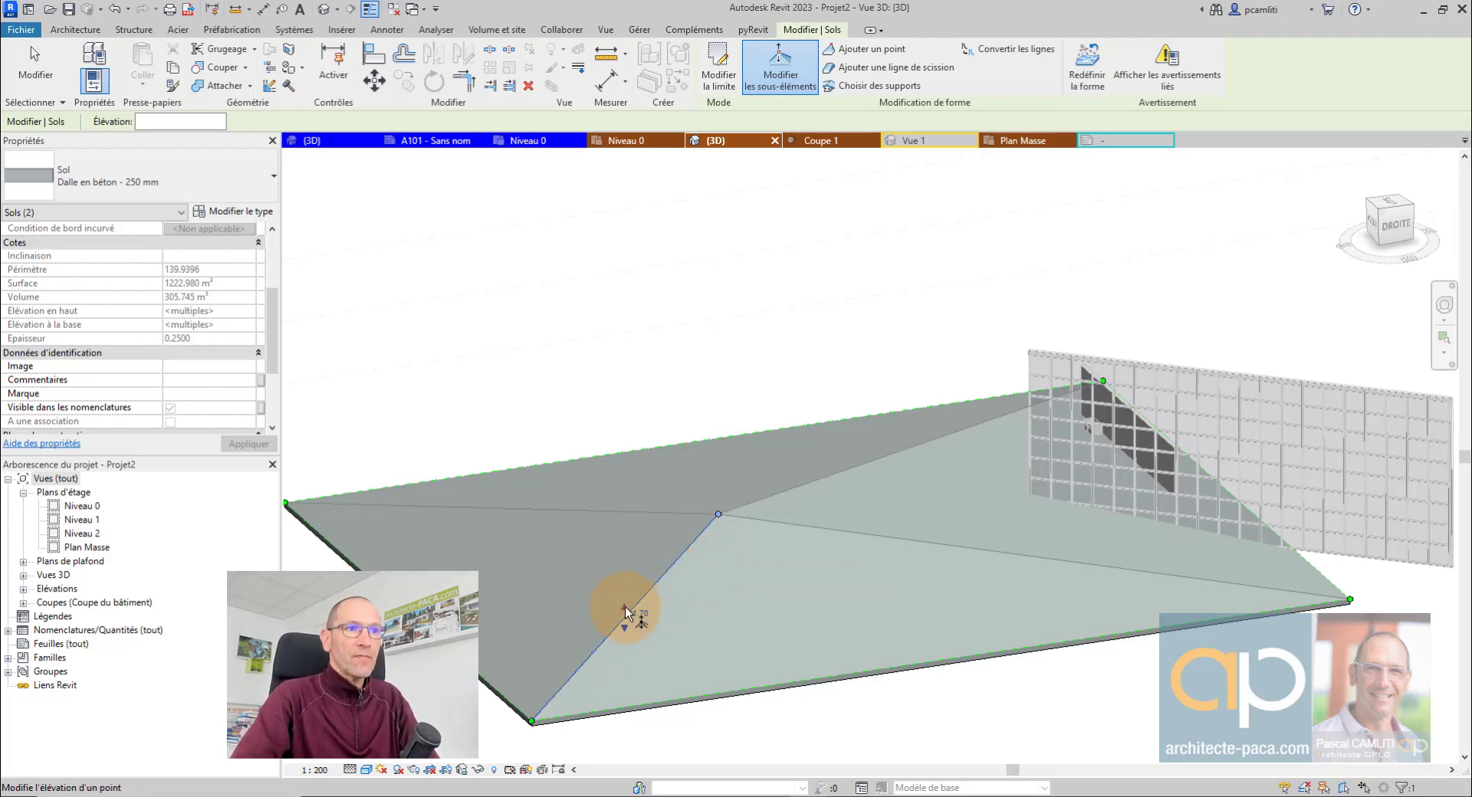
drag(625, 606, 626, 589)
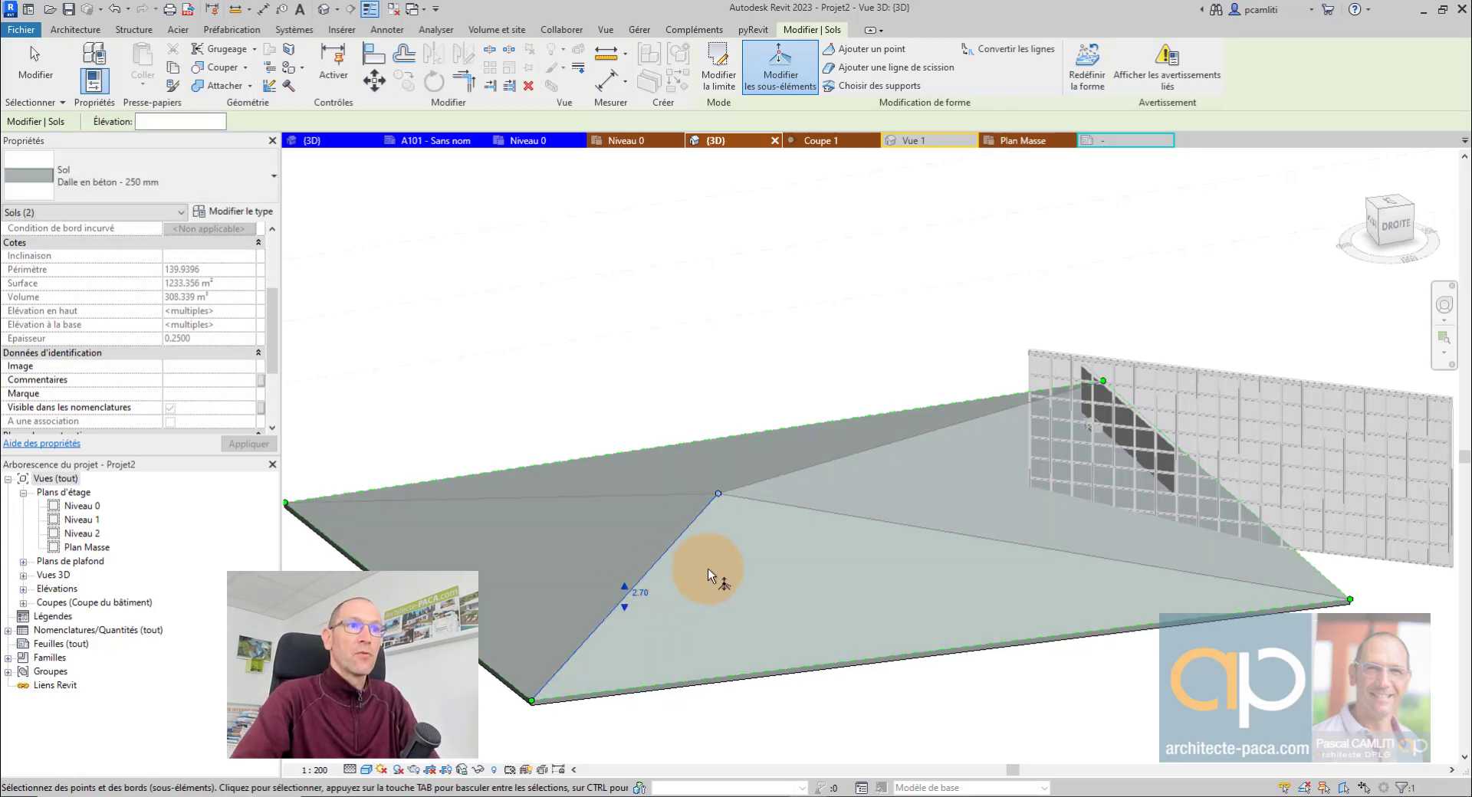
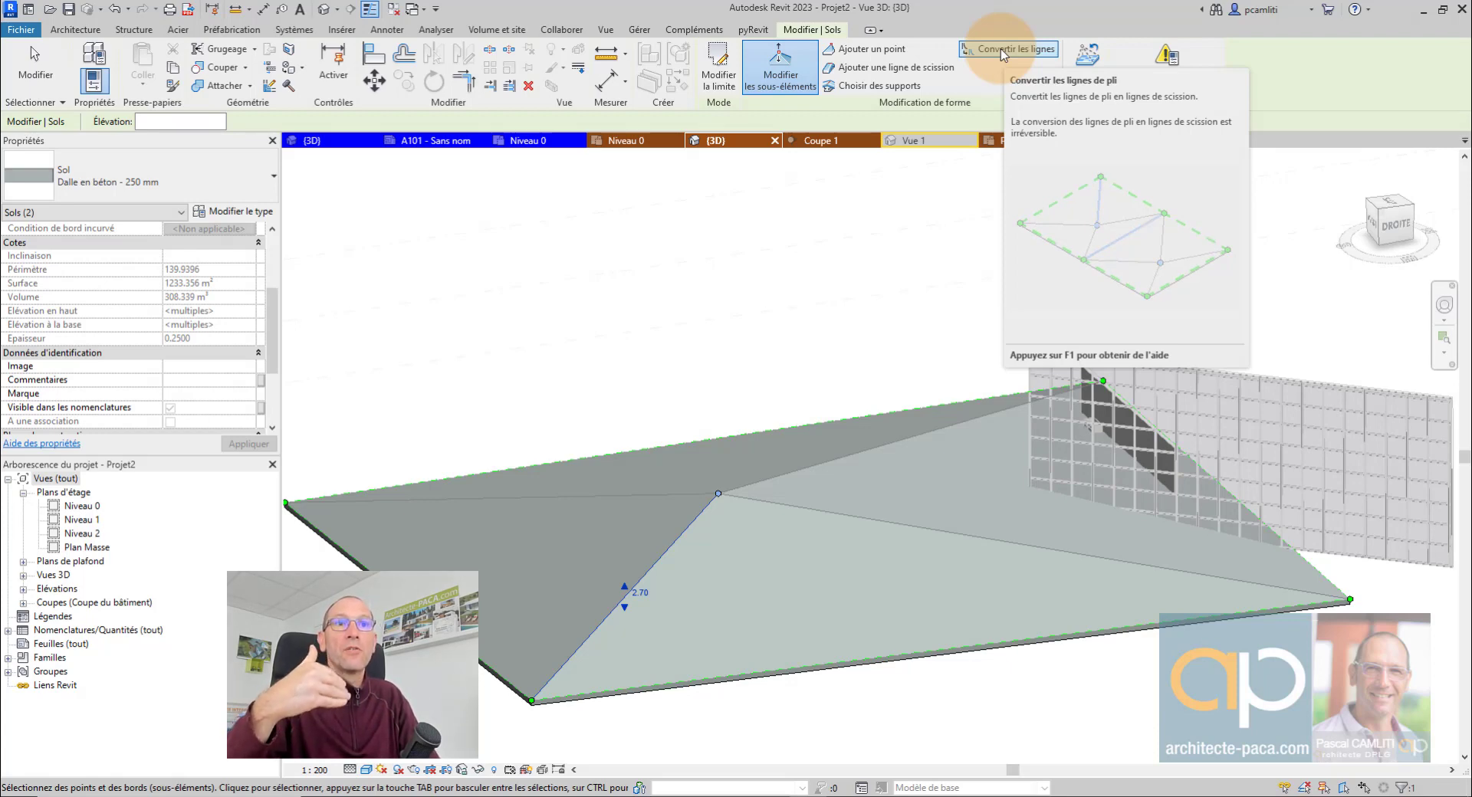
click(908, 272)
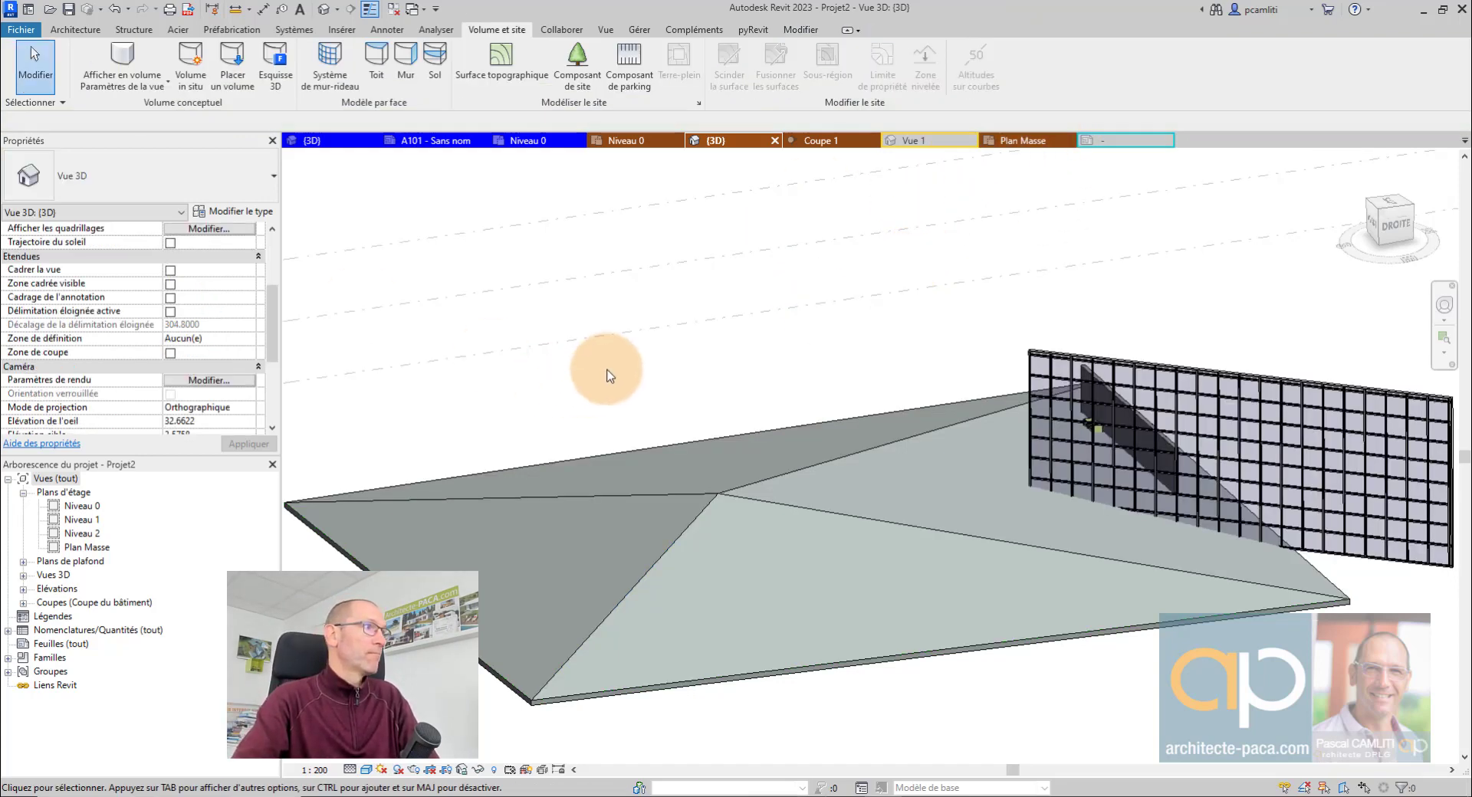
Try displaying the sun path in the 3D view with the current sun settings, and undo it
scroll(614, 374, down, 2)
scroll(615, 371, down, 1)
middle_drag(615, 371, 648, 388)
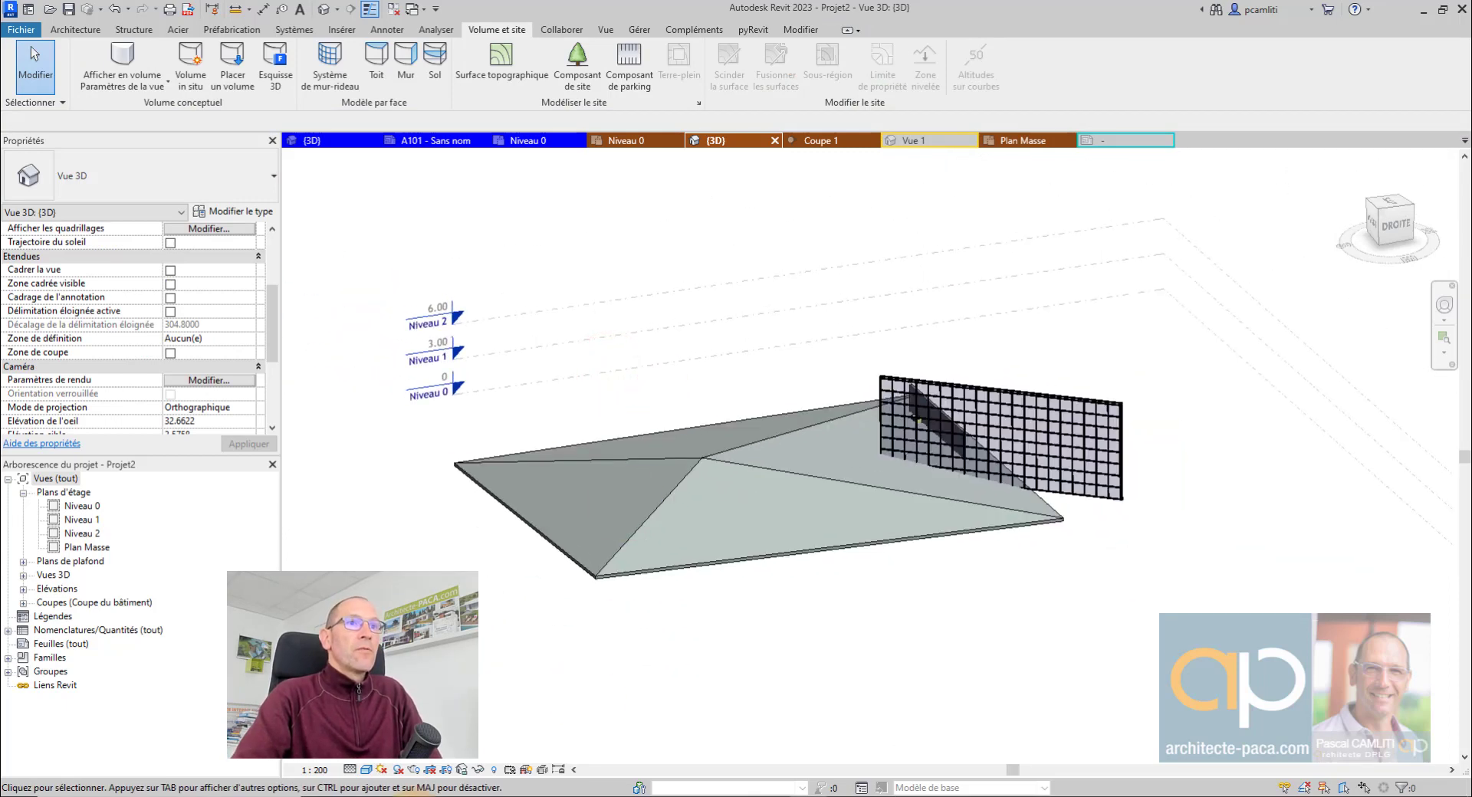
click(381, 770)
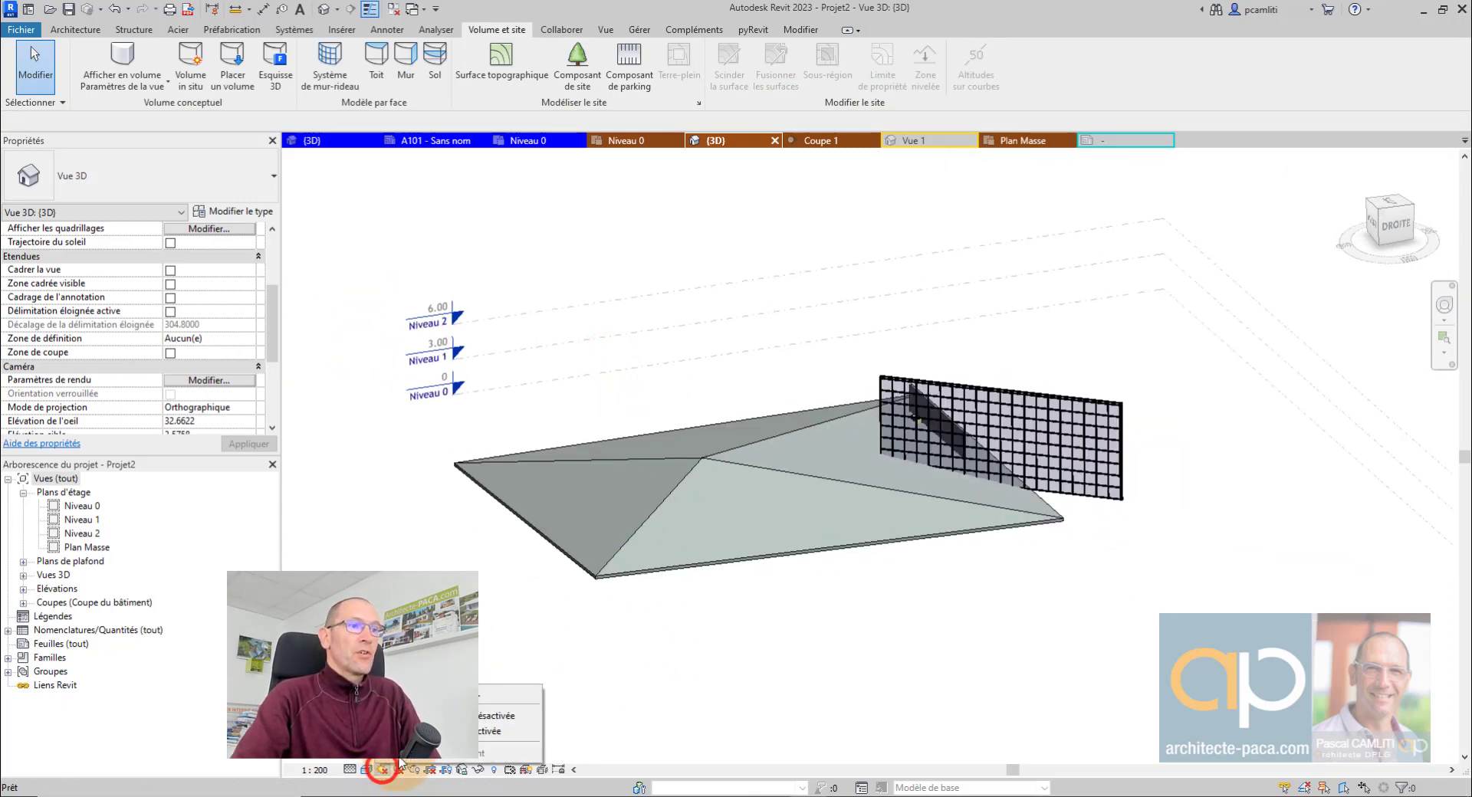
click(510, 732)
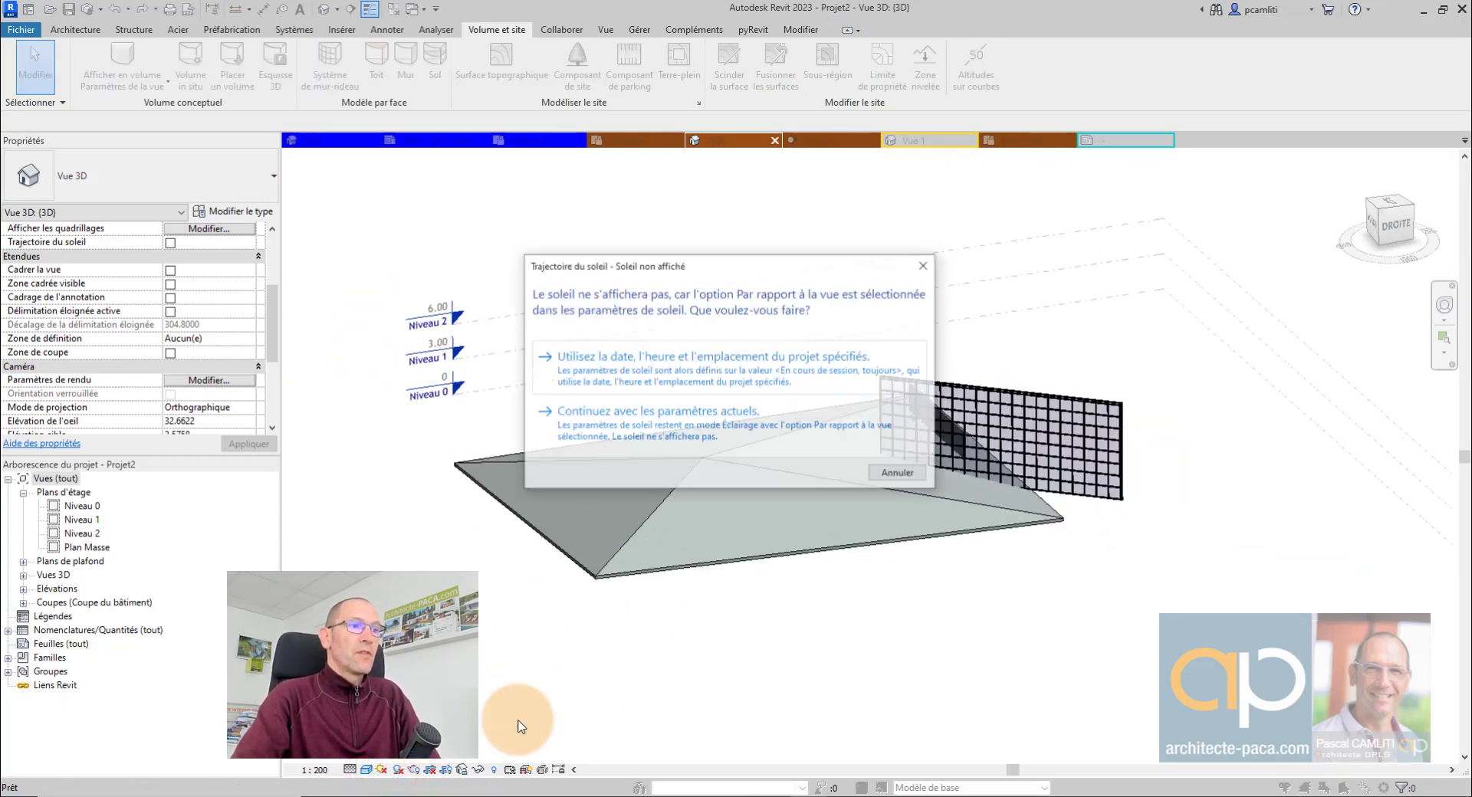
click(606, 428)
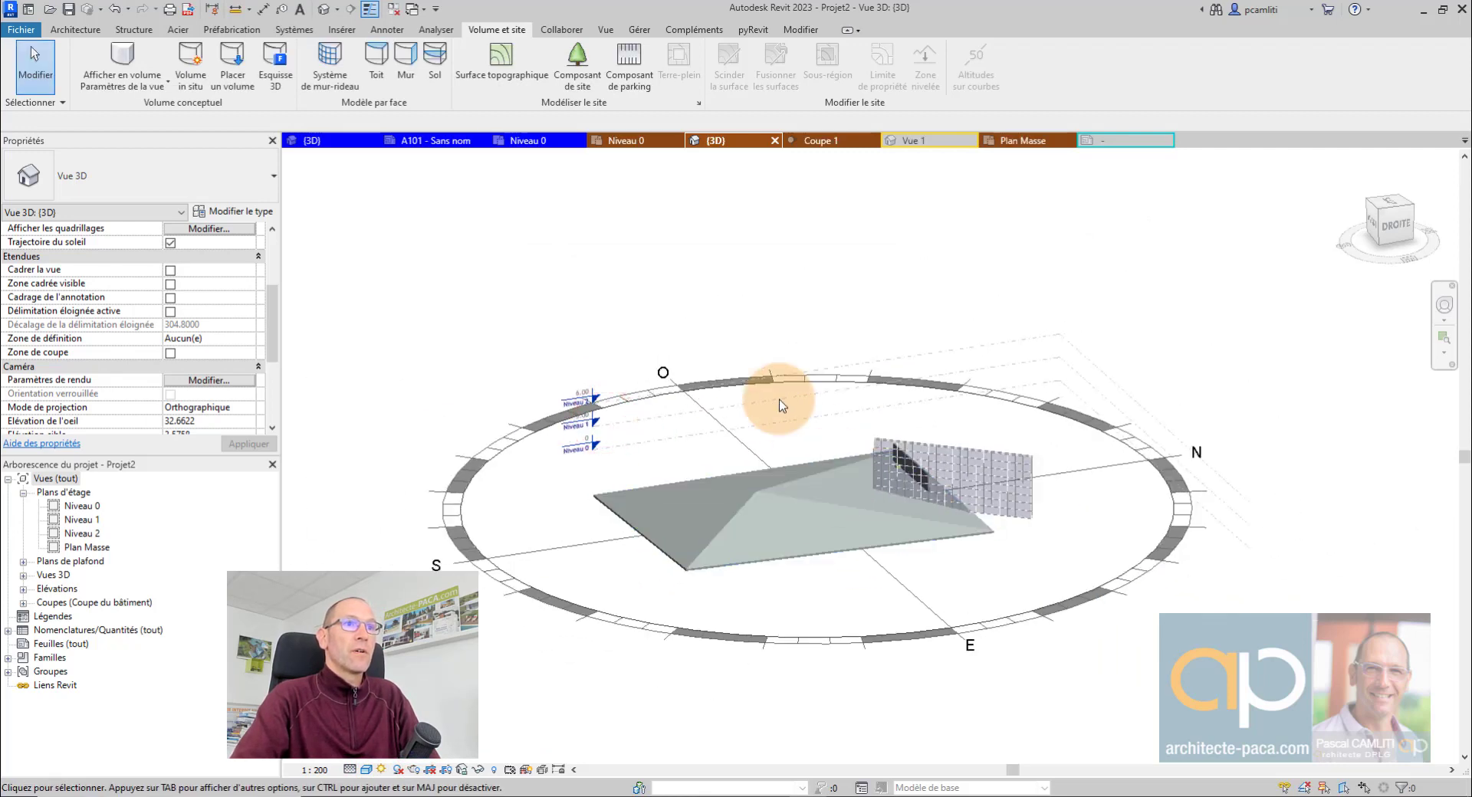
click(767, 372)
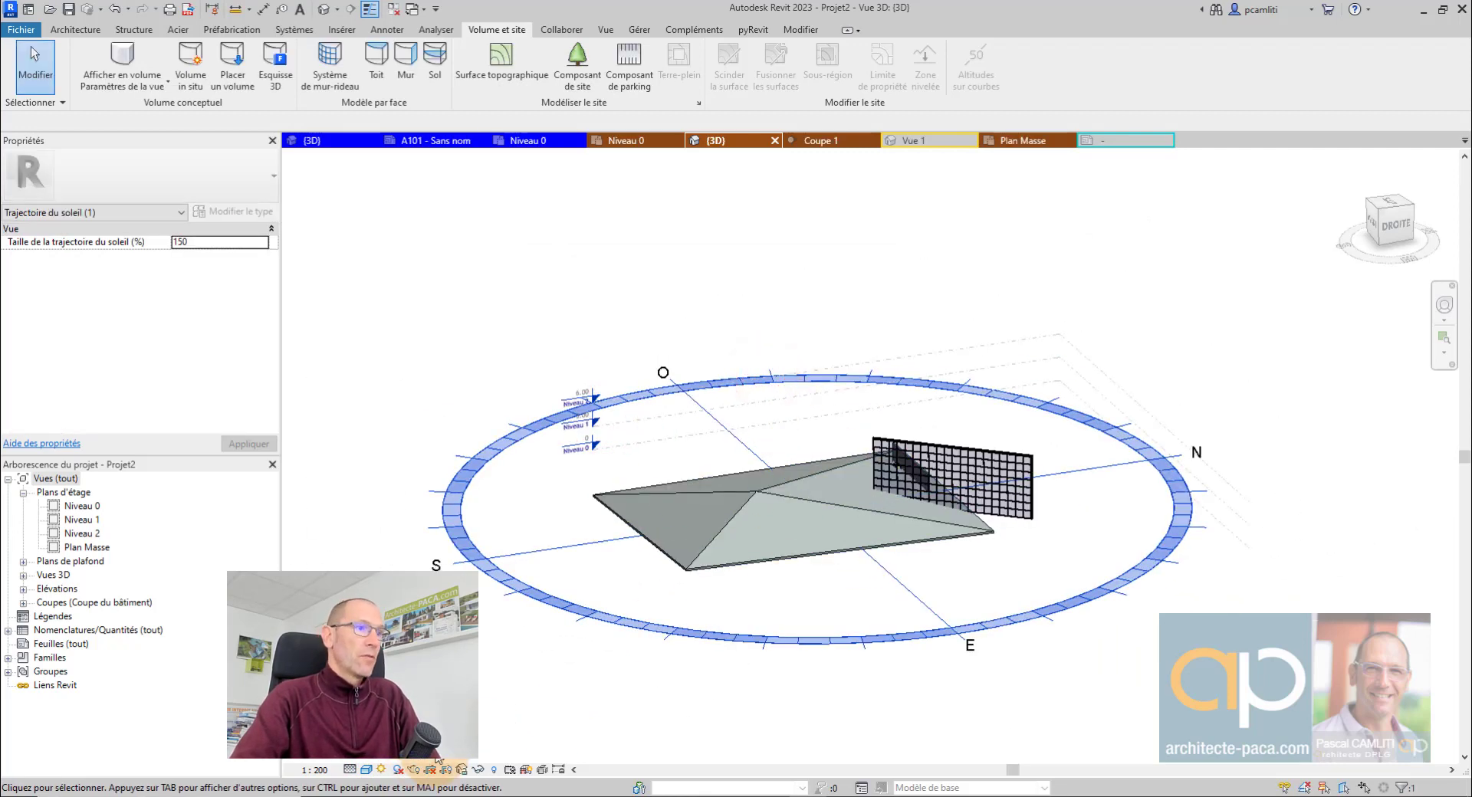
key(ctrl+z)
Display the sun path in the 3D view around the slab and curtain wall
click(366, 770)
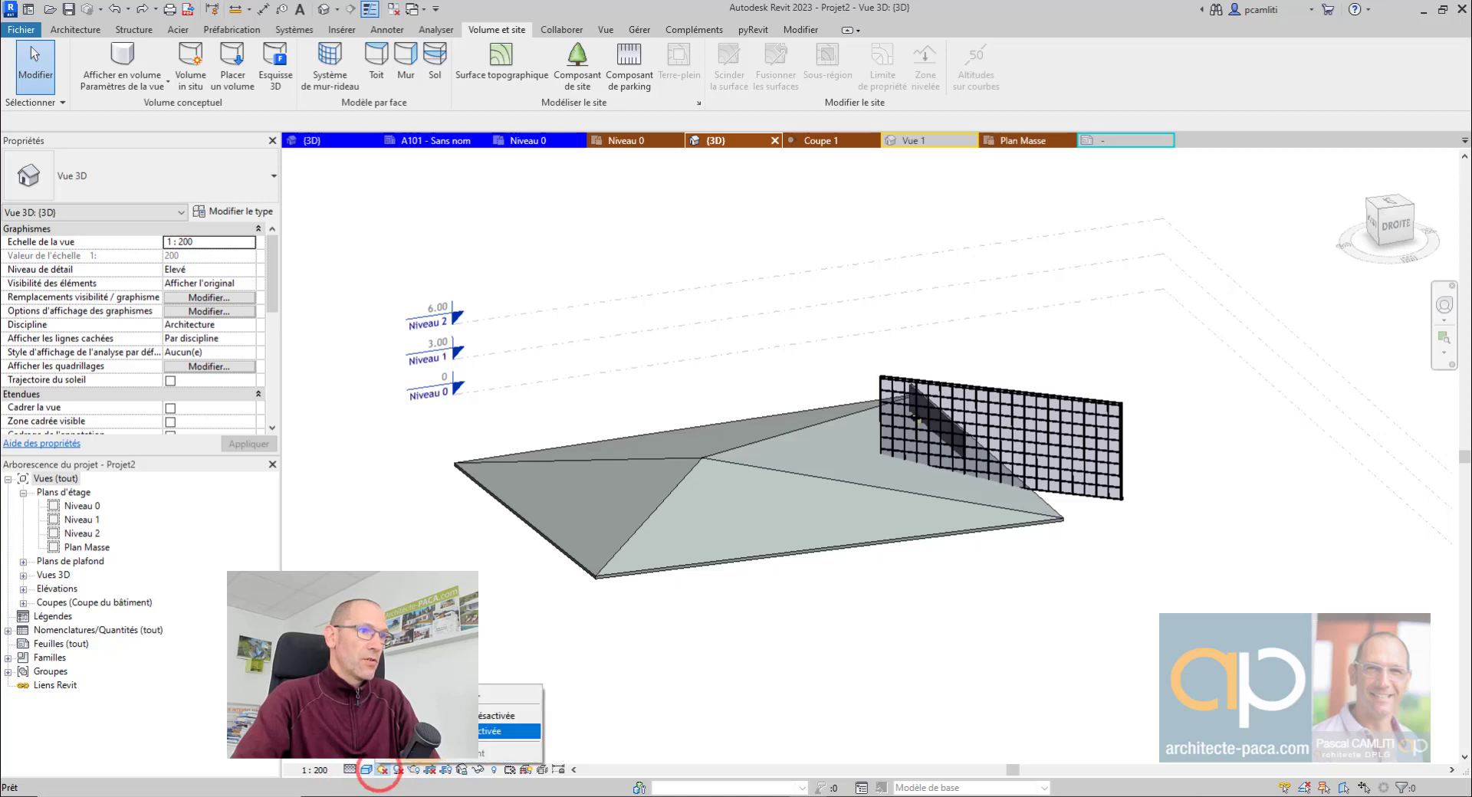
click(510, 732)
click(649, 362)
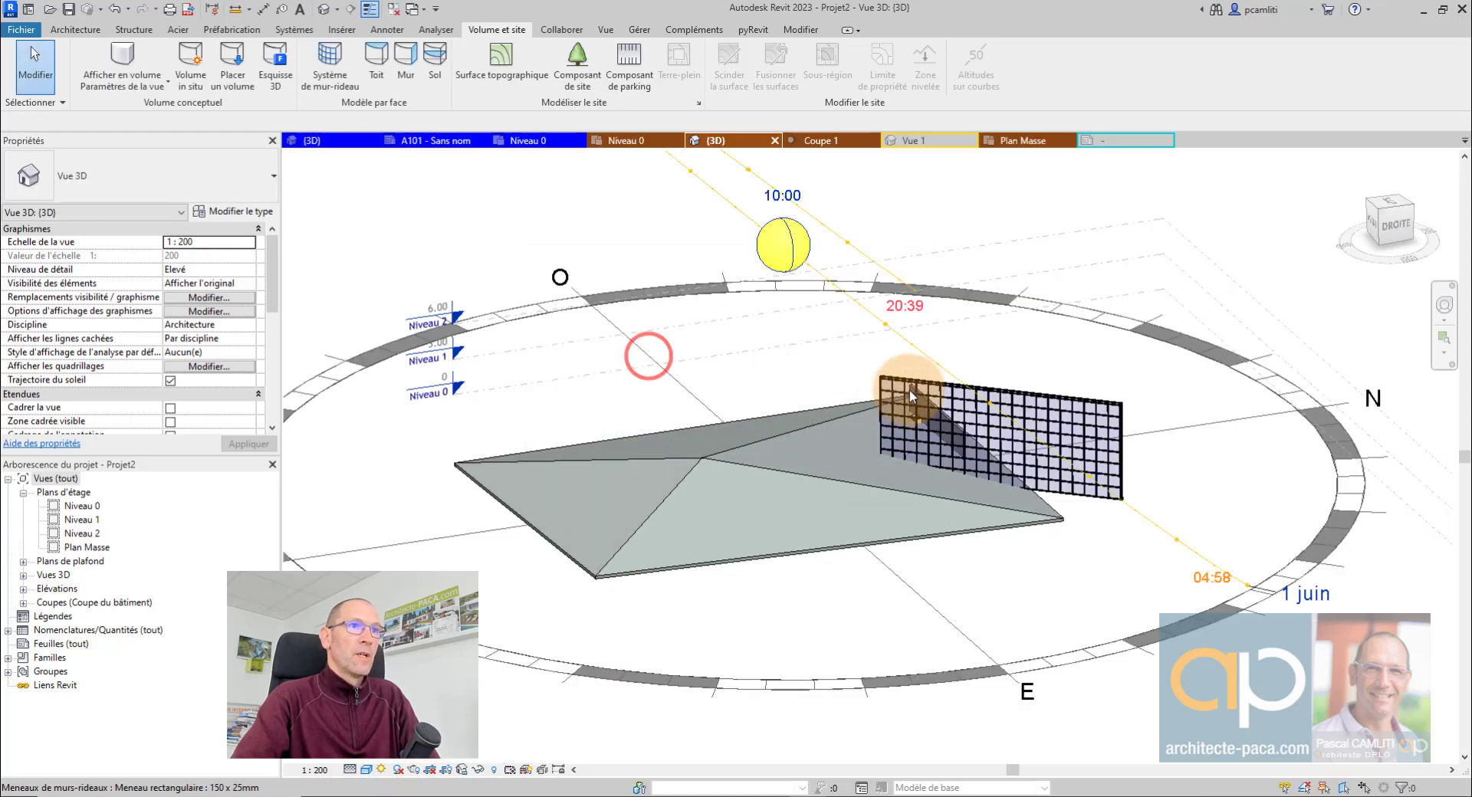
shift+middle_drag(904, 427, 493, 670)
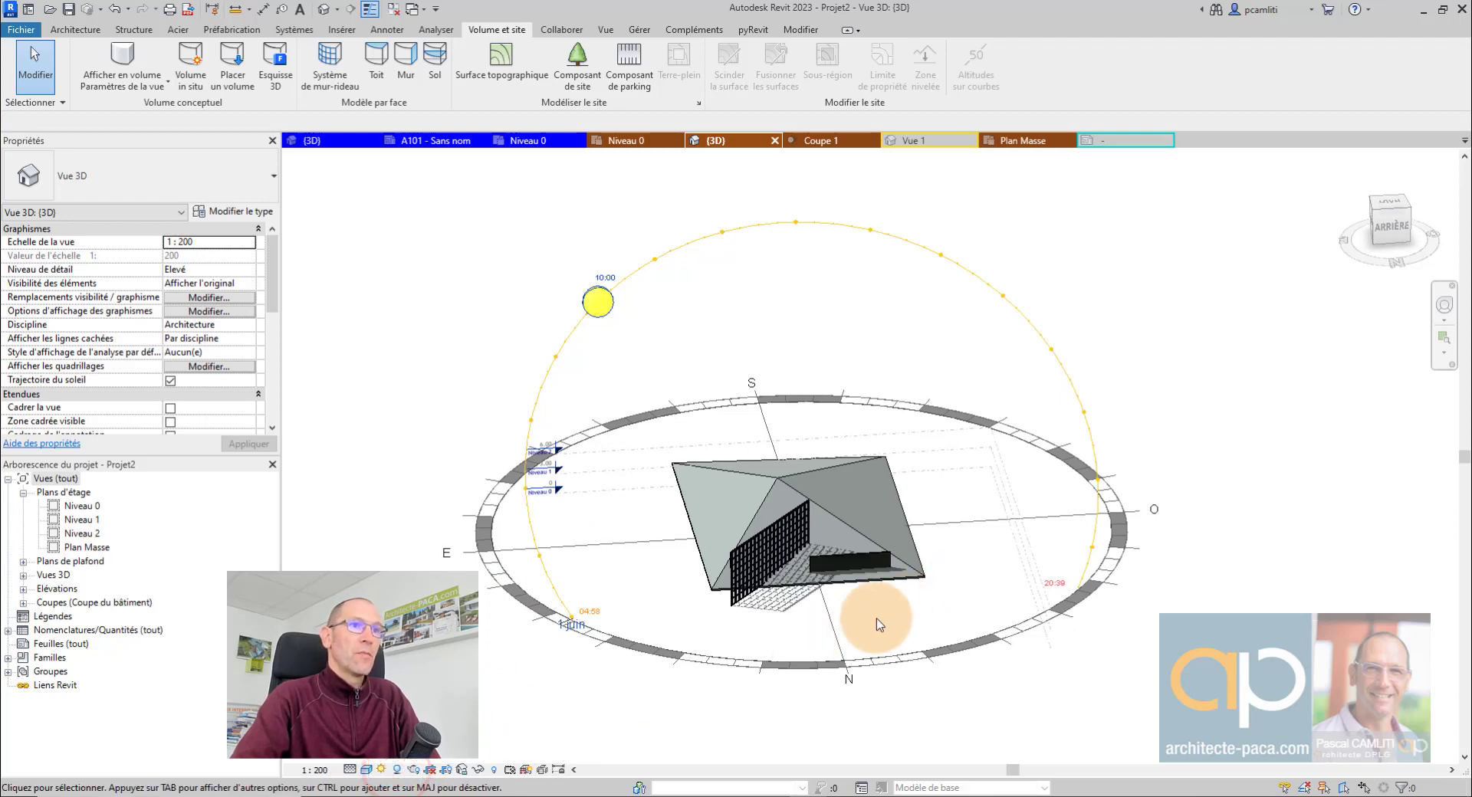
shift+middle_drag(871, 617, 989, 634)
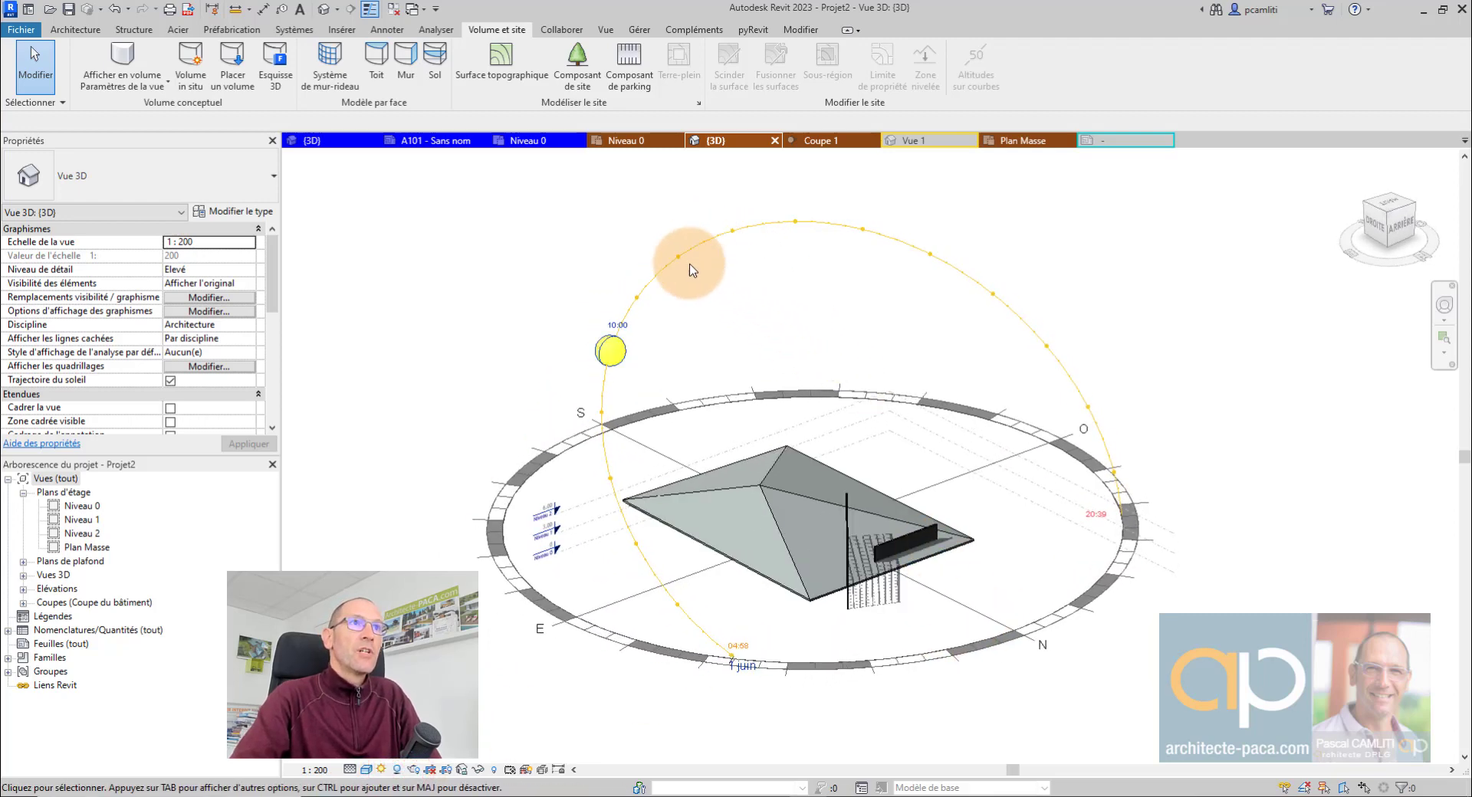
Shift the sun directly on the sun path to 11 avril at 10:00, and examine it from several angles
drag(611, 347, 562, 381)
shift+middle_drag(699, 481, 1148, 475)
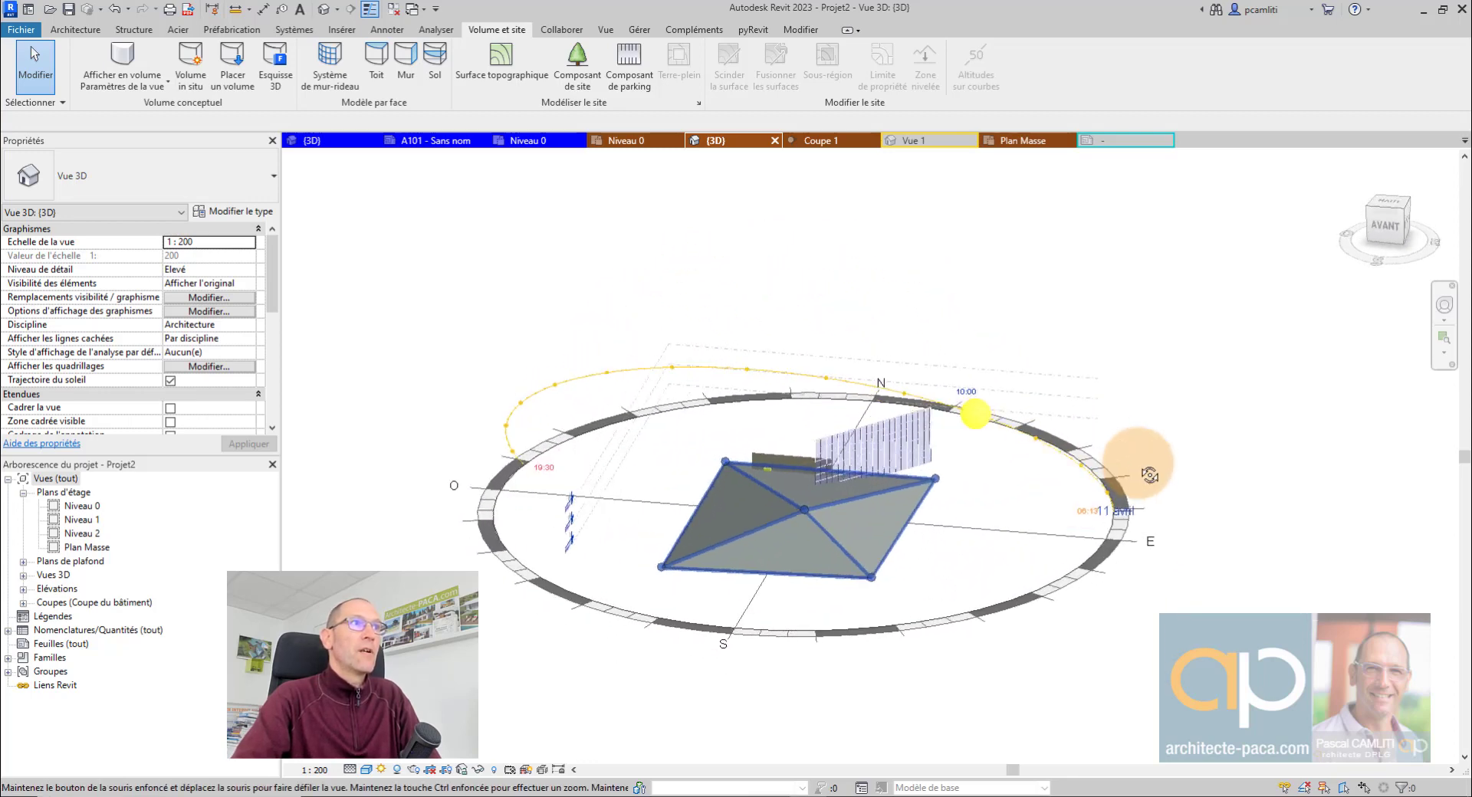
shift+middle_drag(986, 413, 692, 431)
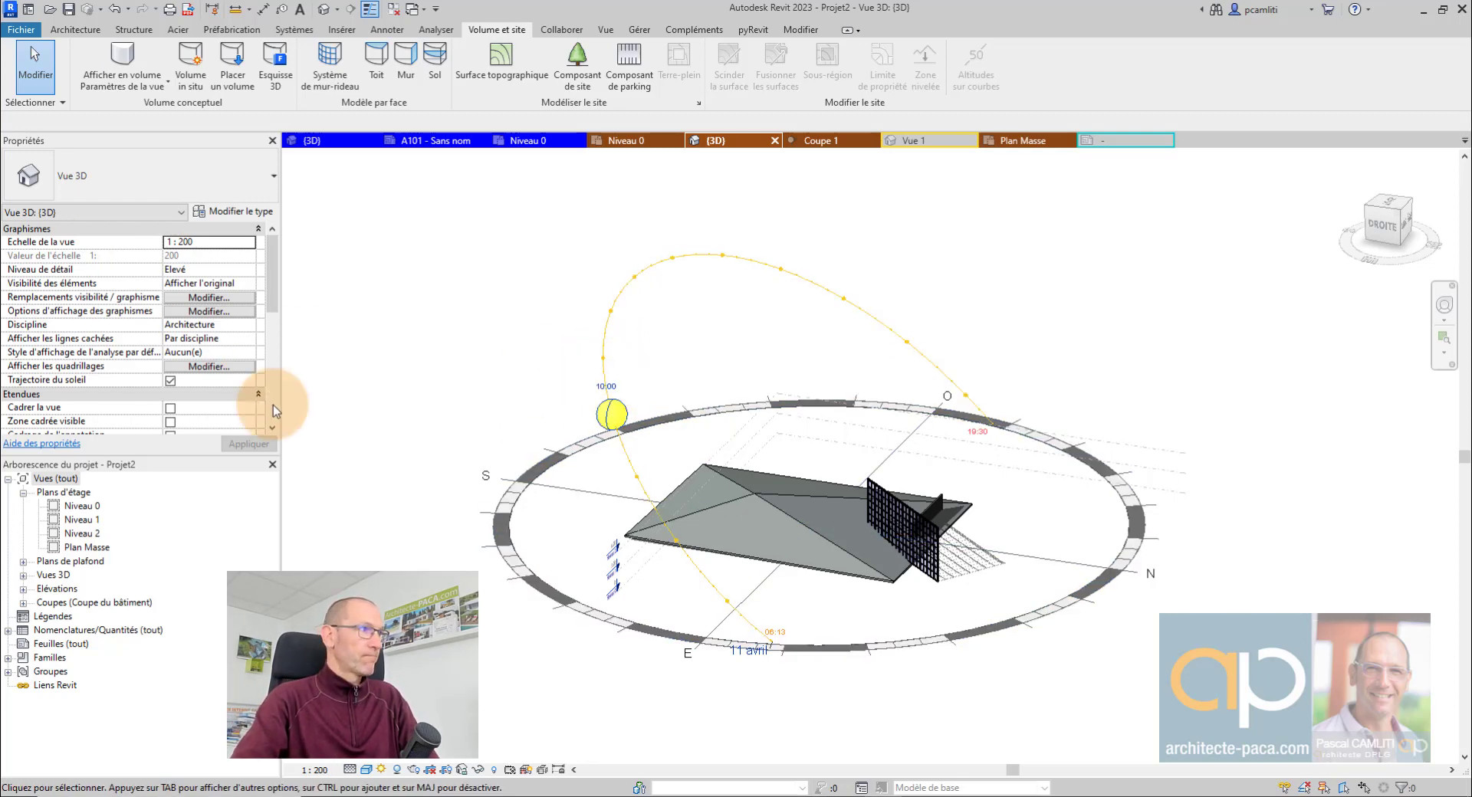
click(481, 341)
middle_drag(540, 361, 543, 336)
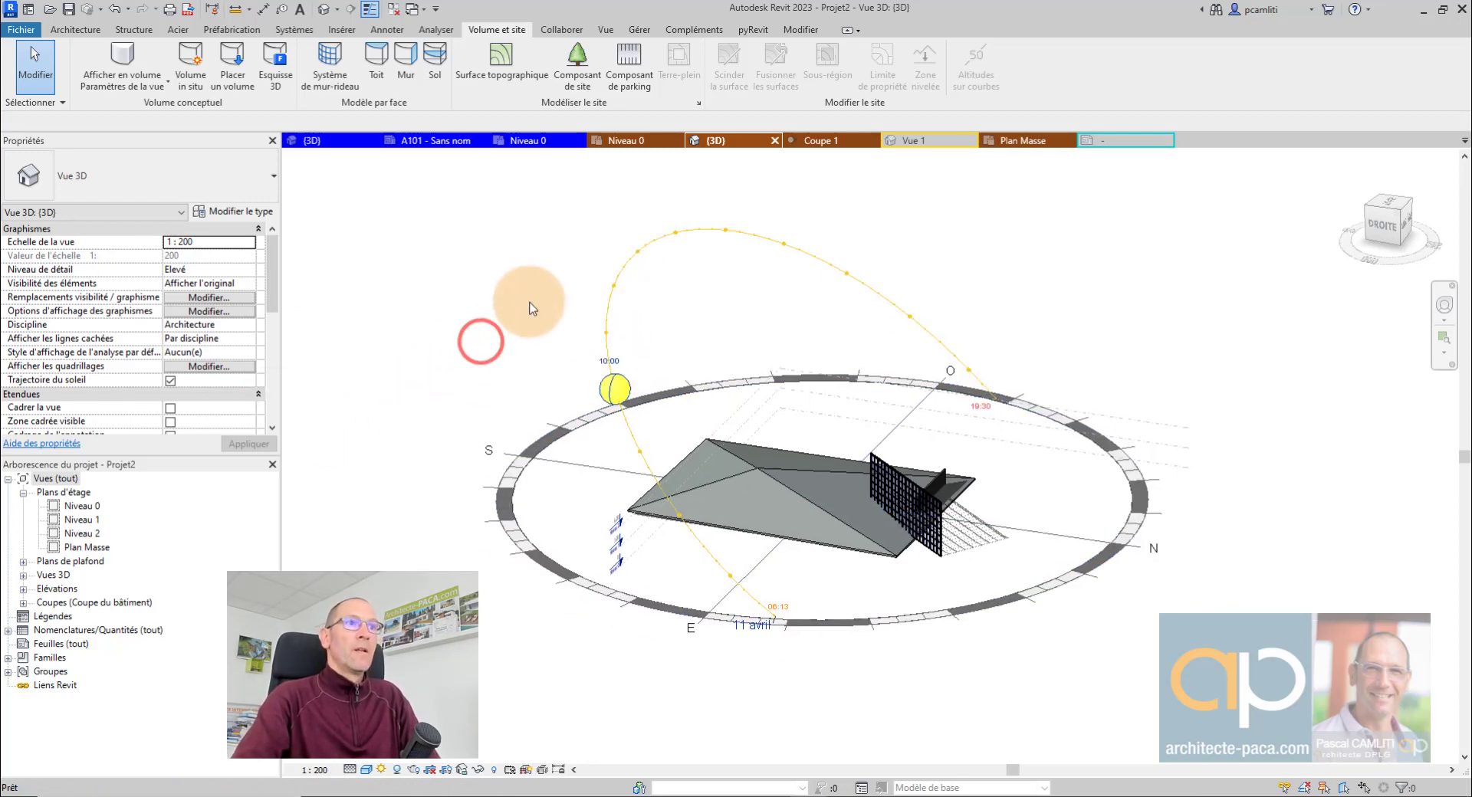
Start the solar study and set the speed to 7, sunlight intensity to 43 and shadow intensity to 49
click(387, 770)
click(418, 755)
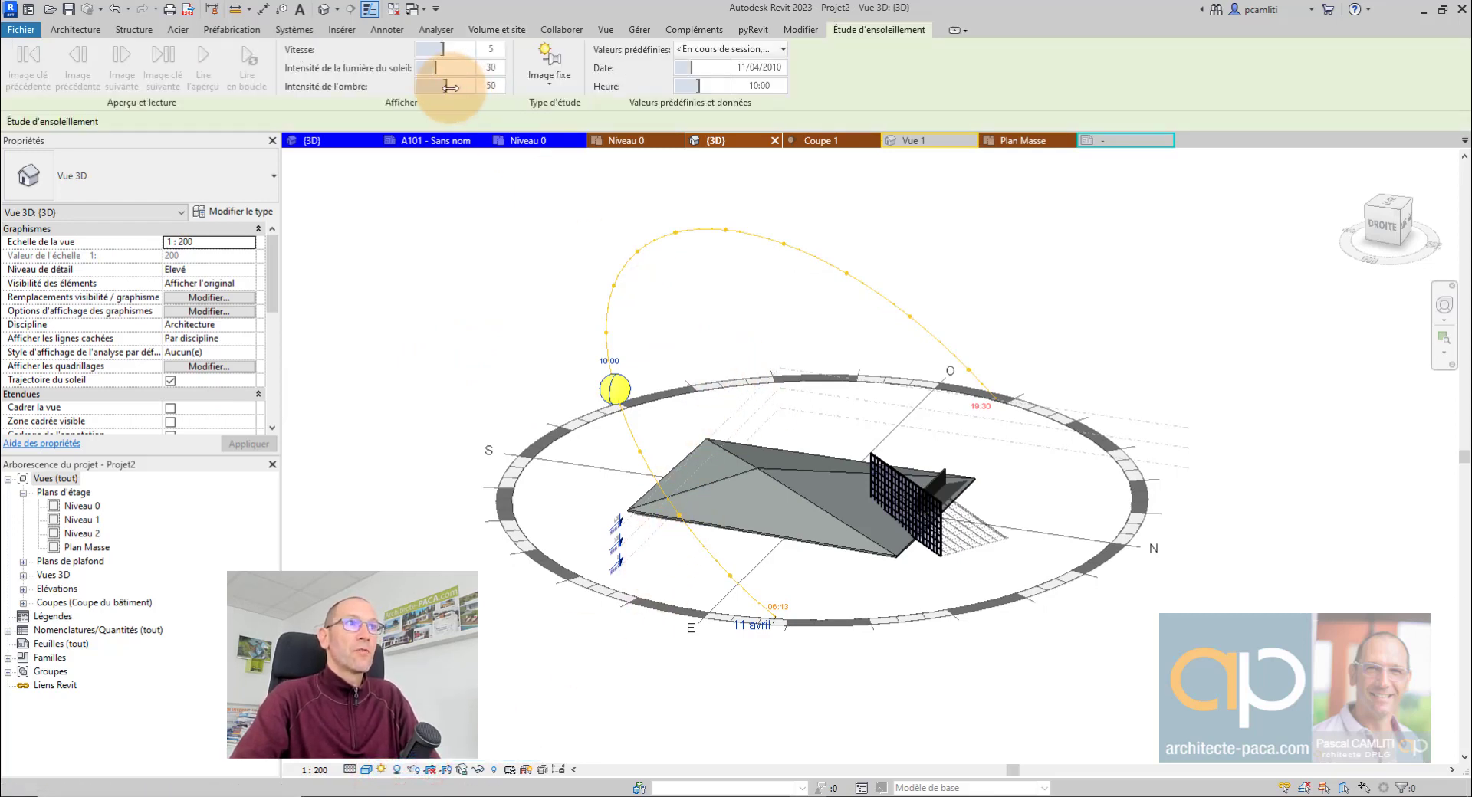
scroll(1001, 556, up, 5)
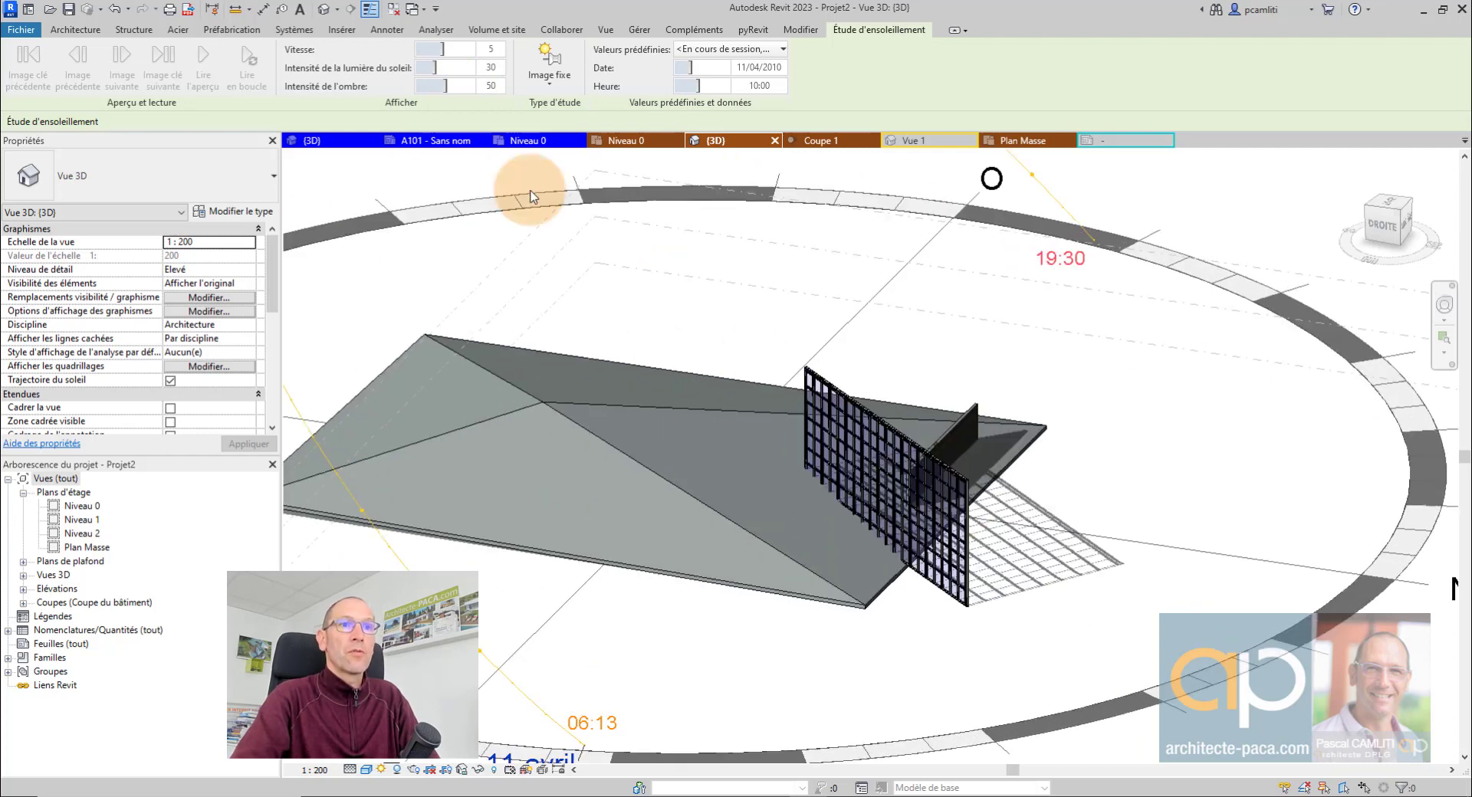
scroll(972, 508, up, 2)
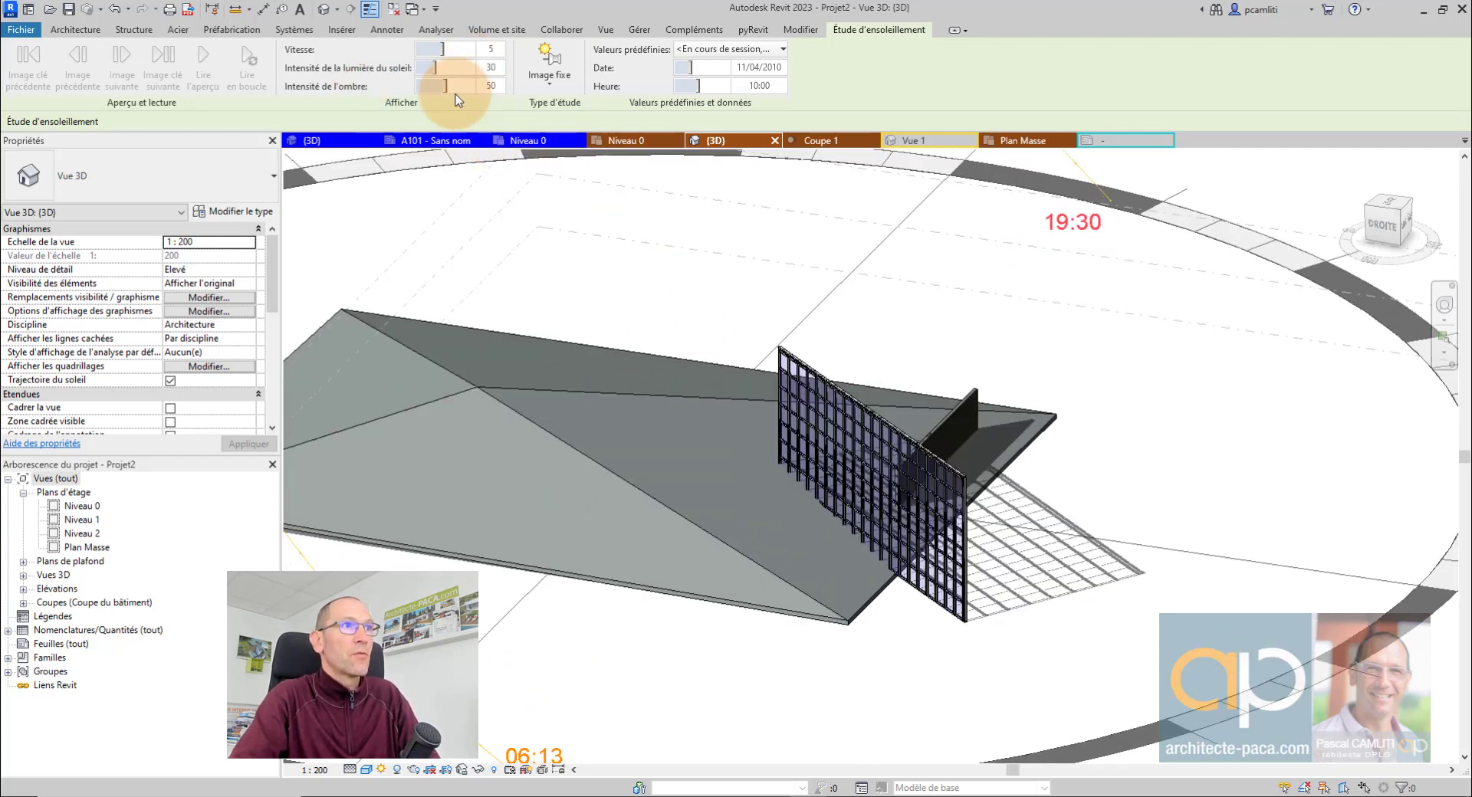
drag(456, 88, 452, 51)
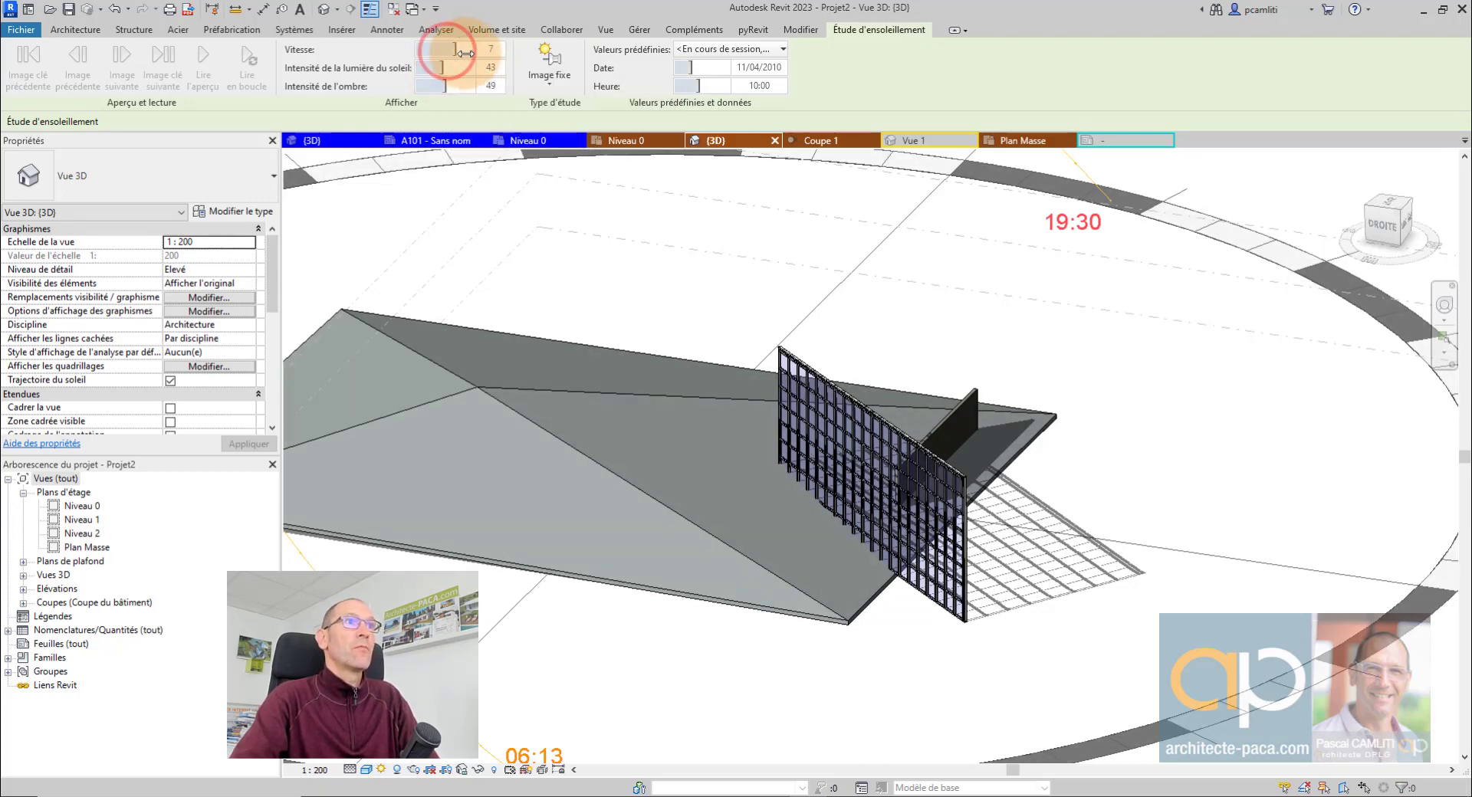
Apply the predefined Solstice d'été values to the still solar study
scroll(605, 240, down, 4)
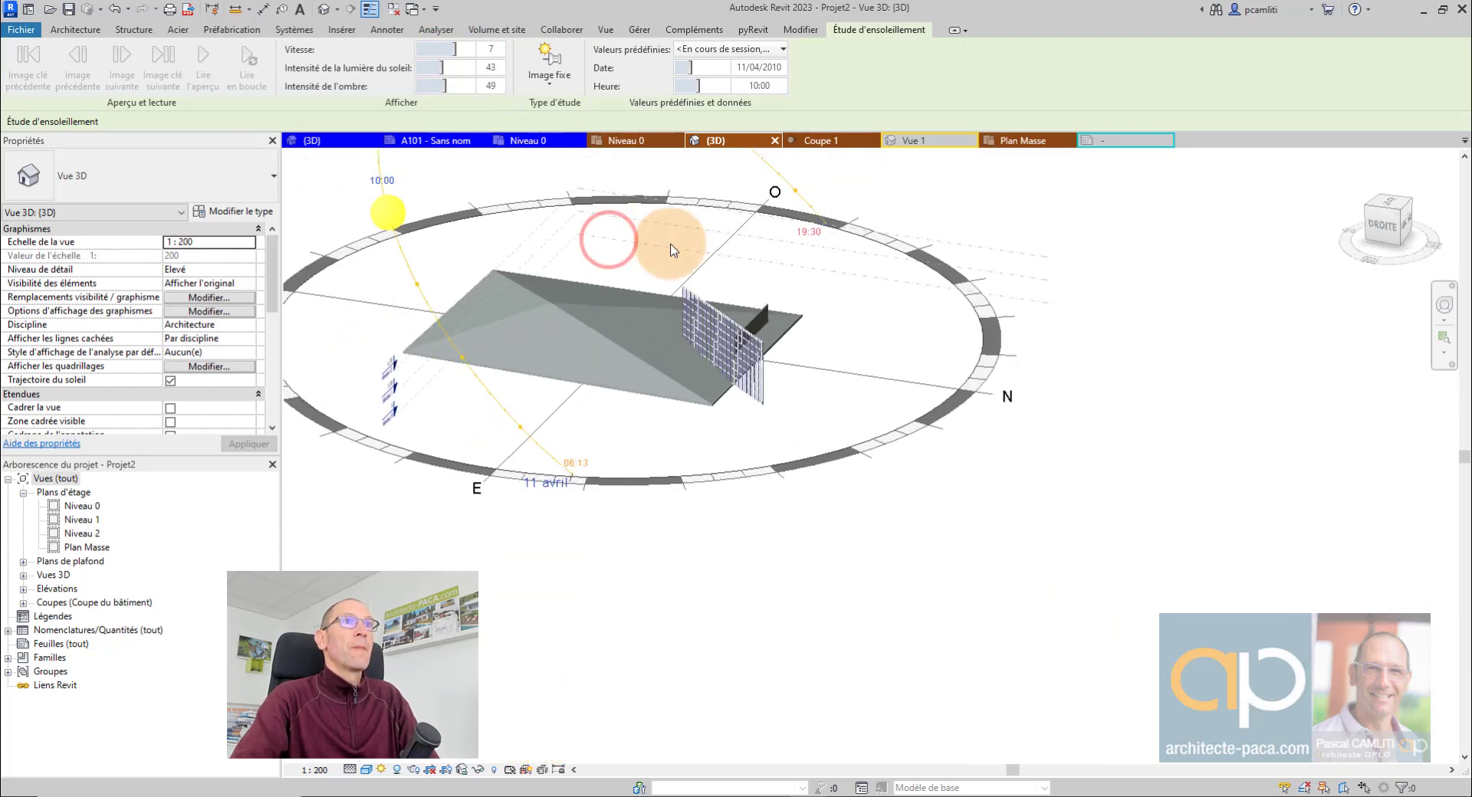
middle_drag(672, 250, 713, 348)
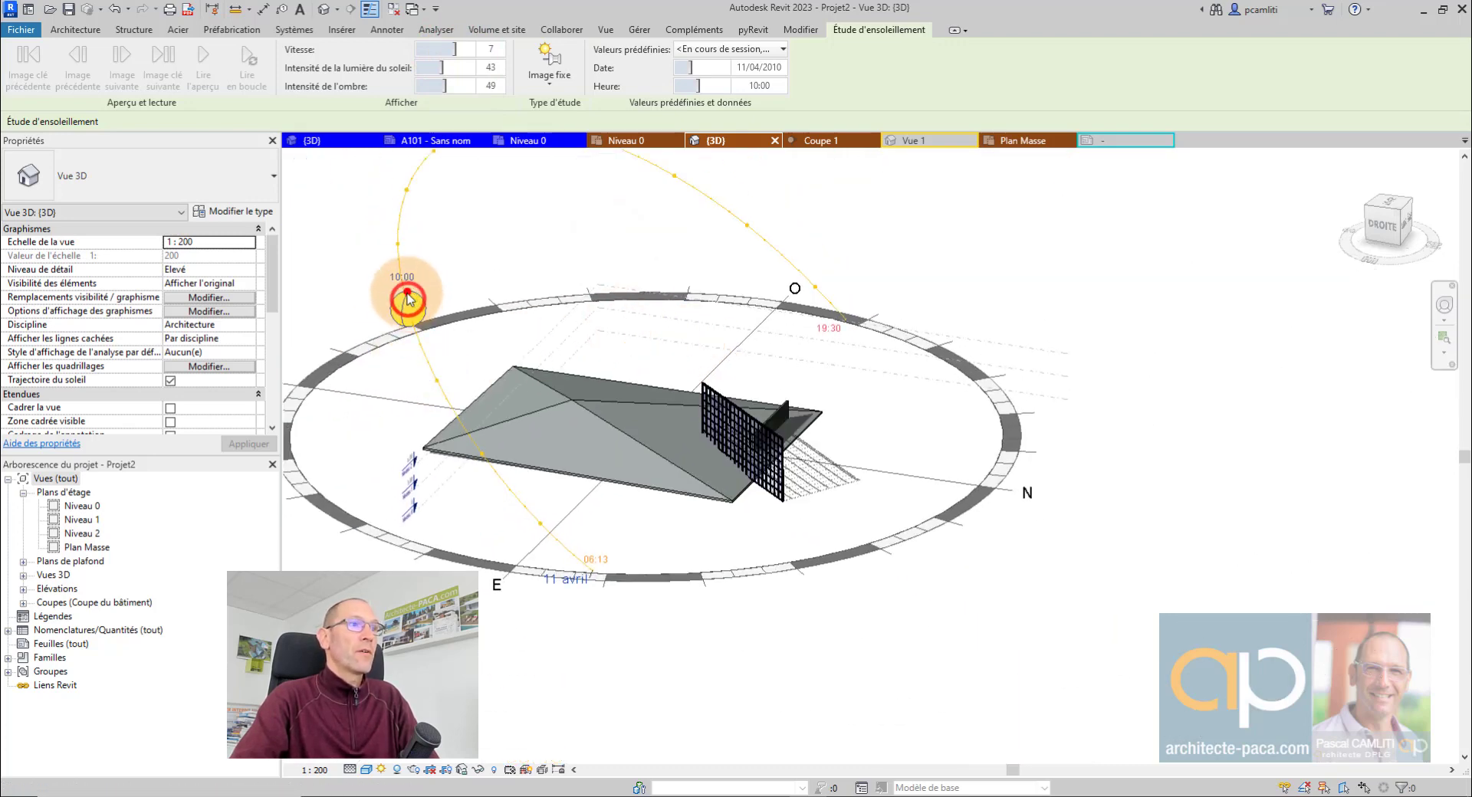
shift+middle_drag(542, 345, 505, 374)
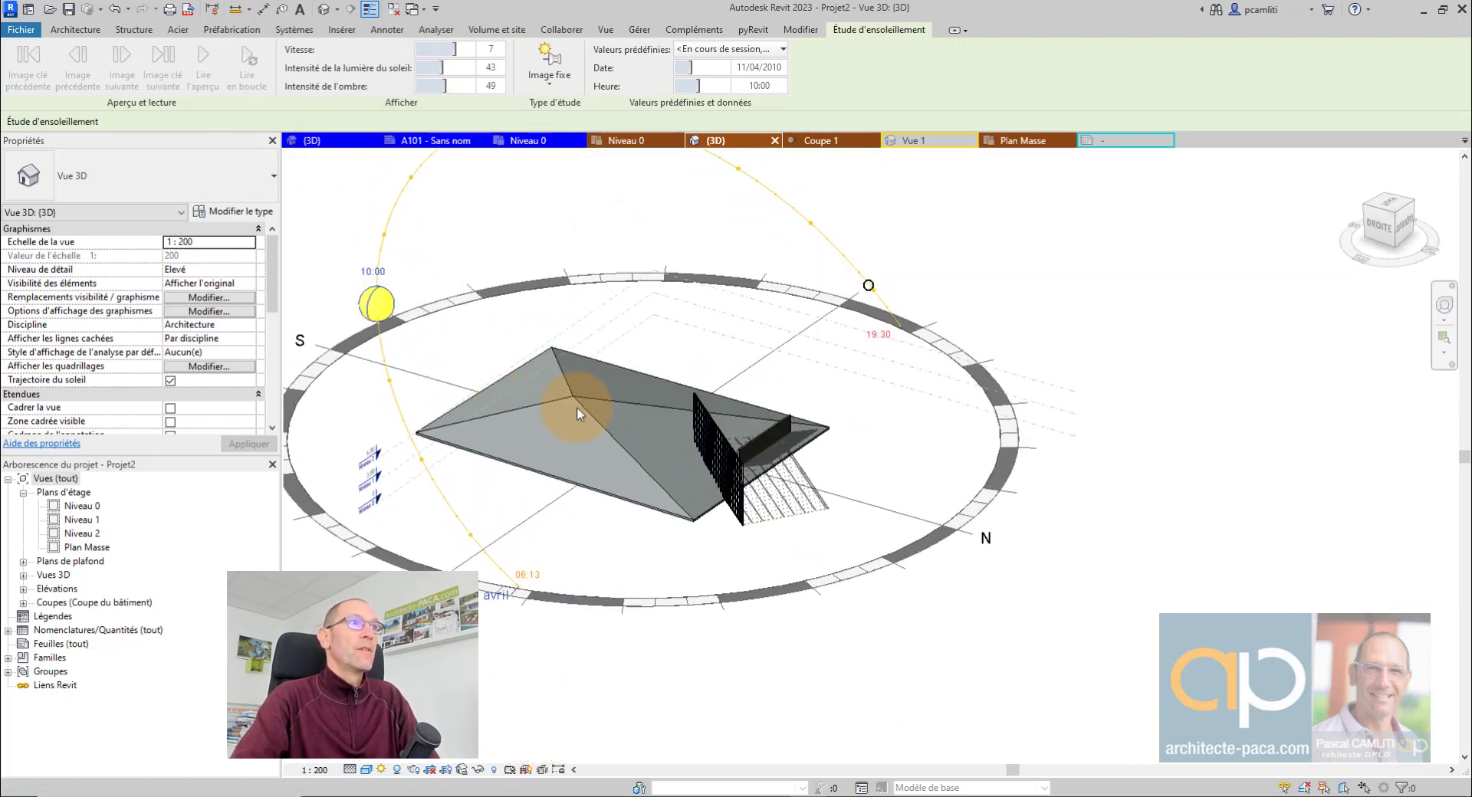
middle_drag(577, 414, 641, 447)
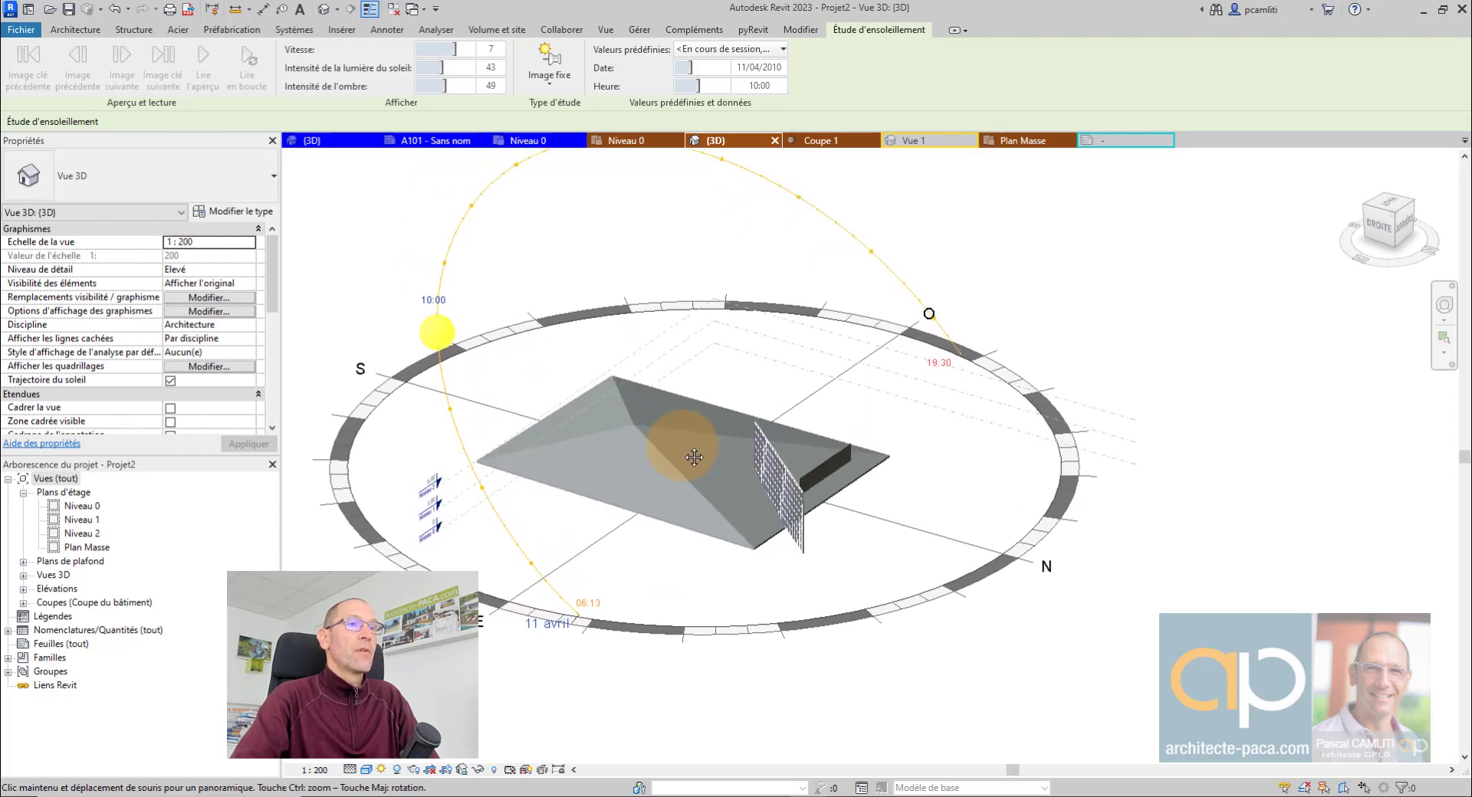
click(440, 330)
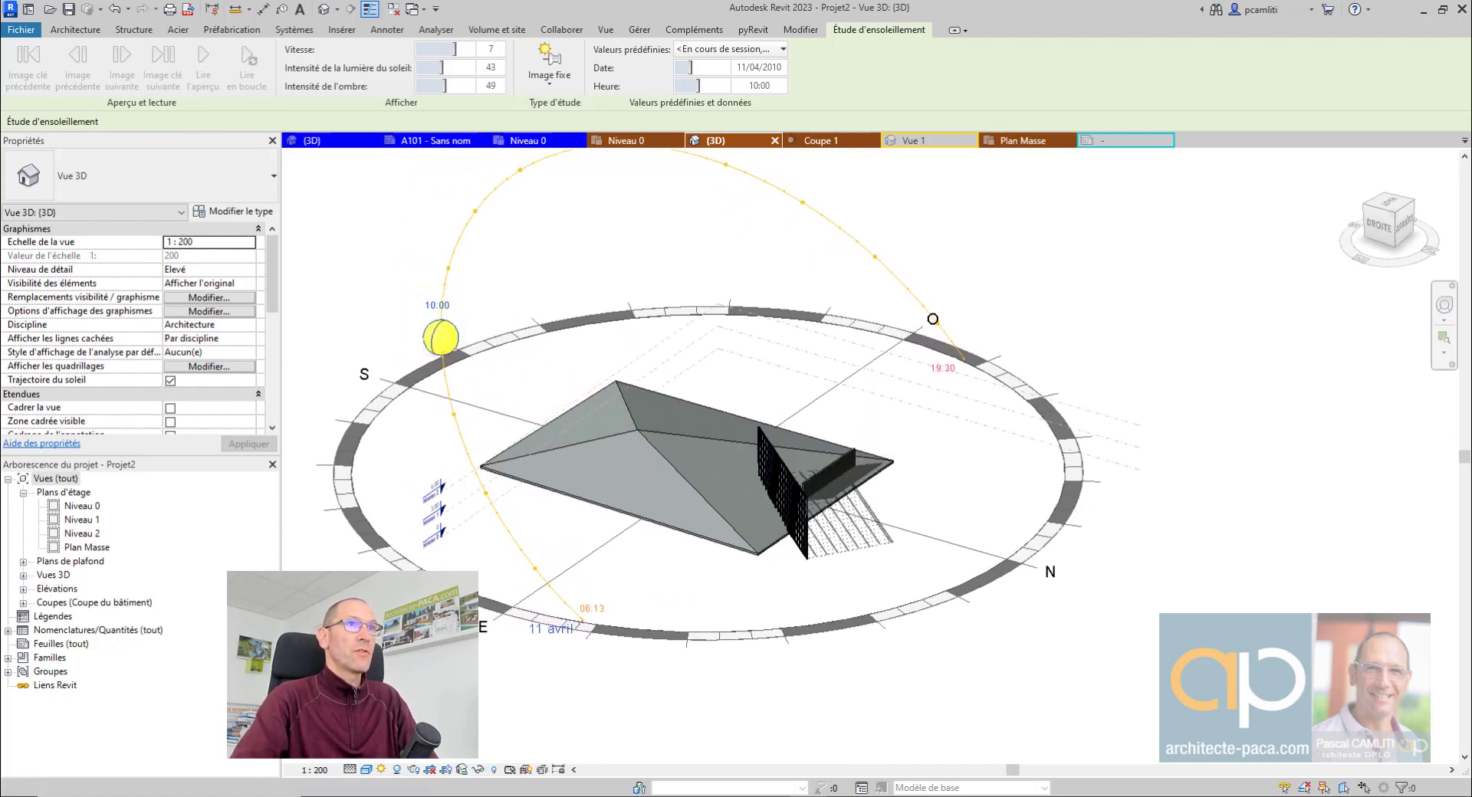
click(675, 212)
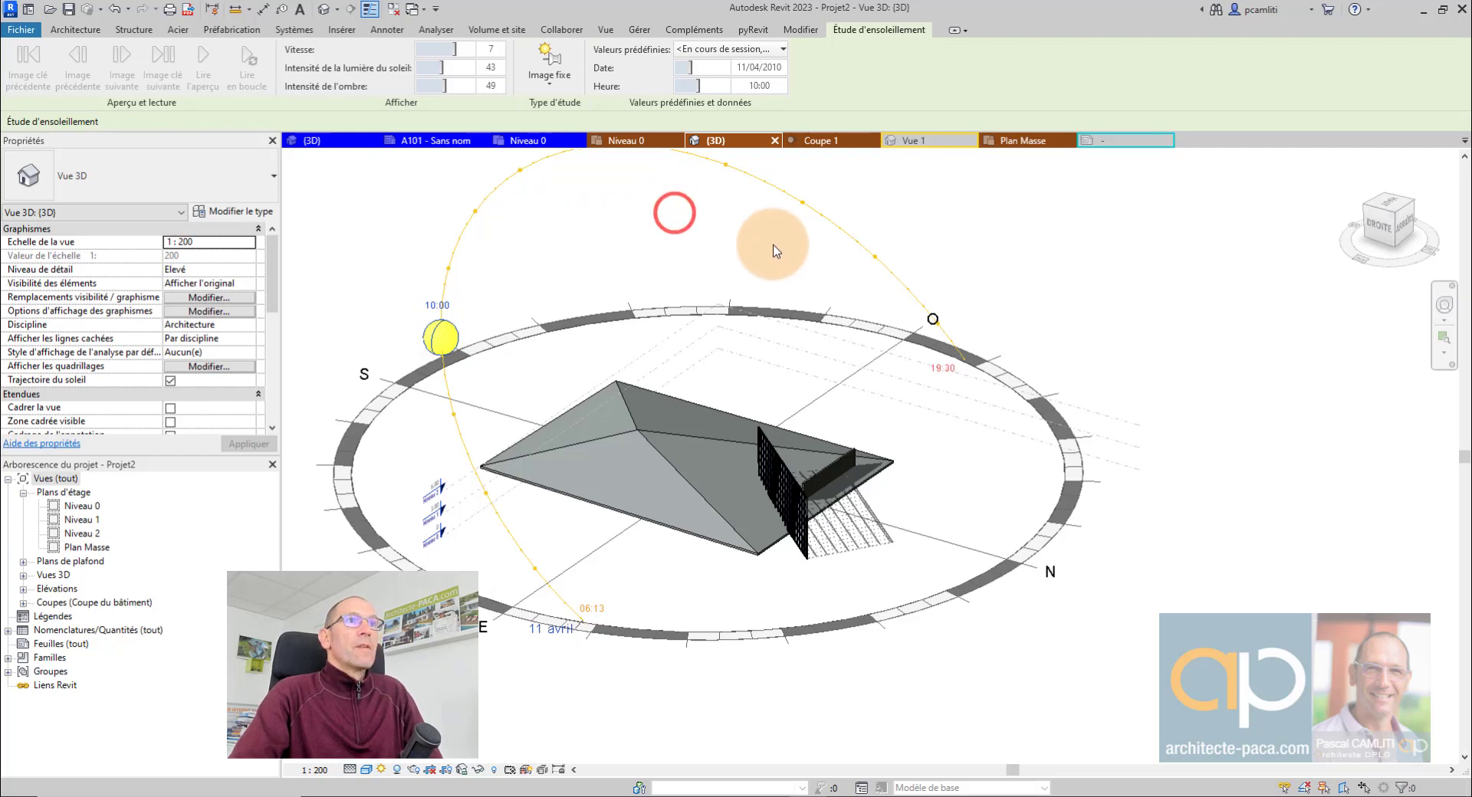
click(724, 49)
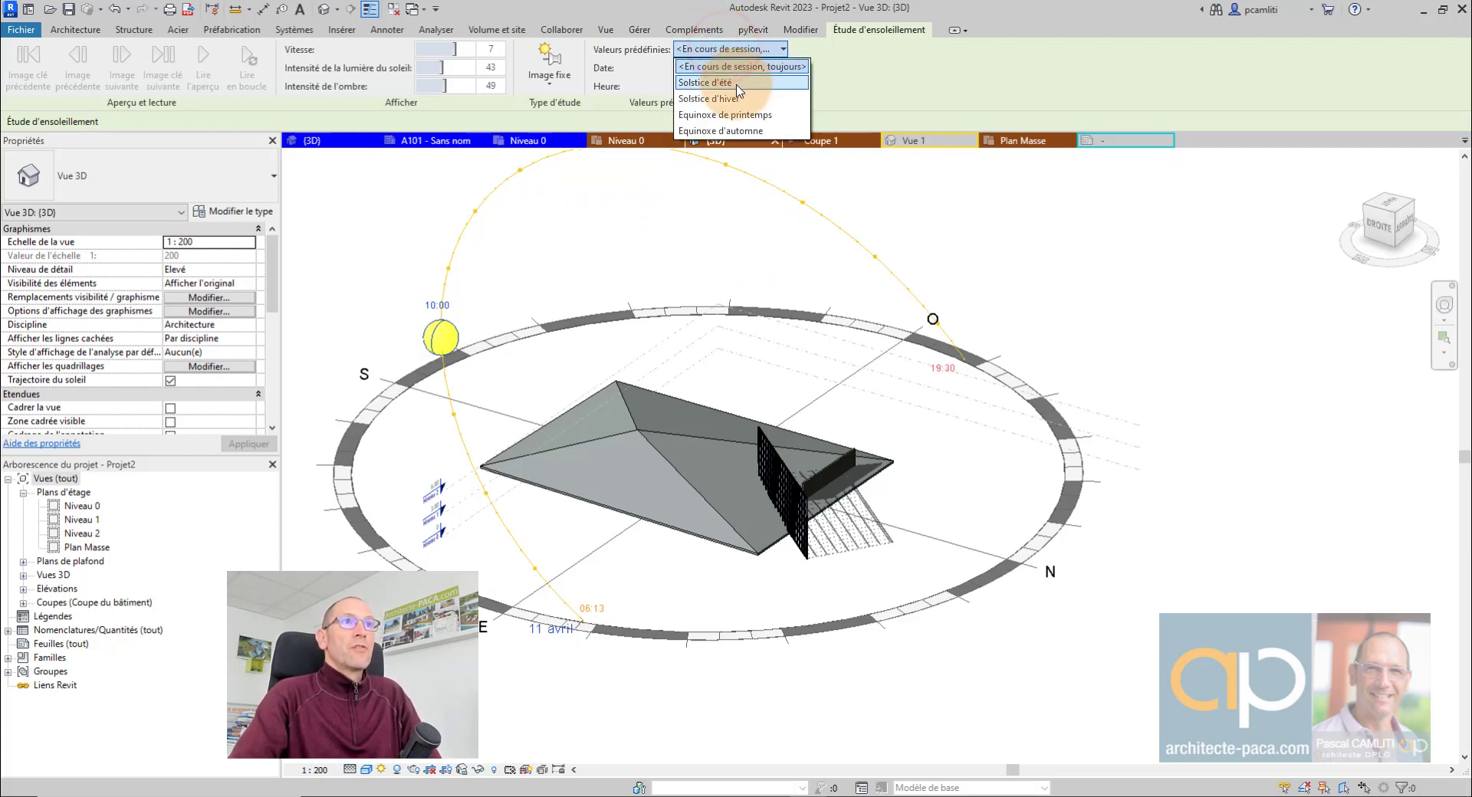
click(736, 85)
middle_drag(857, 303, 843, 379)
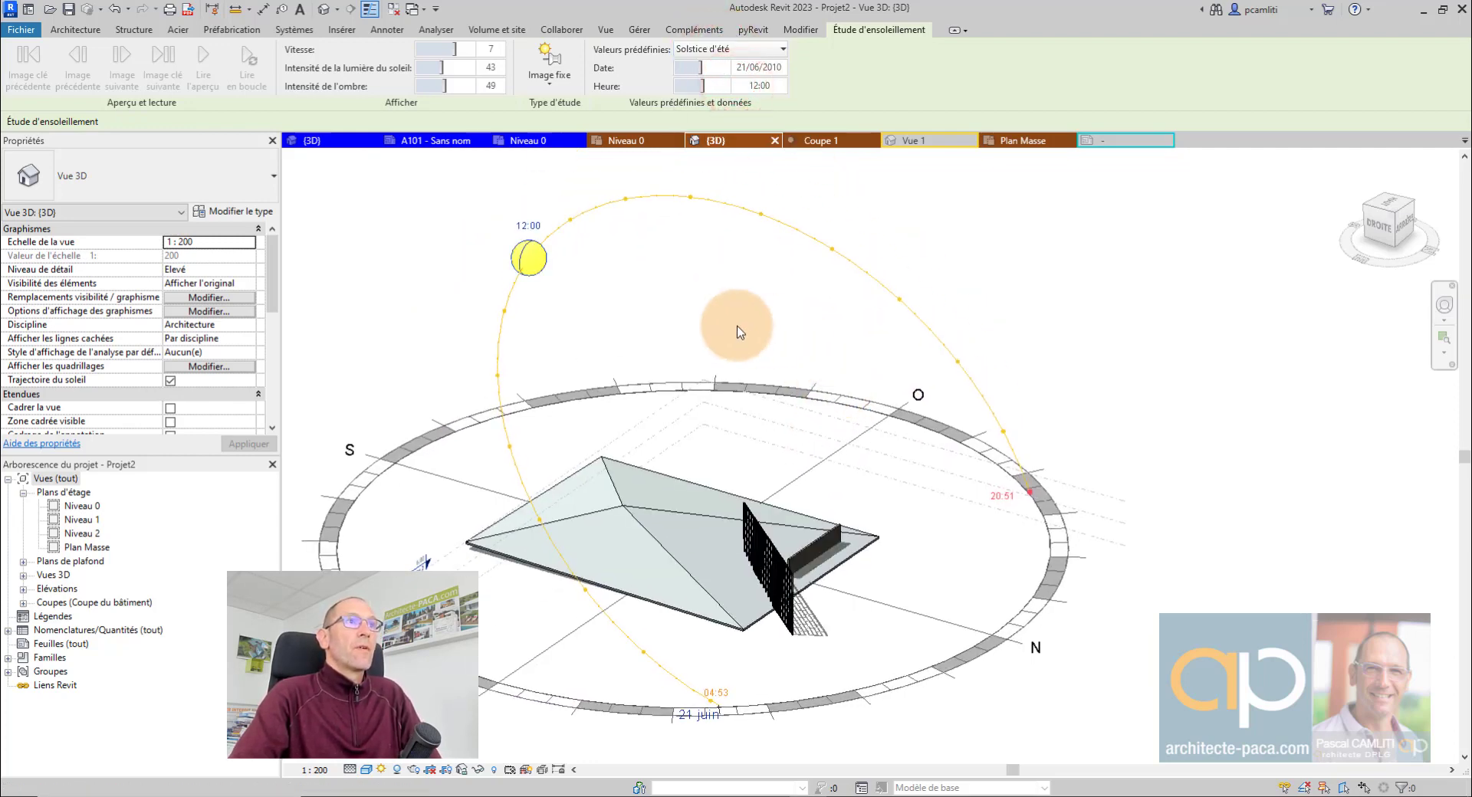
Apply the Equinoxe de printemps preset and adjust the study's date and time to 11/04/2010 at 10:00
click(740, 48)
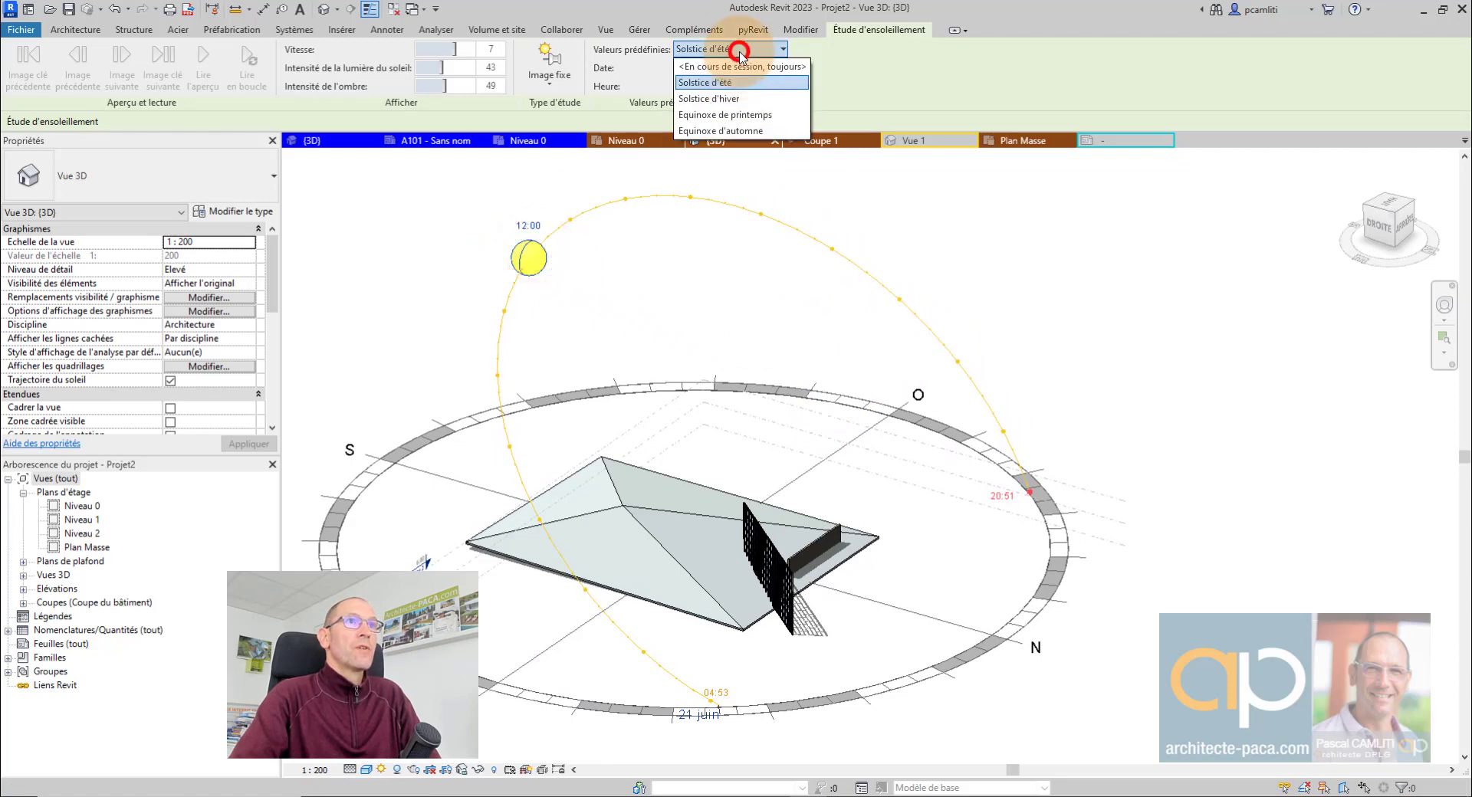
click(763, 115)
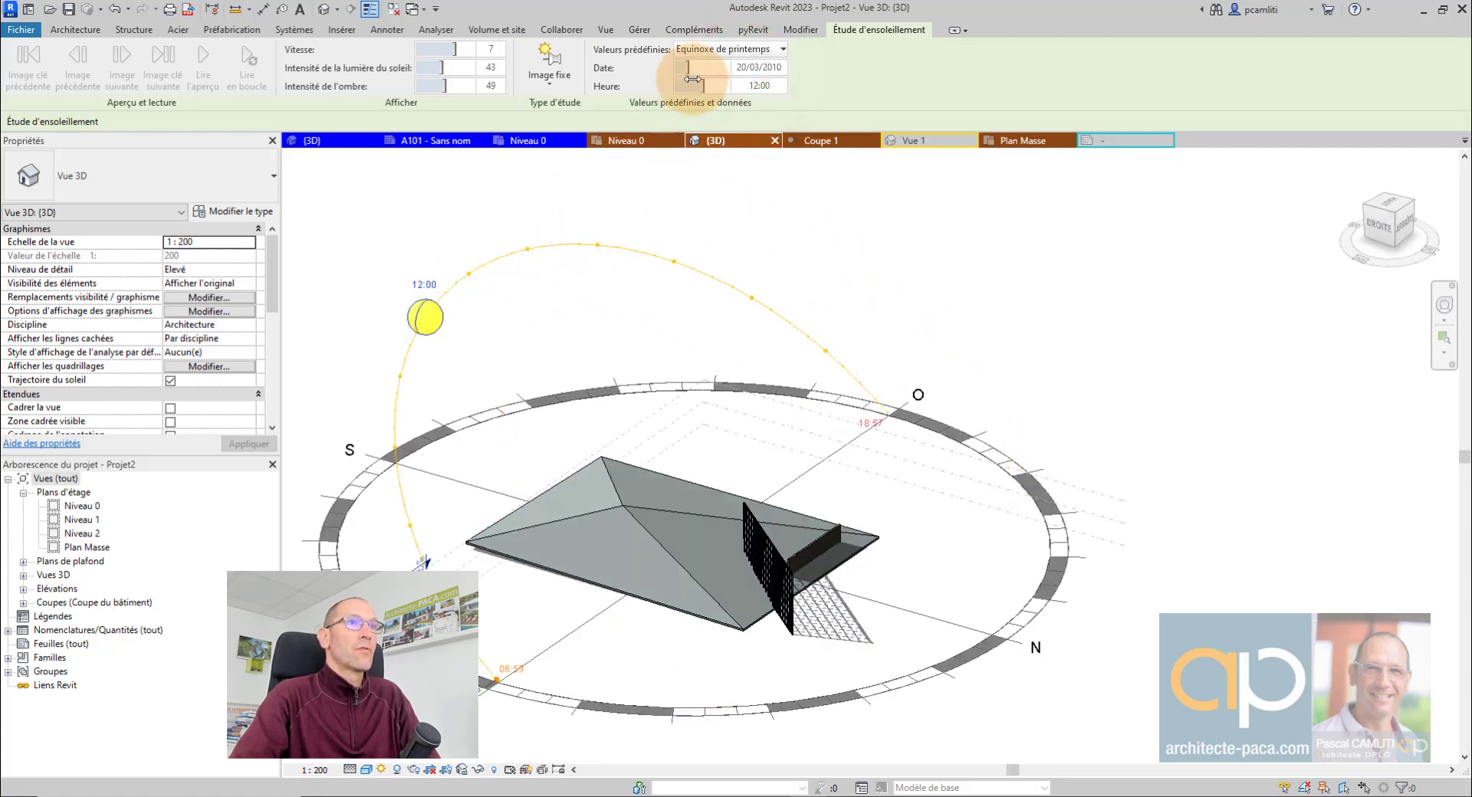
drag(699, 68, 655, 188)
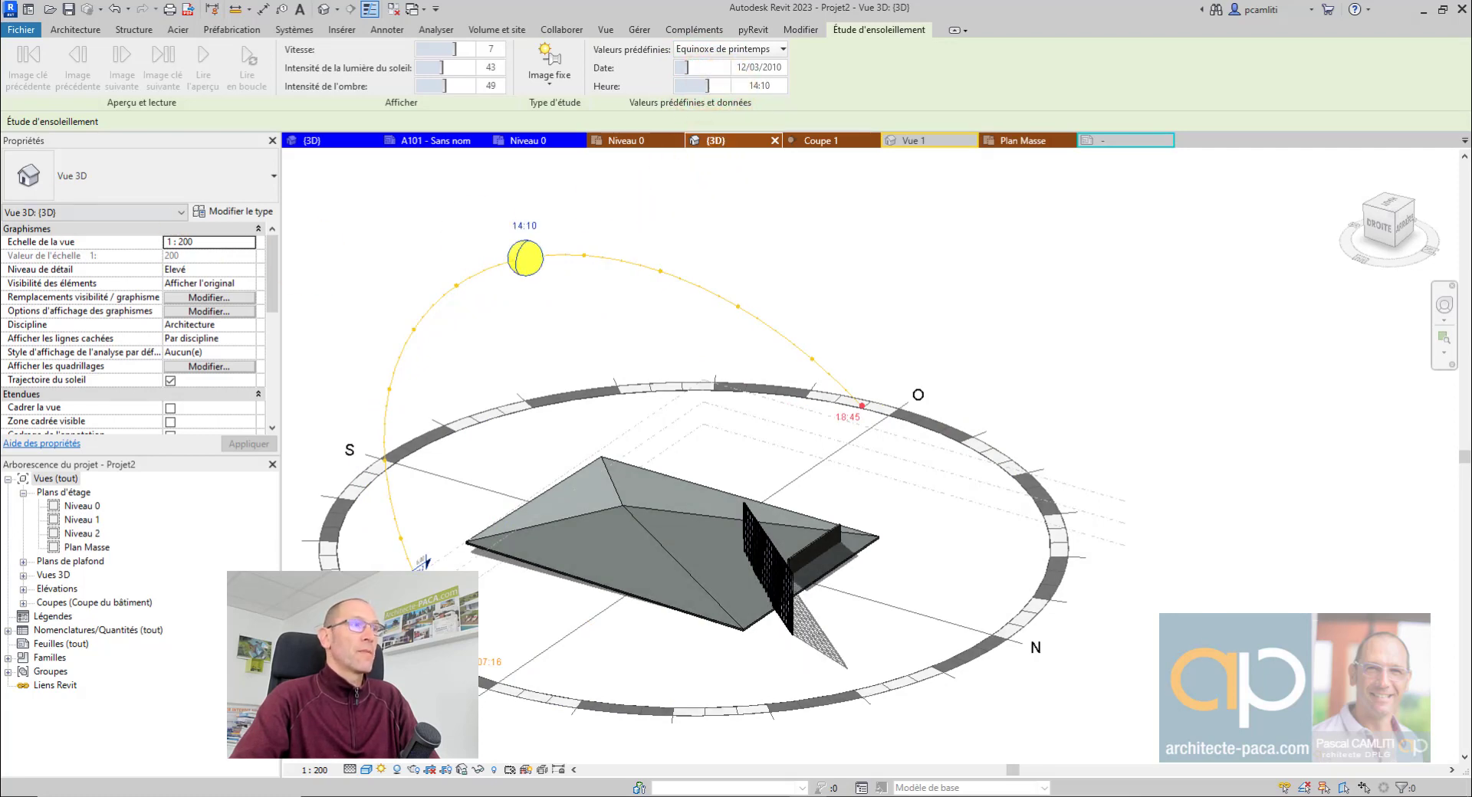
drag(747, 218, 802, 248)
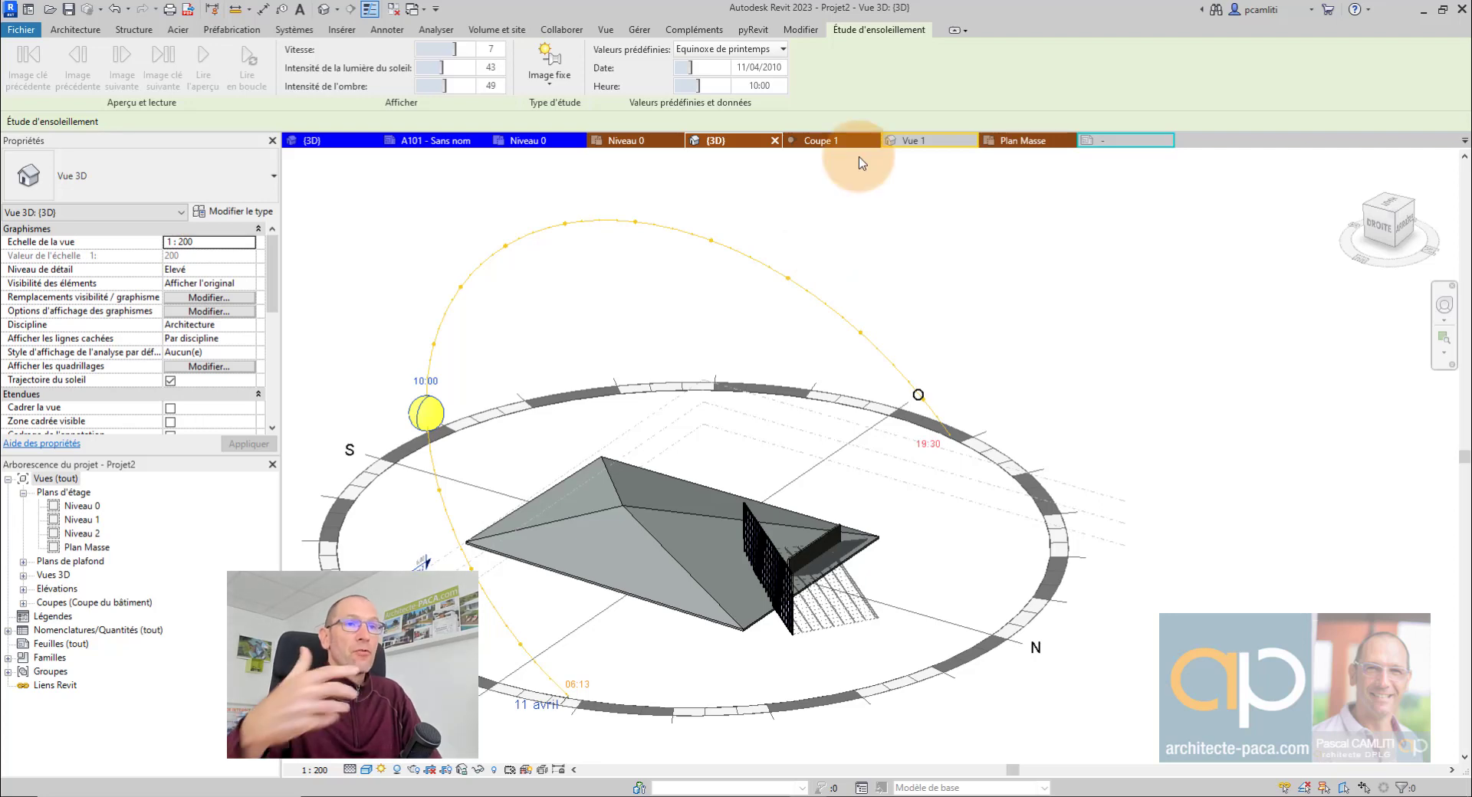
Change the solar study to the one-day type, and play its animation in a loop briefly before stopping it
click(543, 75)
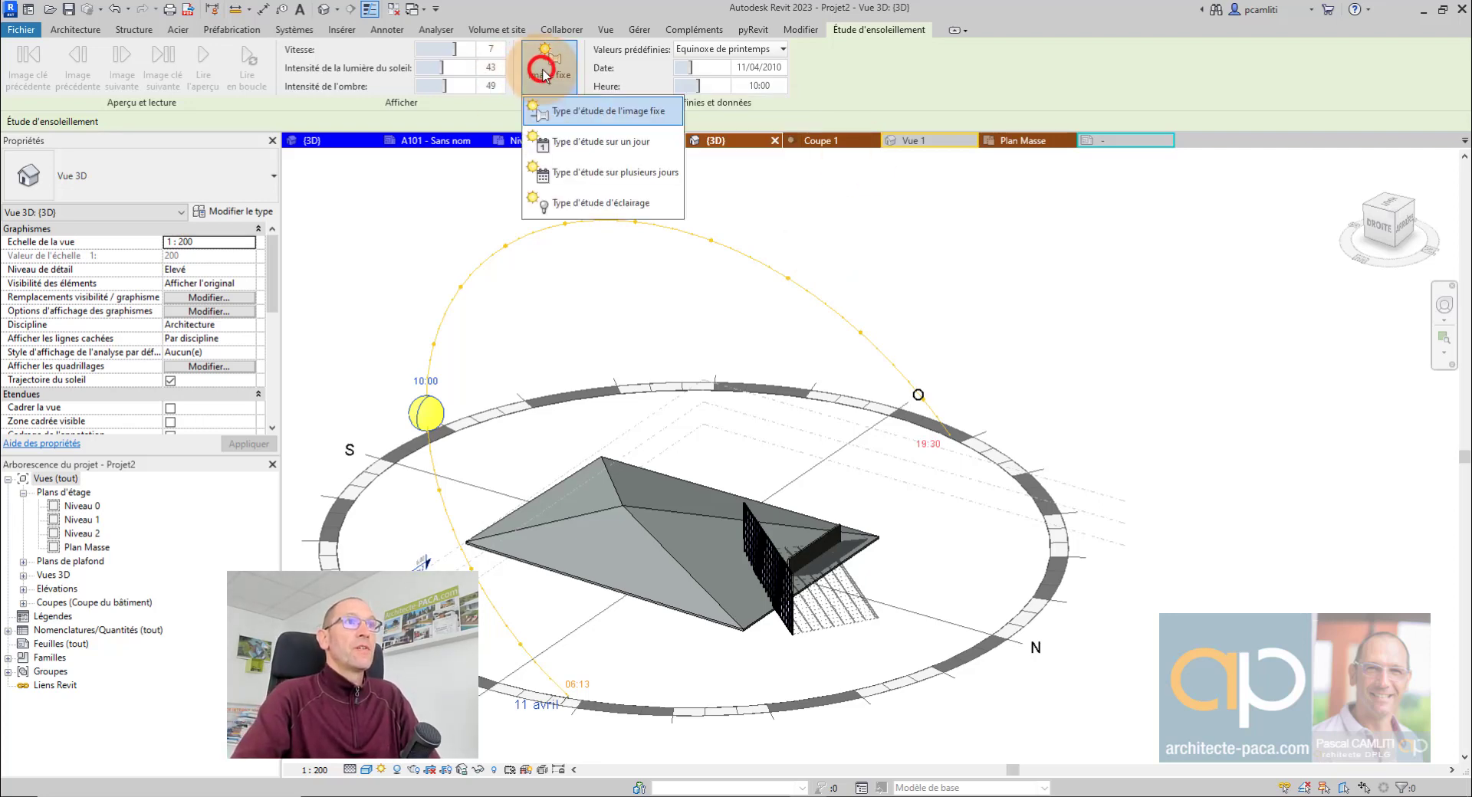
click(606, 139)
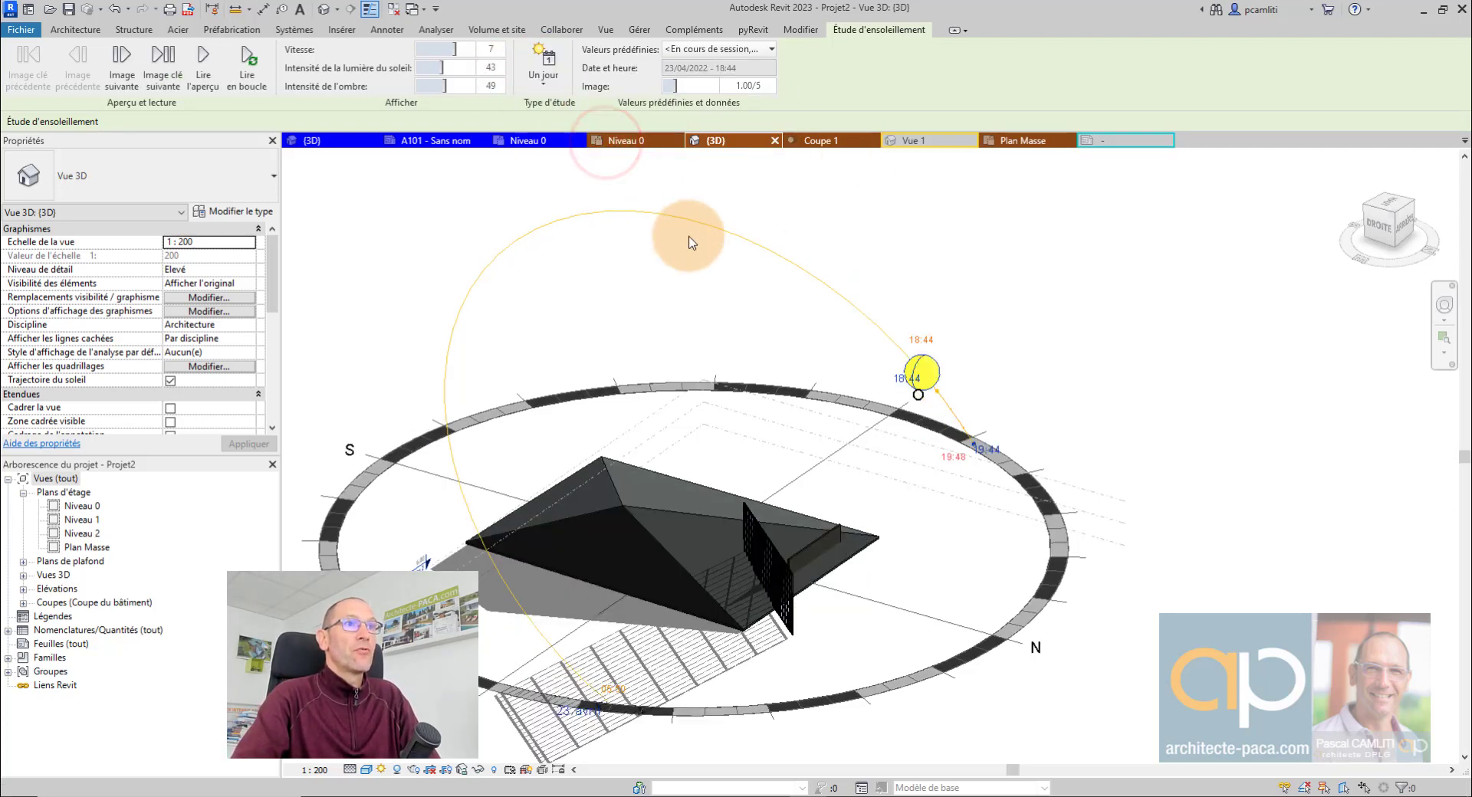
click(253, 70)
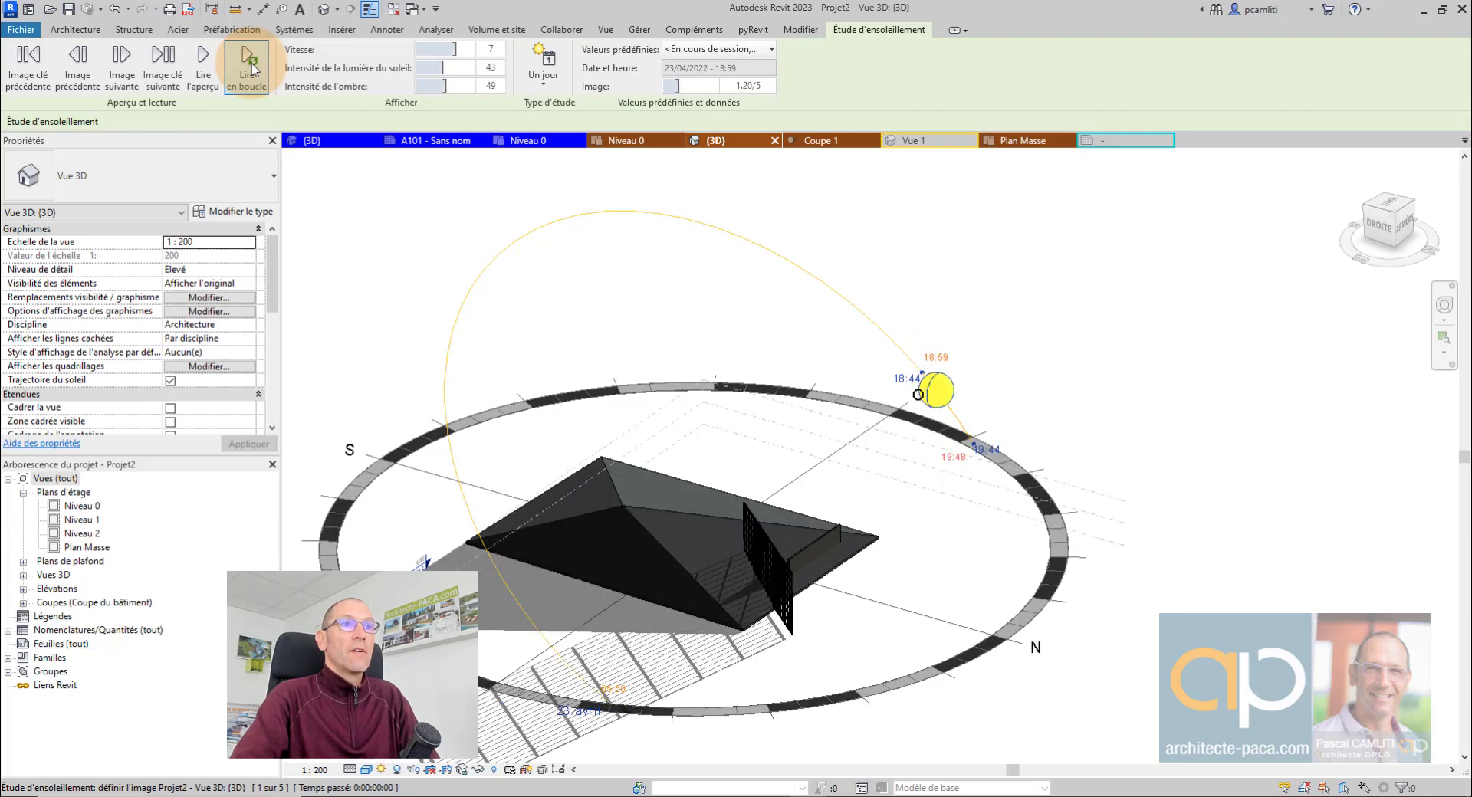
click(250, 66)
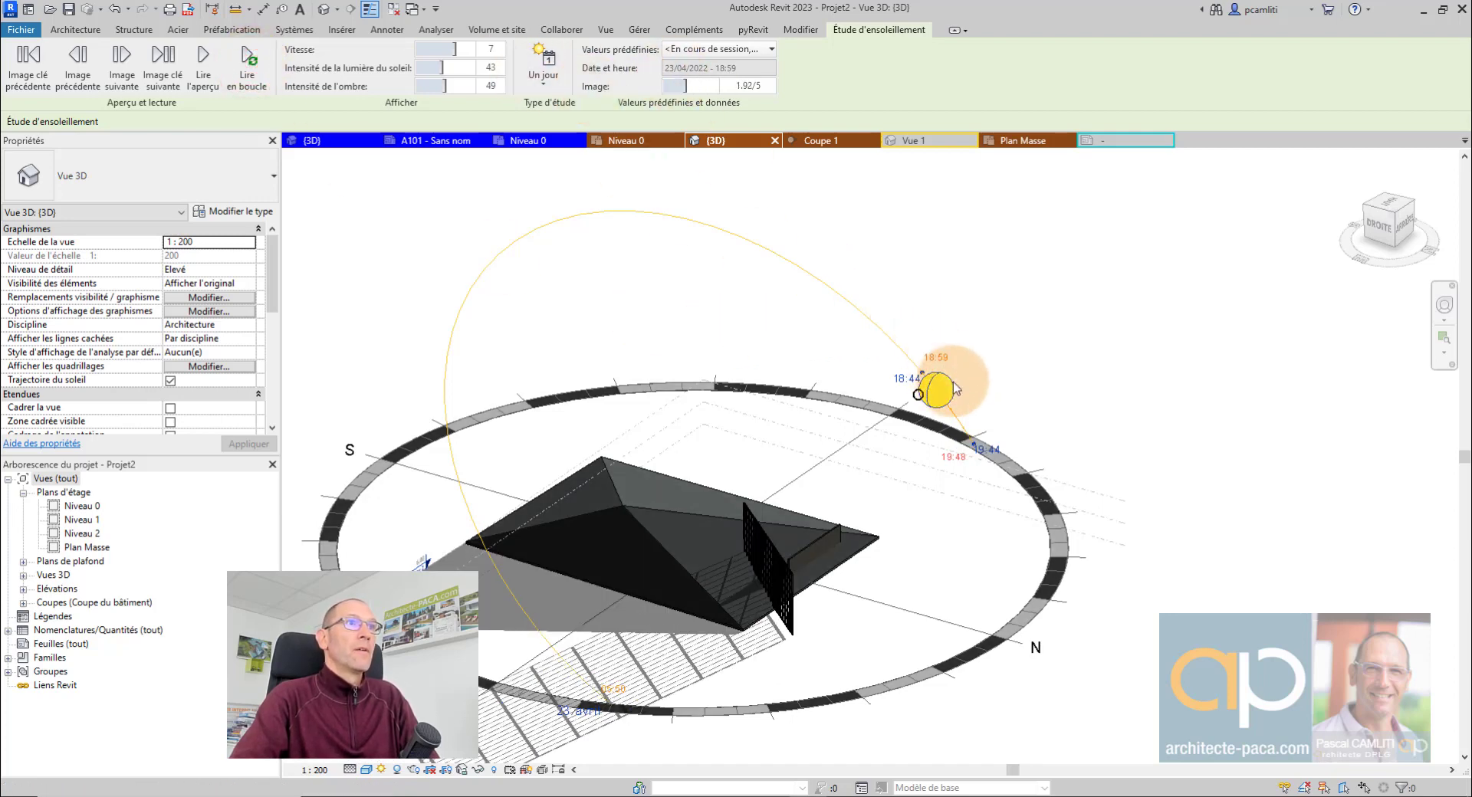
Switch to the still study and back to the one-day type, and apply the predefined Étude d'ensoleillement for 21/06/2010
click(557, 62)
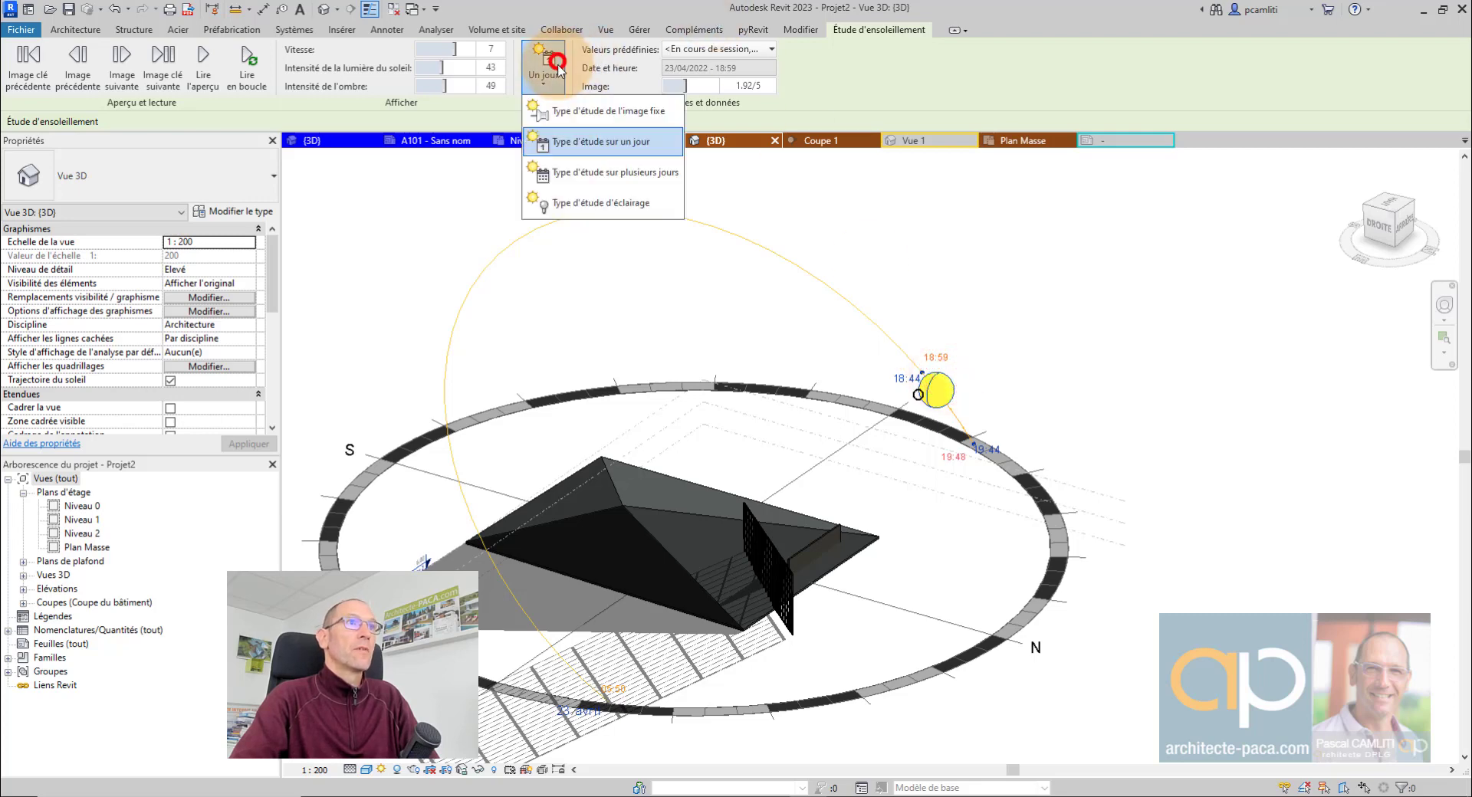
click(564, 111)
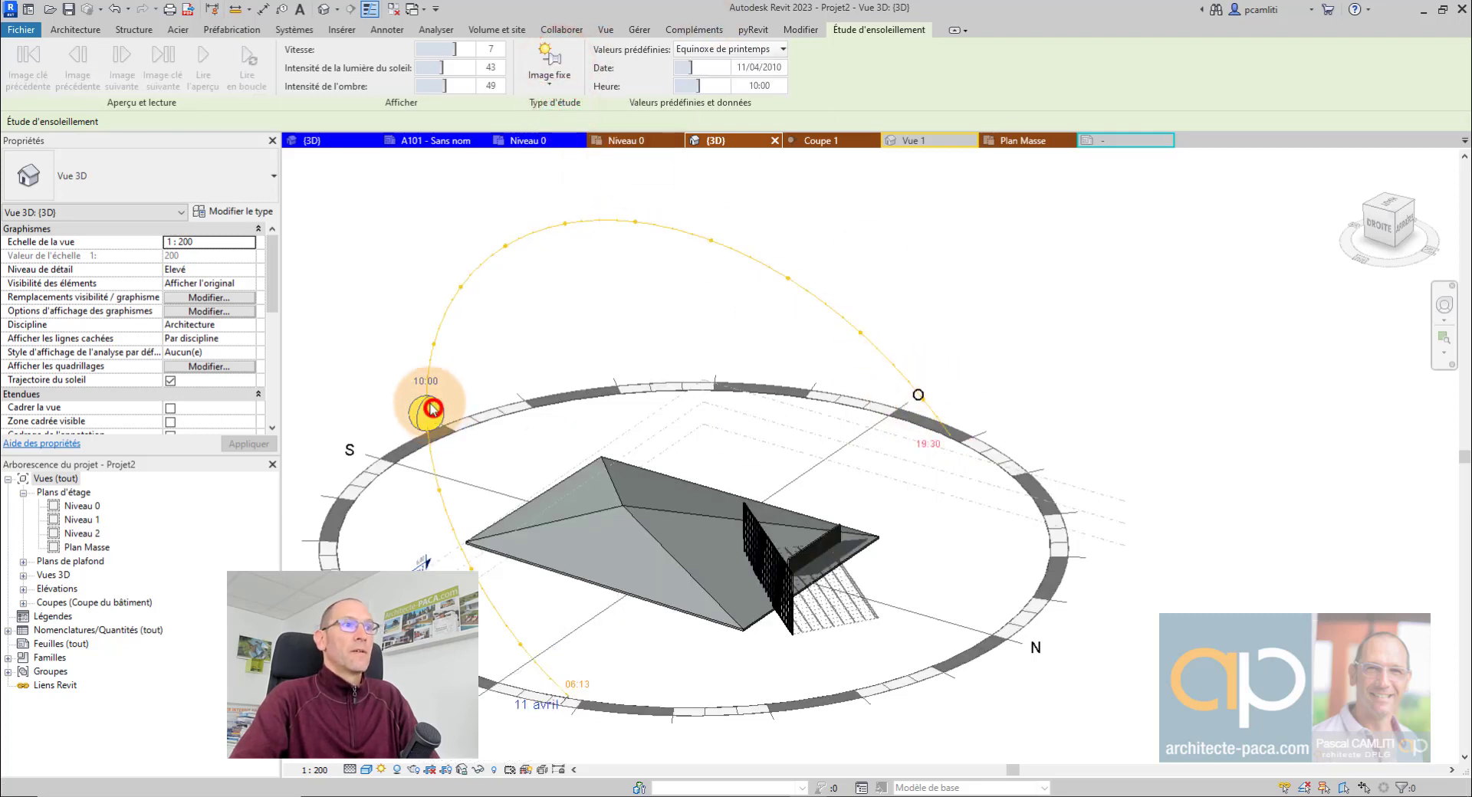
click(545, 60)
click(569, 141)
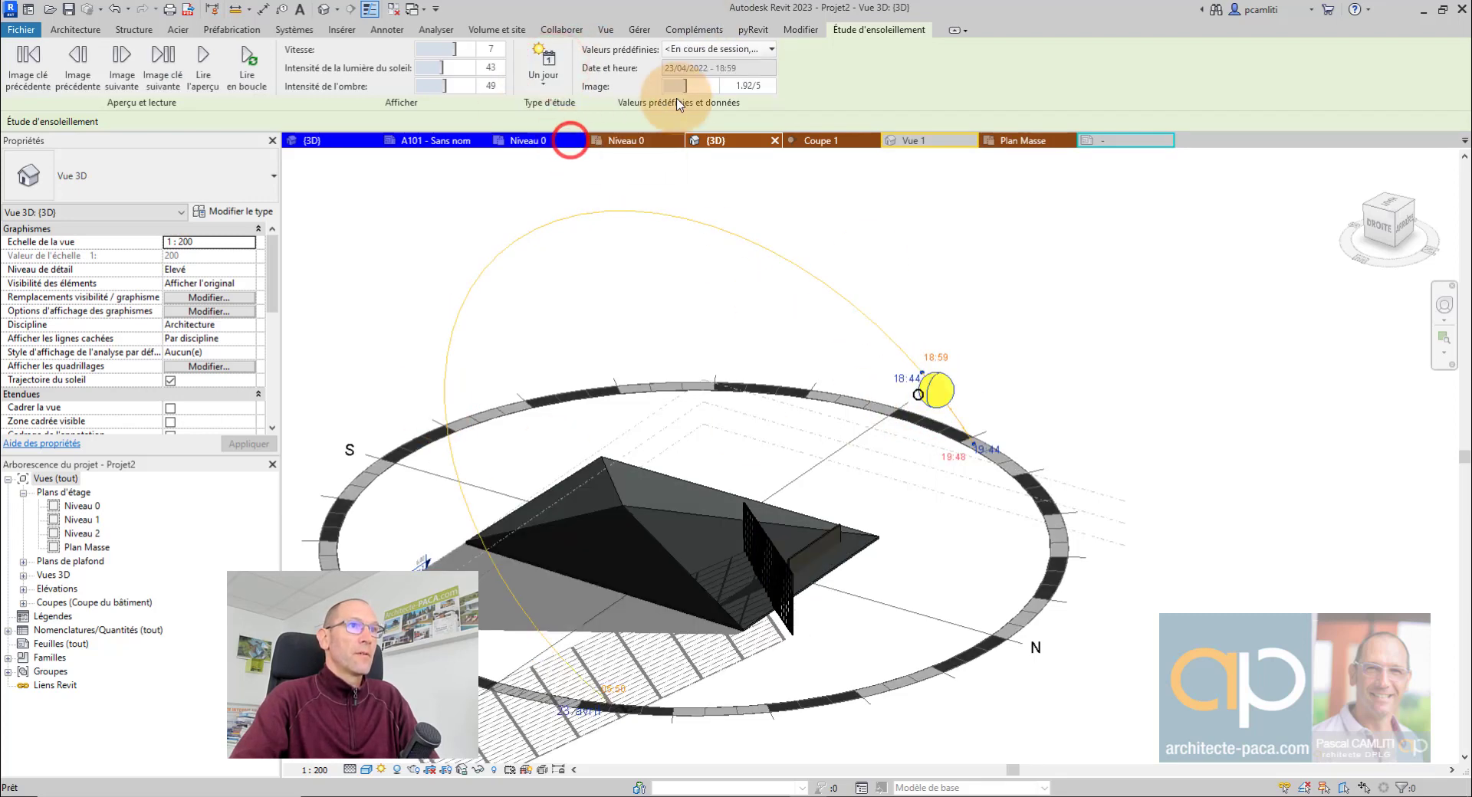
click(729, 52)
click(732, 53)
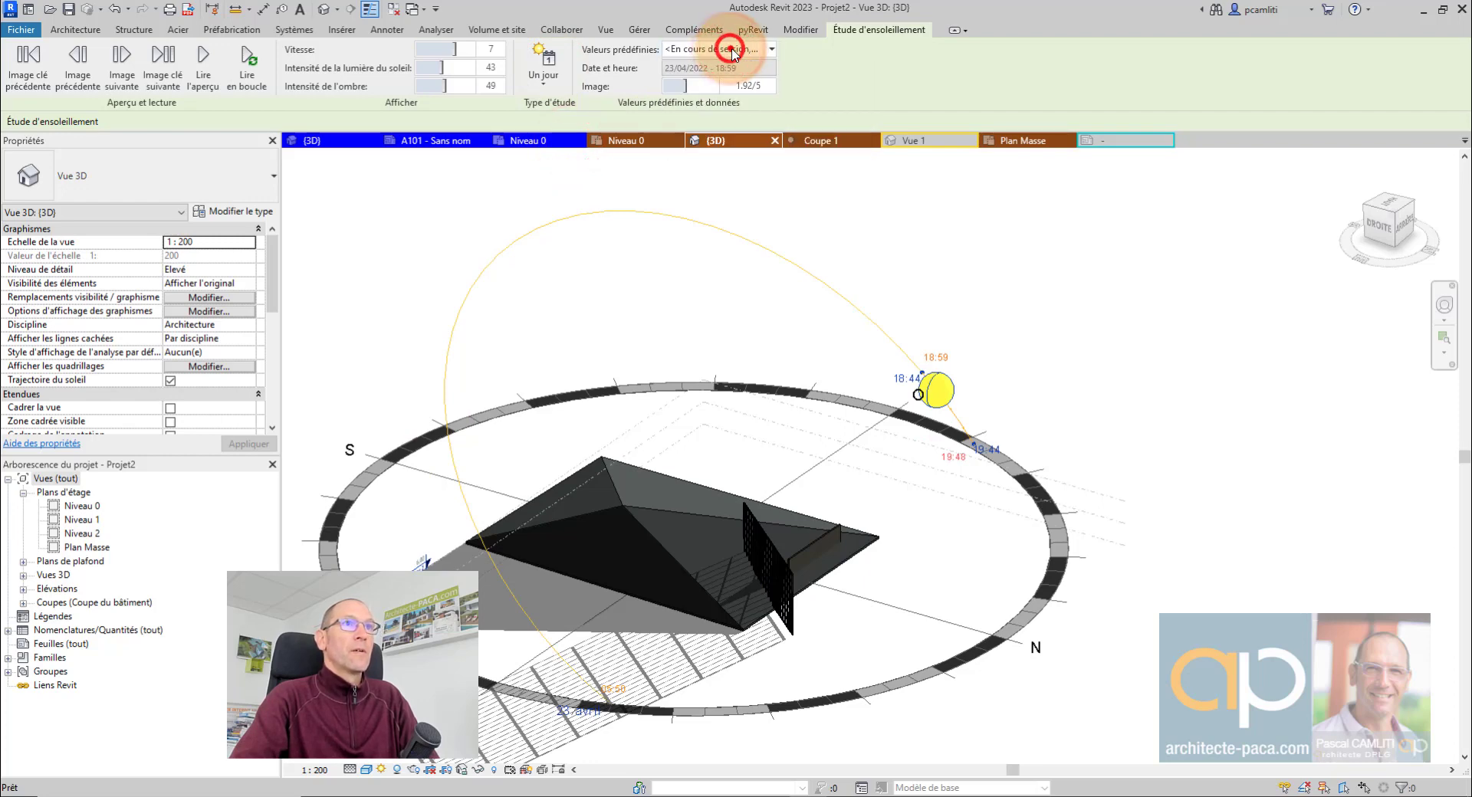
click(748, 94)
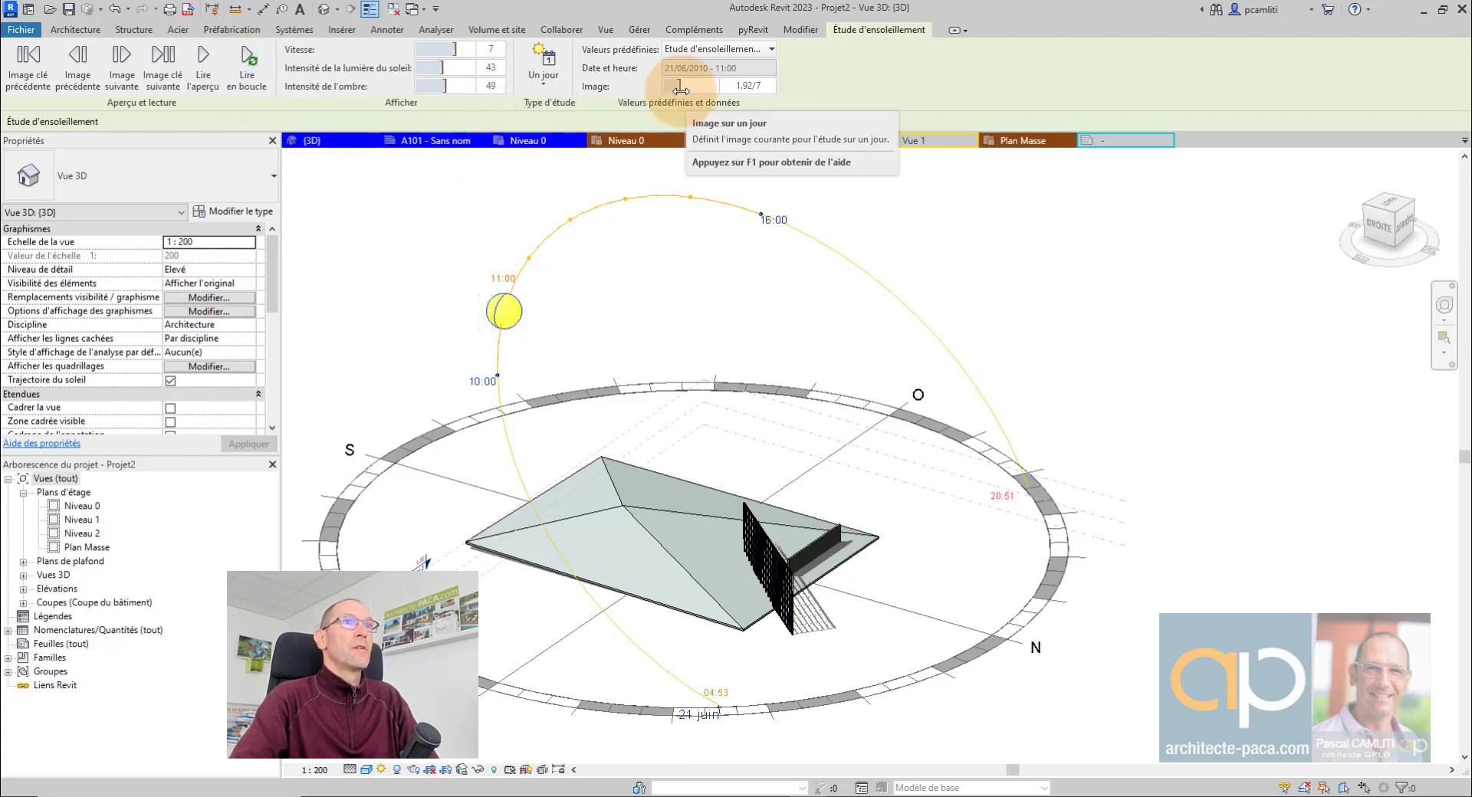
Play the one-day study in a loop from its first frame at speed 8, and stop it
mouse_move(680, 90)
mouse_down()
mouse_move(695, 88)
mouse_move(680, 98)
mouse_up()
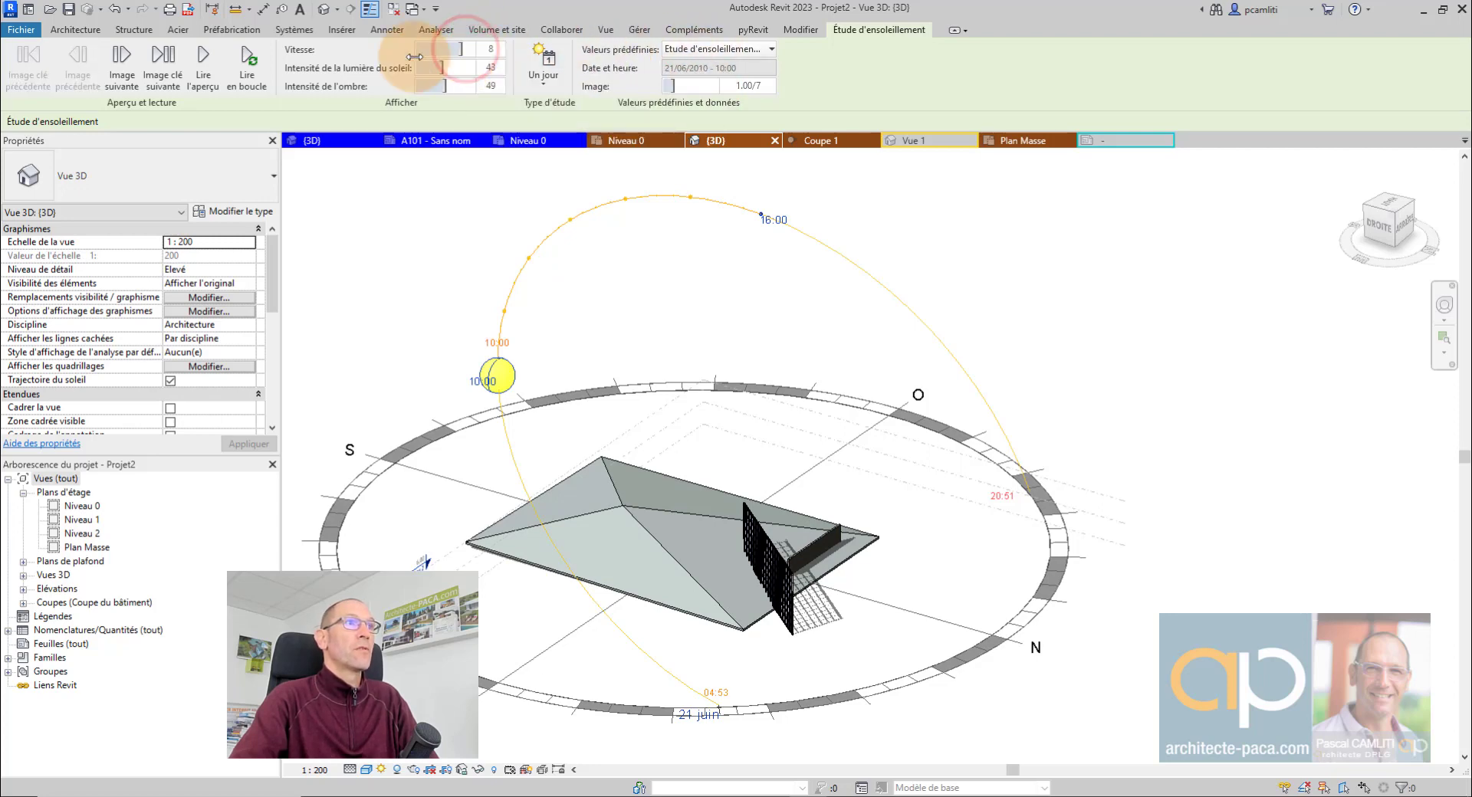
click(247, 58)
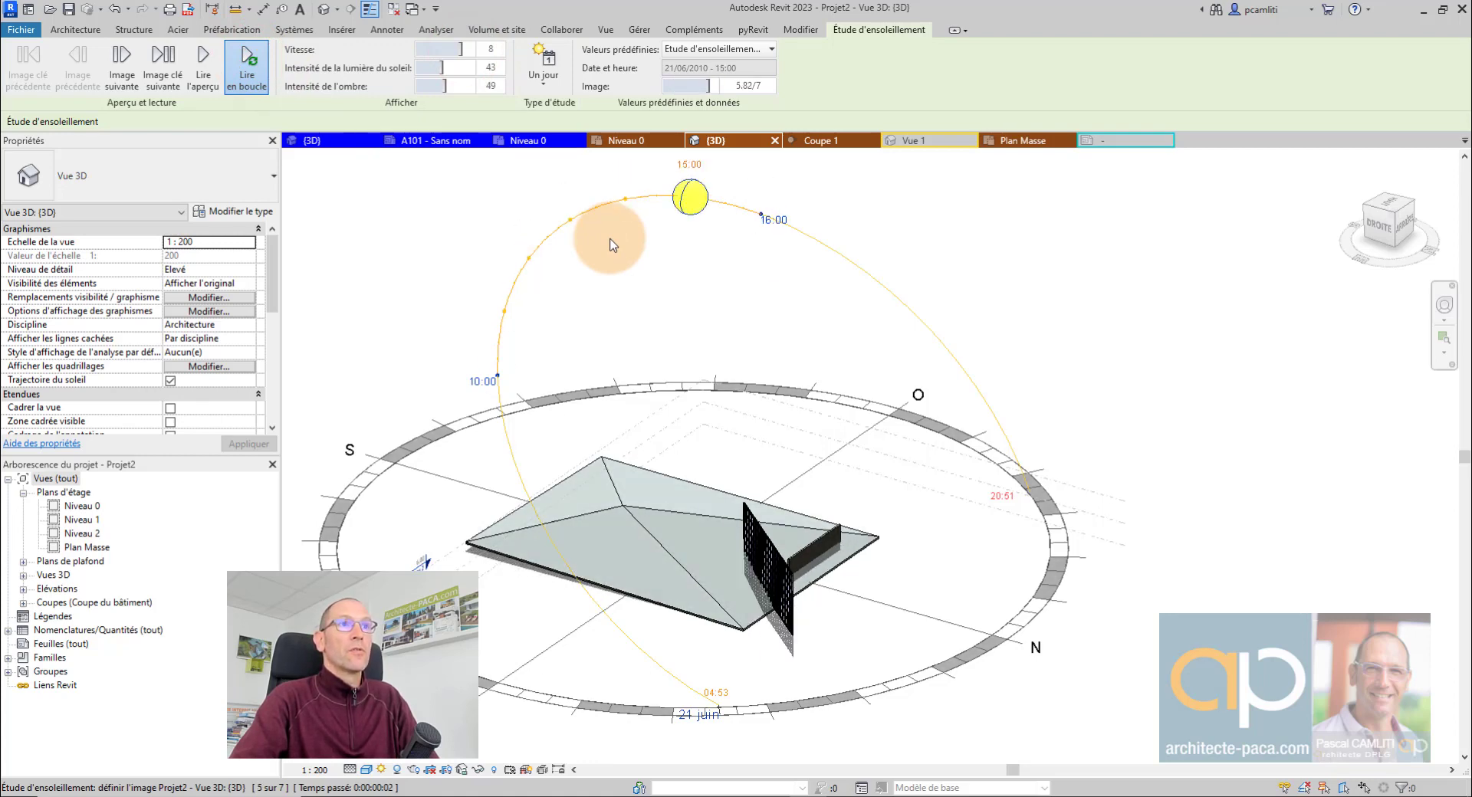
click(247, 63)
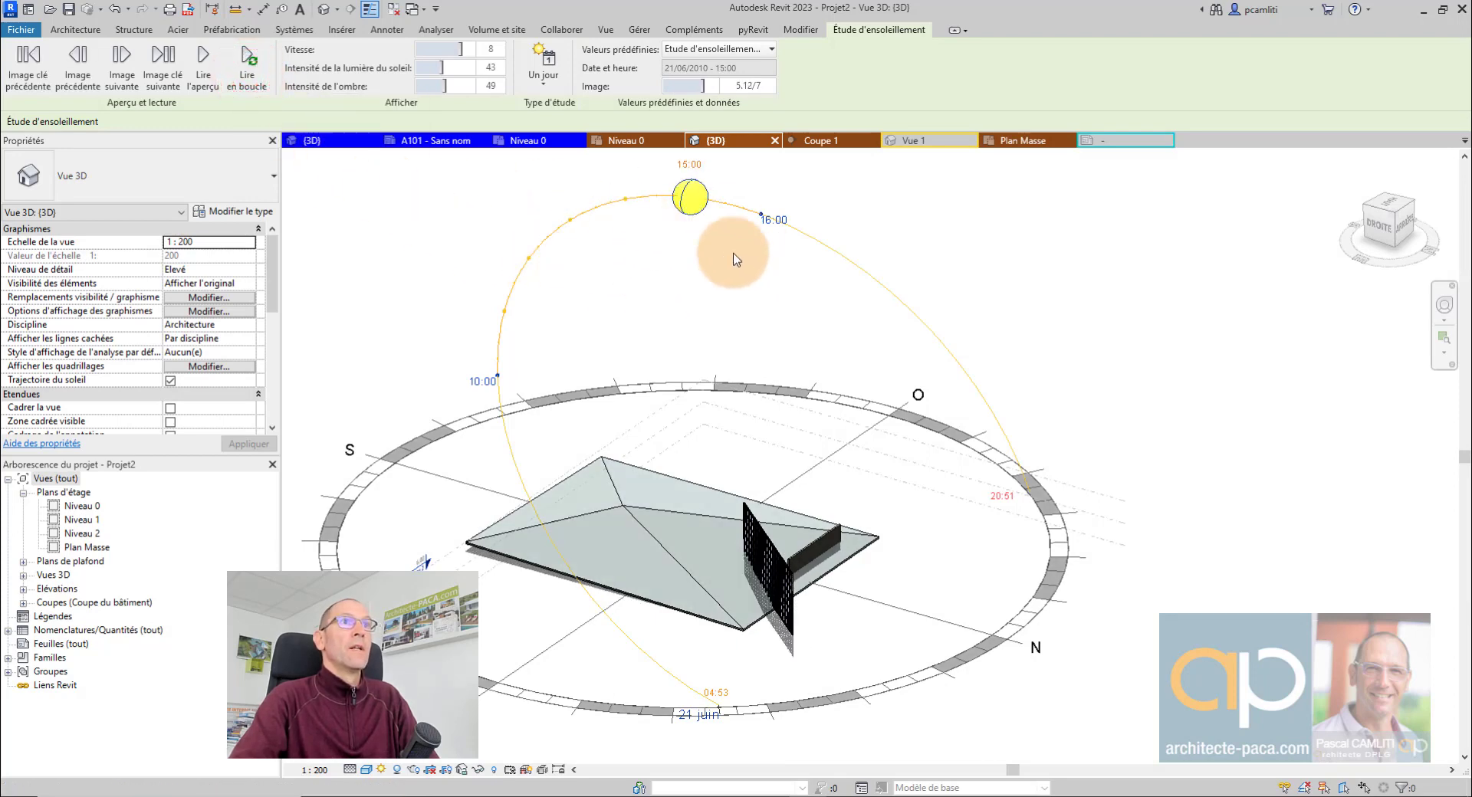
Apply the predefined Étude d'ensoleillement au solstice d'hiver and play the one-day study in a loop
click(727, 51)
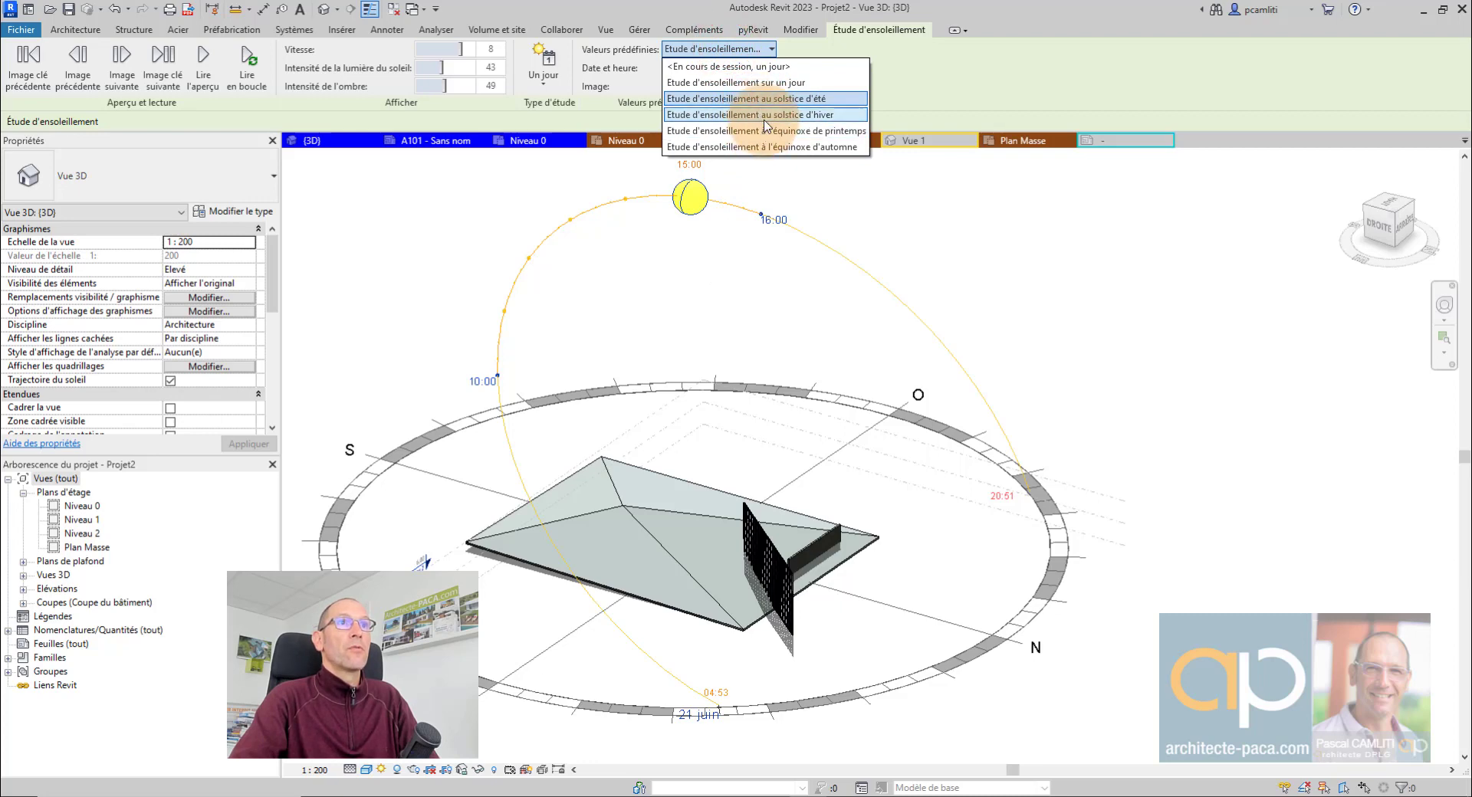
click(764, 119)
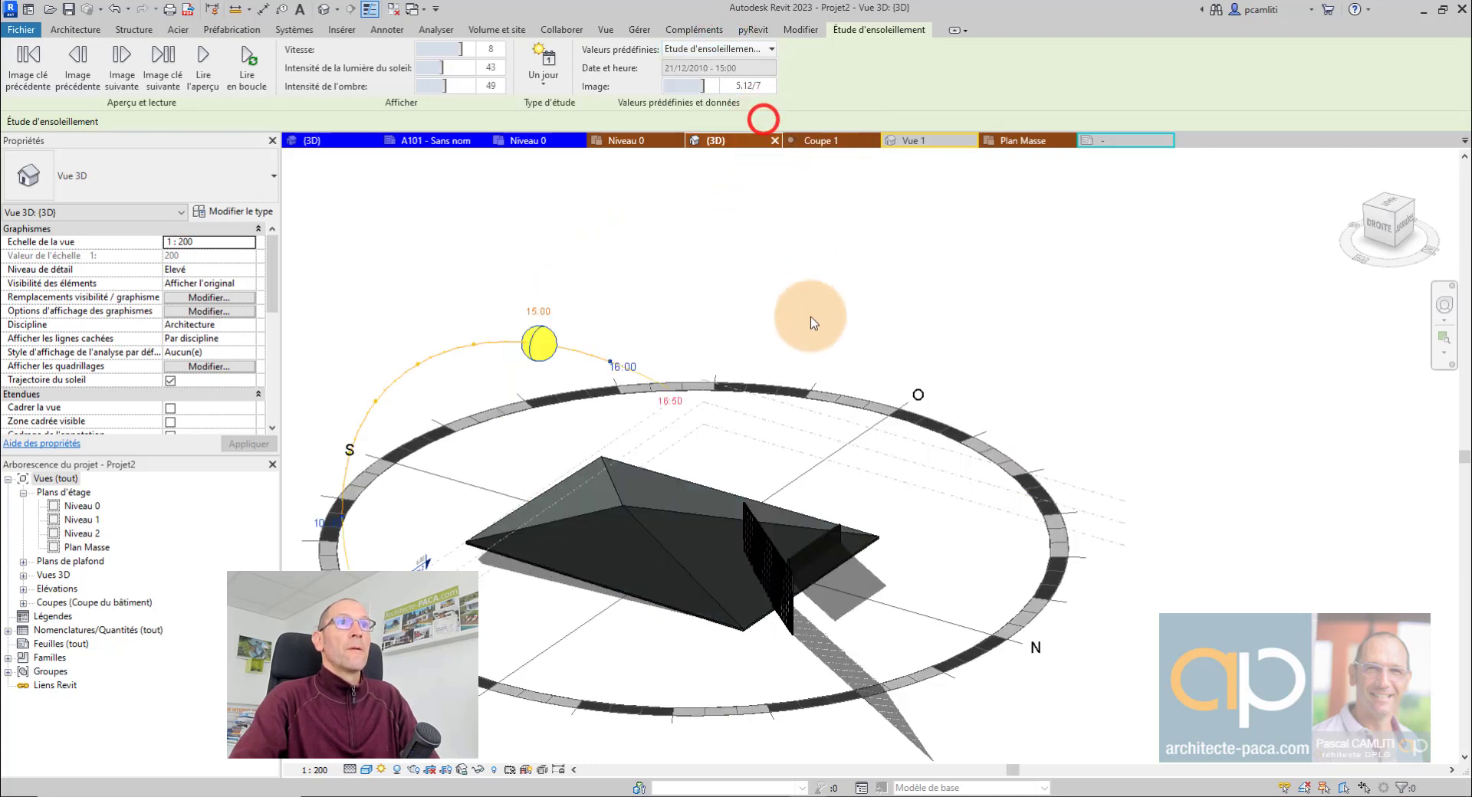
click(247, 69)
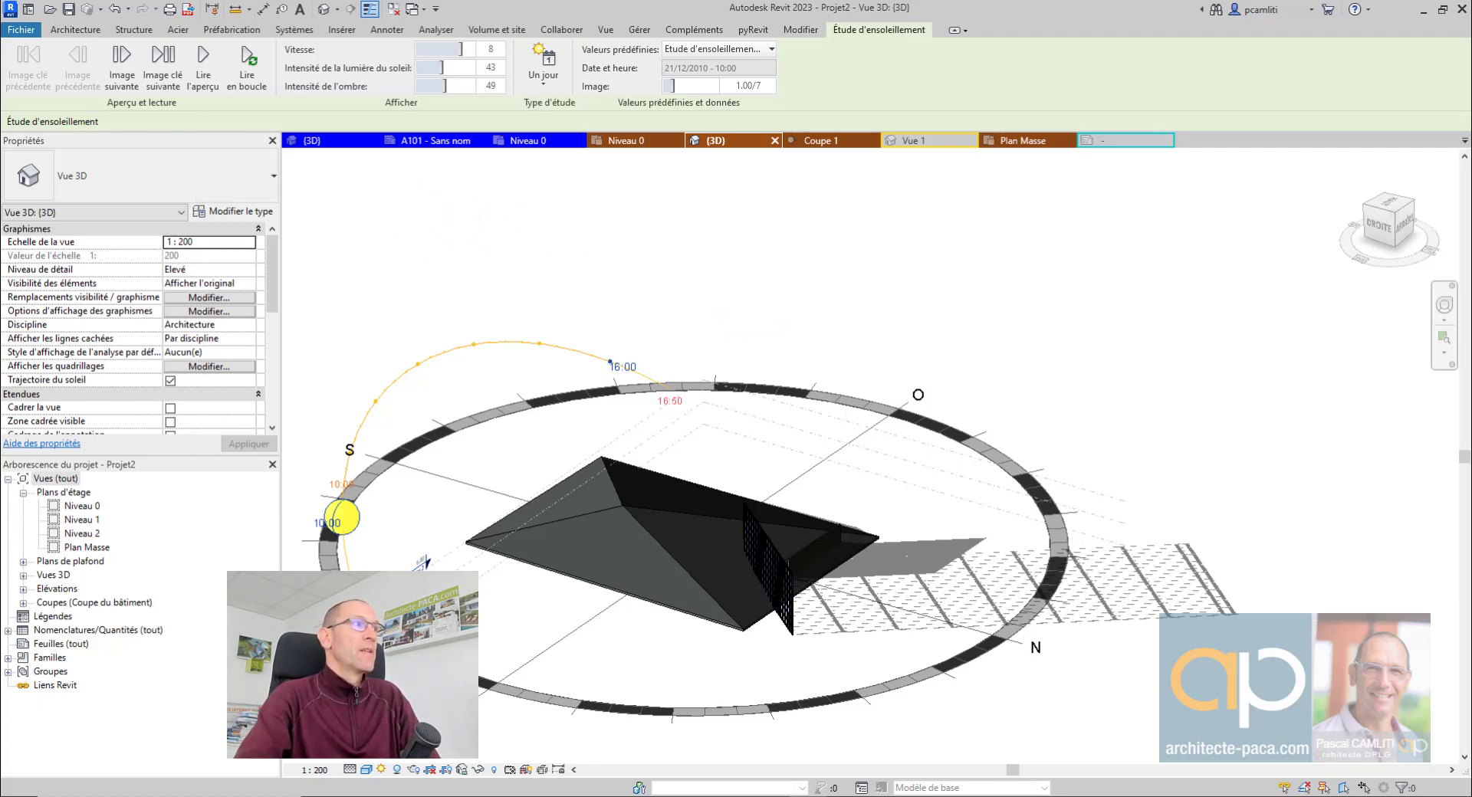
Turn off the sun path in the 3D view, and change the solar study type to Image fixe
click(382, 769)
click(506, 715)
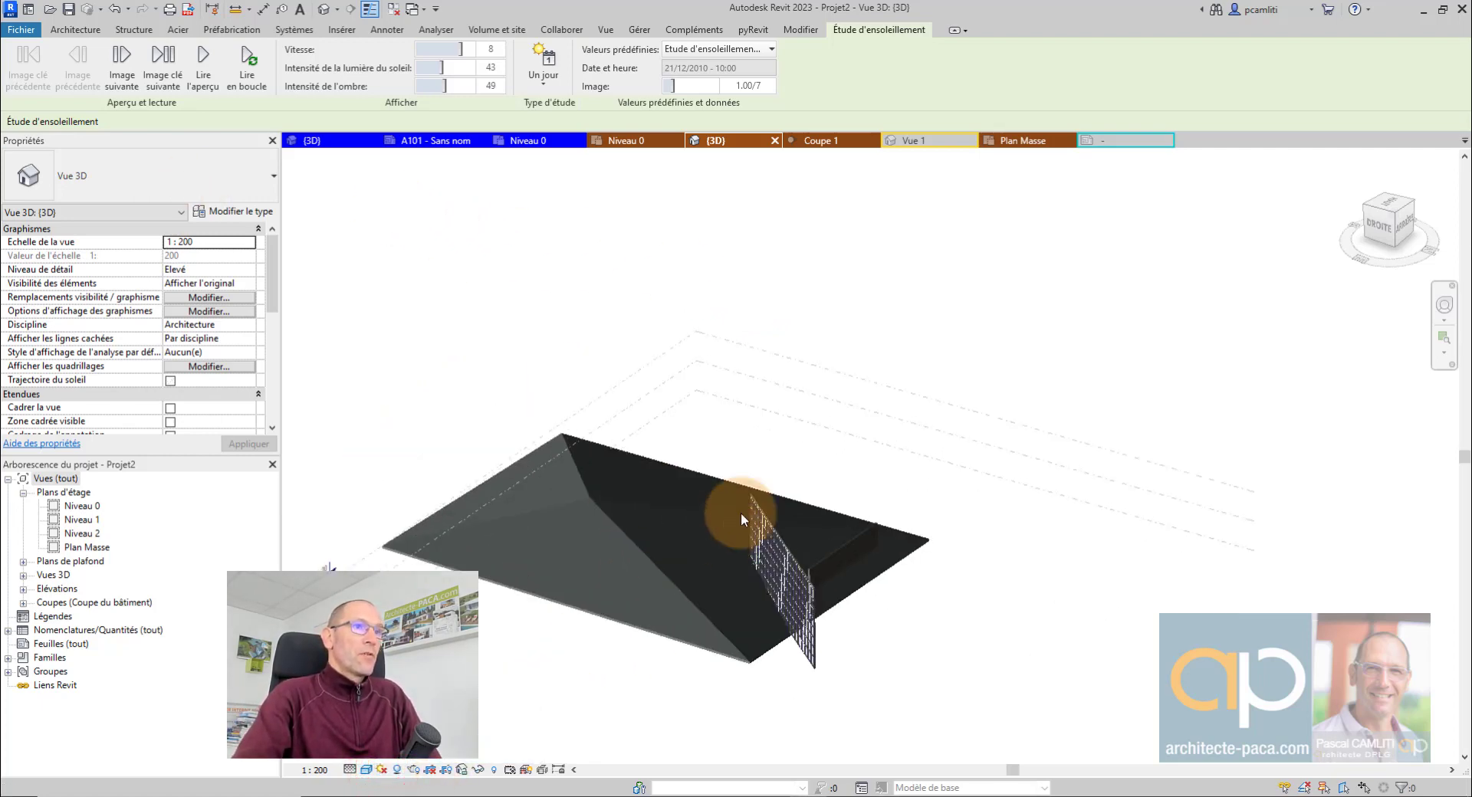
shift+middle_drag(776, 518, 889, 525)
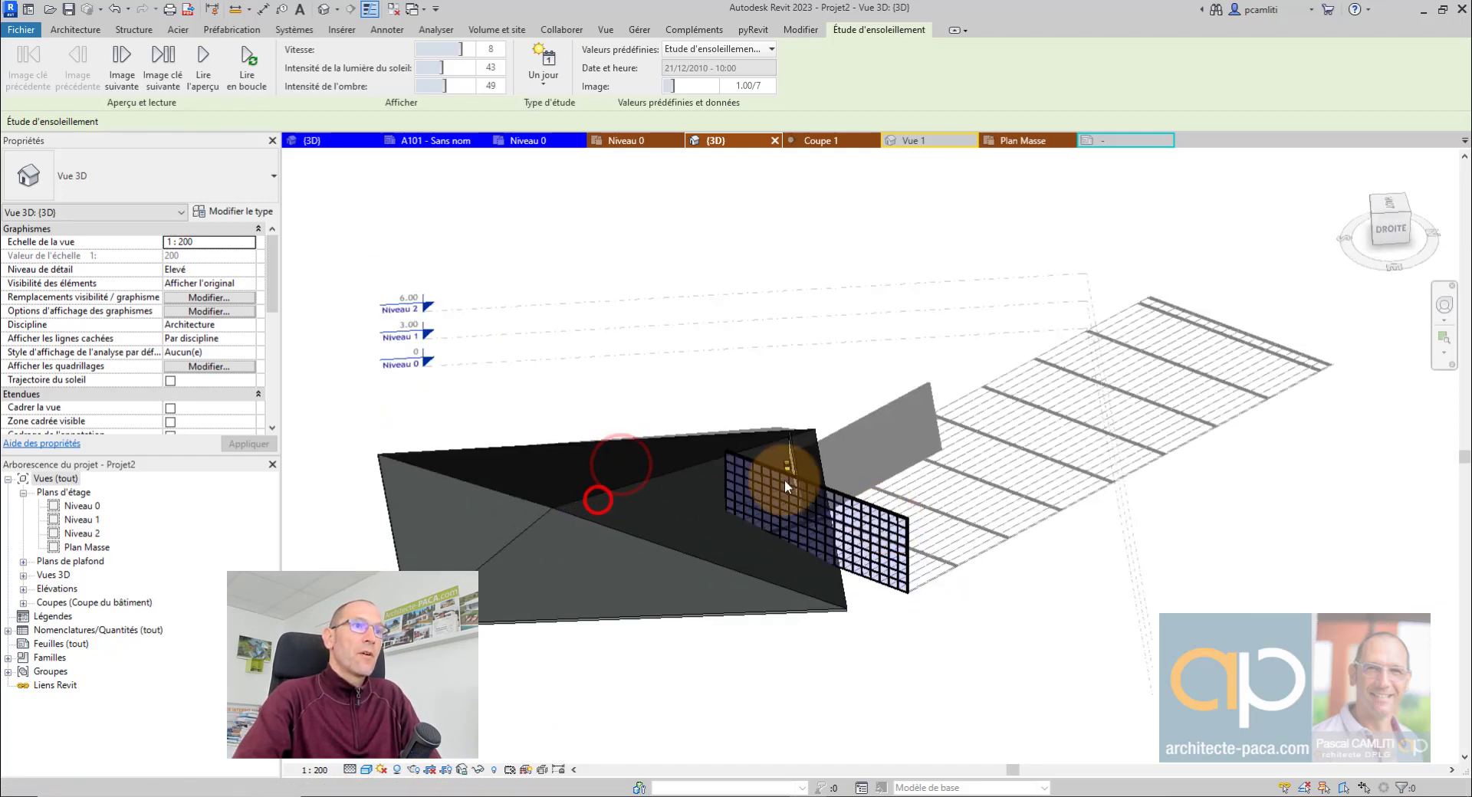
scroll(786, 471, up, 6)
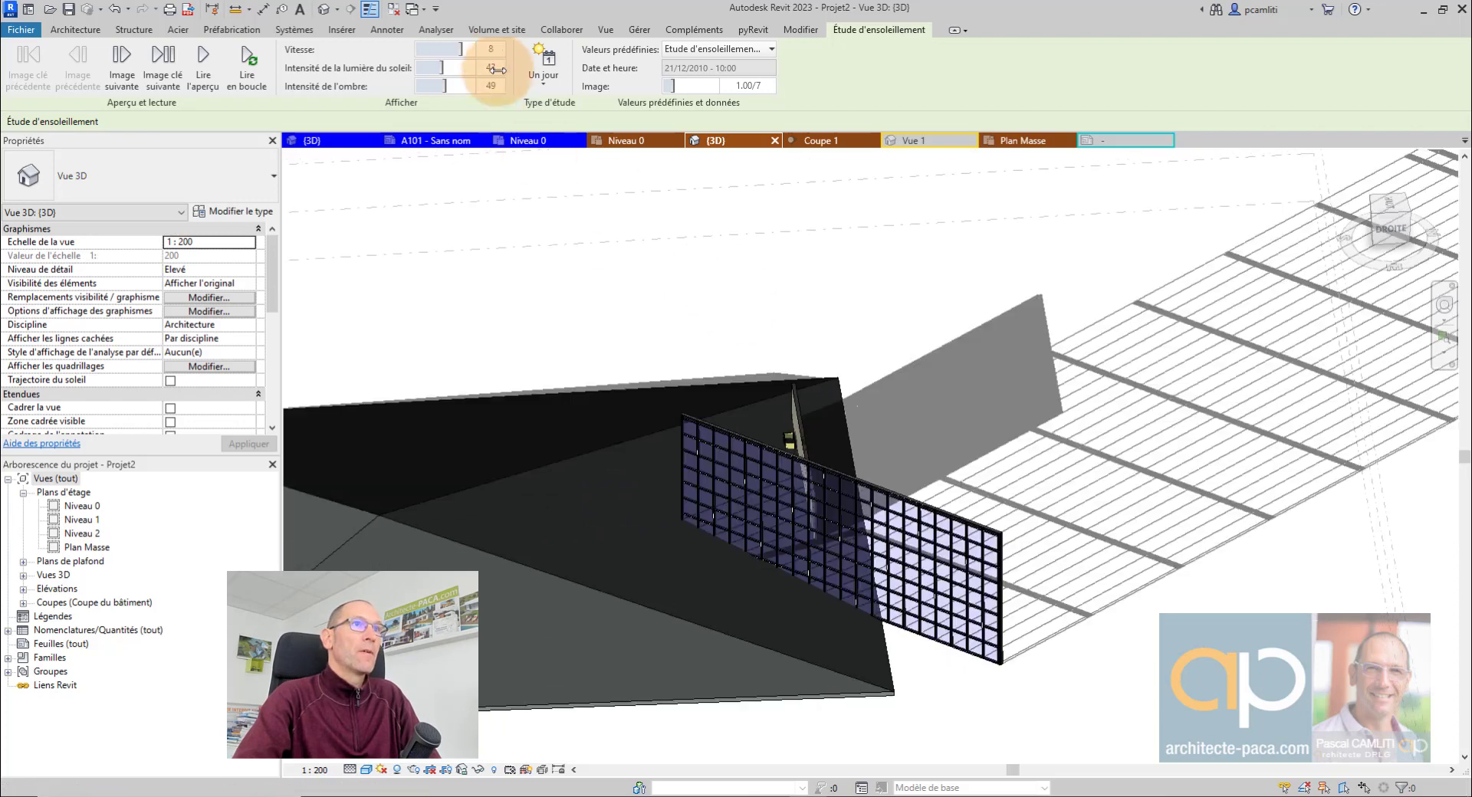
click(544, 61)
click(566, 104)
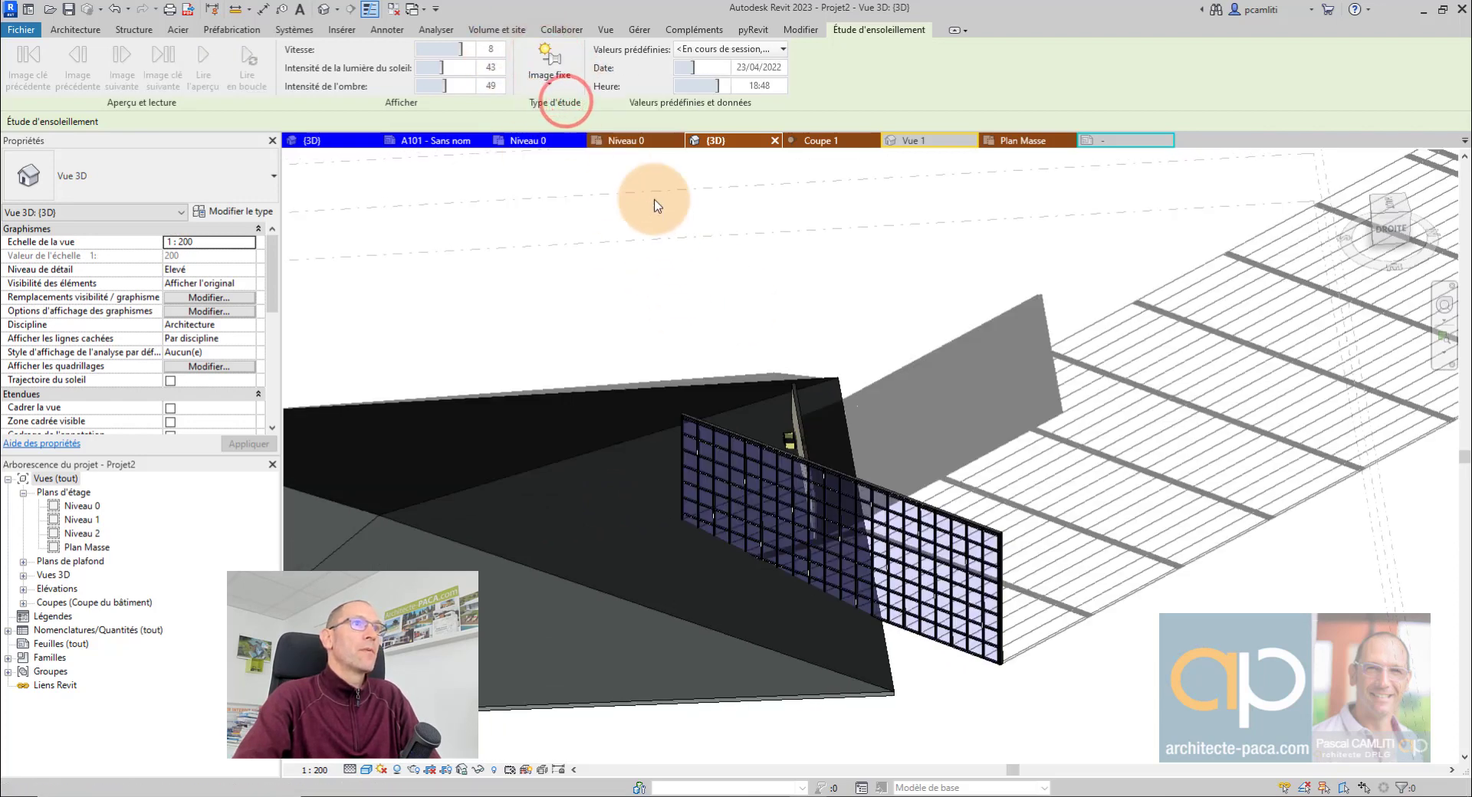
click(717, 353)
Select the sloped slab together with the solid wall at its rear edge, and create a model group from them
click(633, 371)
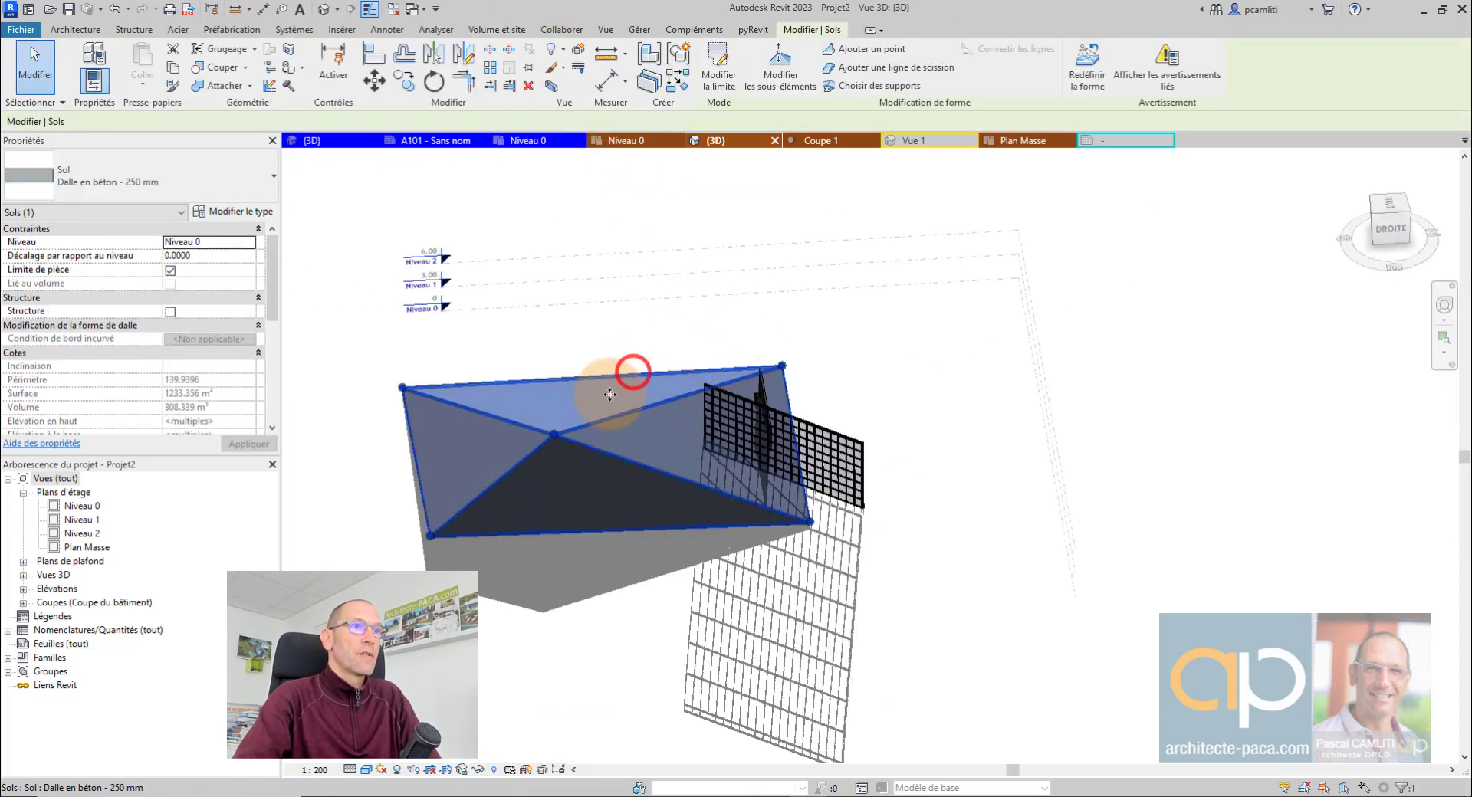
shift+middle_drag(633, 371, 604, 361)
drag(591, 338, 505, 419)
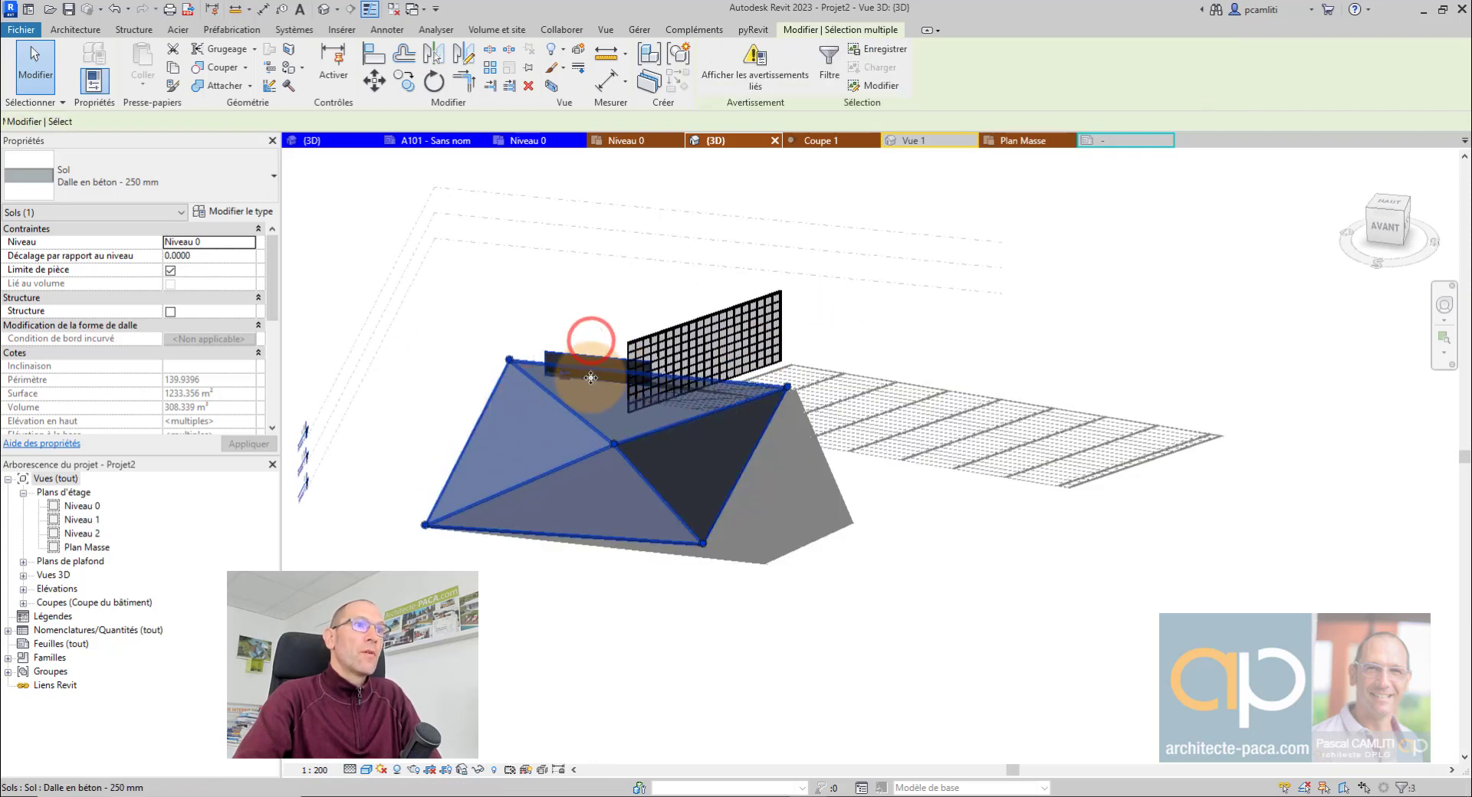
click(673, 55)
click(667, 443)
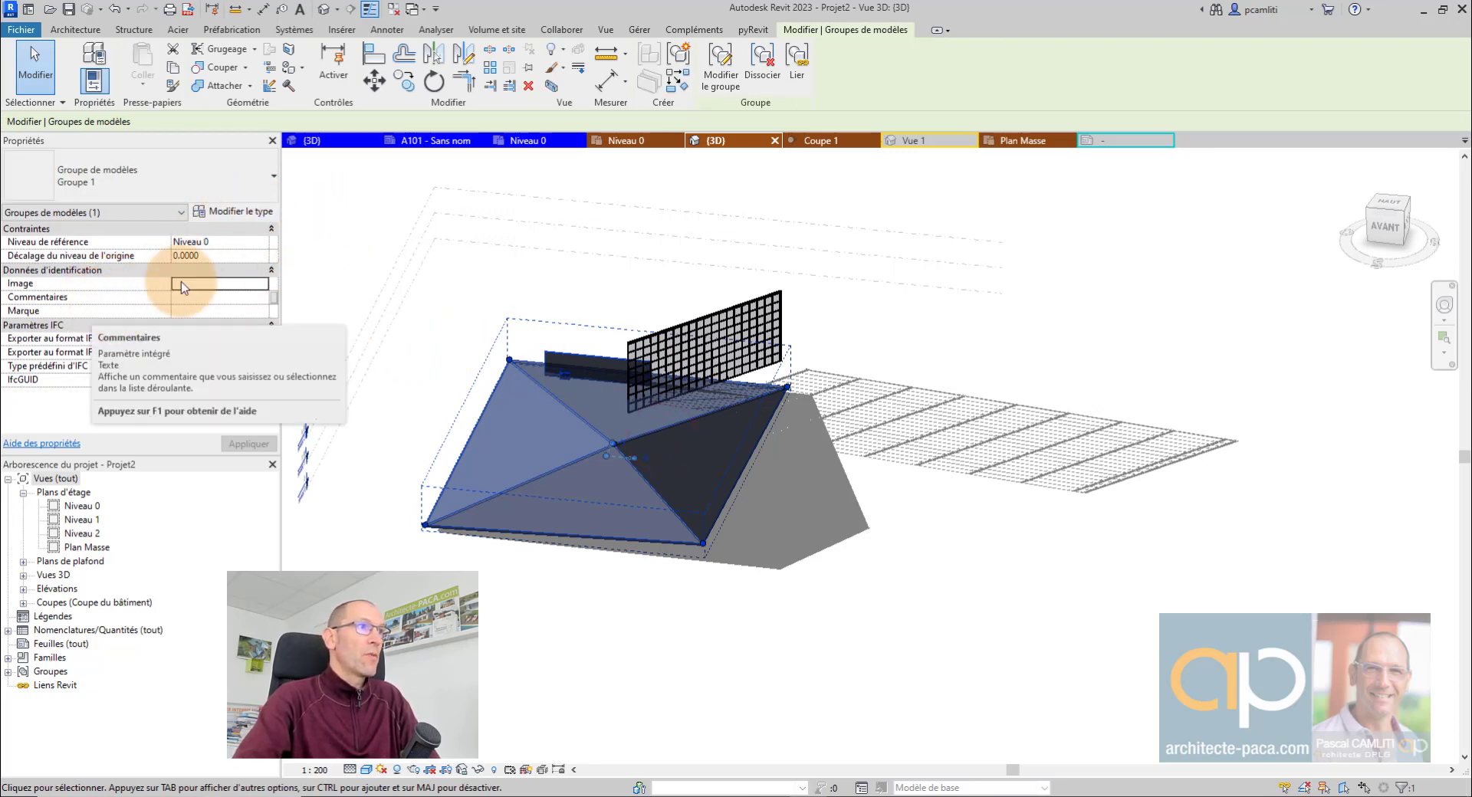
Examine the IFC parameters in the model group's type properties, and leave them without making changes
click(233, 211)
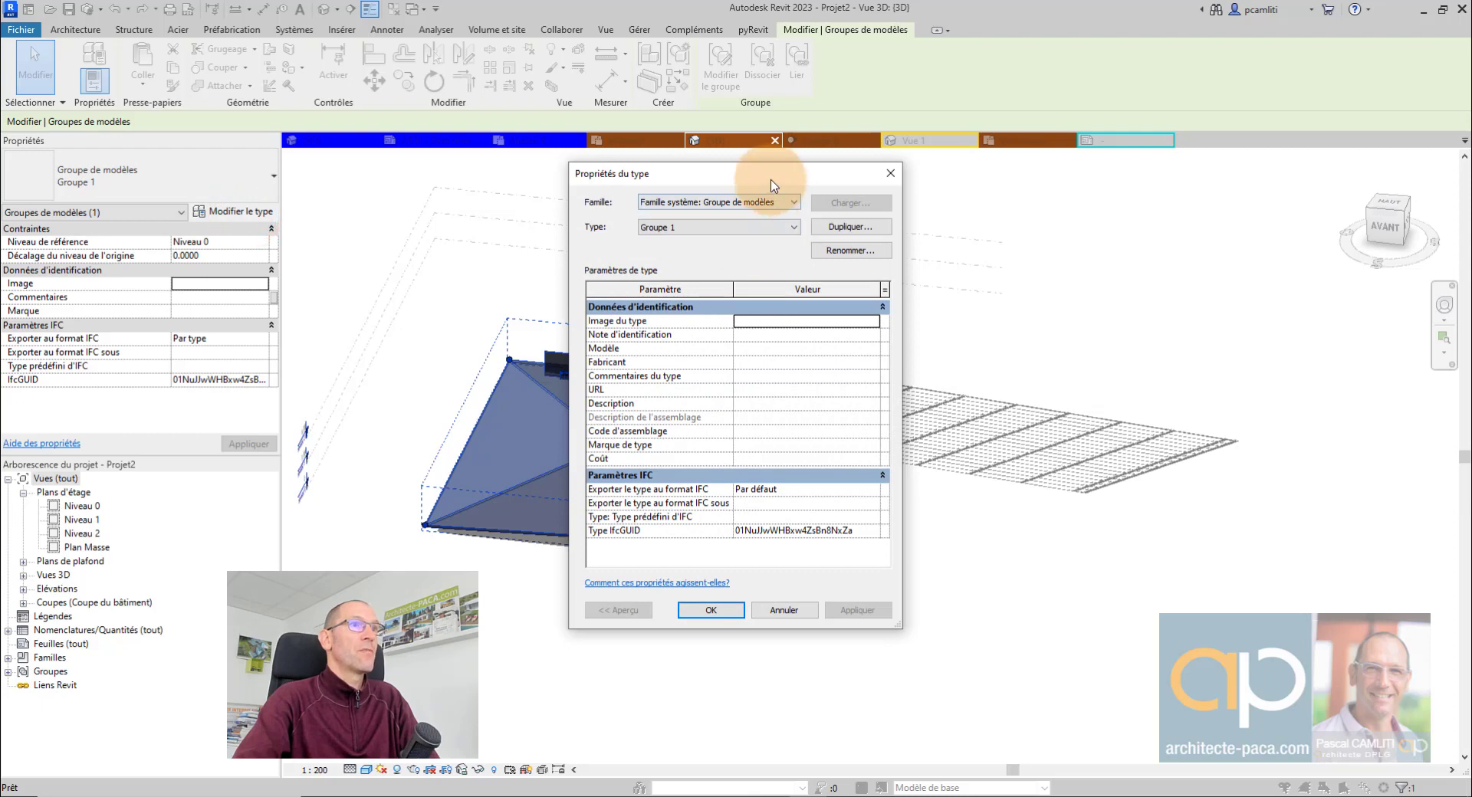
drag(771, 173, 834, 178)
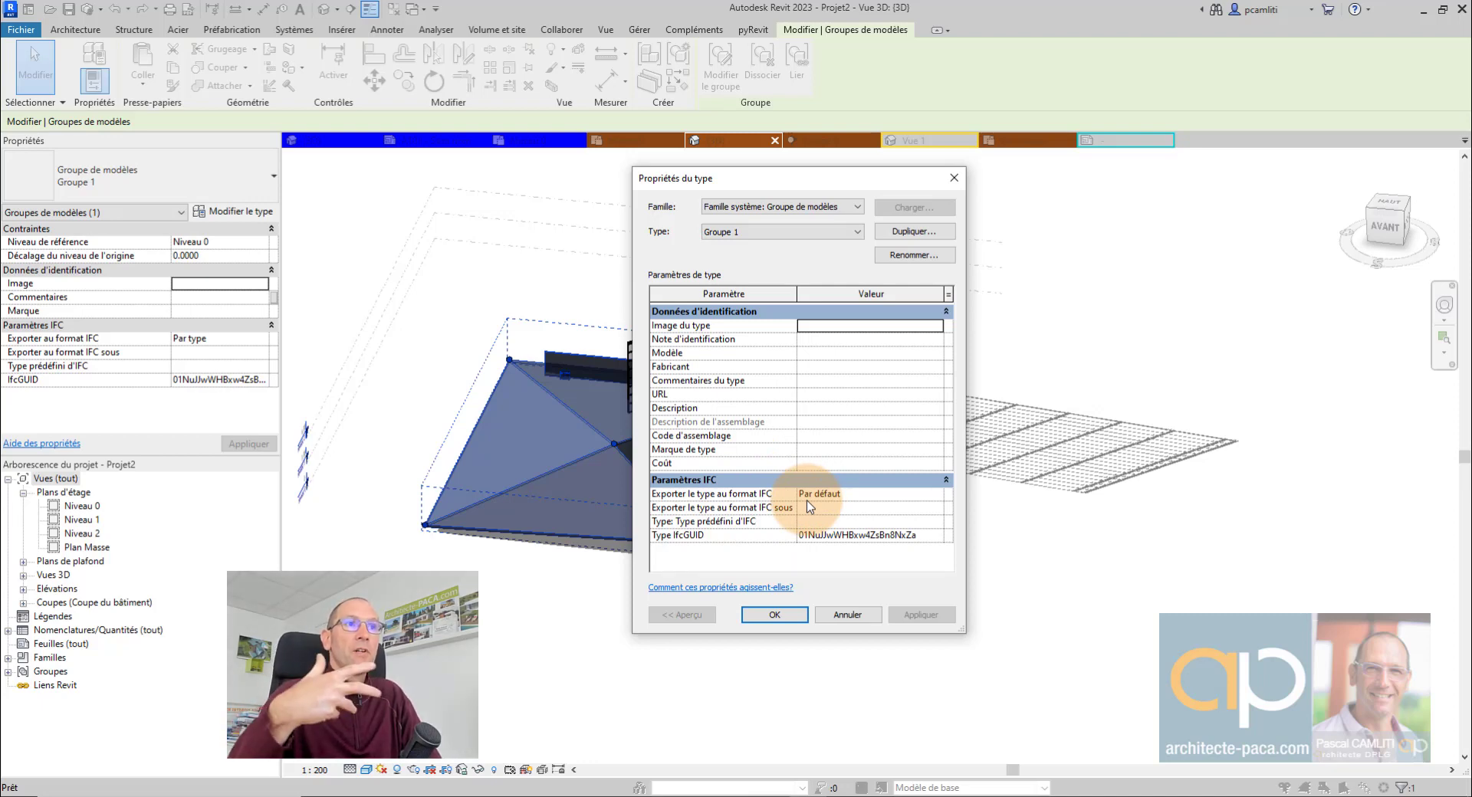
click(847, 614)
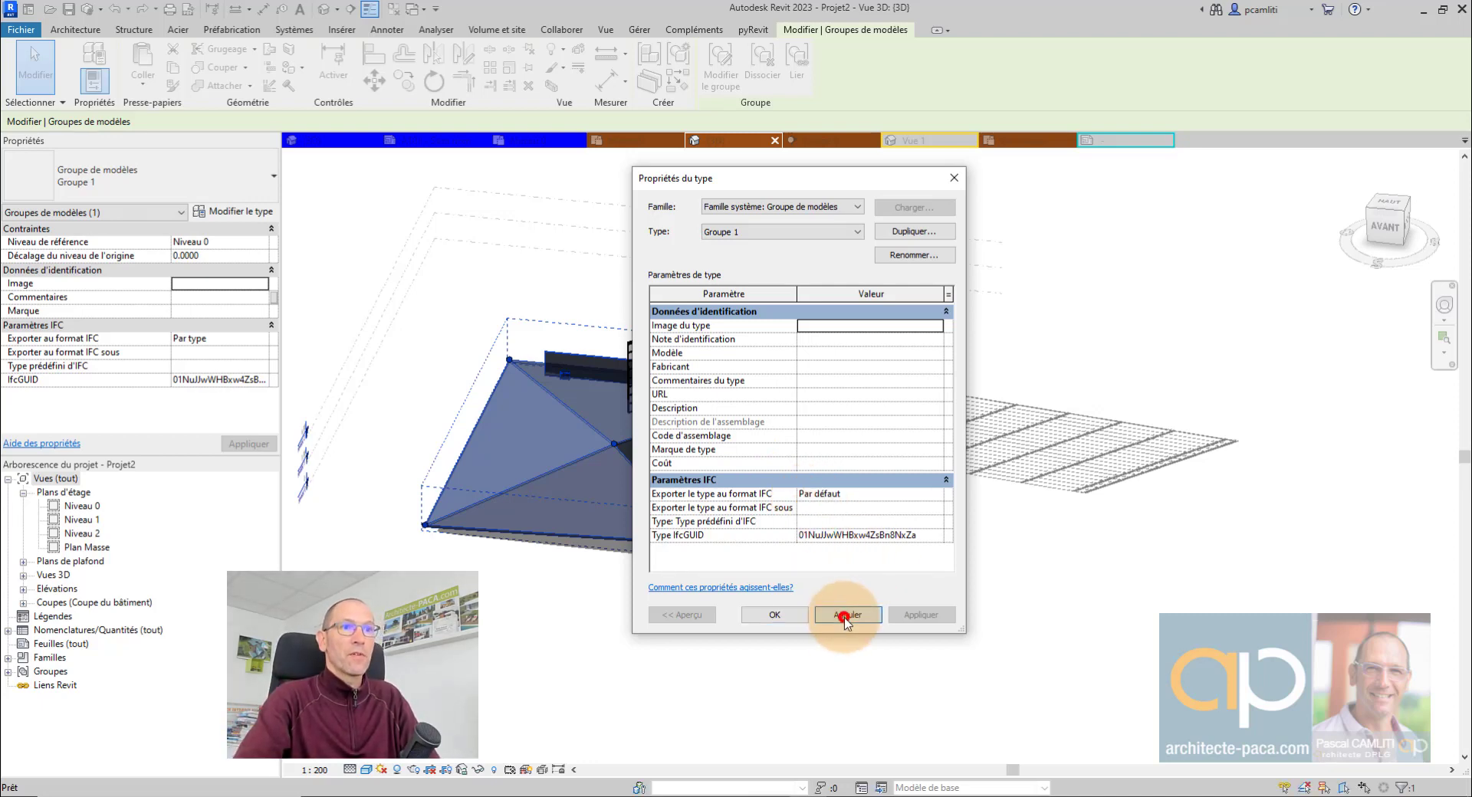
click(880, 586)
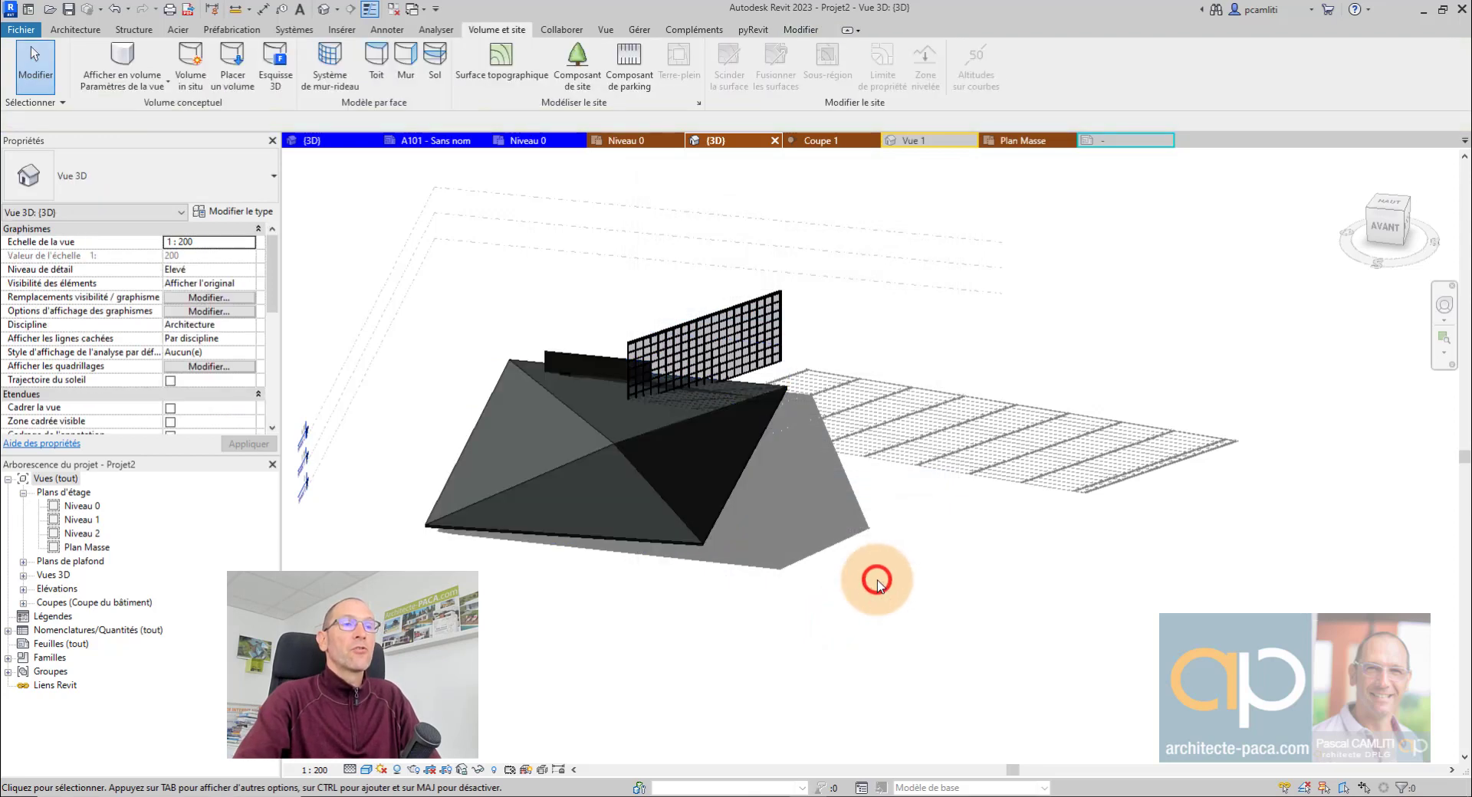
click(713, 476)
click(805, 536)
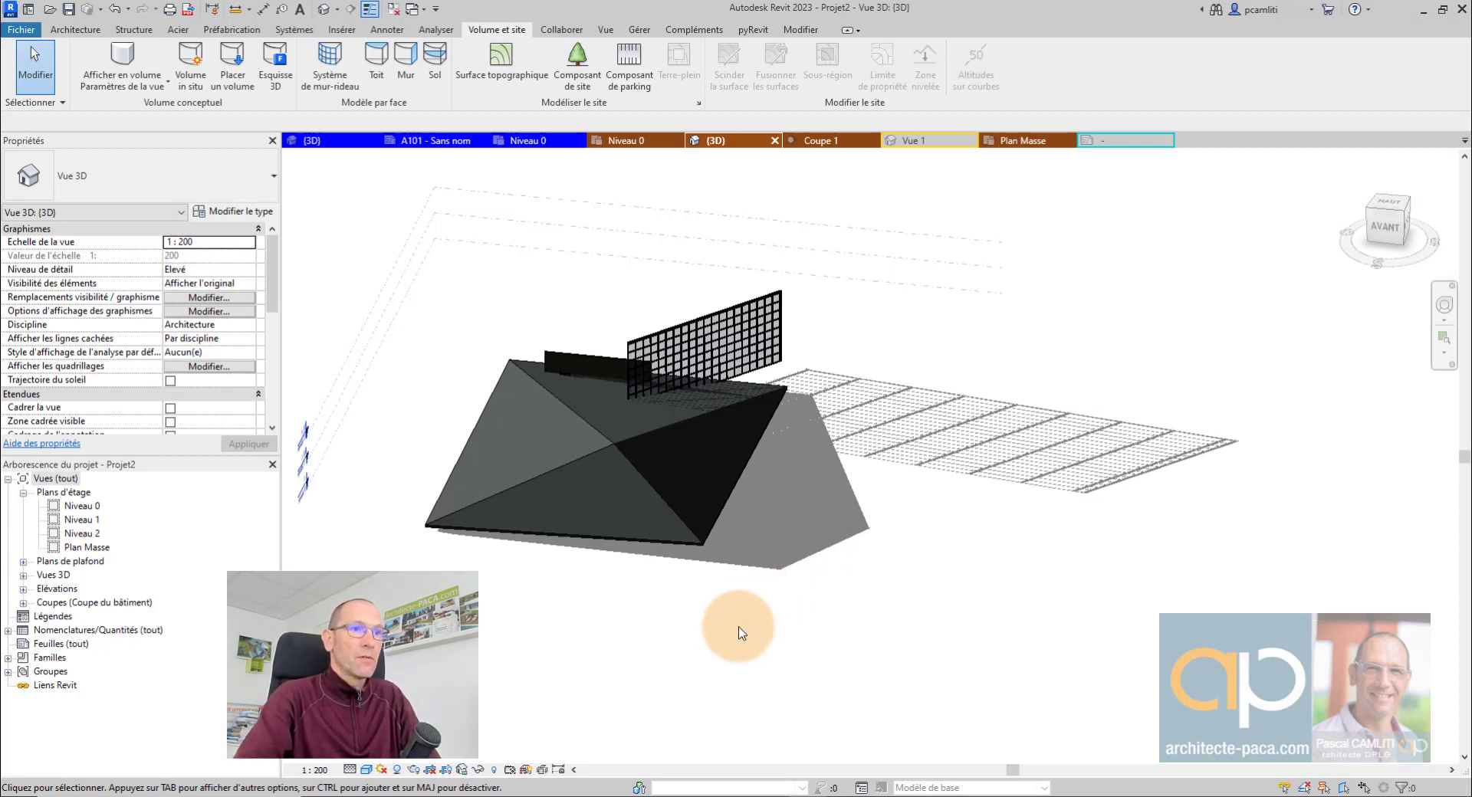
middle_drag(785, 569, 1003, 546)
scroll(983, 500, up, 2)
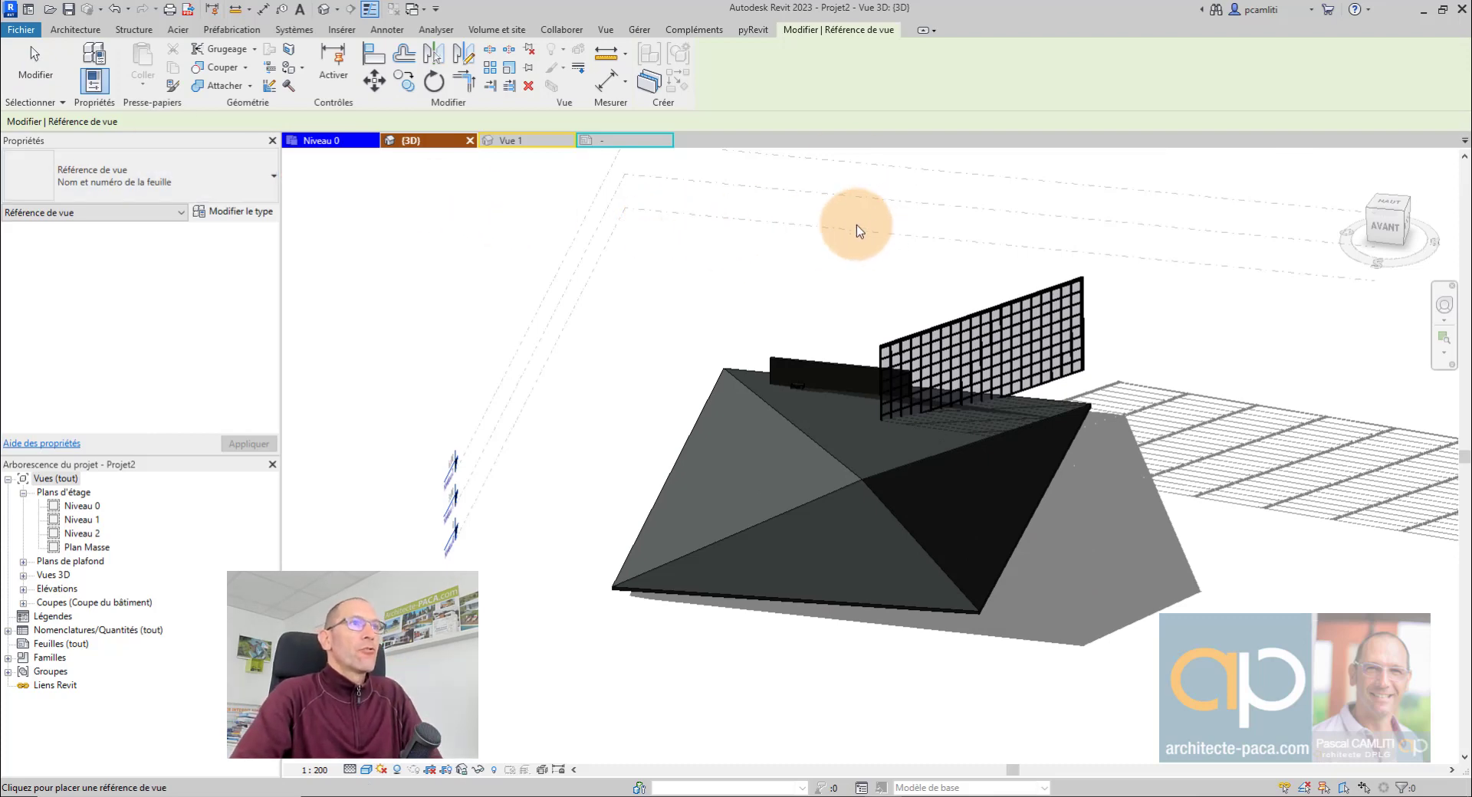
click(825, 85)
click(510, 246)
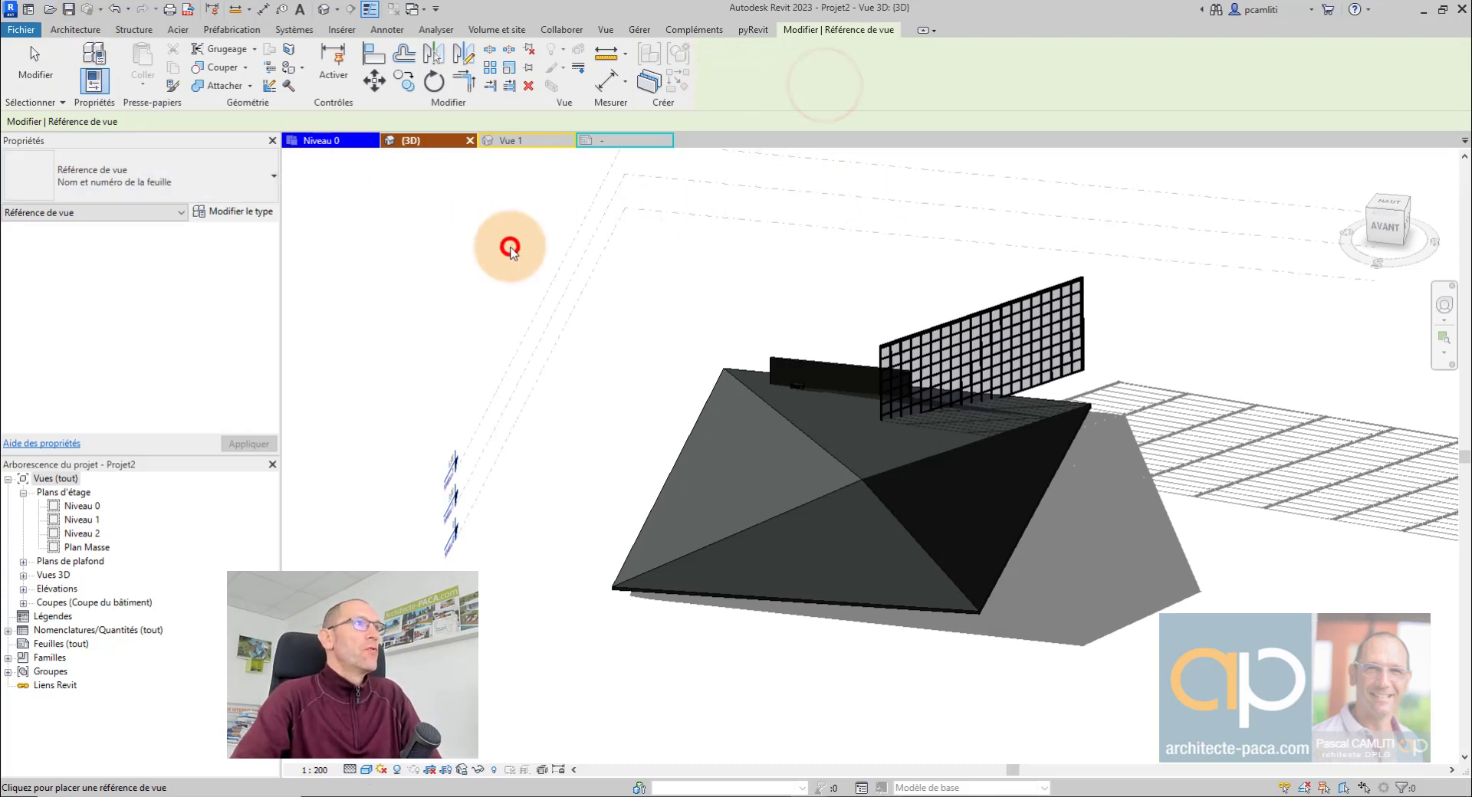
key(Escape)
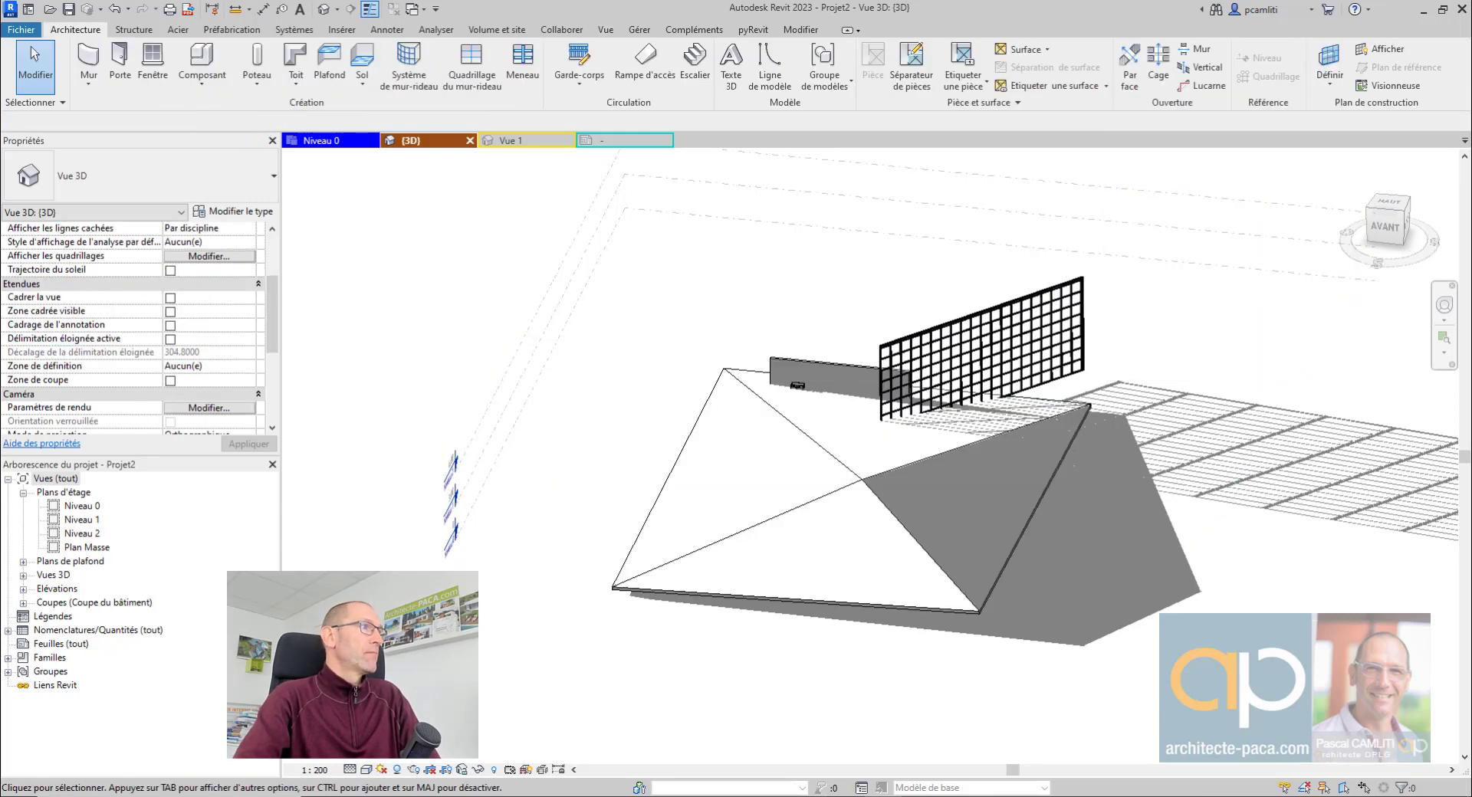
Turn off the shadows in the 3D view
click(509, 312)
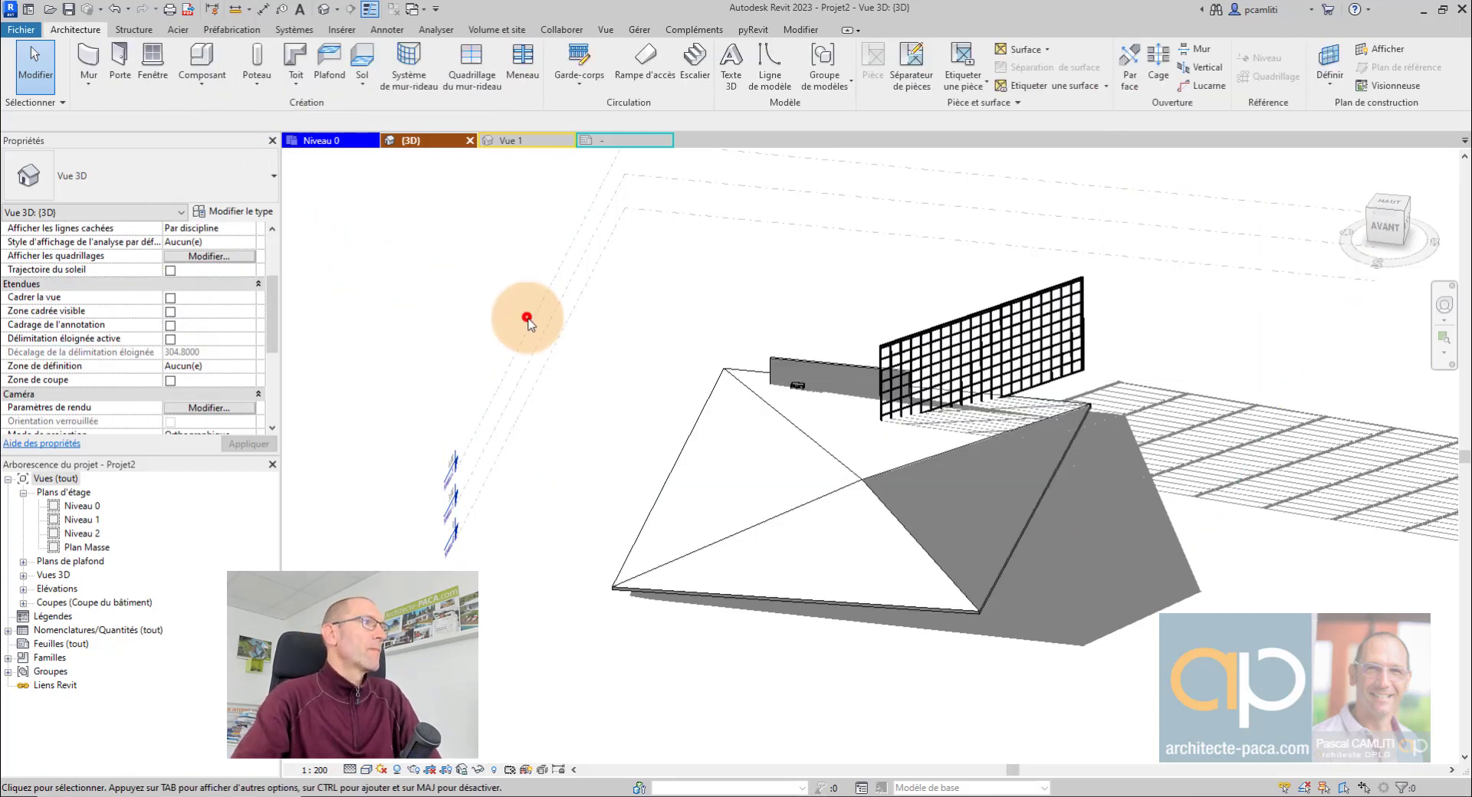
click(457, 326)
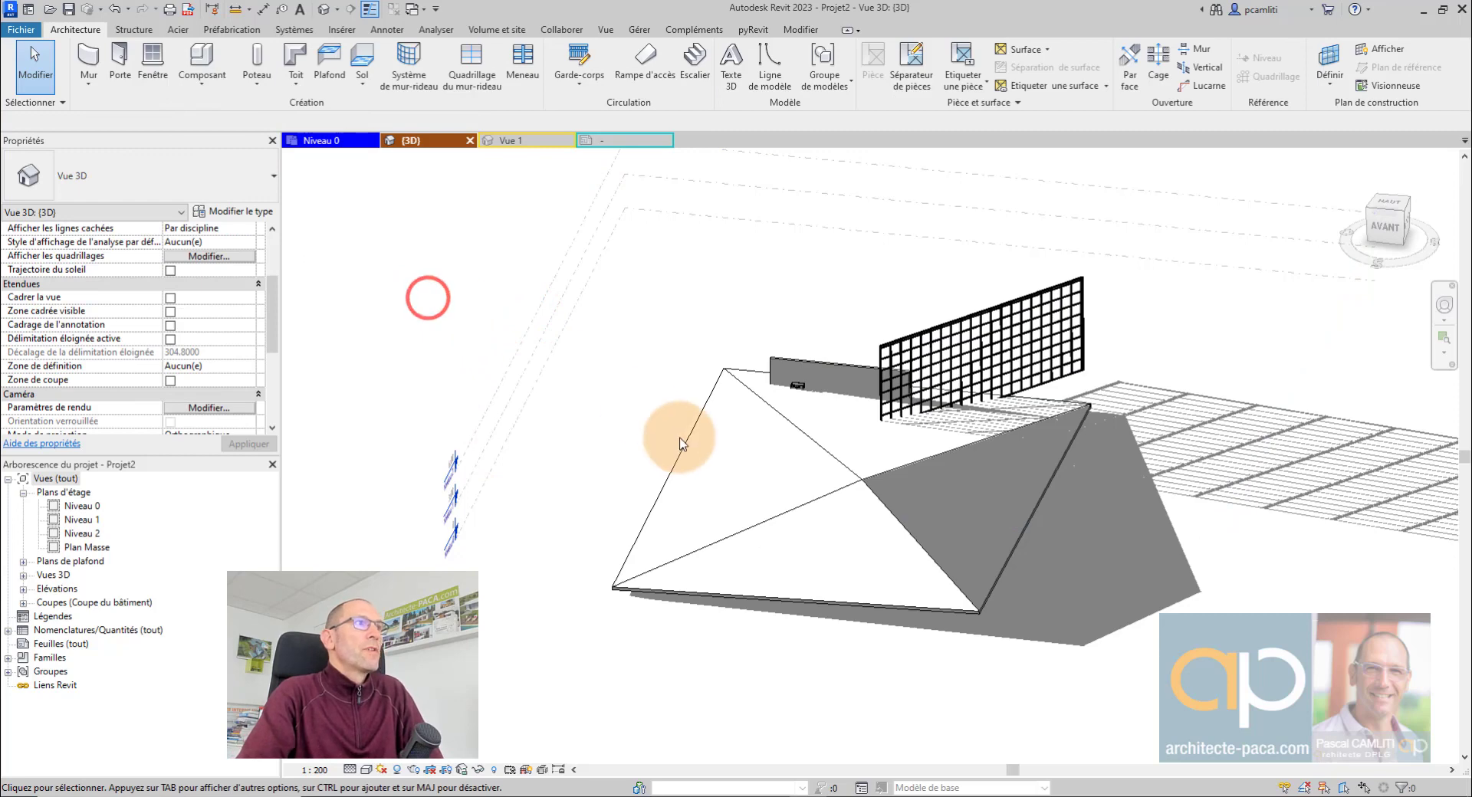
shift+middle_drag(674, 437, 831, 486)
click(462, 769)
shift+middle_drag(533, 667, 552, 470)
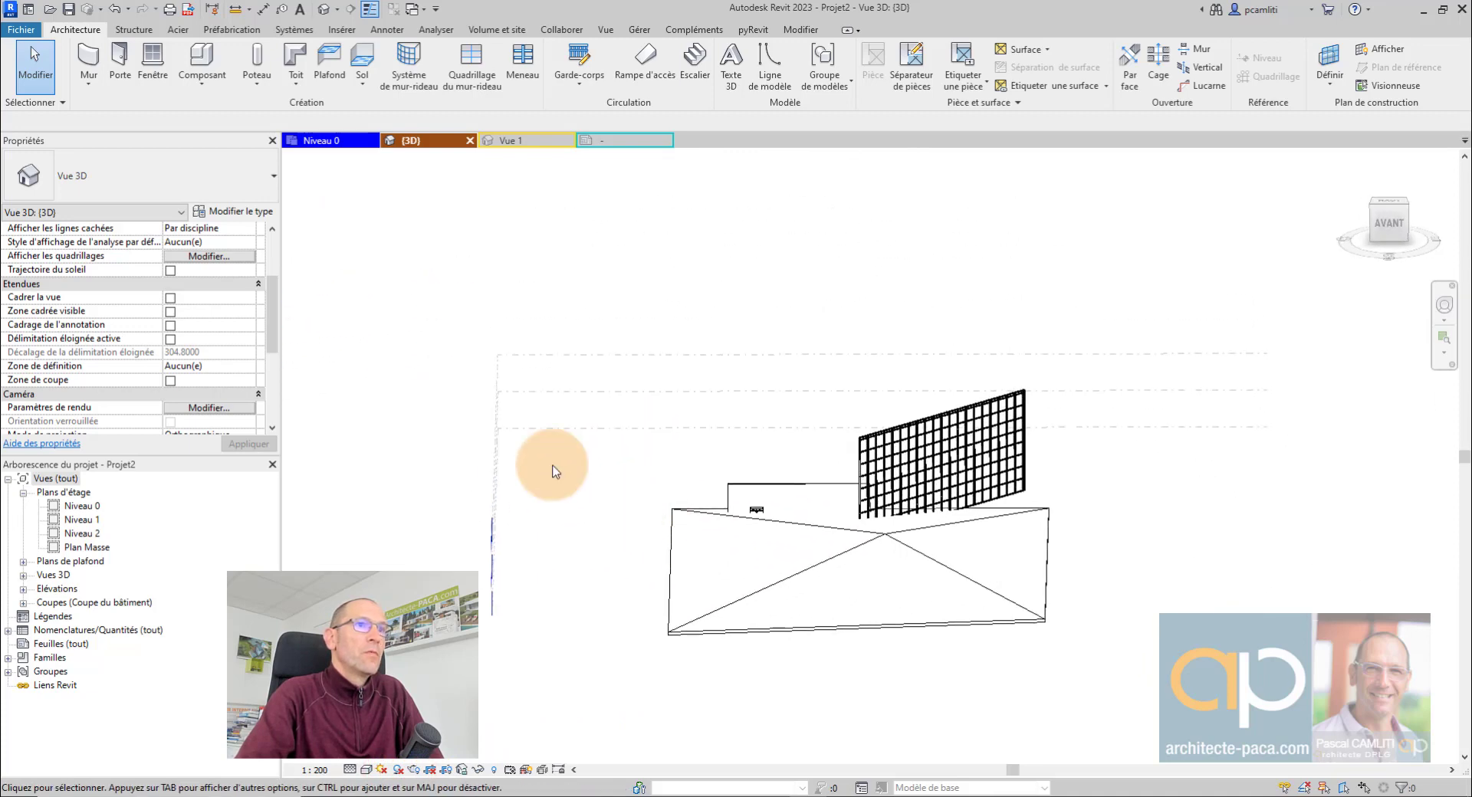
Draw an Ext. Voile BA 20 wall about 15.90 m long at about 54° beside the slab, based on Niveau 0
click(91, 55)
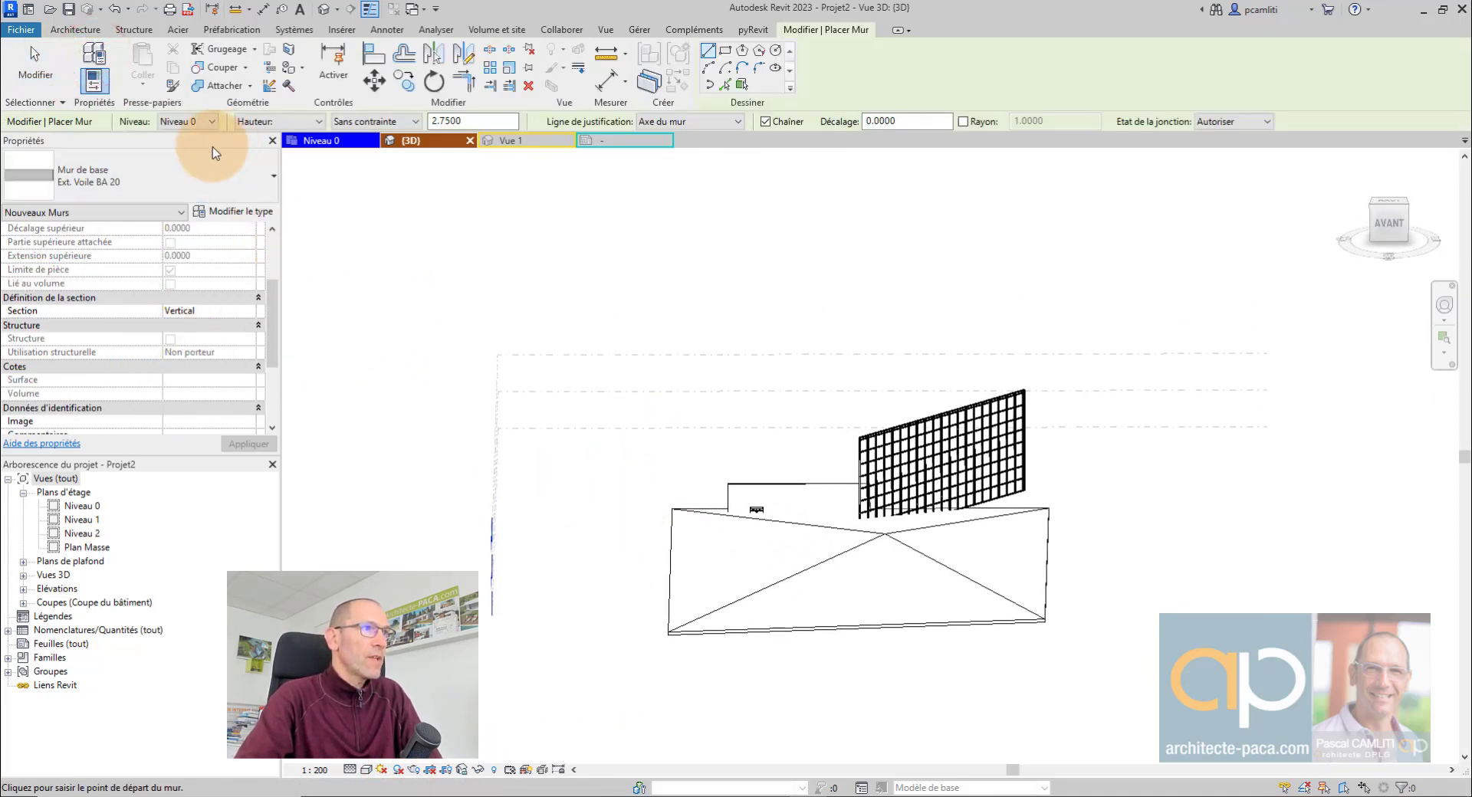
click(584, 521)
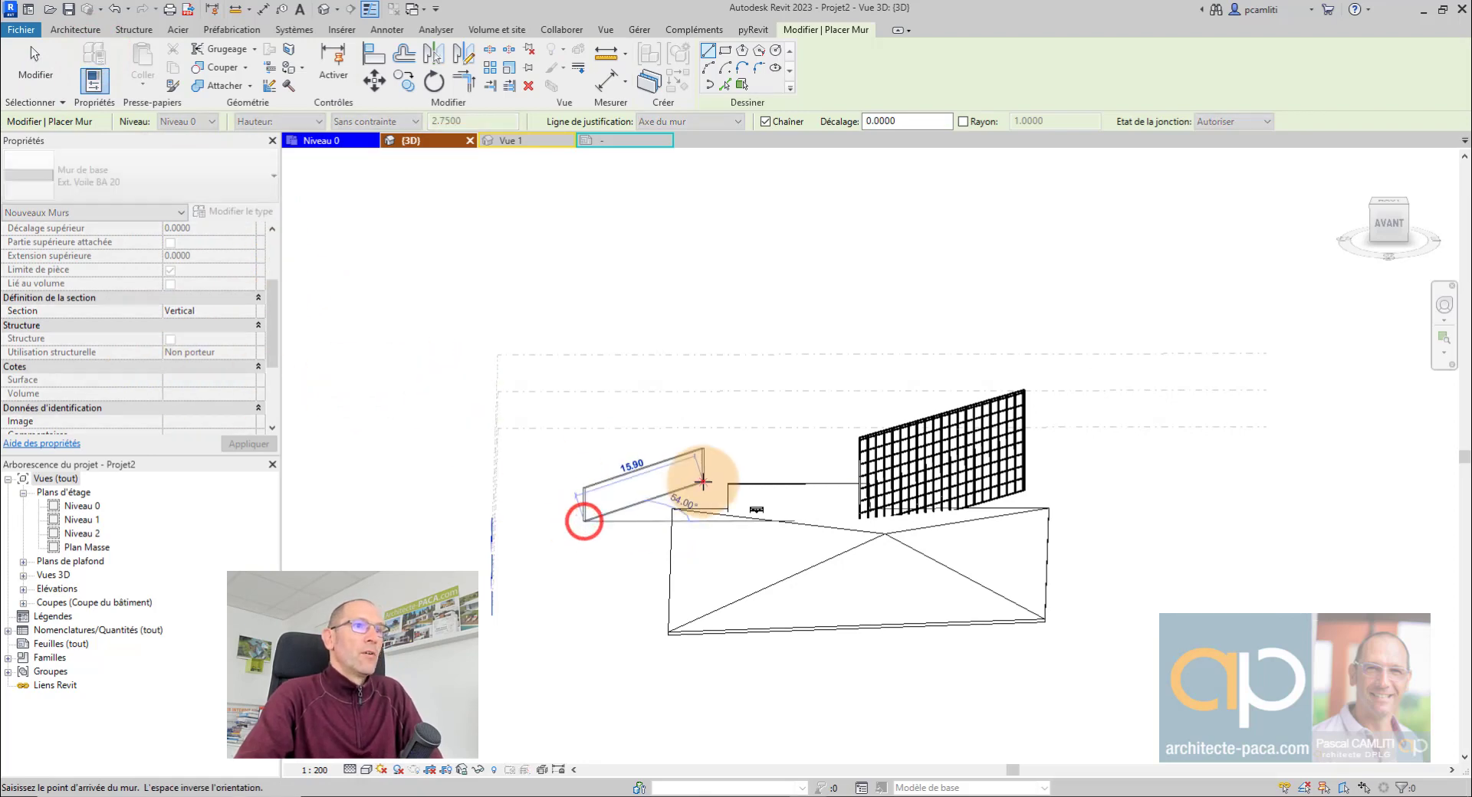
click(702, 482)
key(Escape)
key(Escape)
Stretch the top of the new wall upward to make it taller
click(660, 465)
scroll(660, 465, up, 2)
drag(632, 467, 641, 355)
key(Escape)
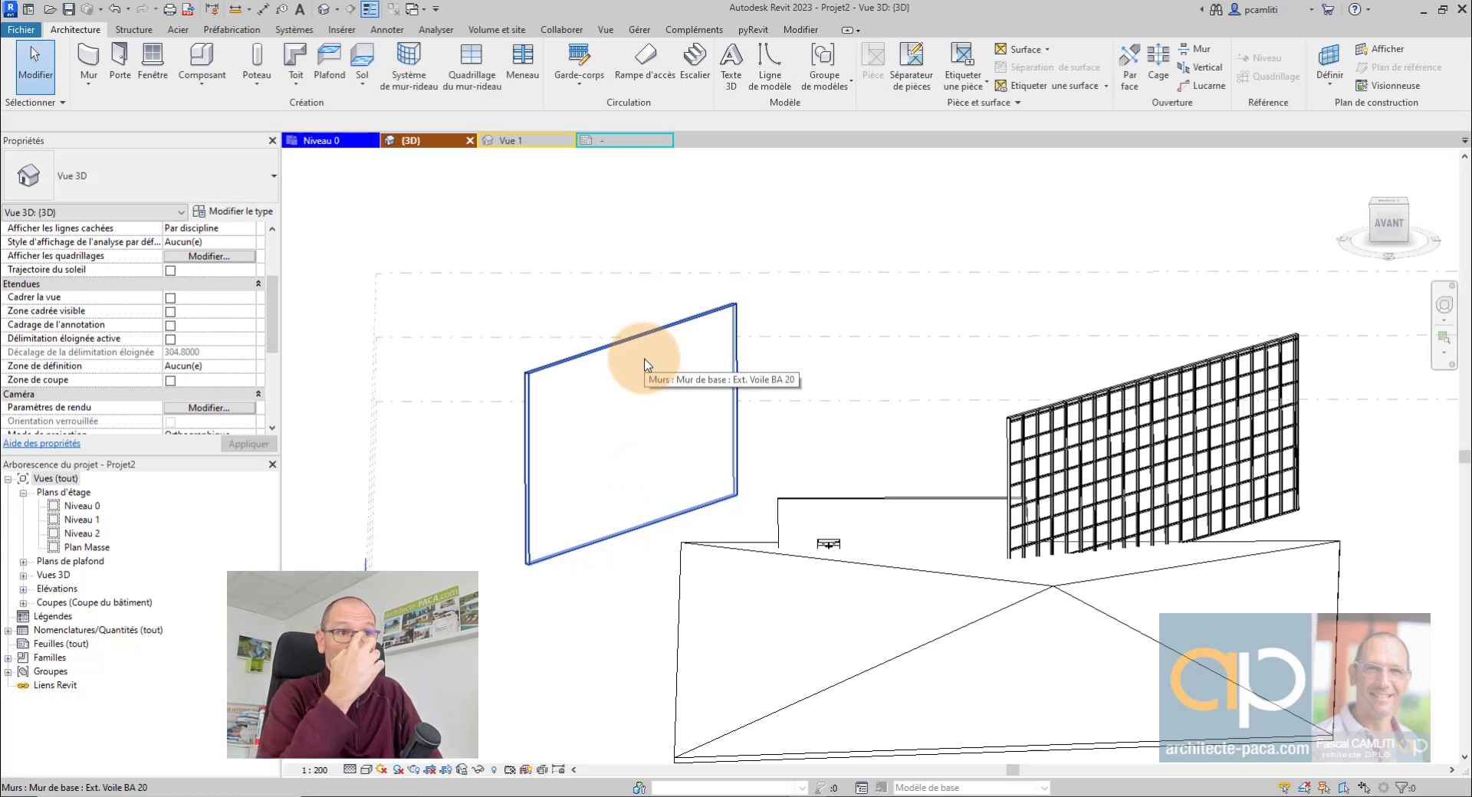
Enable the new wall's Structure property, set its structural usage to Non porteur, and apply the change
click(690, 320)
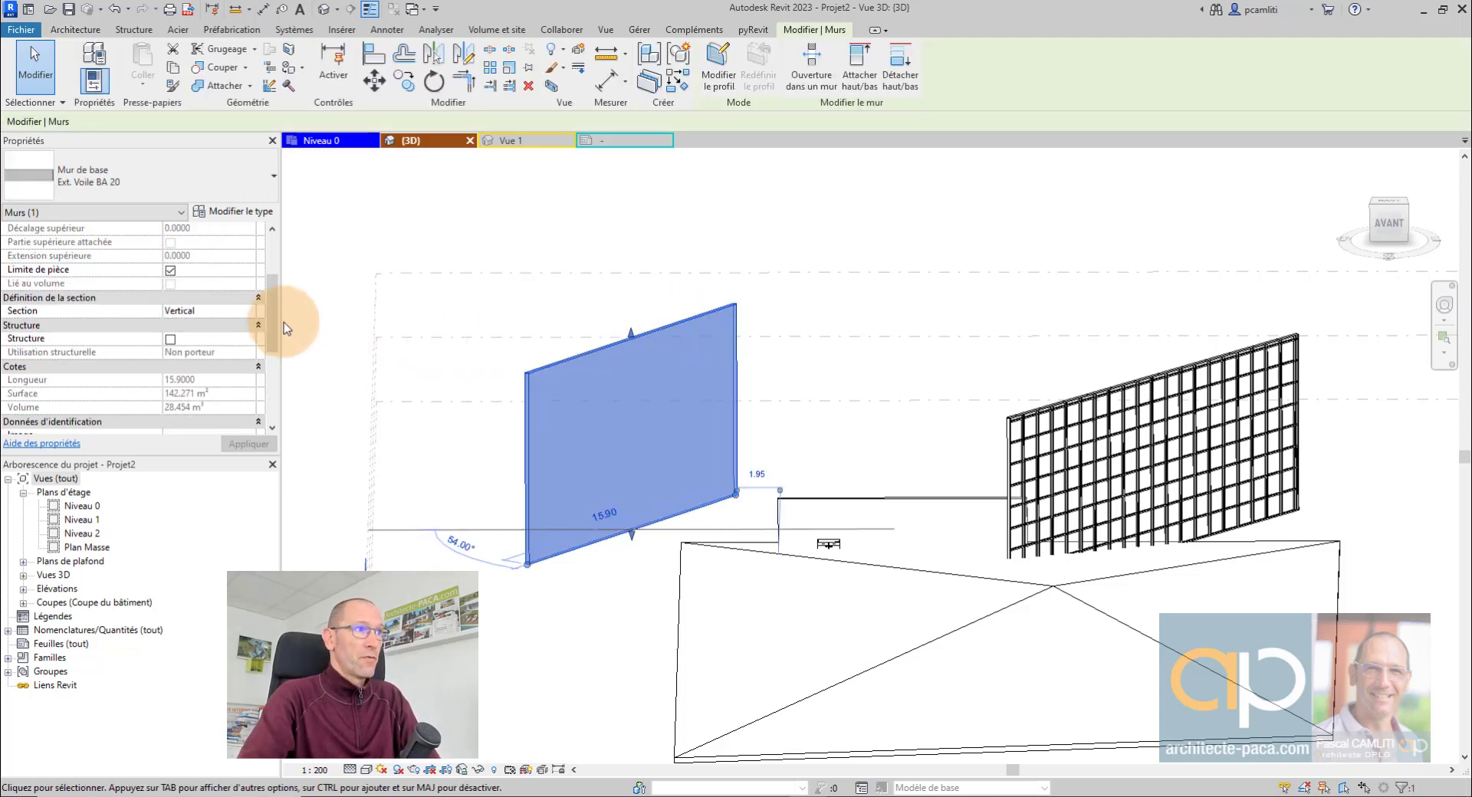
click(170, 340)
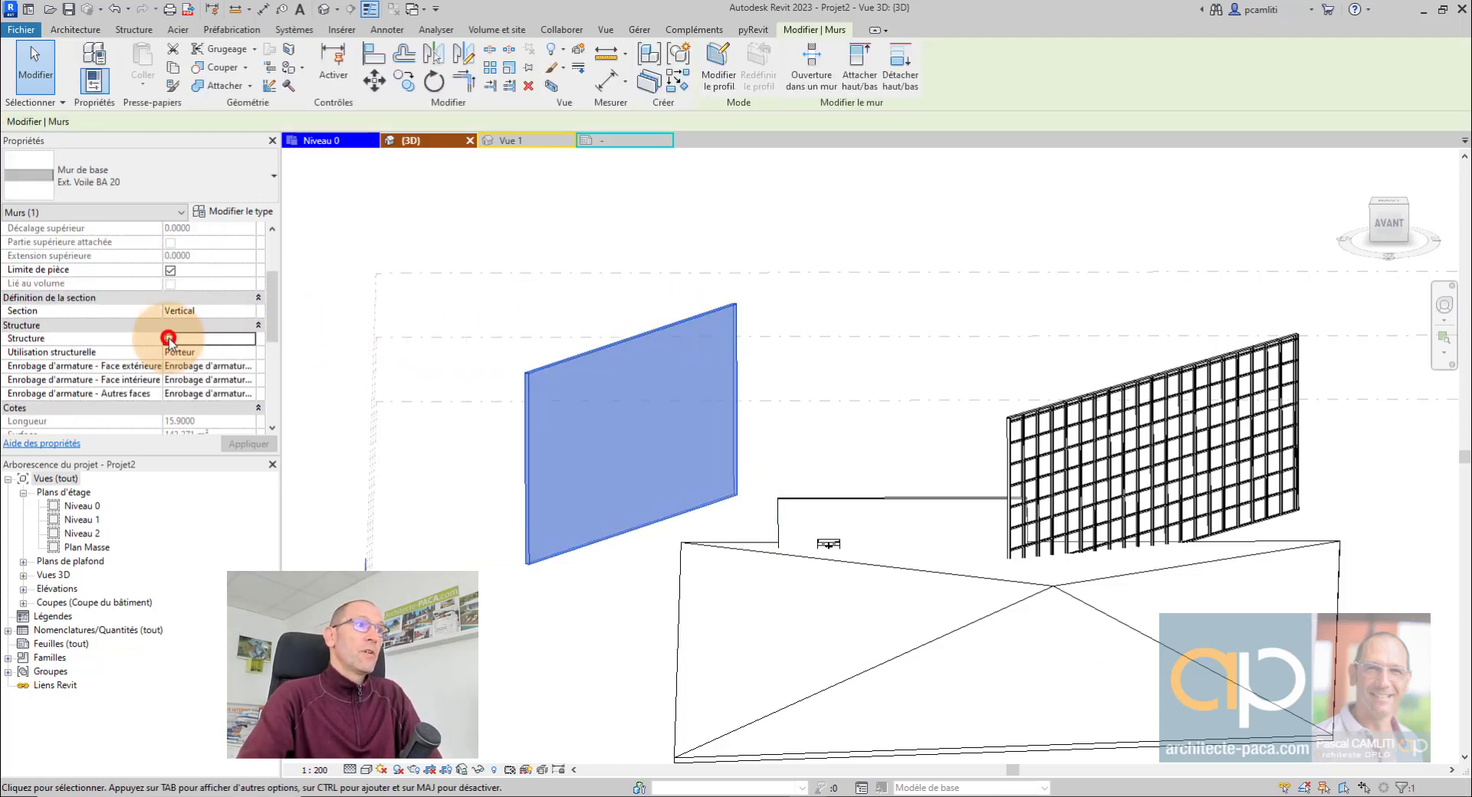
click(208, 354)
click(250, 353)
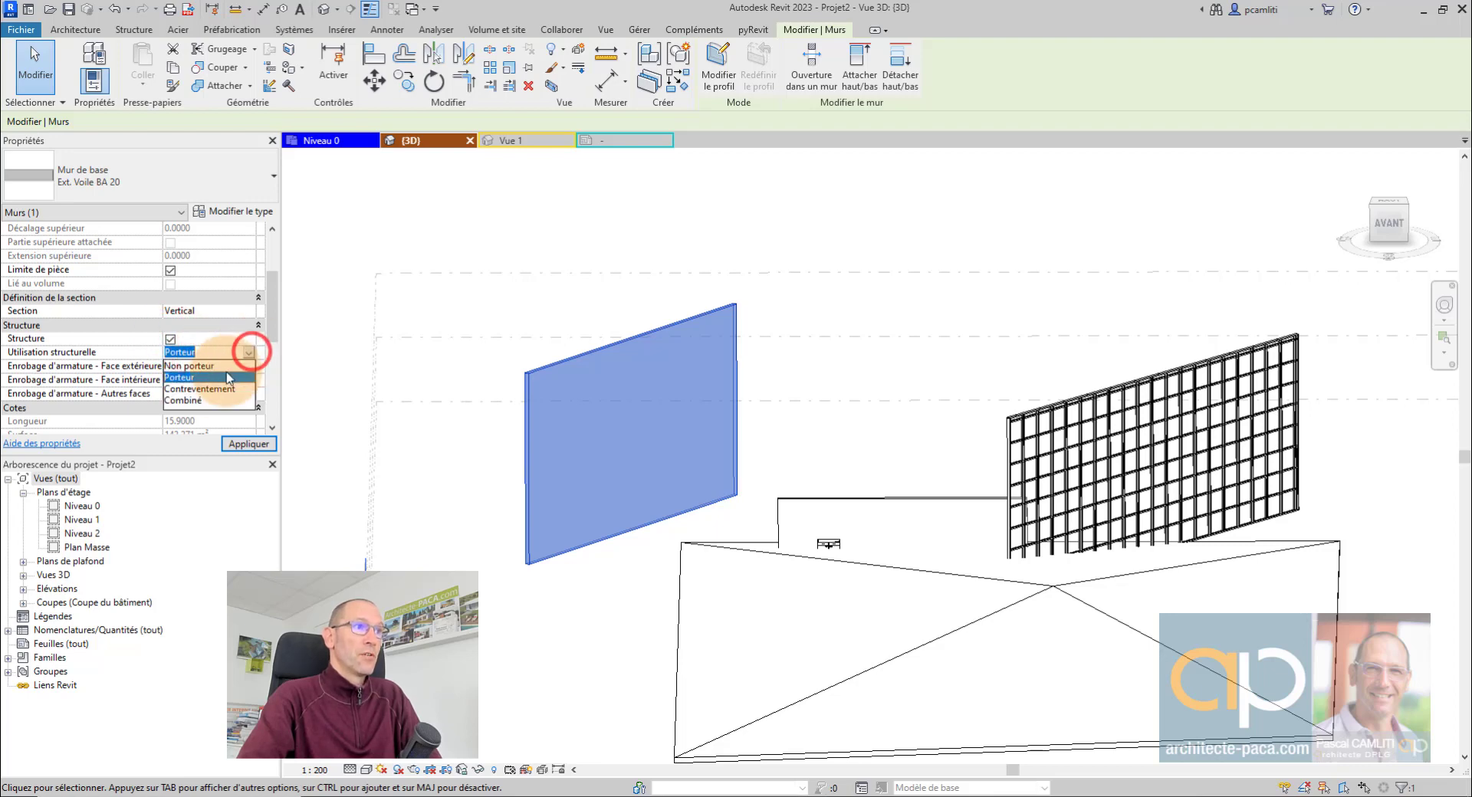
click(209, 367)
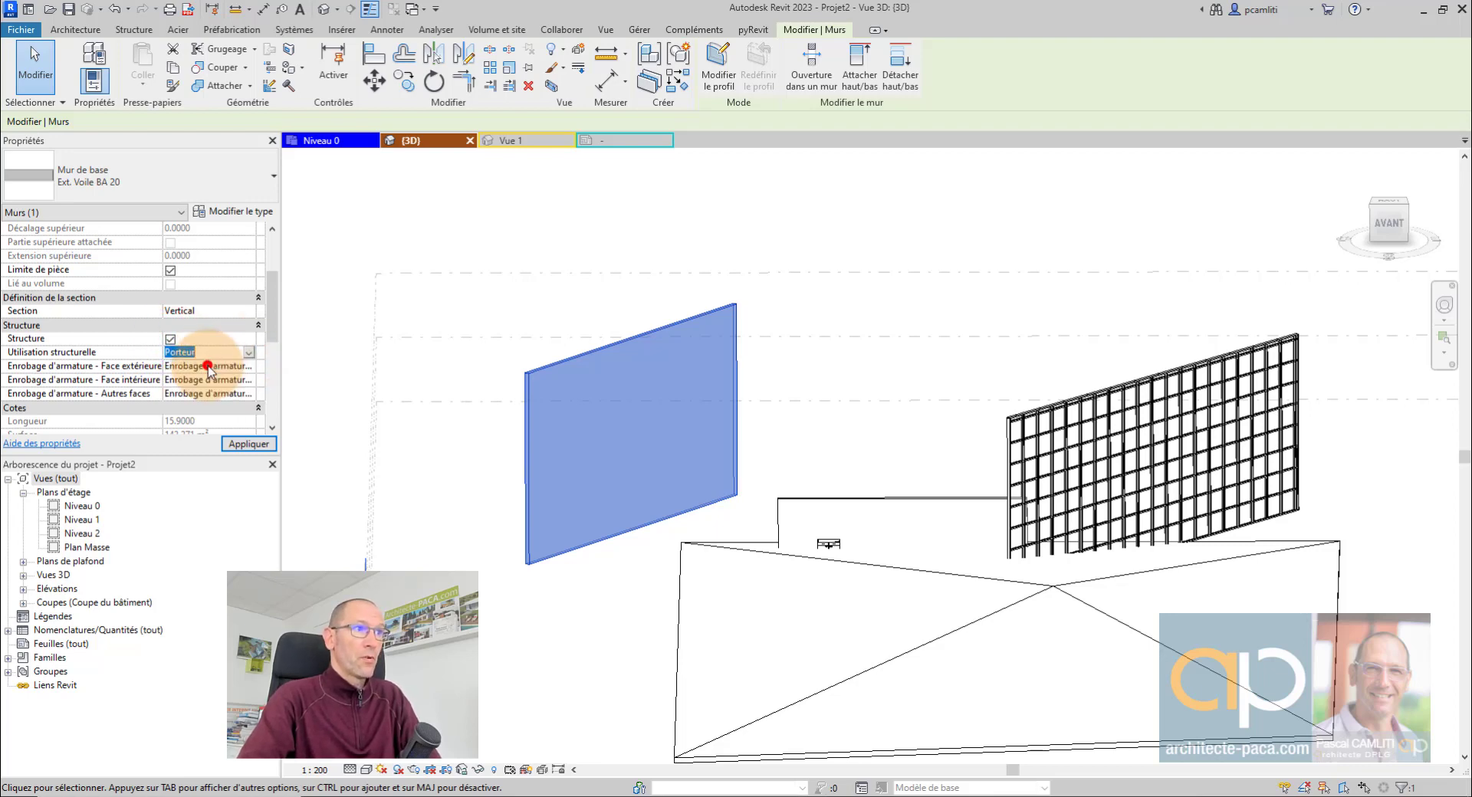
click(247, 443)
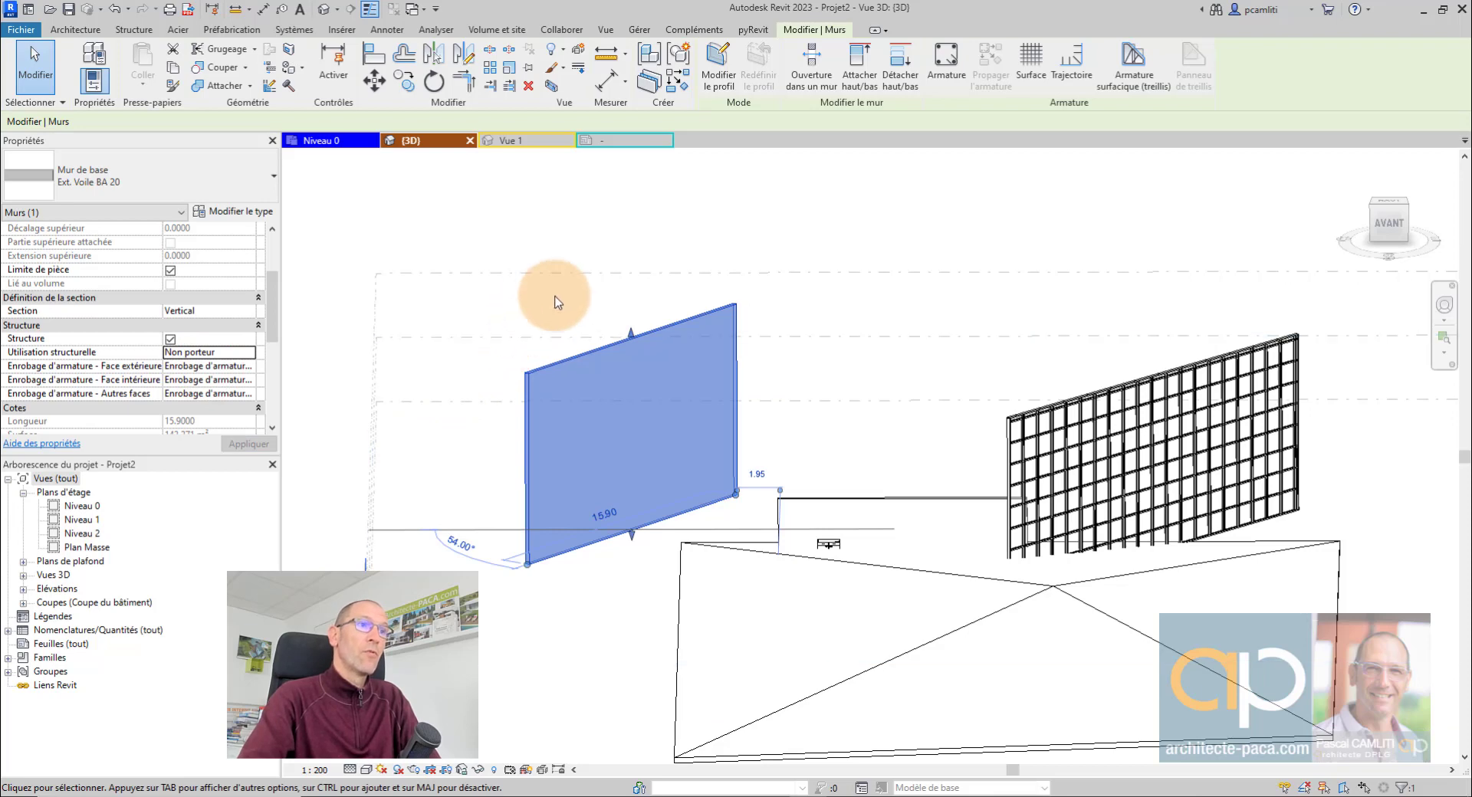
click(619, 308)
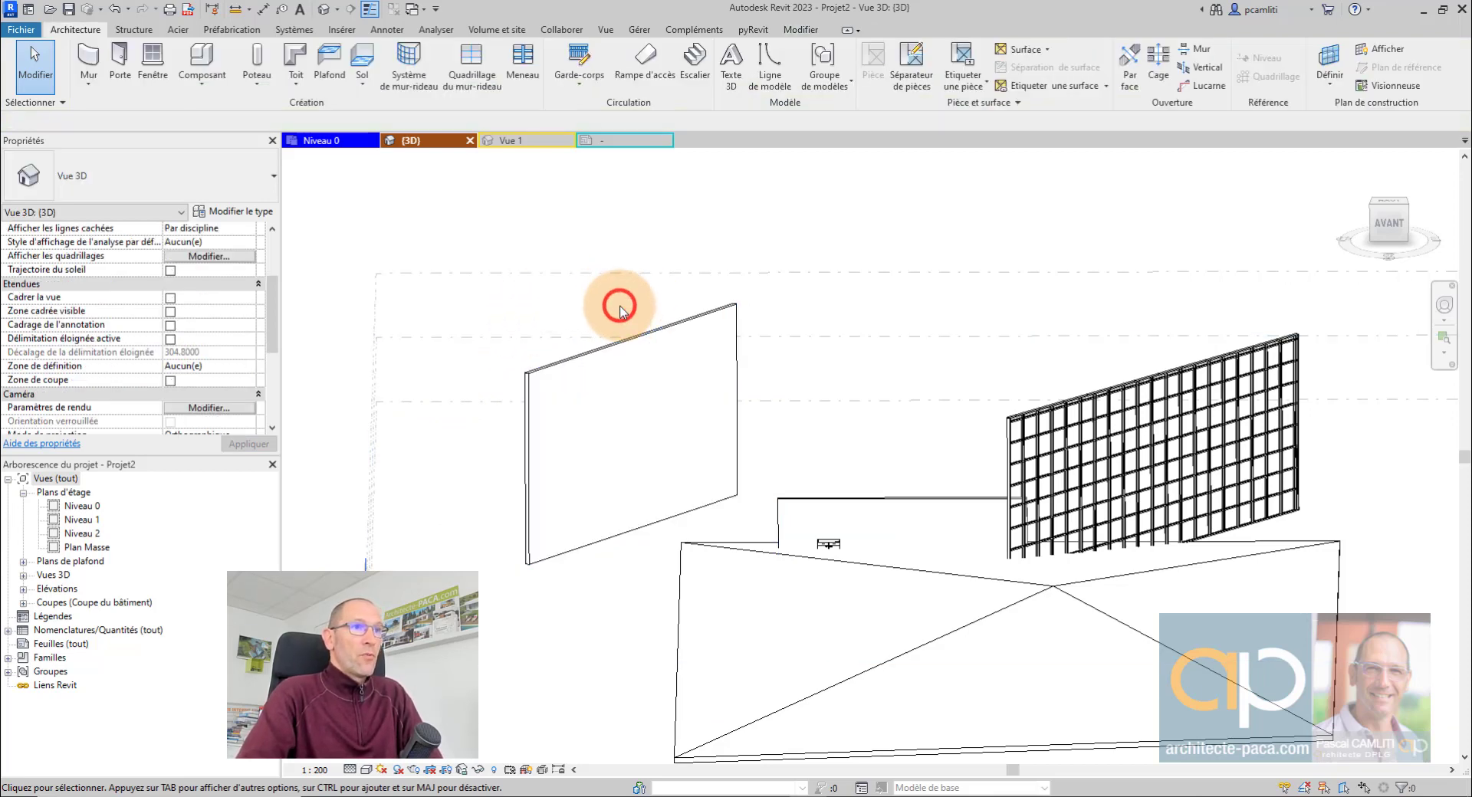
Disable the Structure property of the new Ext. Voile BA 20 wall
click(654, 329)
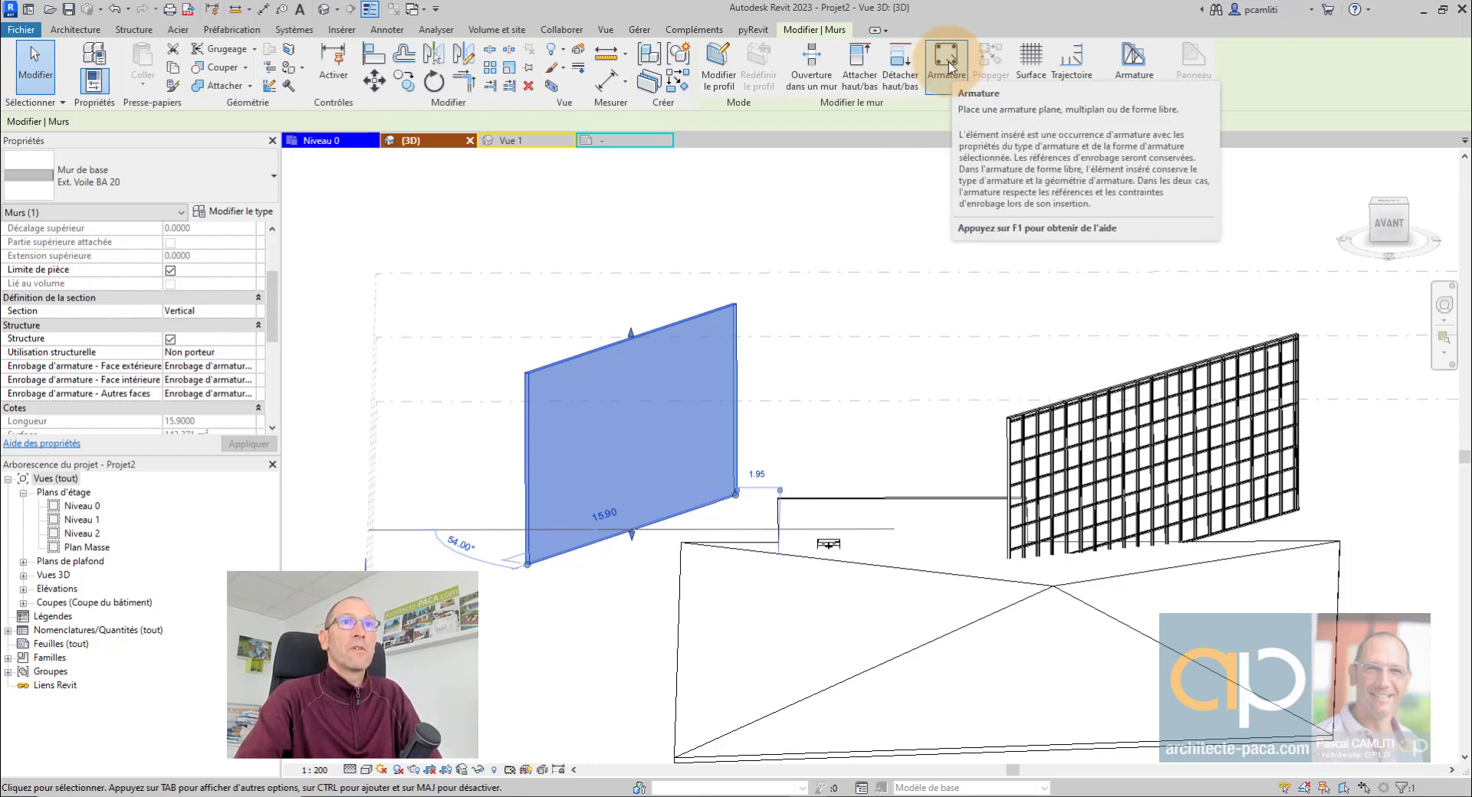
click(170, 339)
click(536, 319)
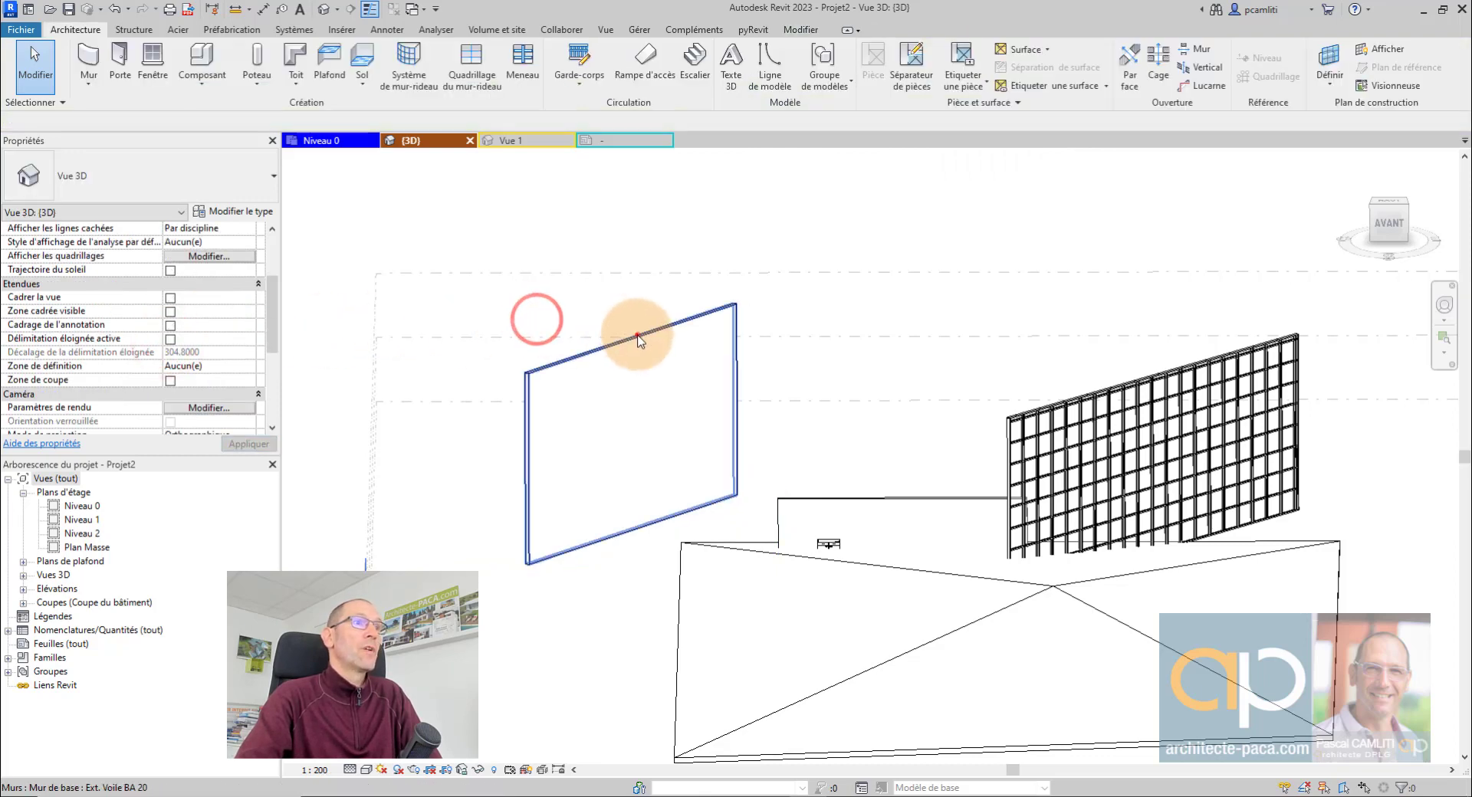
Select the Ext. Voile BA 20 wall again and re-enable its Structure property
click(634, 336)
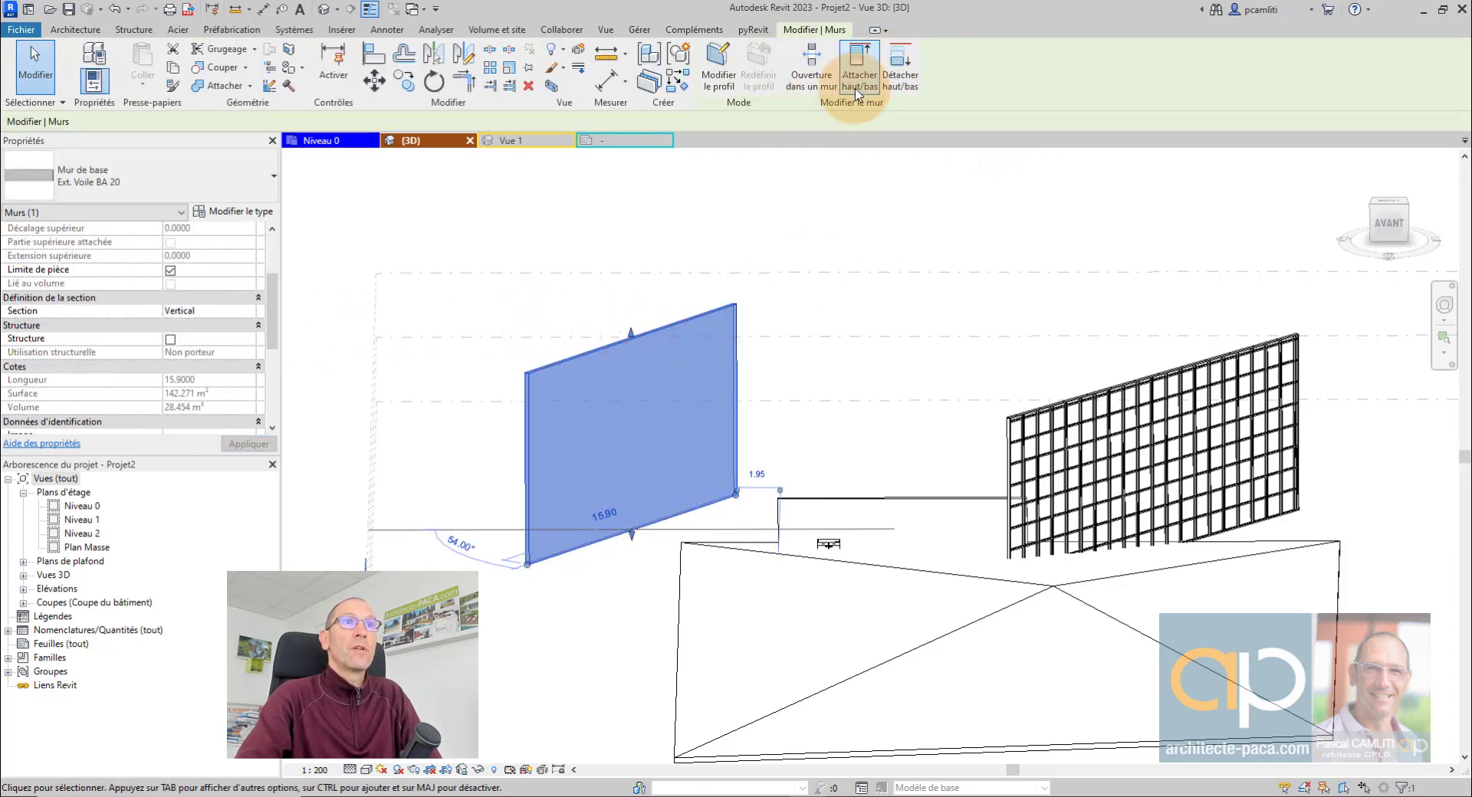
click(852, 175)
click(698, 326)
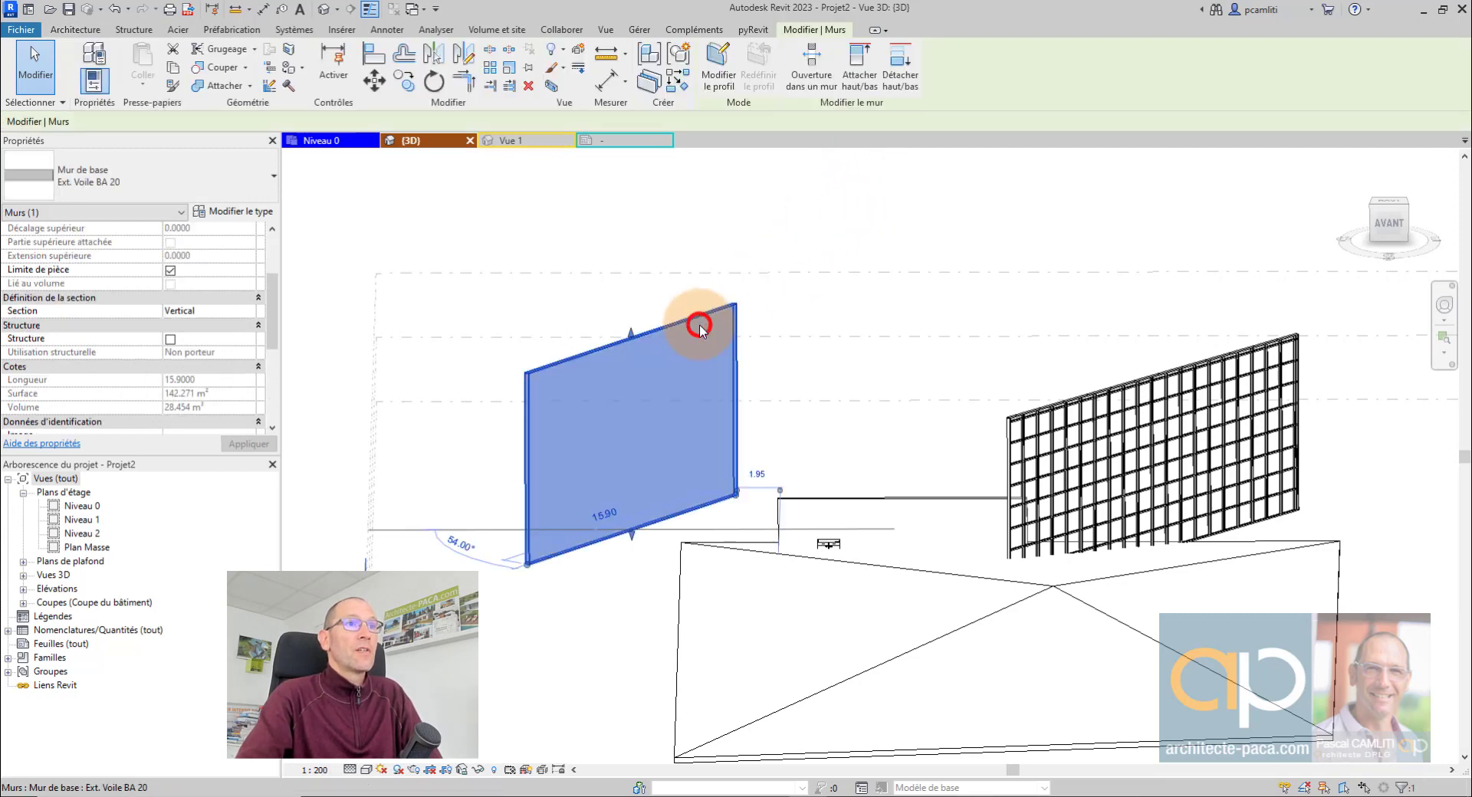
click(170, 339)
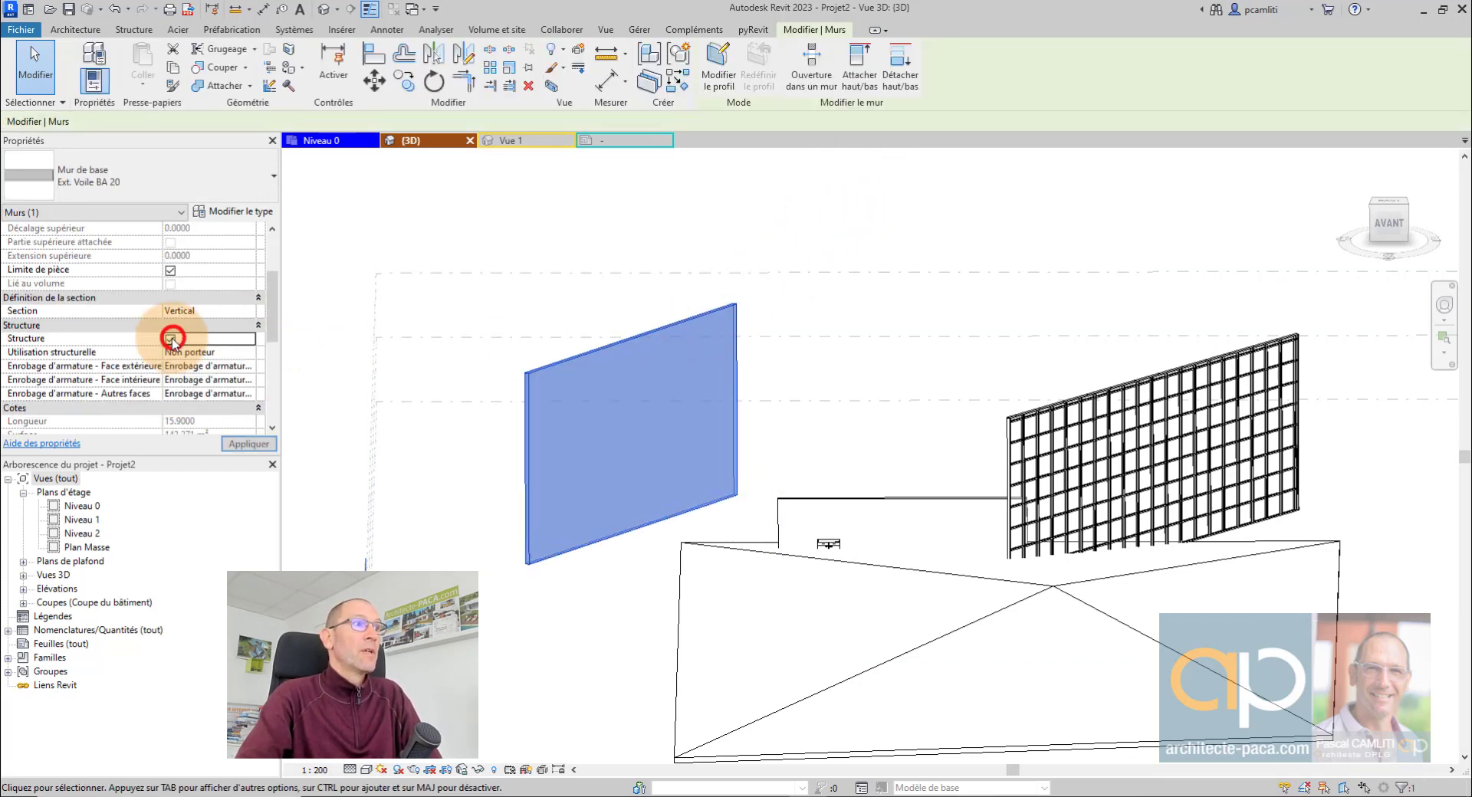
Toggle the Structure property of the selected Ext. Voile BA 20 wall and clear the selection
click(170, 339)
click(518, 252)
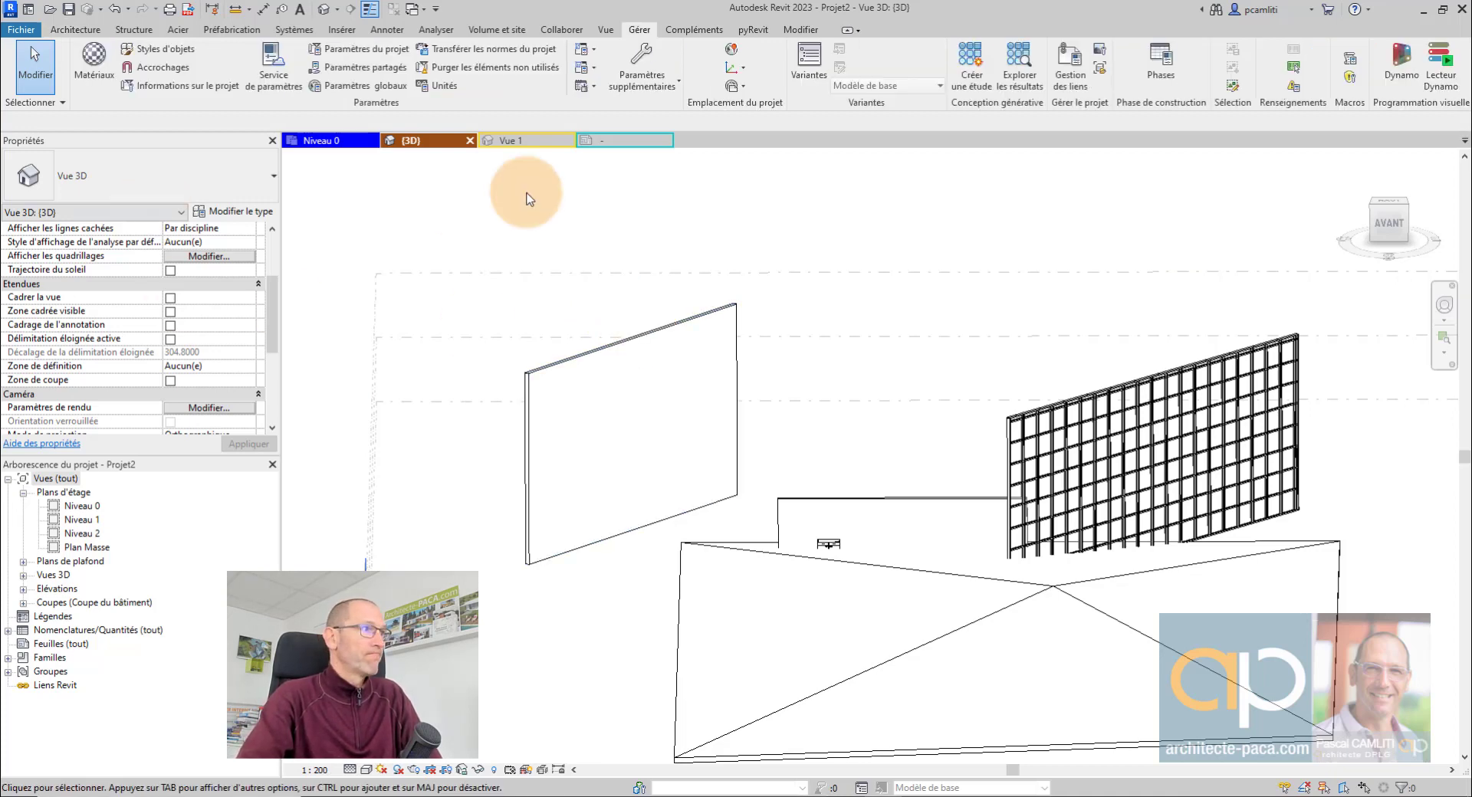
click(550, 189)
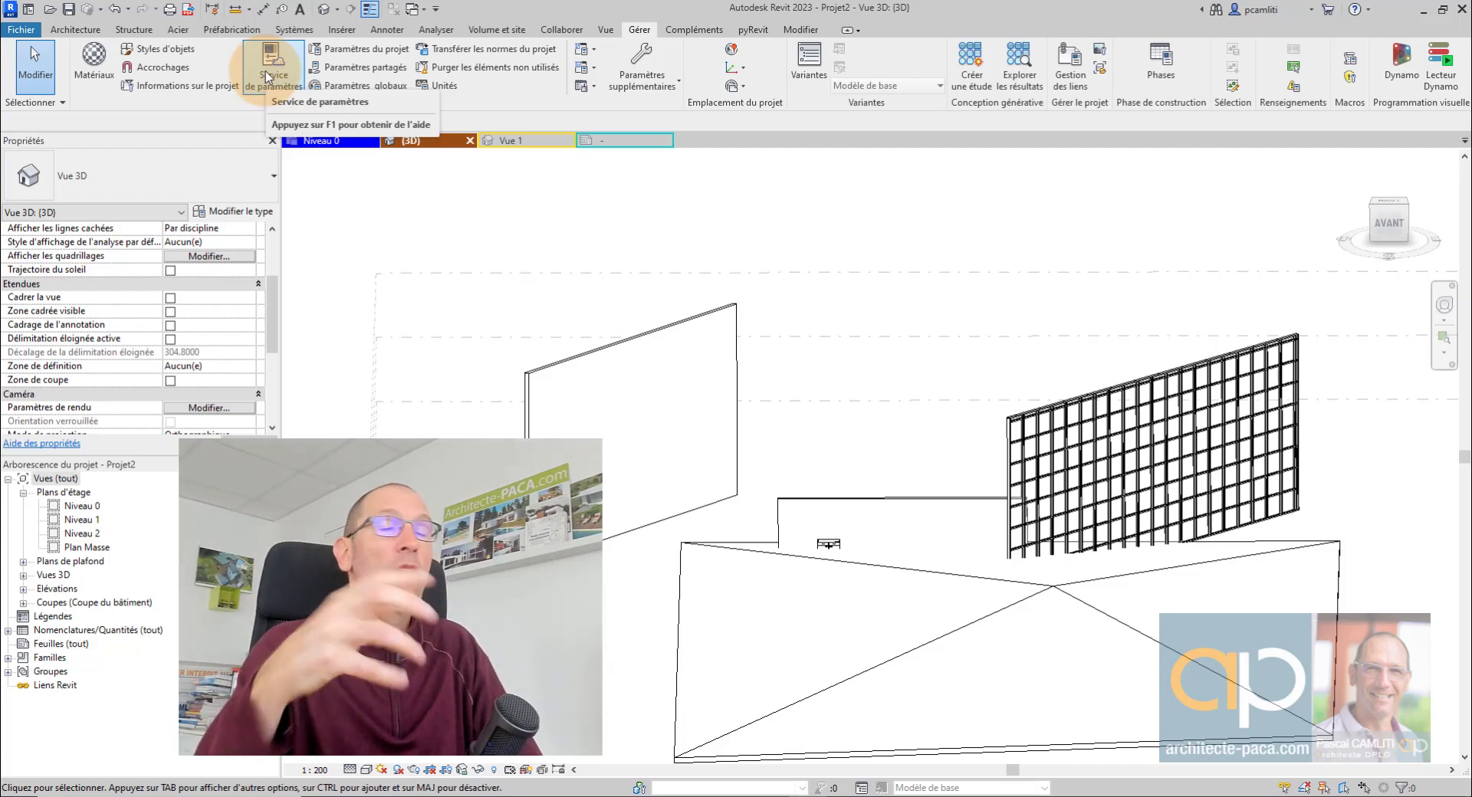
click(571, 220)
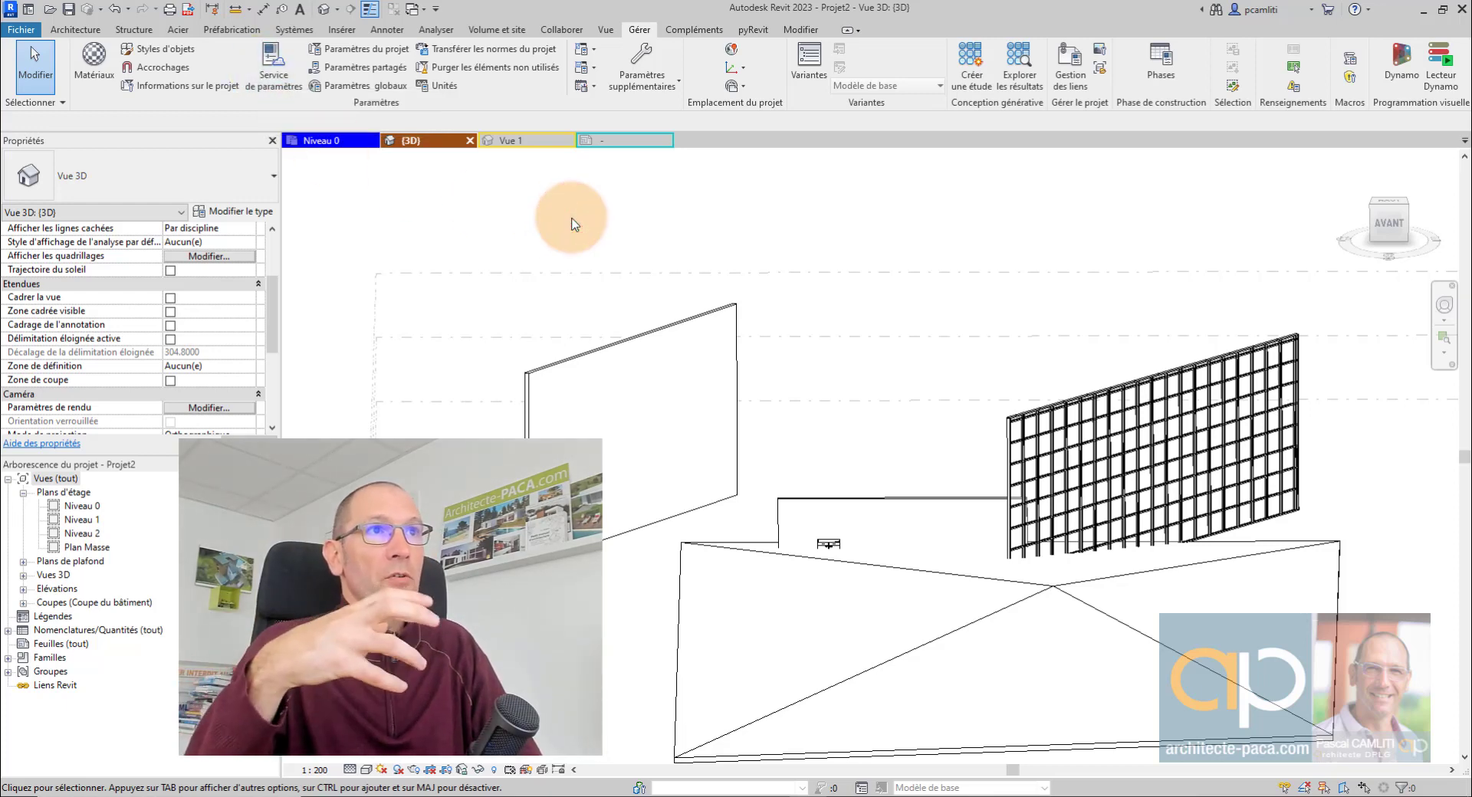
click(137, 31)
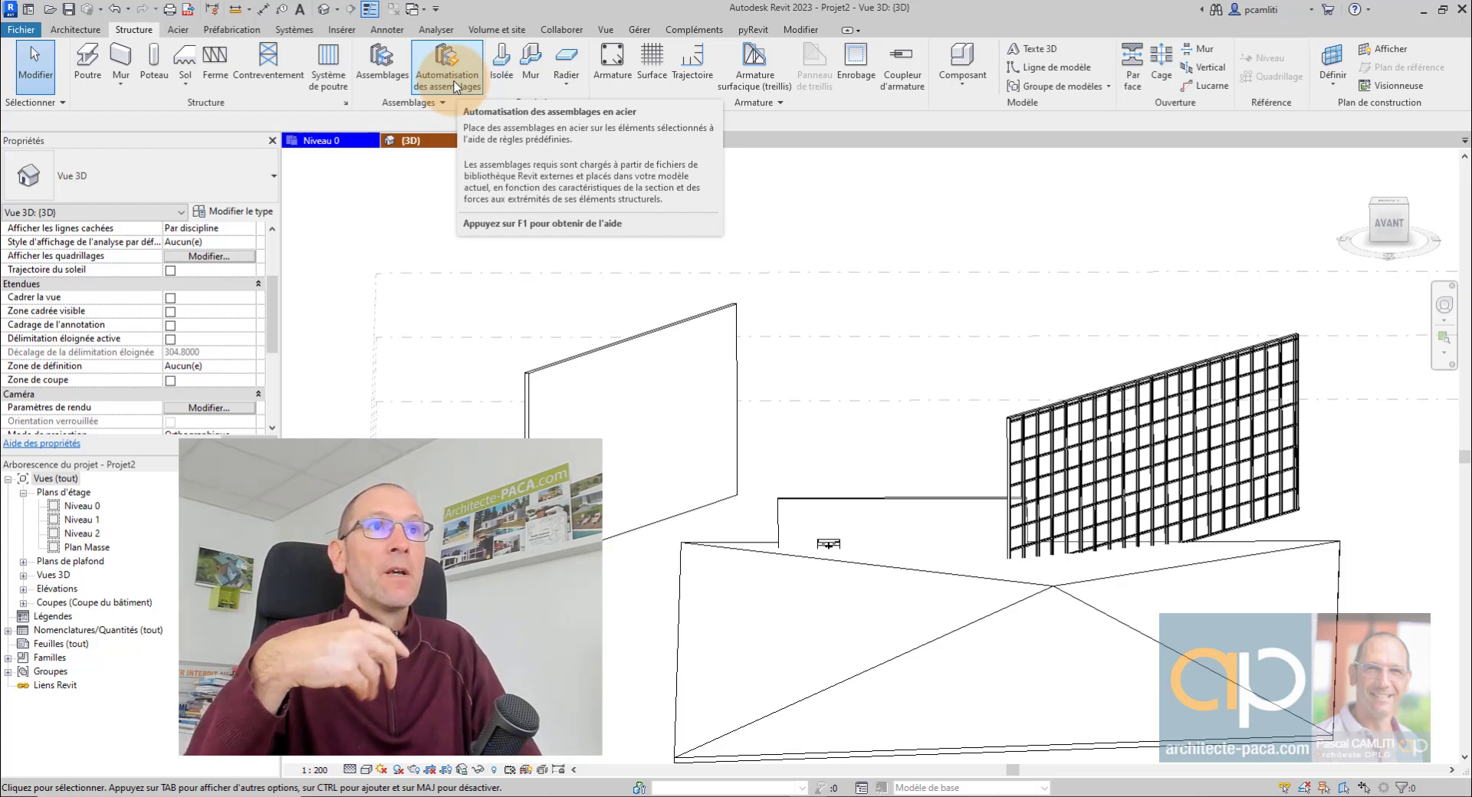
click(794, 259)
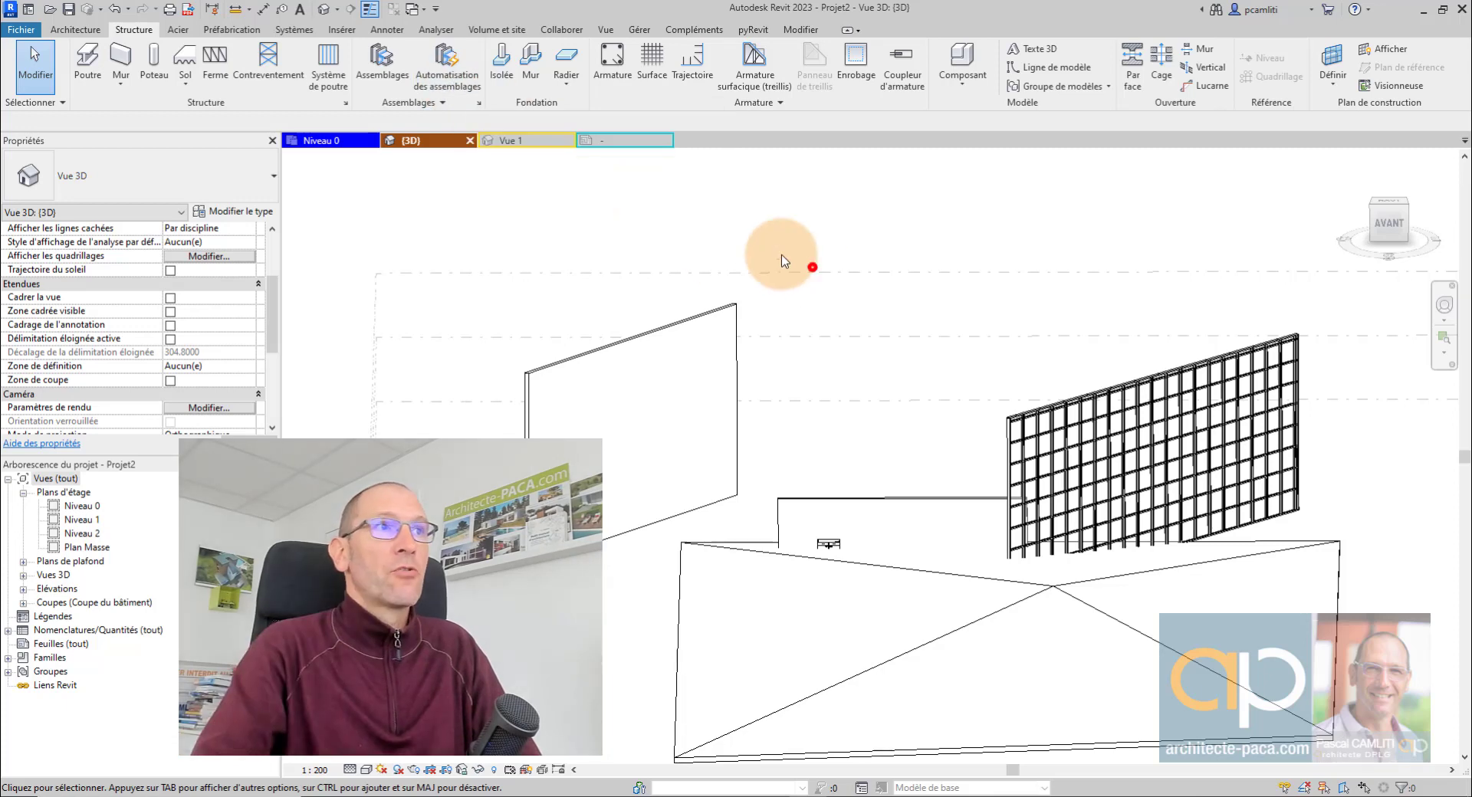
Return to the 132-REVIT-2023 project, dismiss the save reminder without saving, and open the default 3D view to examine the house from its front corner
click(336, 140)
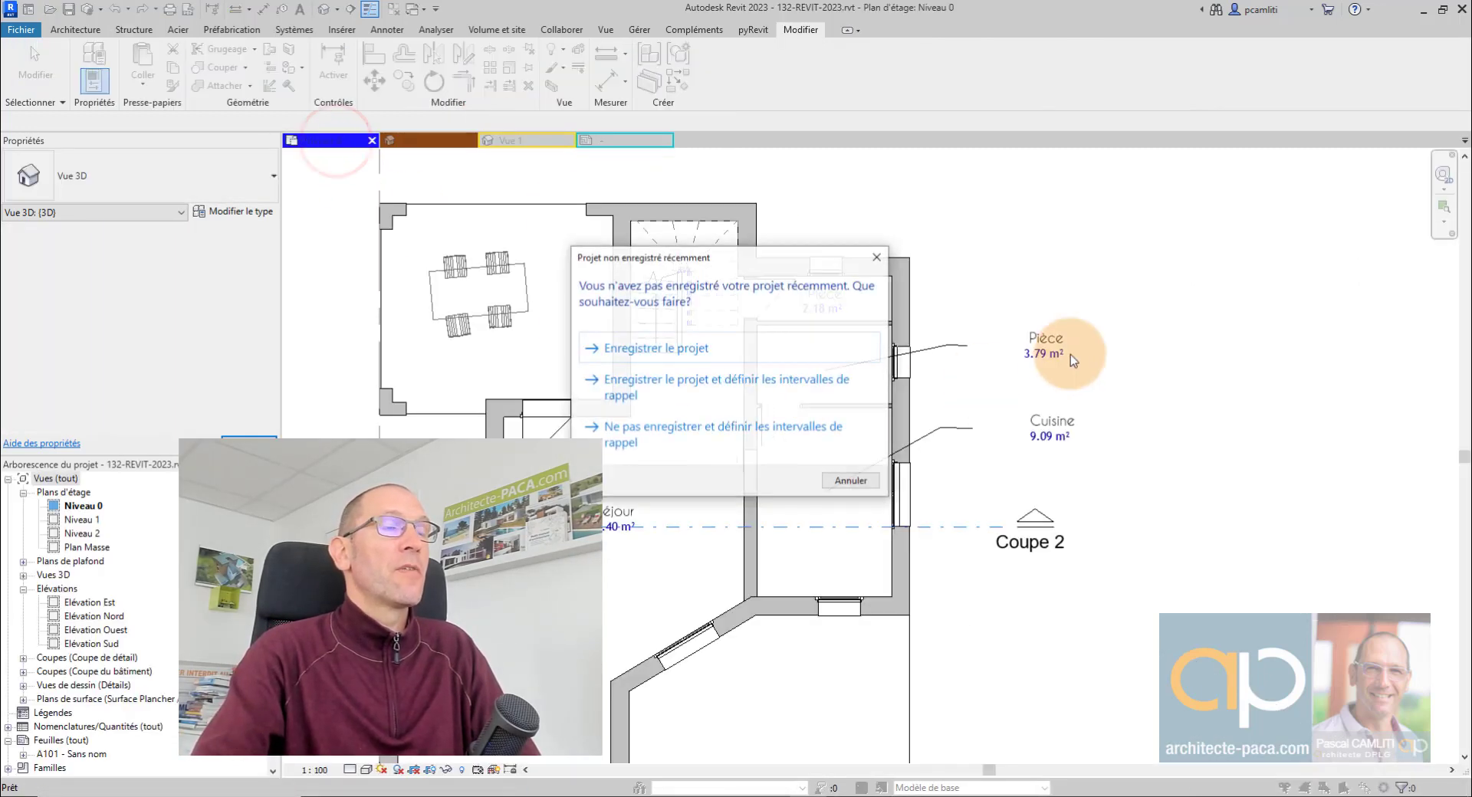
click(844, 478)
key(3)
key(d)
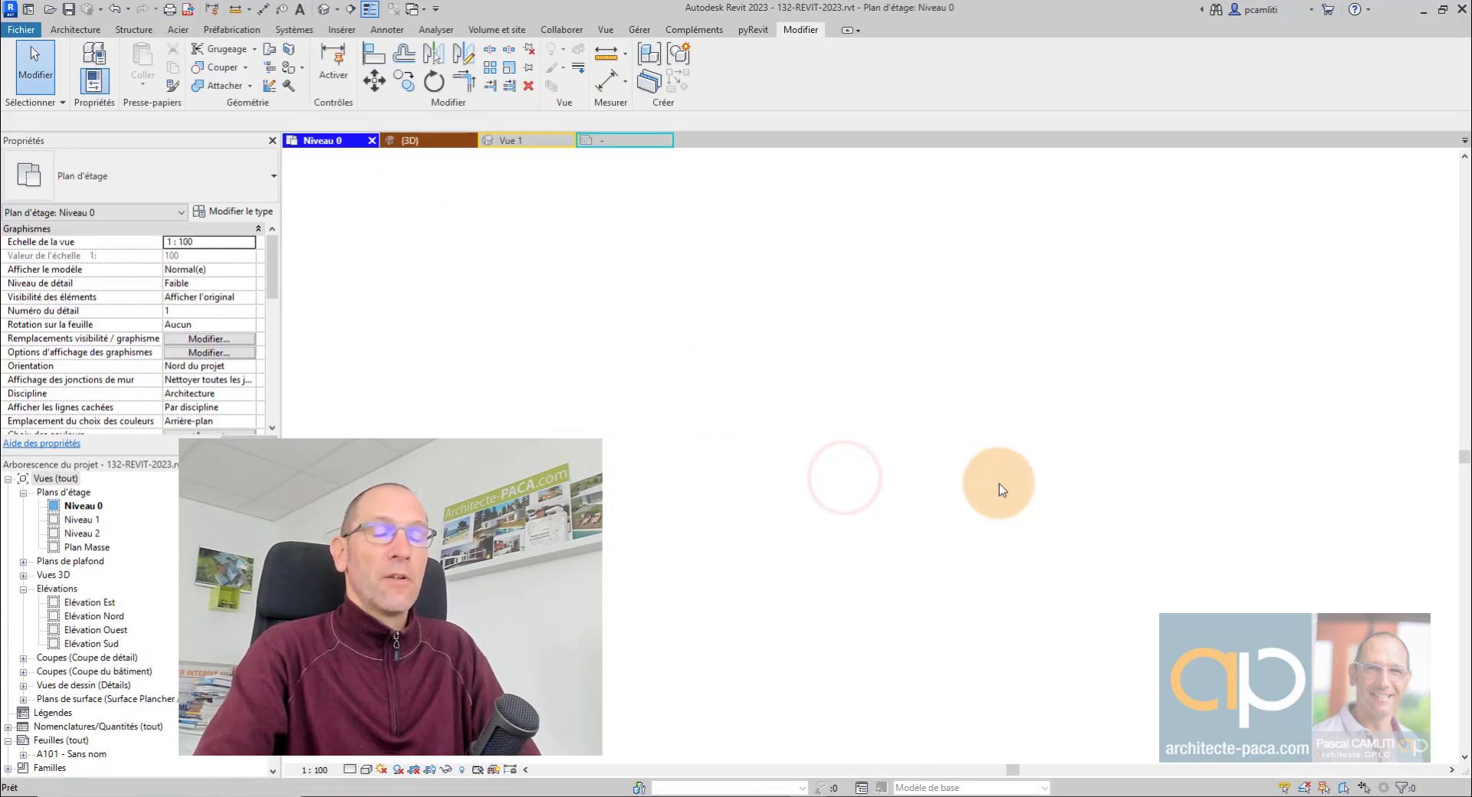
scroll(857, 491, up, 3)
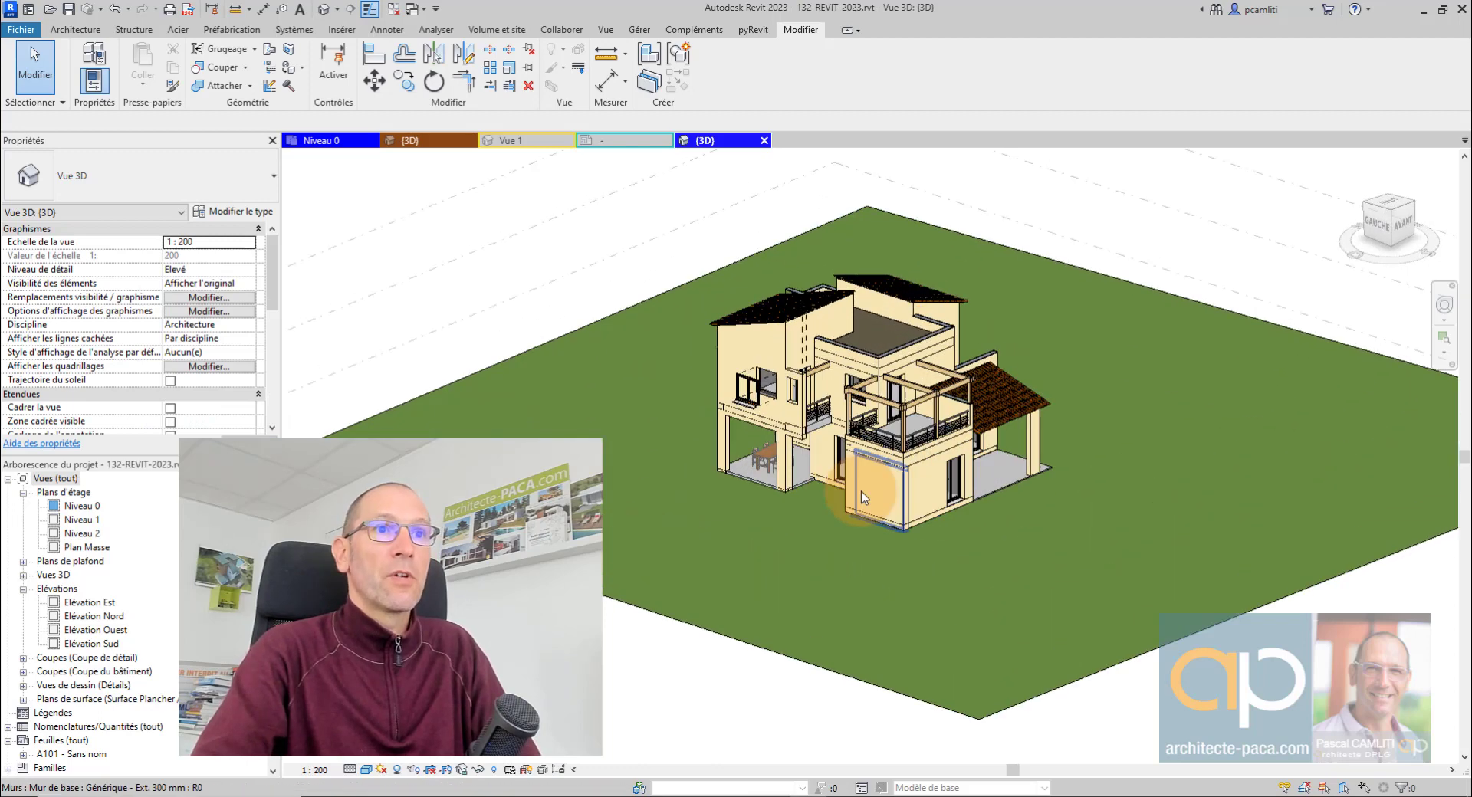
shift+middle_drag(847, 495, 797, 489)
scroll(838, 435, up, 1)
scroll(838, 435, up, 2)
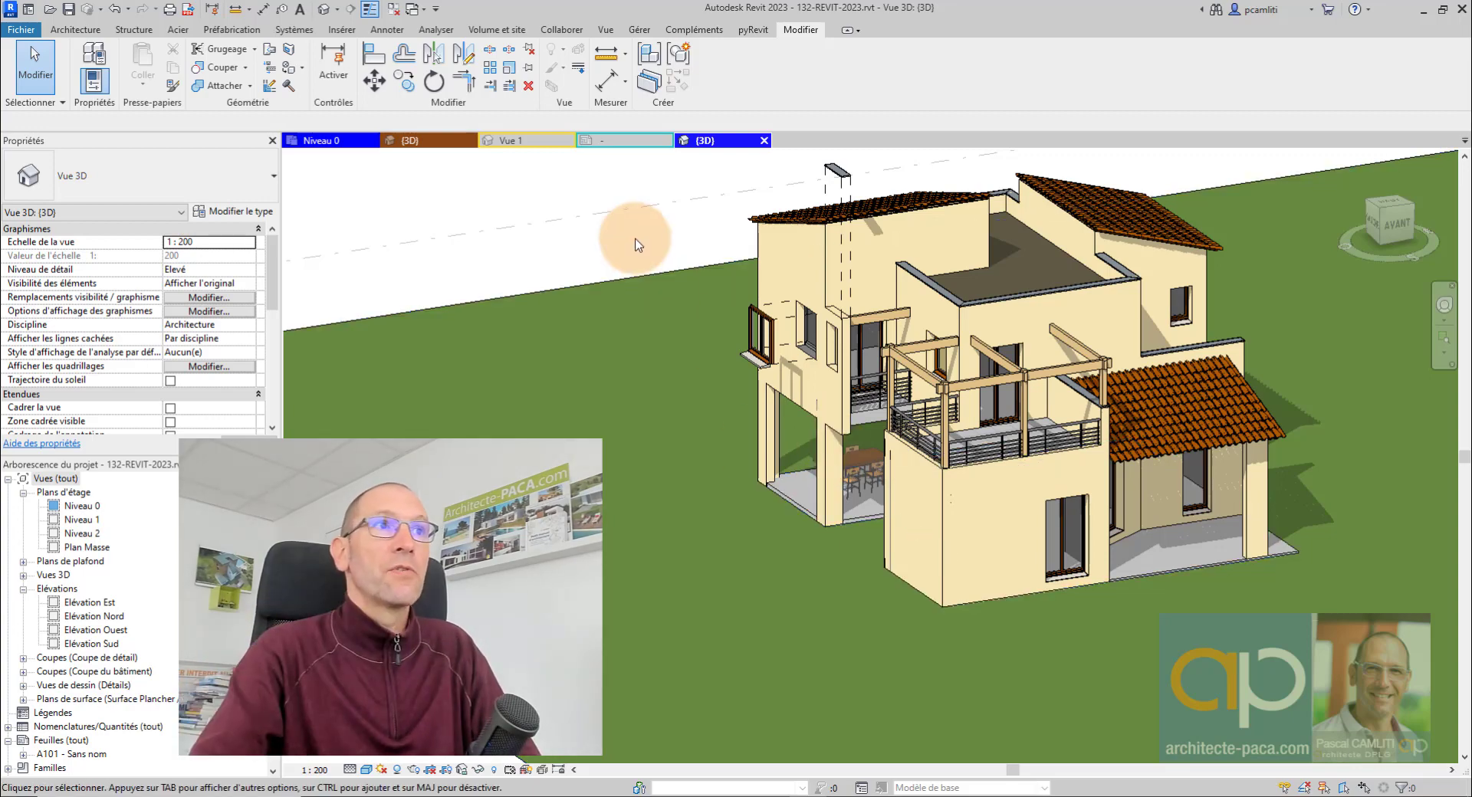
shift+middle_drag(634, 244, 595, 302)
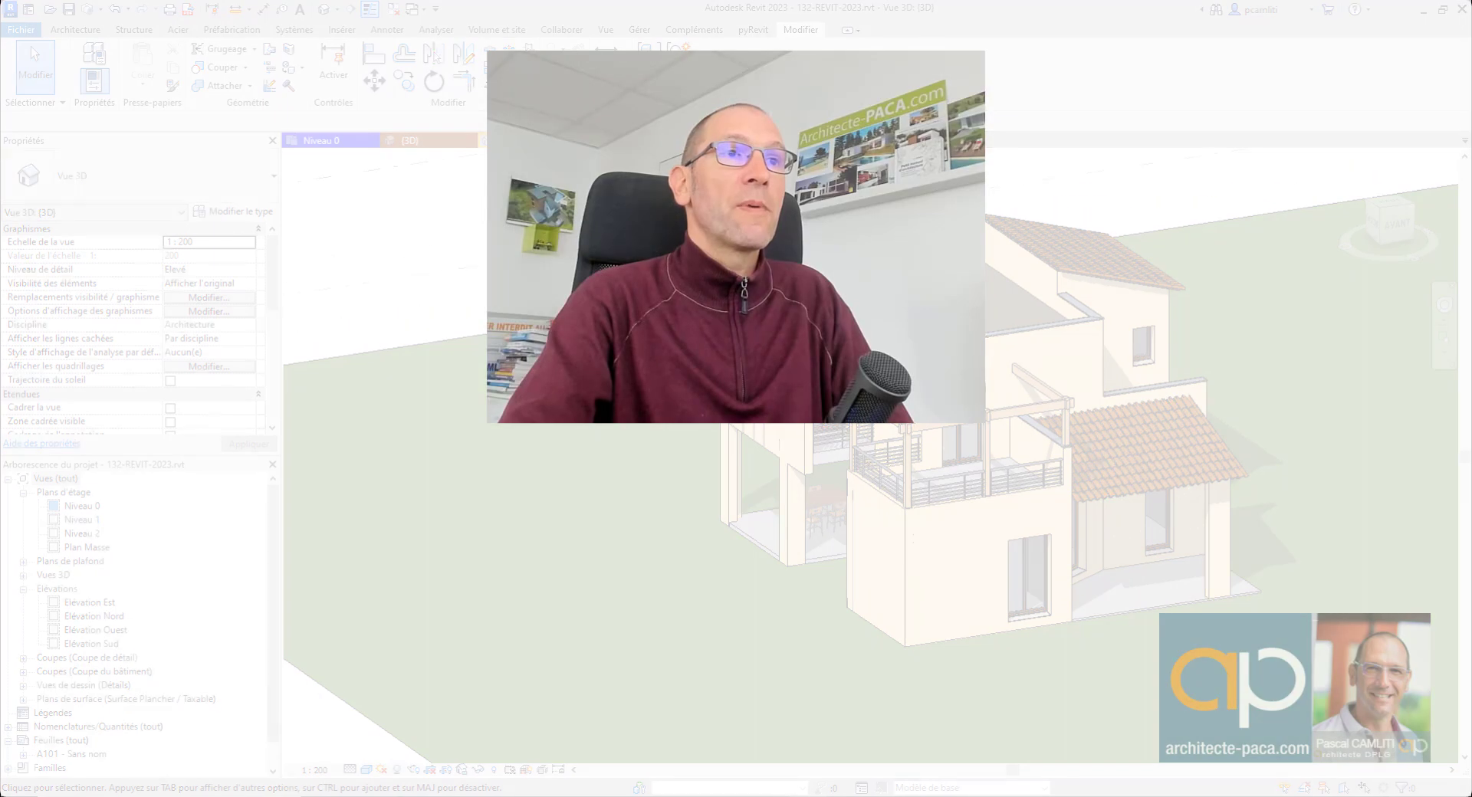